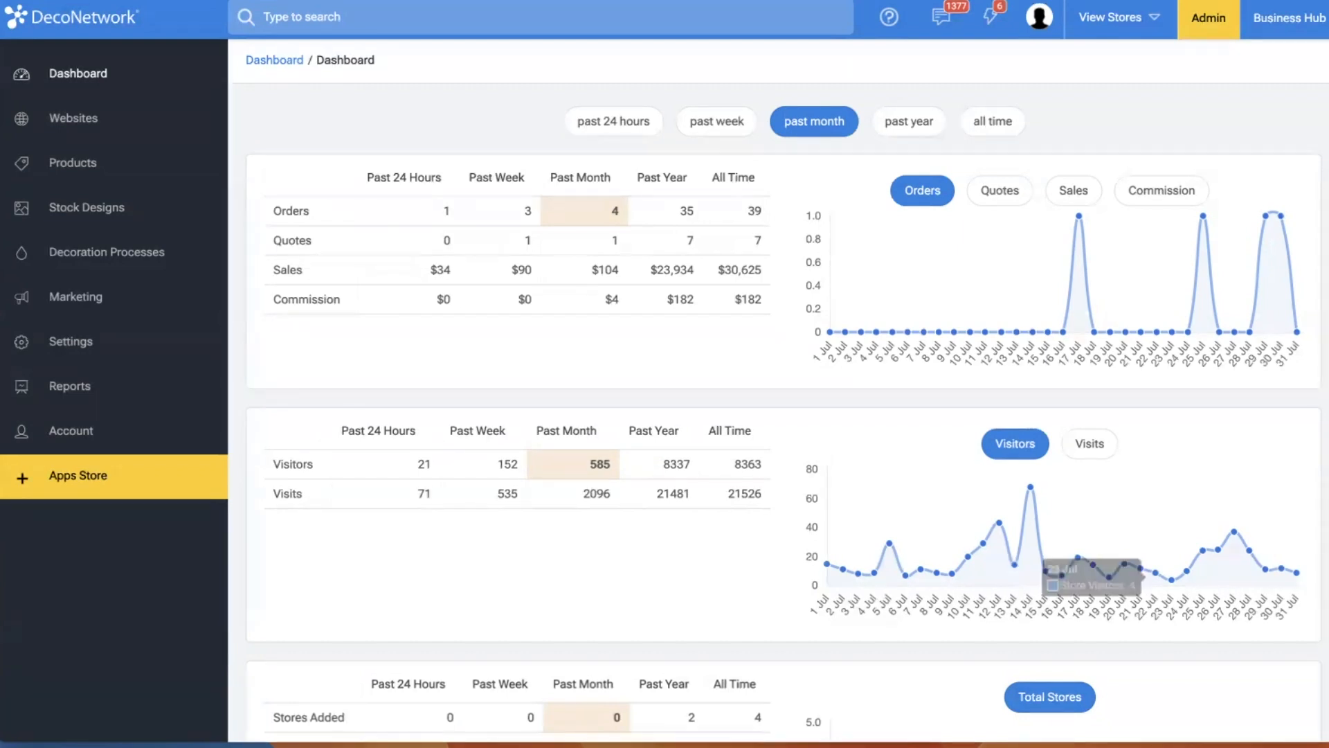
Open the Embroidery process's artwork fee settings and toggle automatic digitizing job creation off and back on.
click(1281, 27)
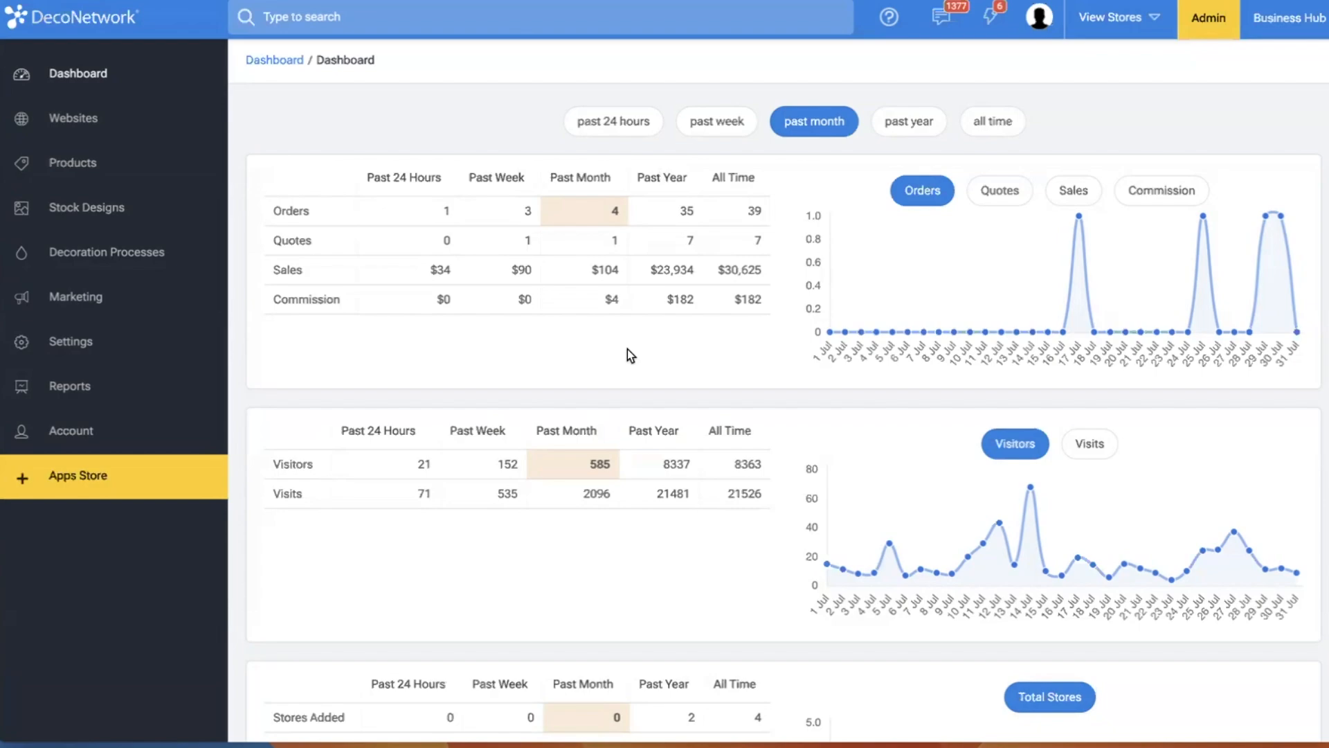
click(121, 248)
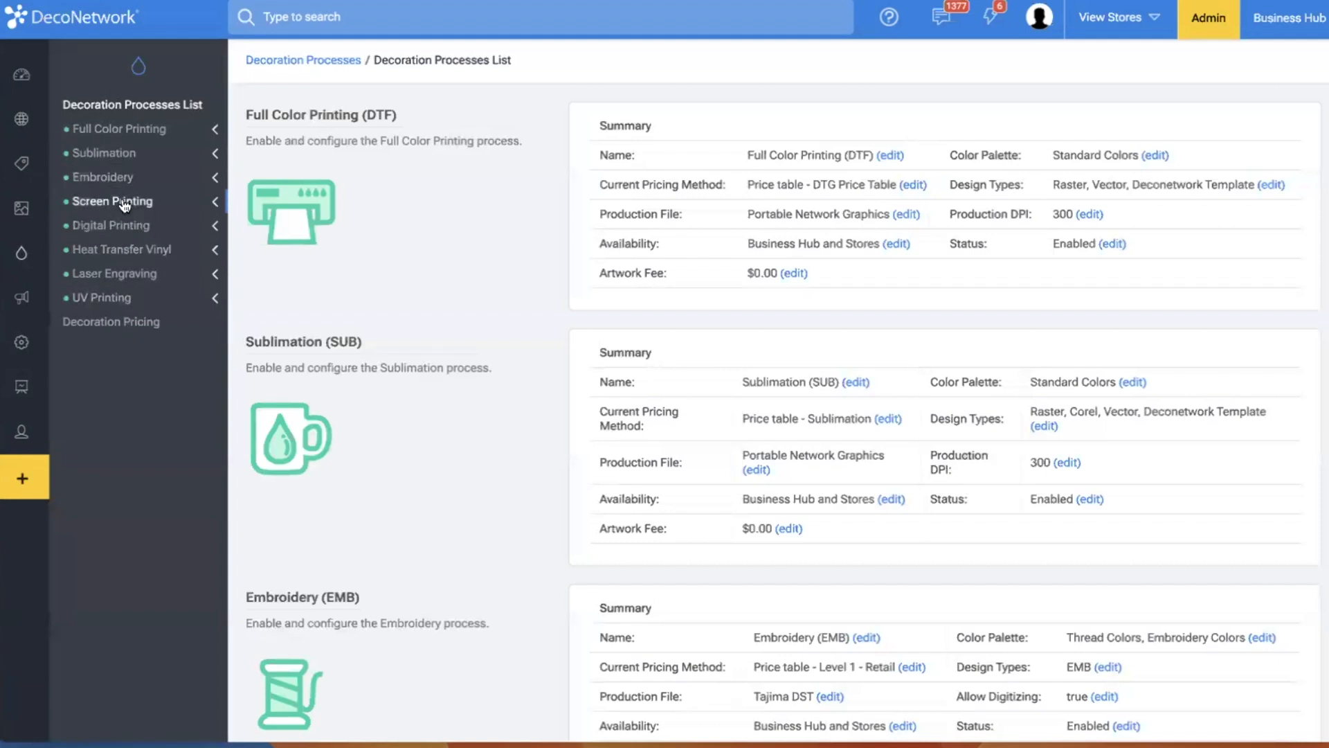
click(121, 182)
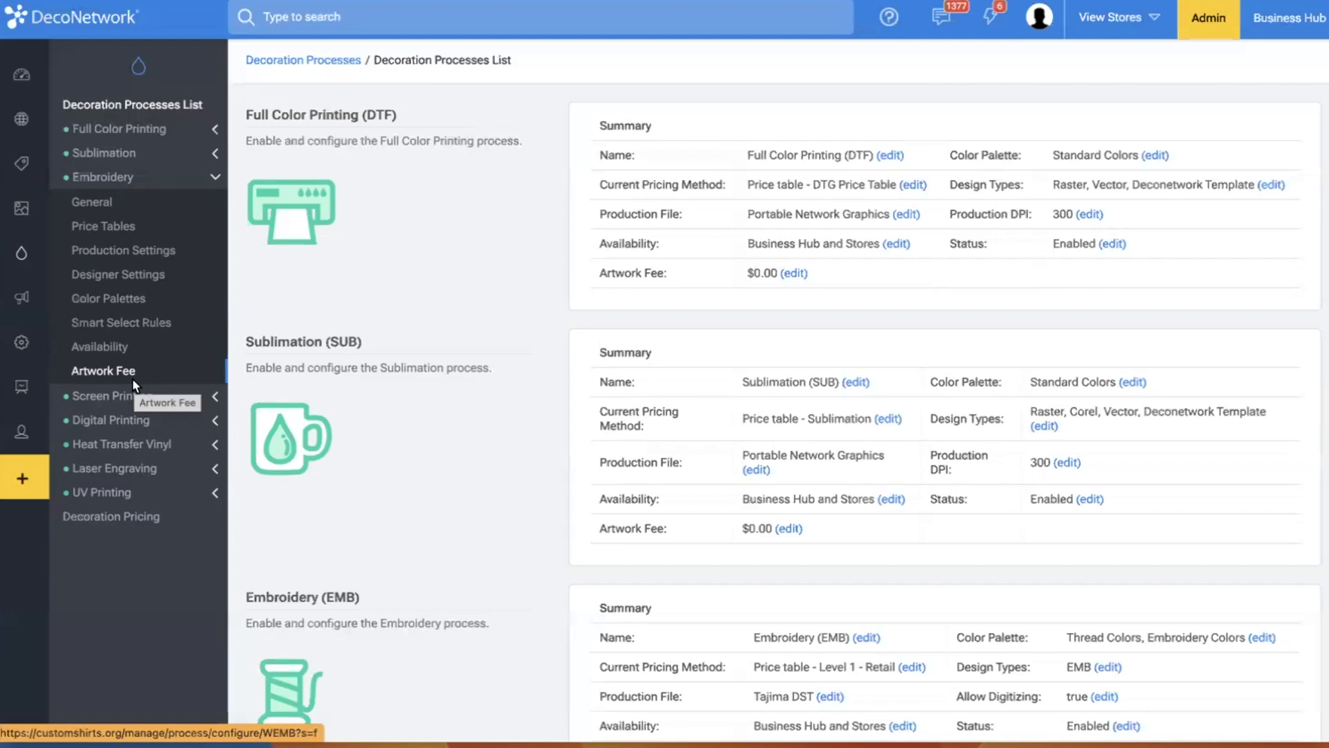
click(133, 380)
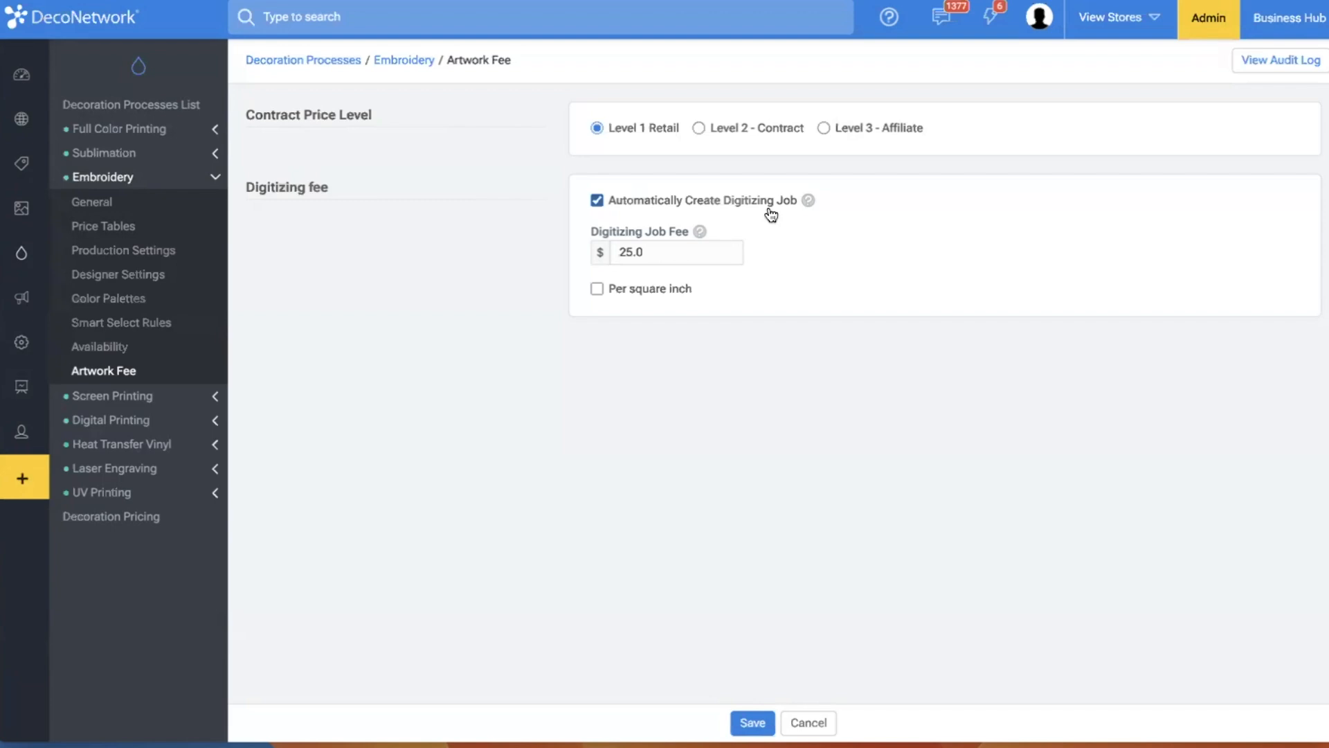
click(754, 207)
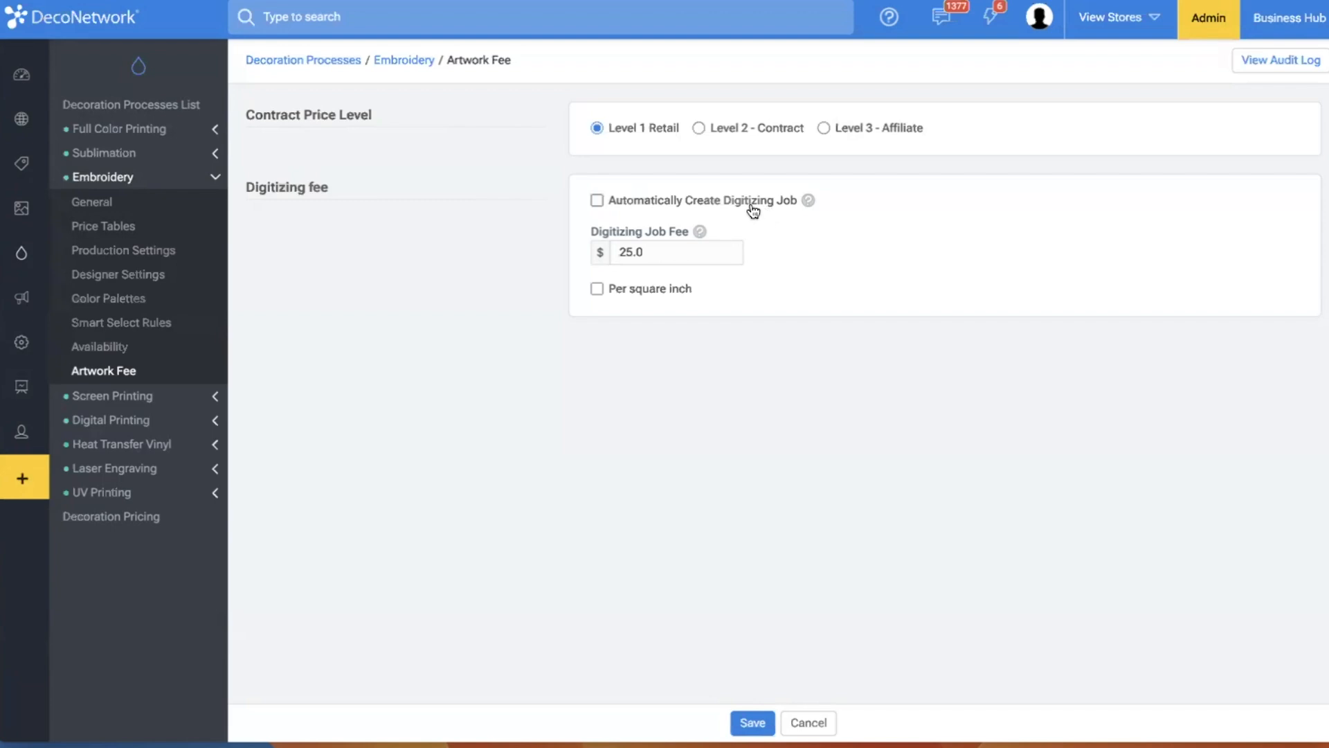
click(677, 205)
Open the Screen Printing artwork fee settings and try the automatic artwork job options, ending with jobs created for all designs.
click(198, 182)
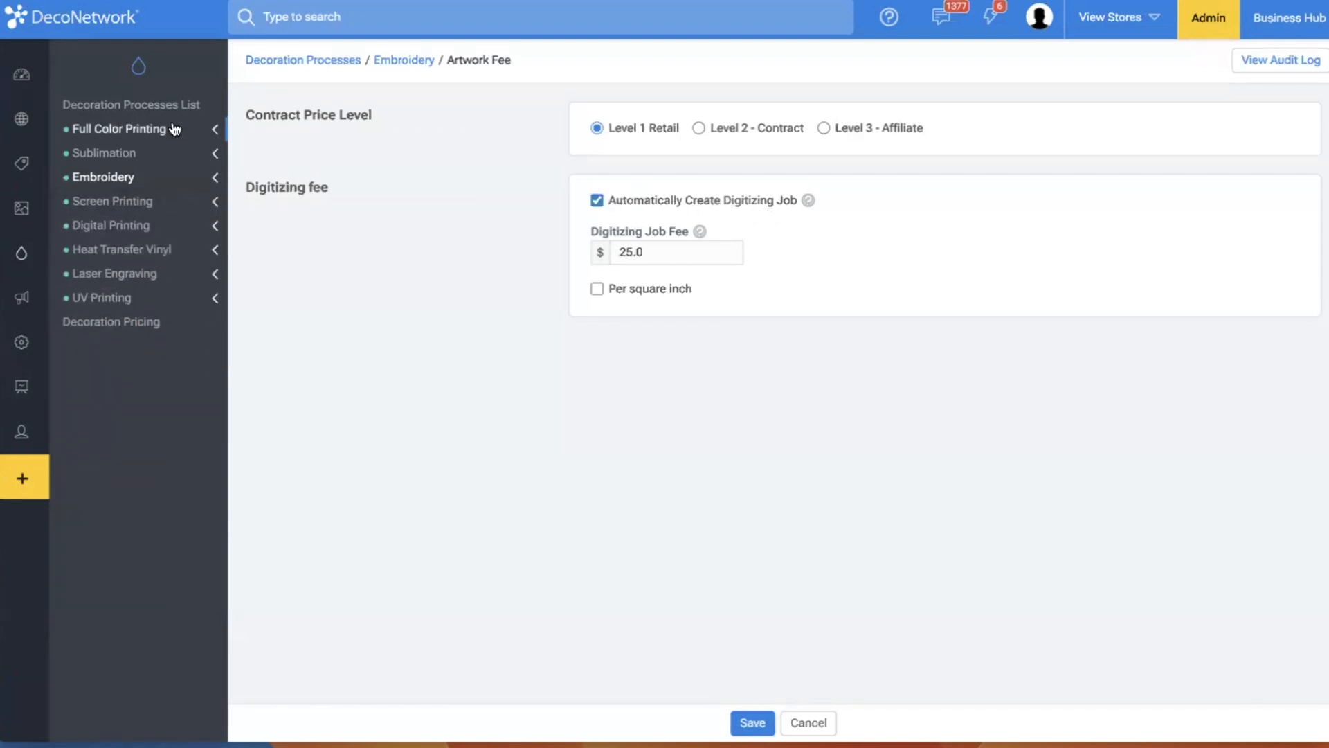
click(150, 205)
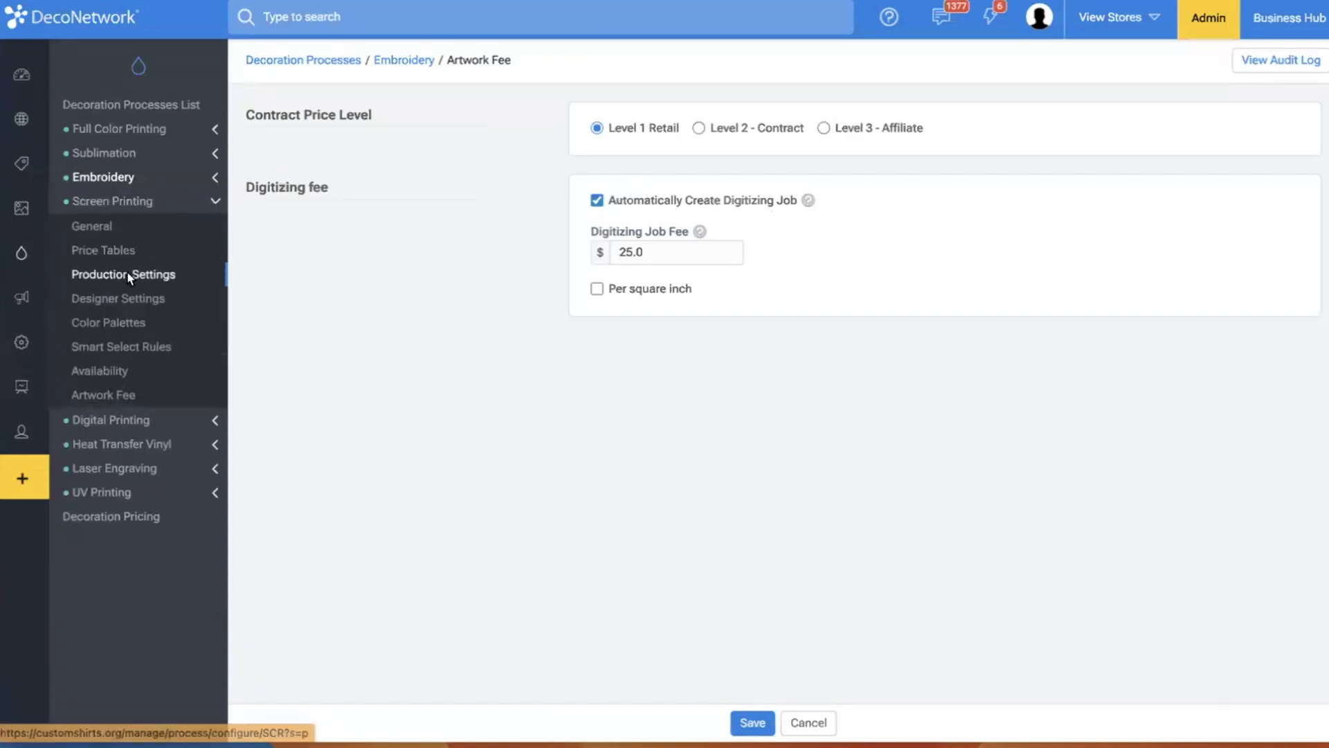
click(117, 397)
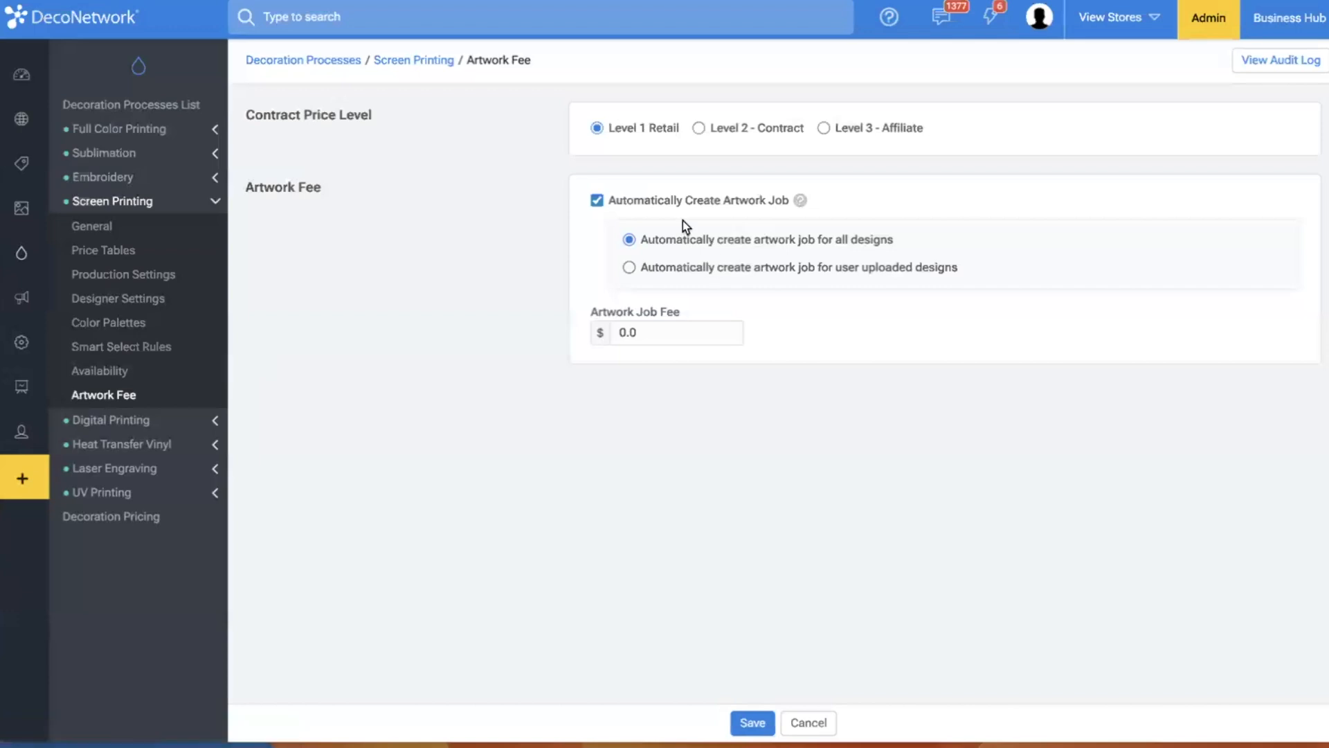
click(662, 199)
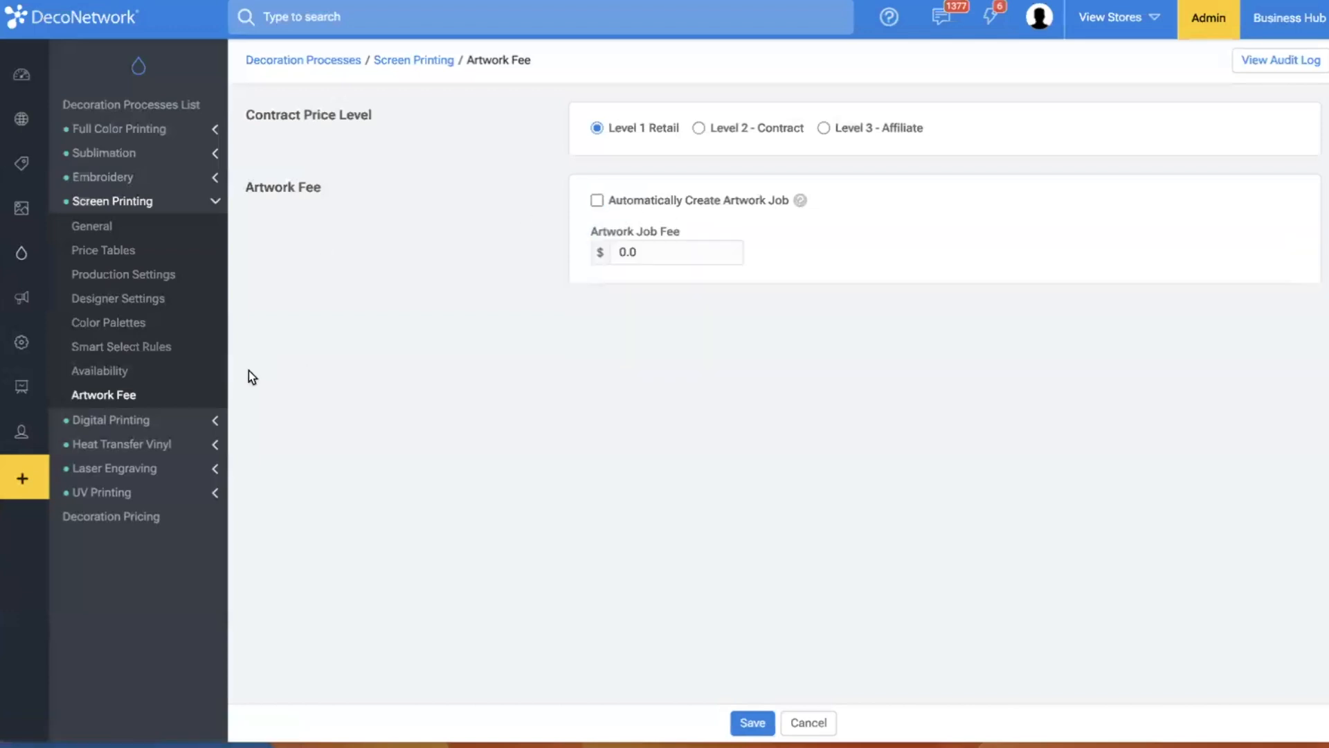
click(655, 200)
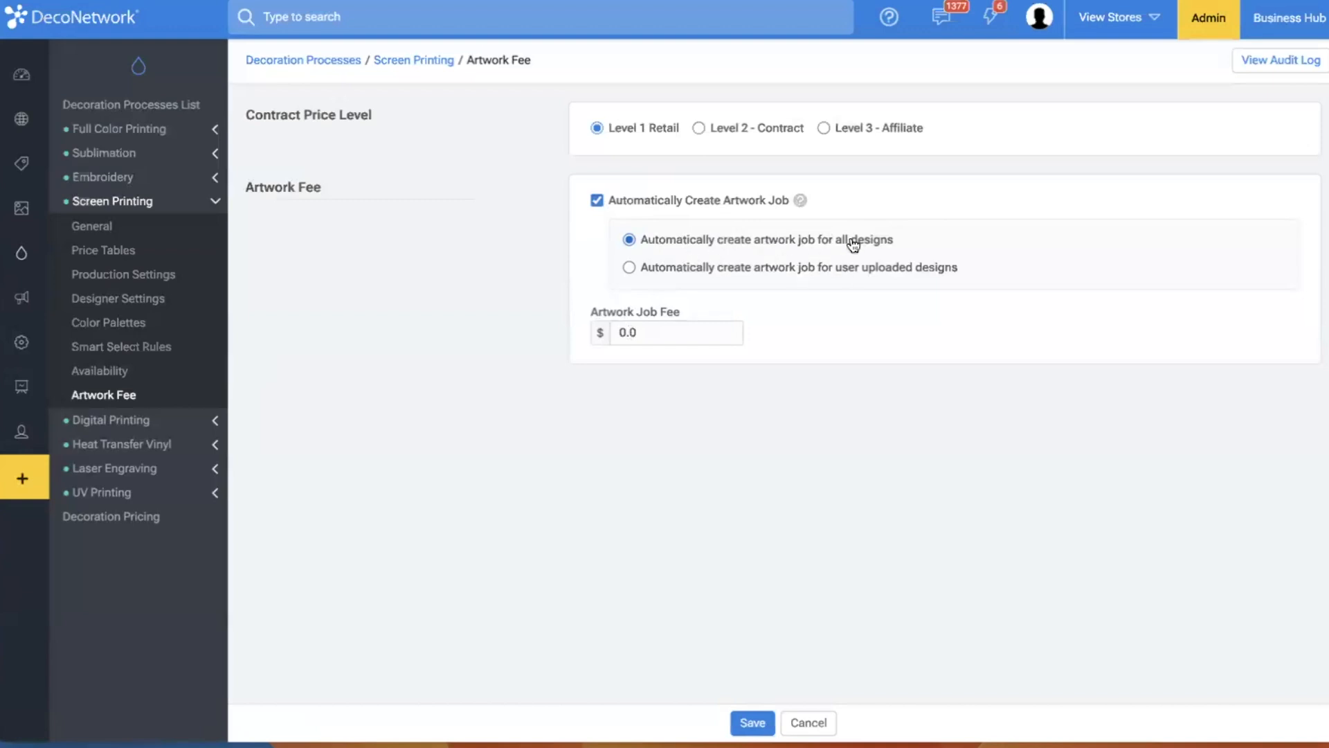
click(803, 275)
click(743, 240)
Rename the Digital Printing decoration process as "DTF Onto Apparel" and save its general settings.
click(160, 202)
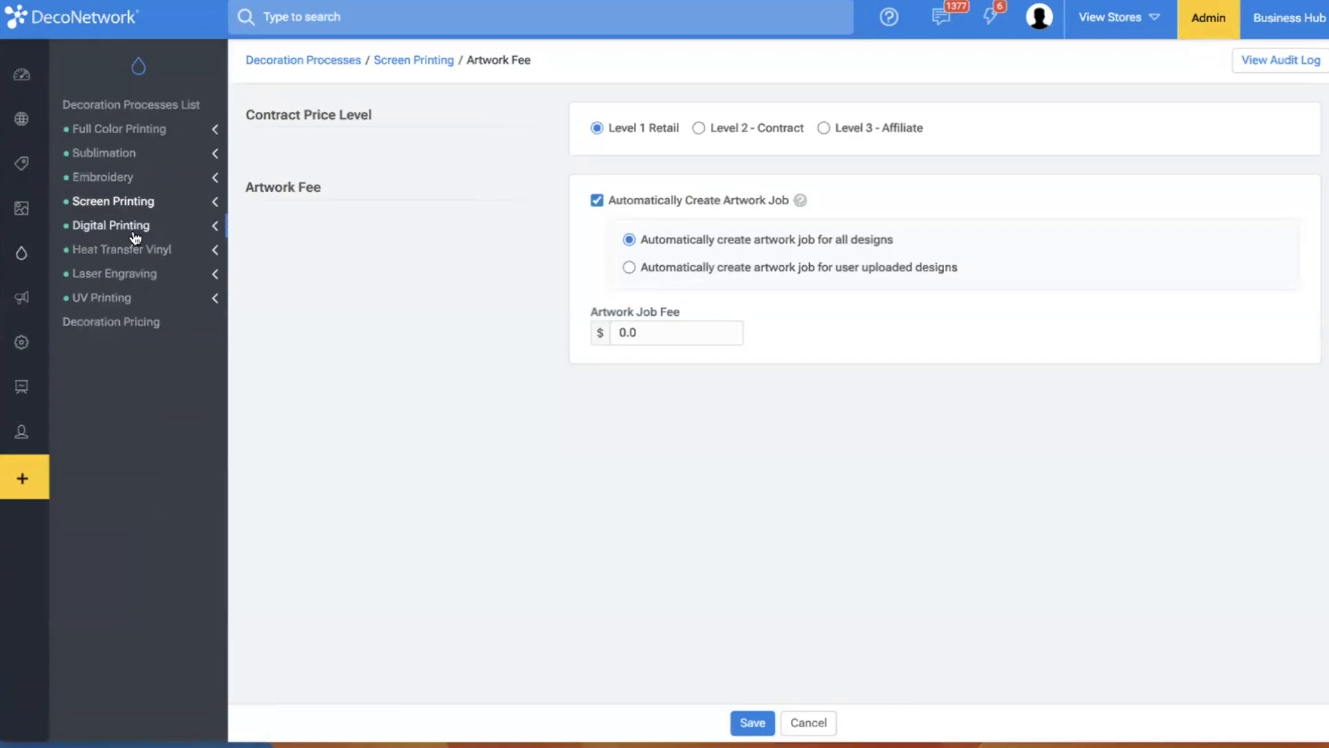
click(110, 234)
click(112, 254)
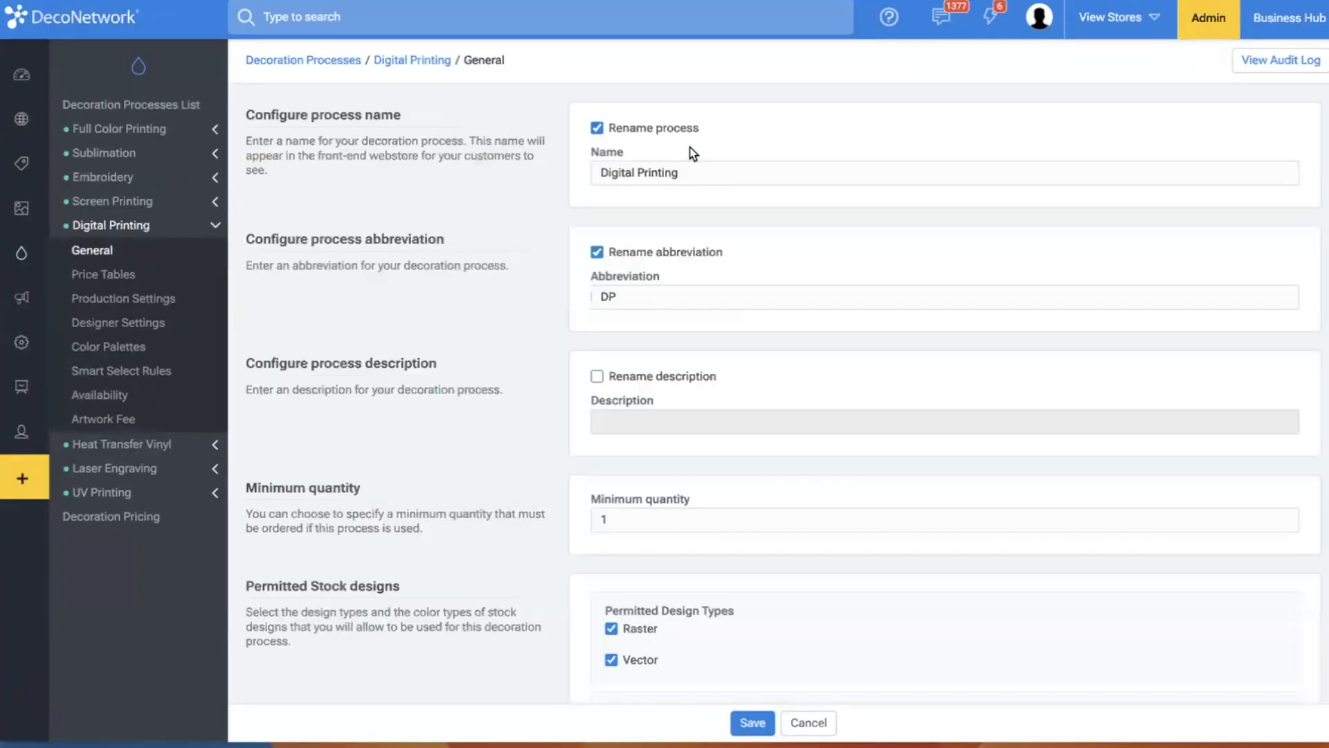
triple_click(700, 183)
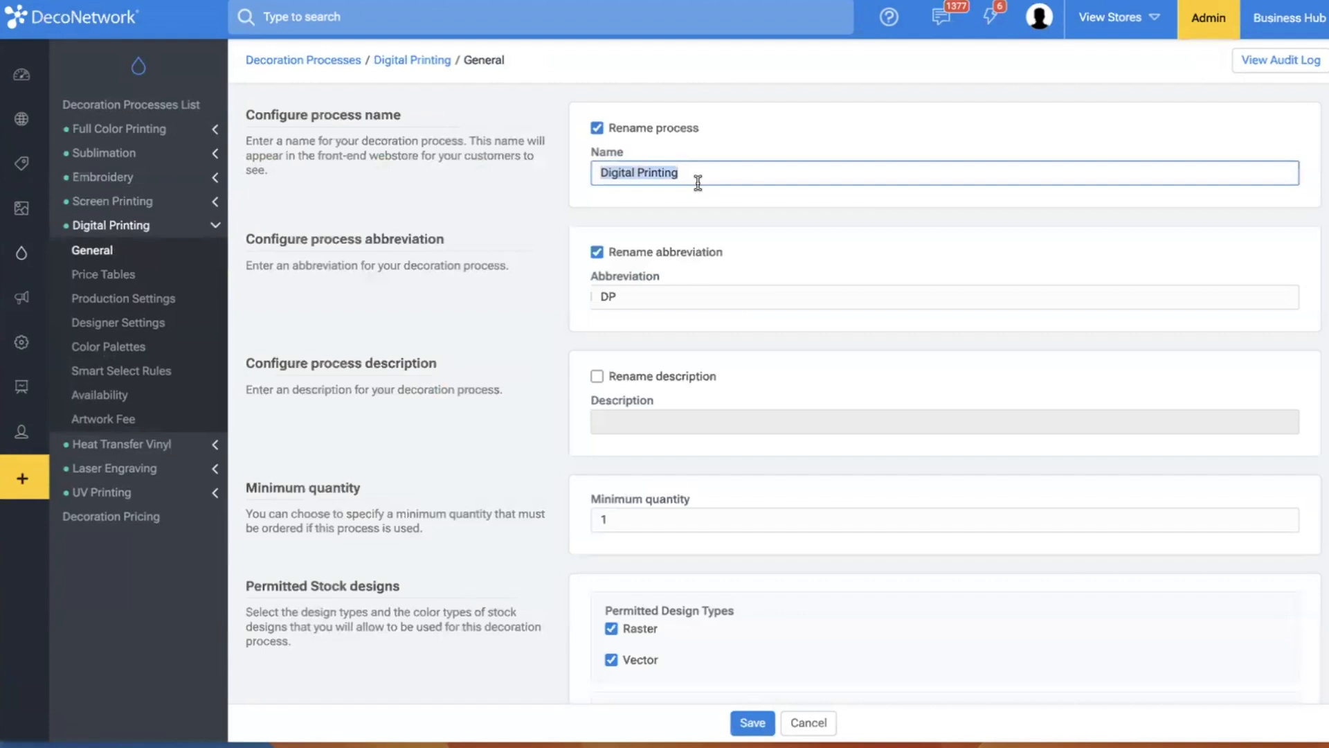
text(DTF Onto )
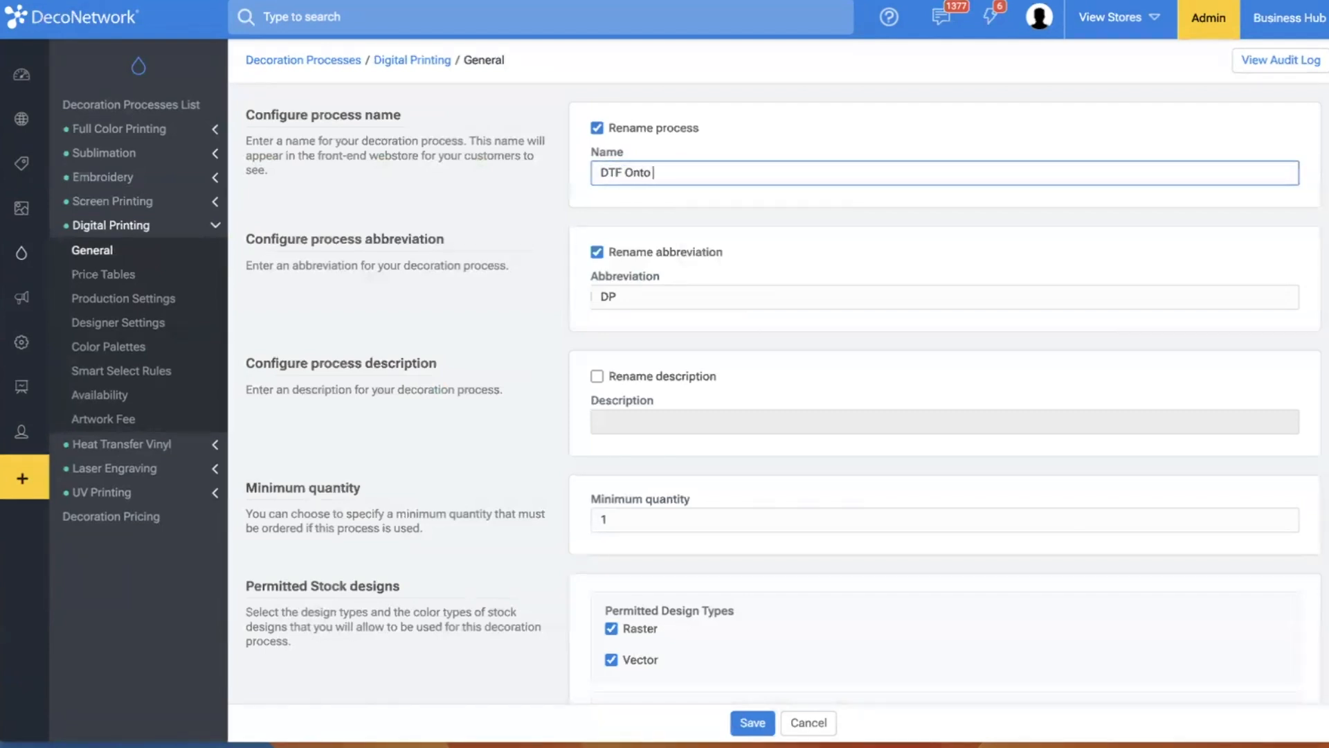
text(Apparel)
click(752, 721)
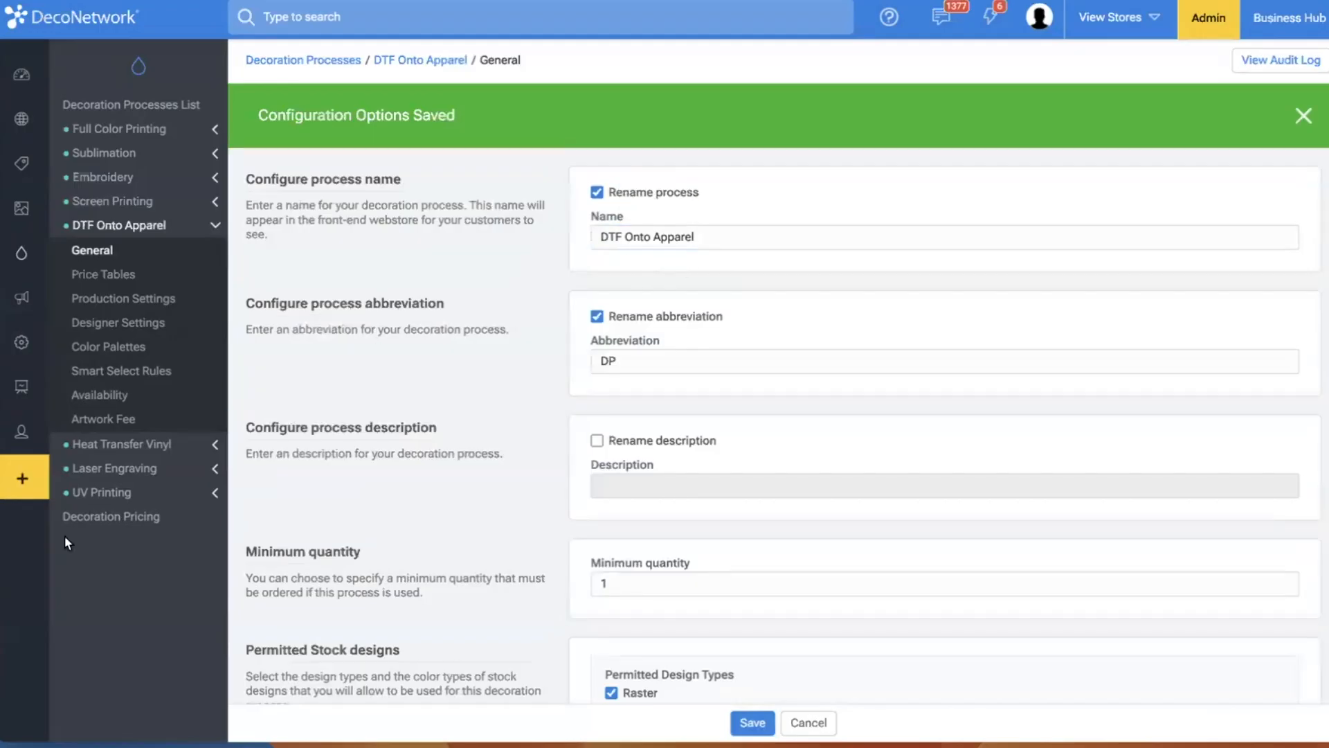
Enable automatic artwork job creation for all designs in the DTF Onto Apparel artwork fee settings and save.
click(148, 417)
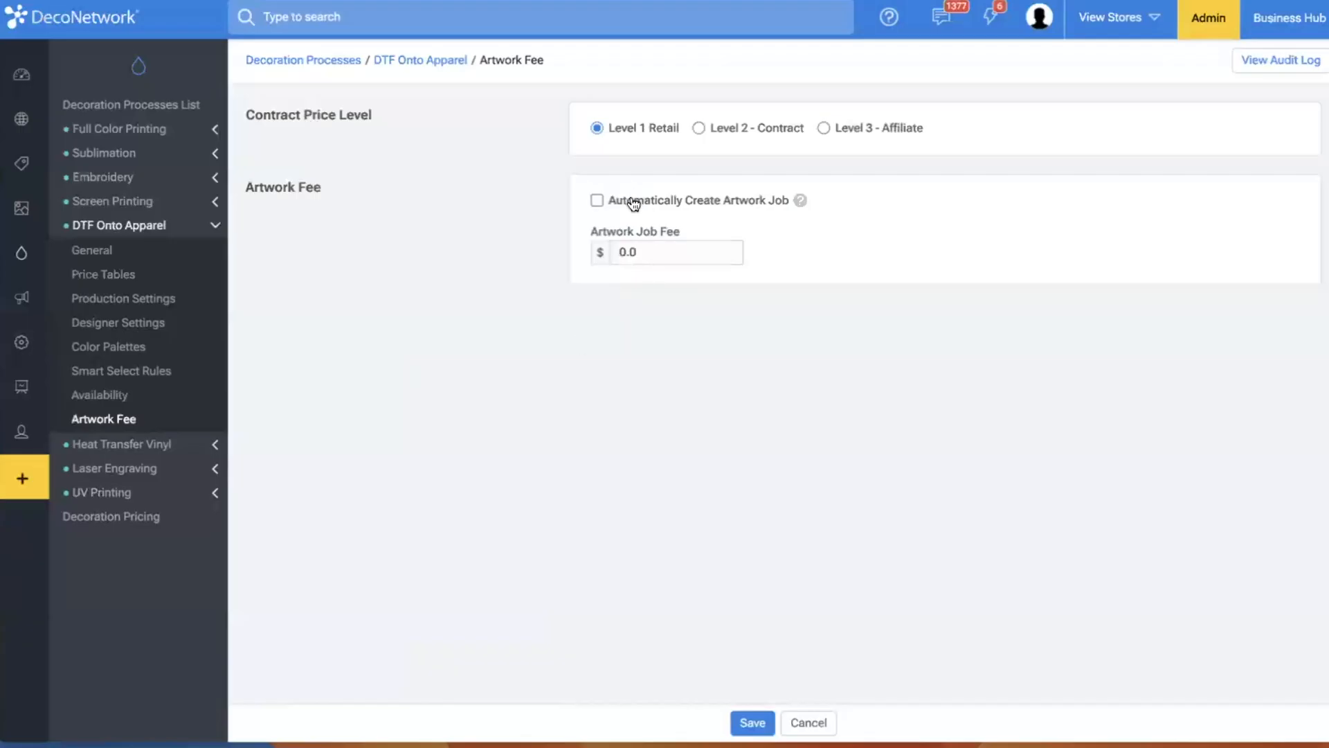
click(633, 202)
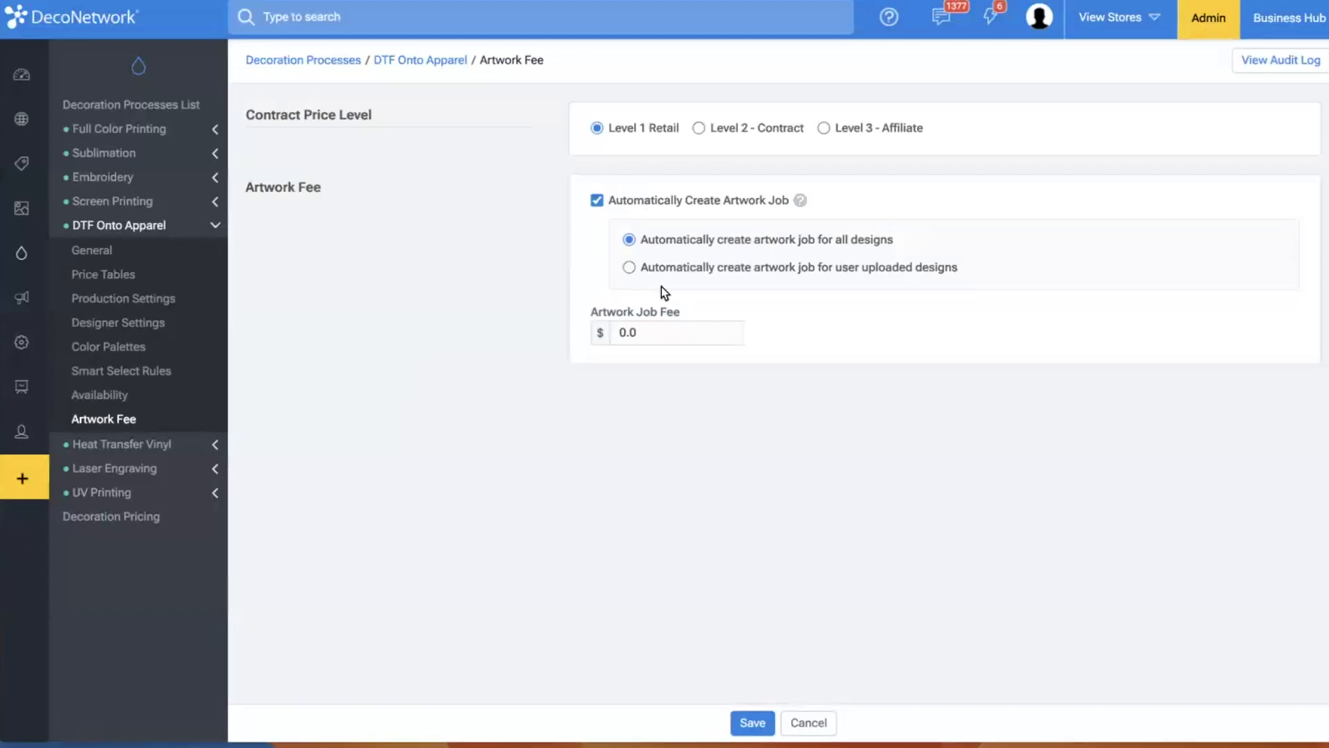
click(753, 729)
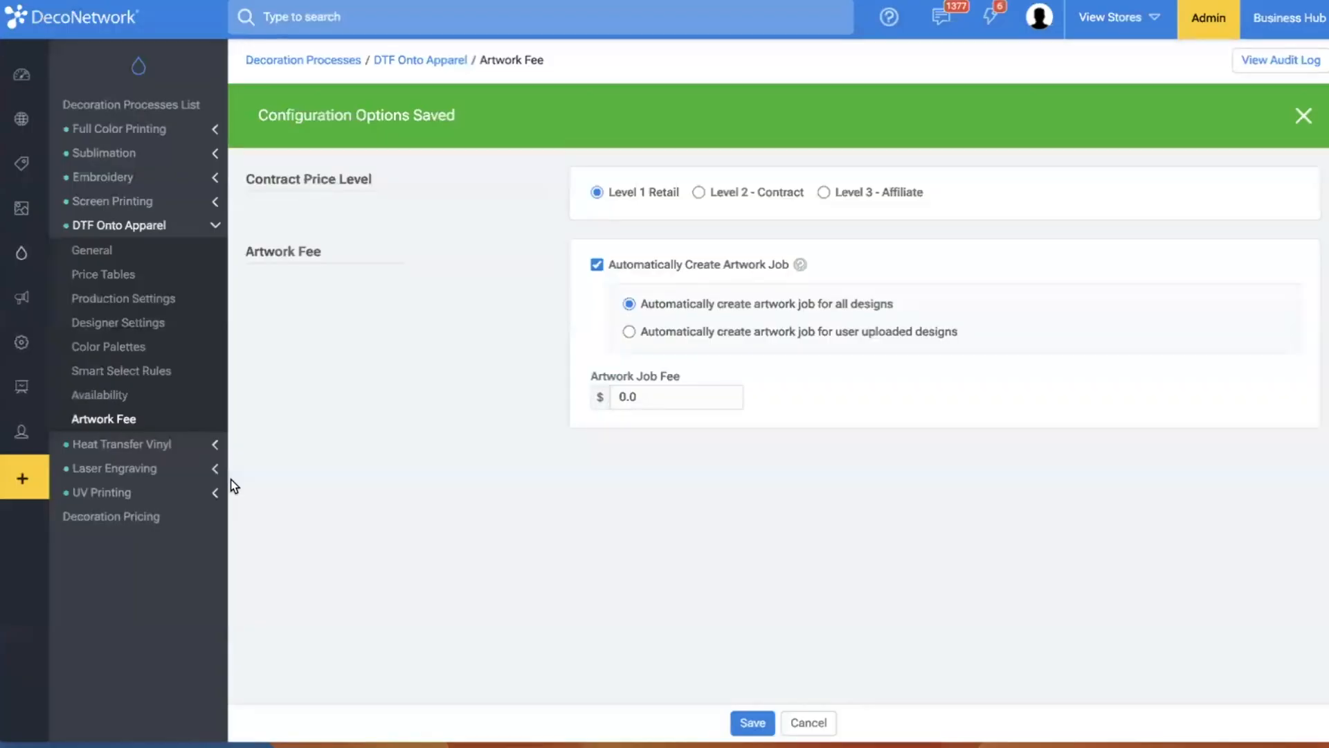
Rename the Laser Engraving decoration process as "DTF Transfer" and save its general settings.
click(153, 468)
click(156, 303)
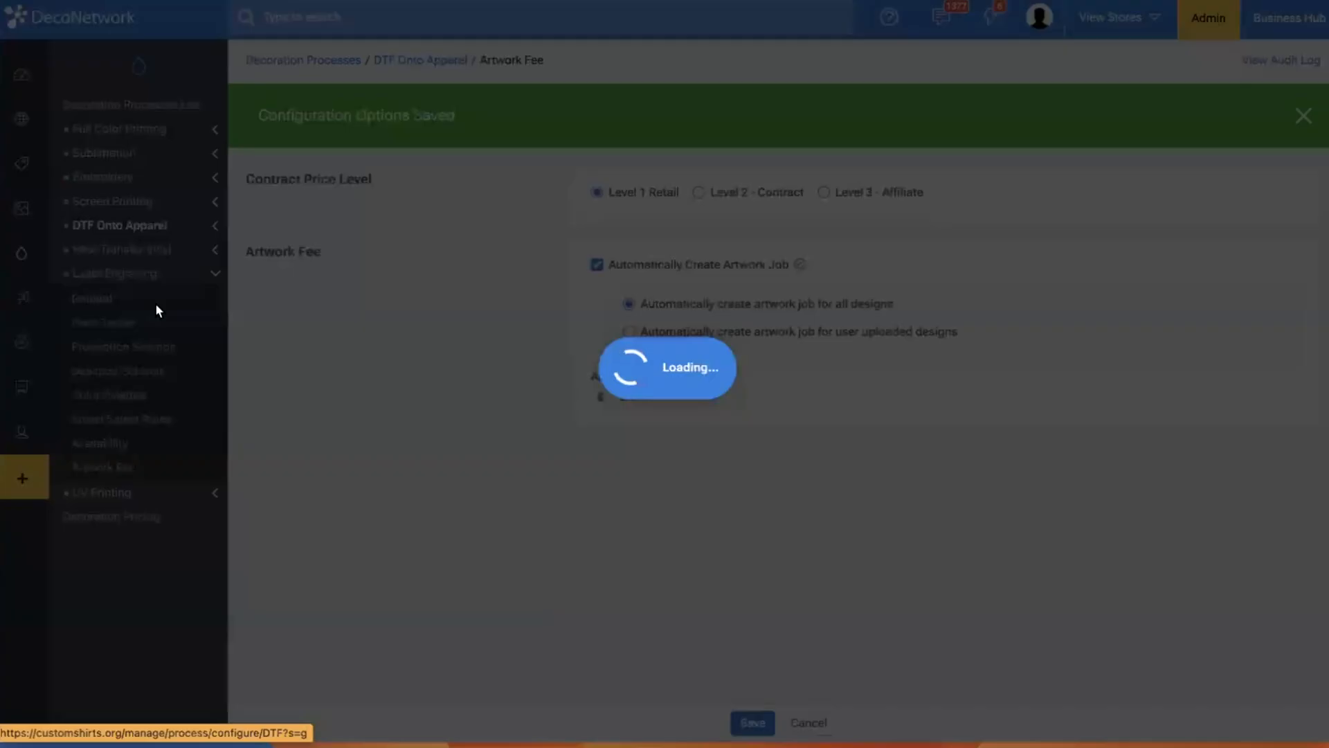
click(650, 174)
key(ctrl+a)
text(DTF)
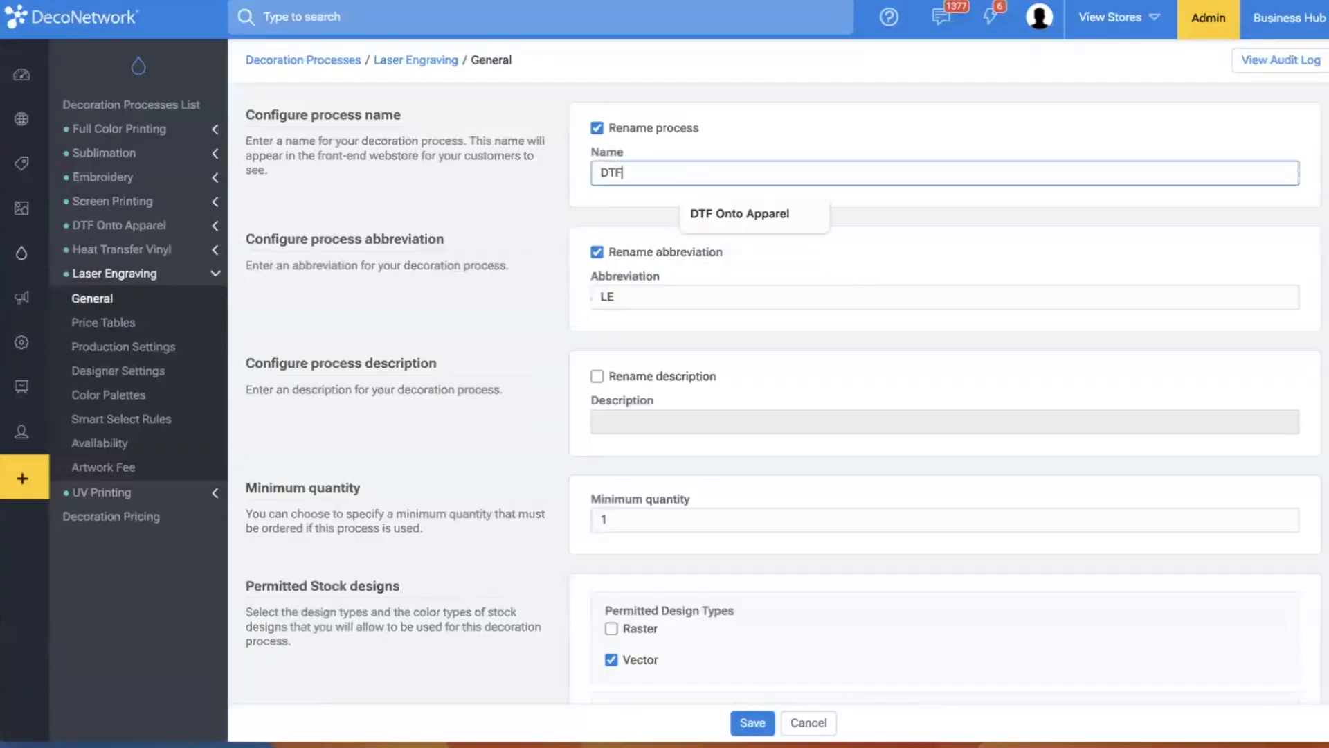
text( Transfer)
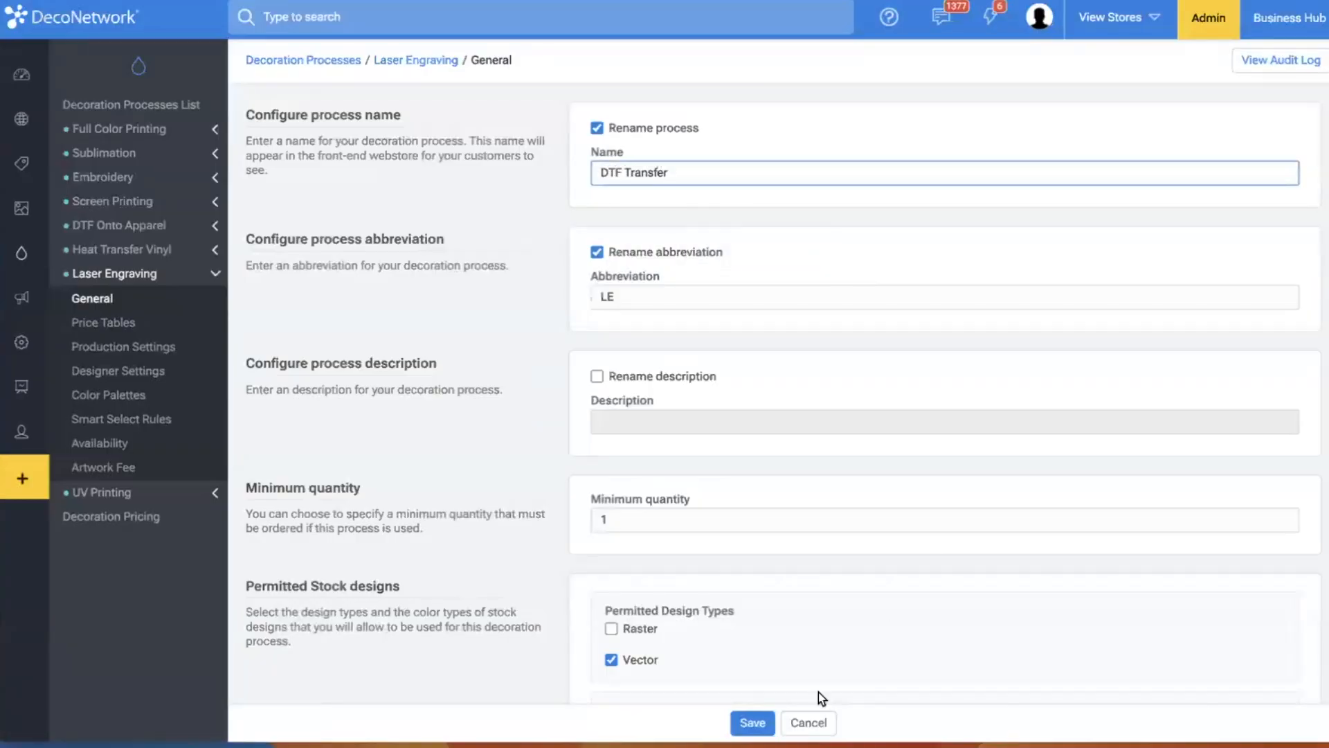
click(752, 722)
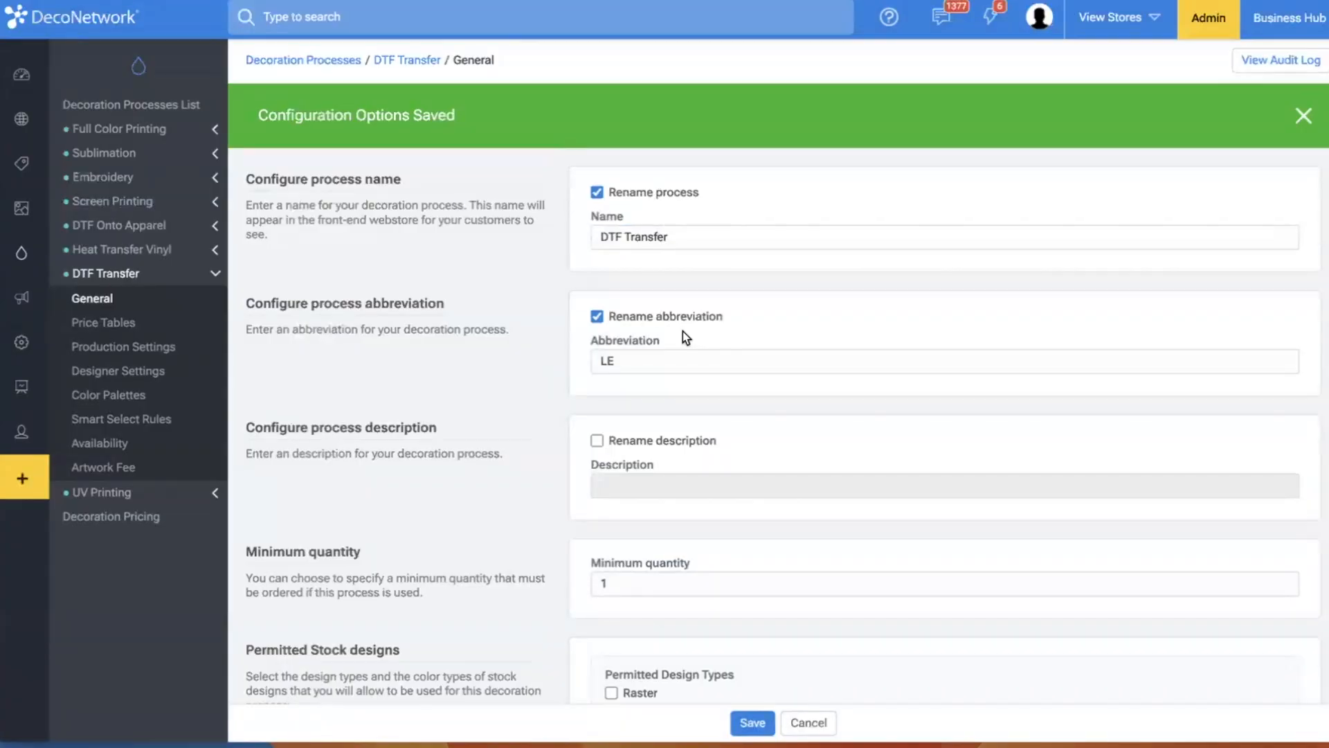
View the DTF Transfer artwork fee settings and look through the DTF Onto Apparel setting categories.
click(108, 469)
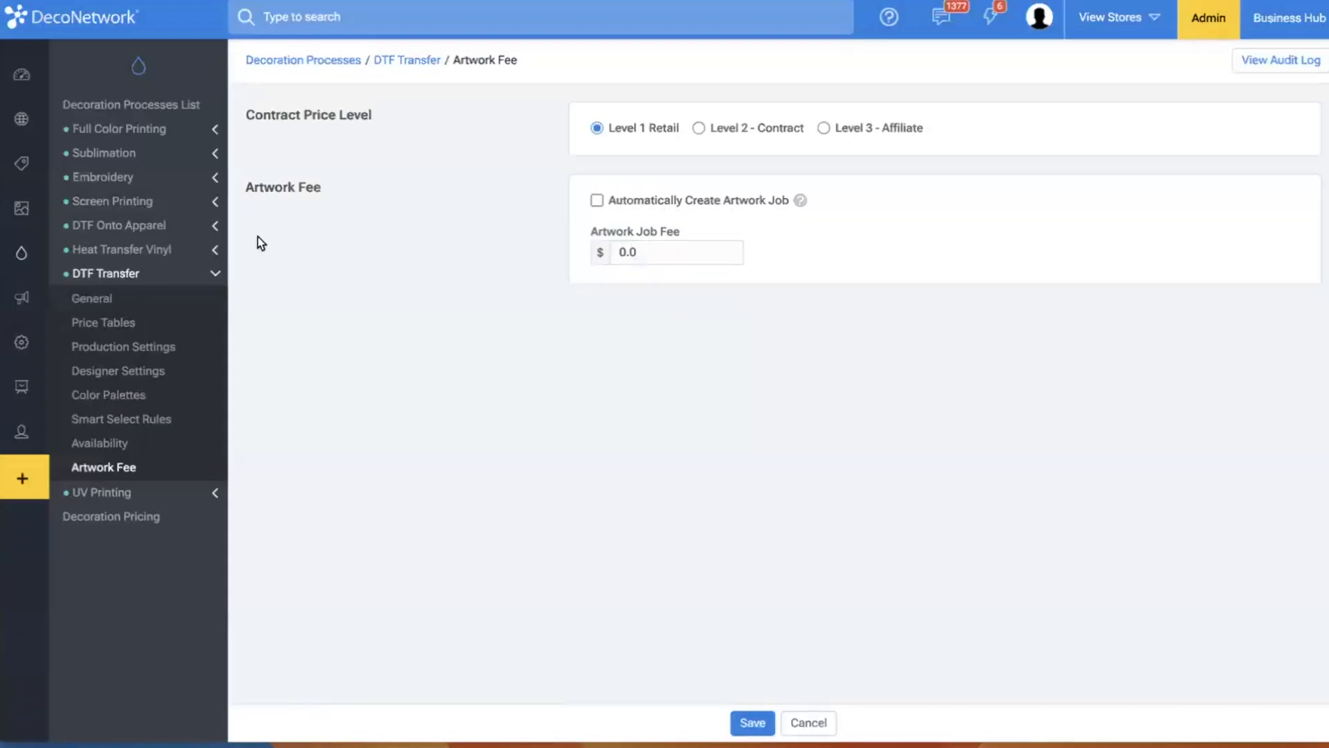
click(145, 227)
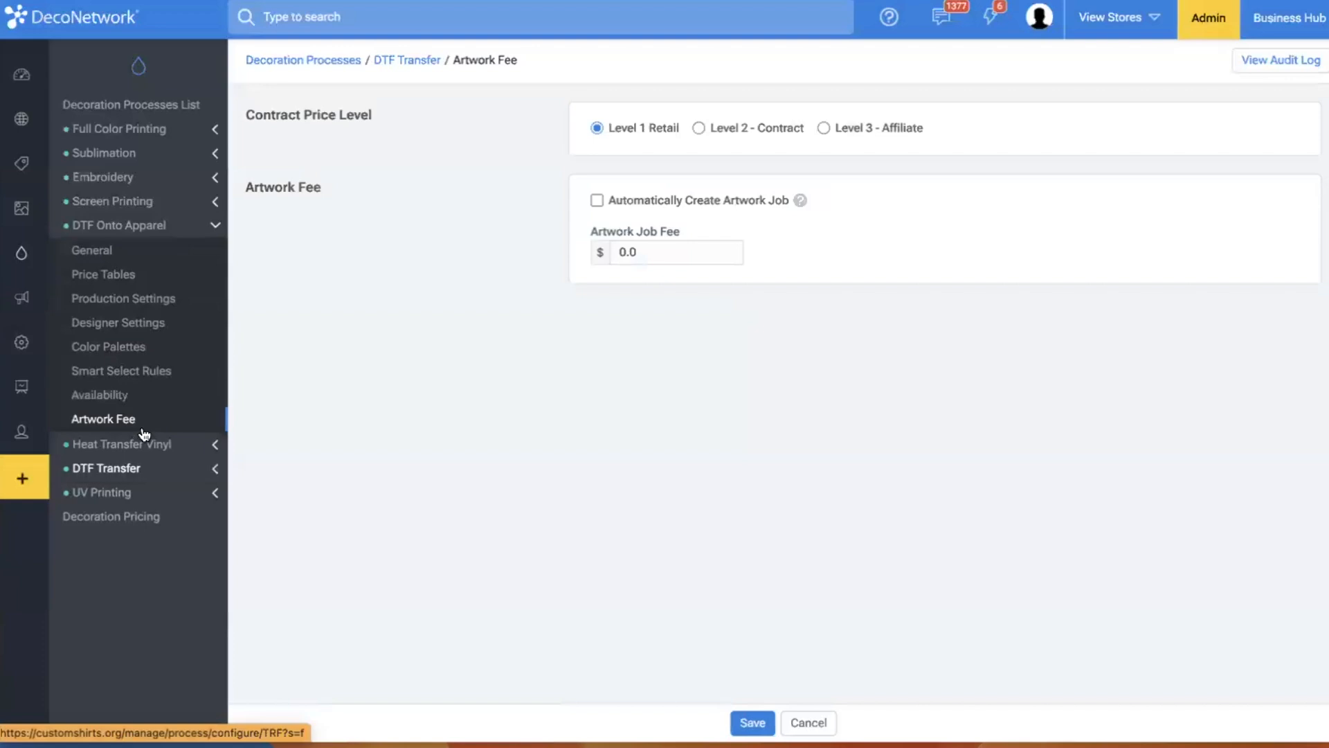
click(119, 226)
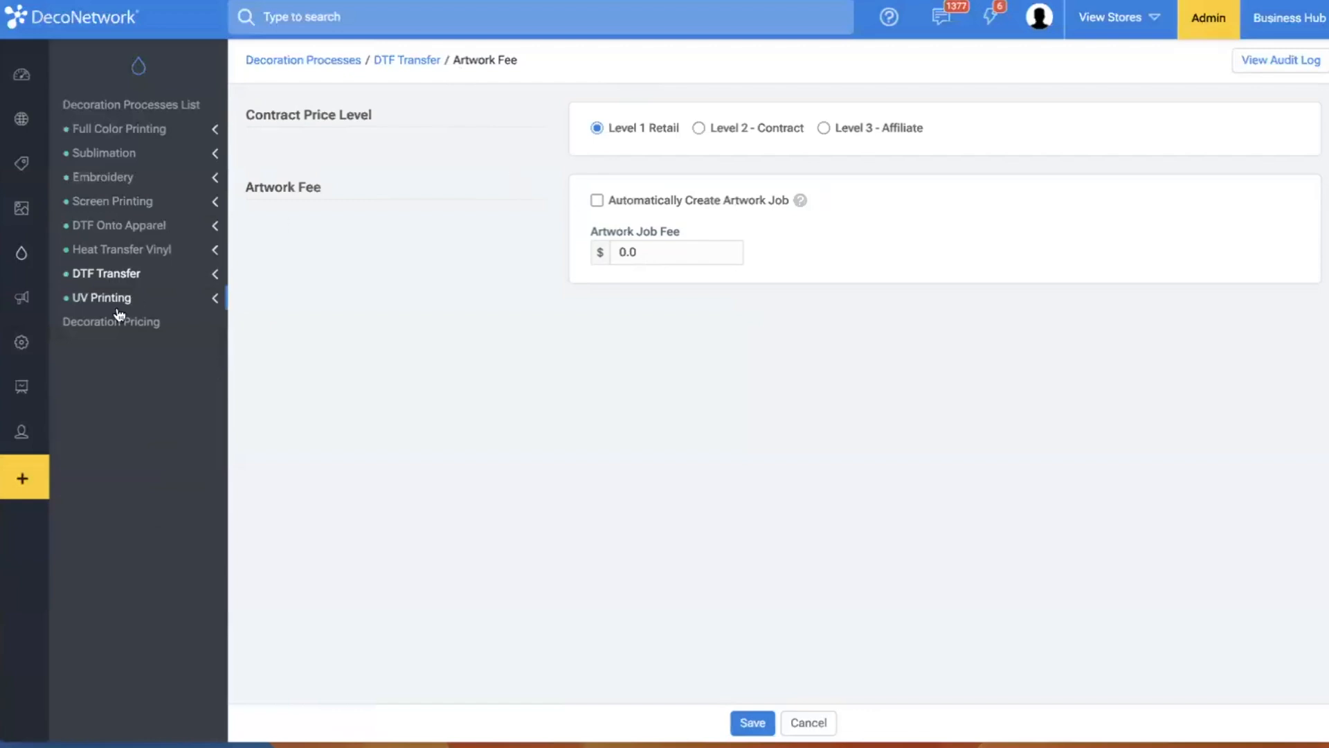
Open the Quote, Order and Invoice Settings at the artwork approval options and dismiss the Business Hub configuration notice.
mouse_move(65, 342)
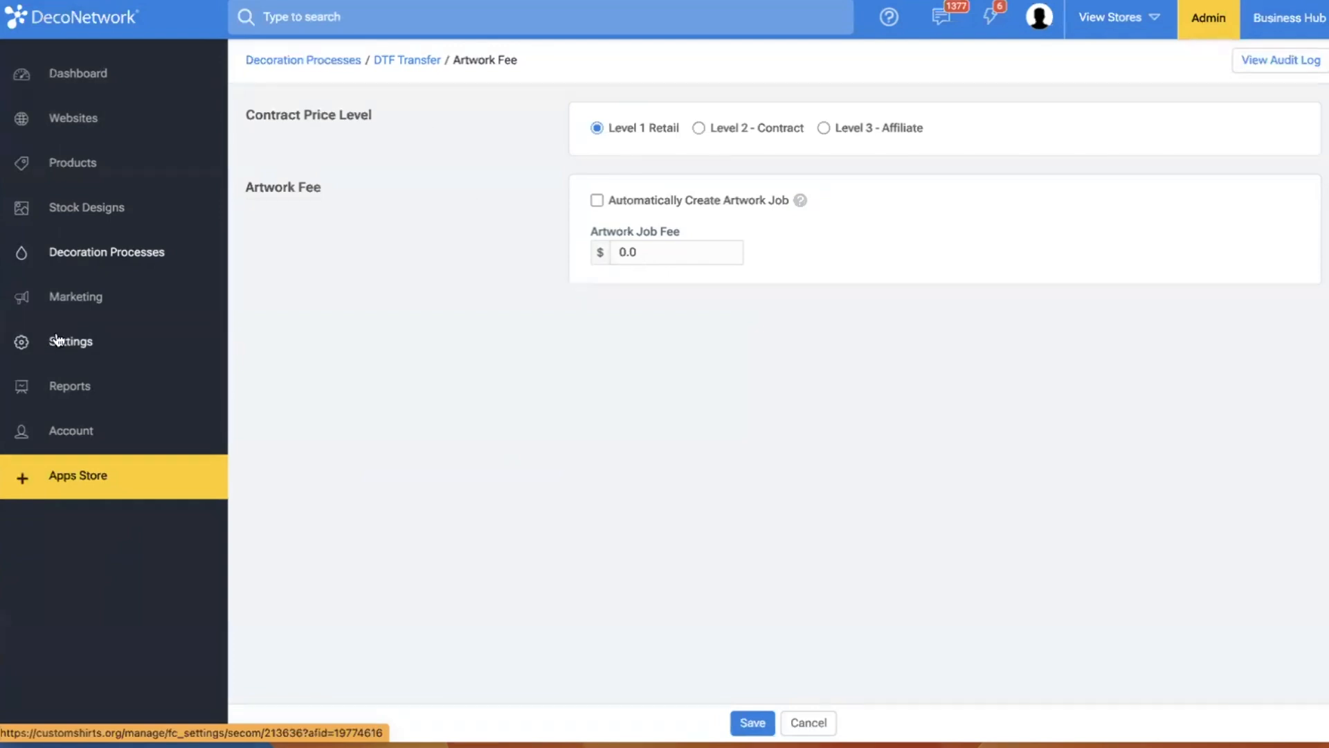
click(64, 359)
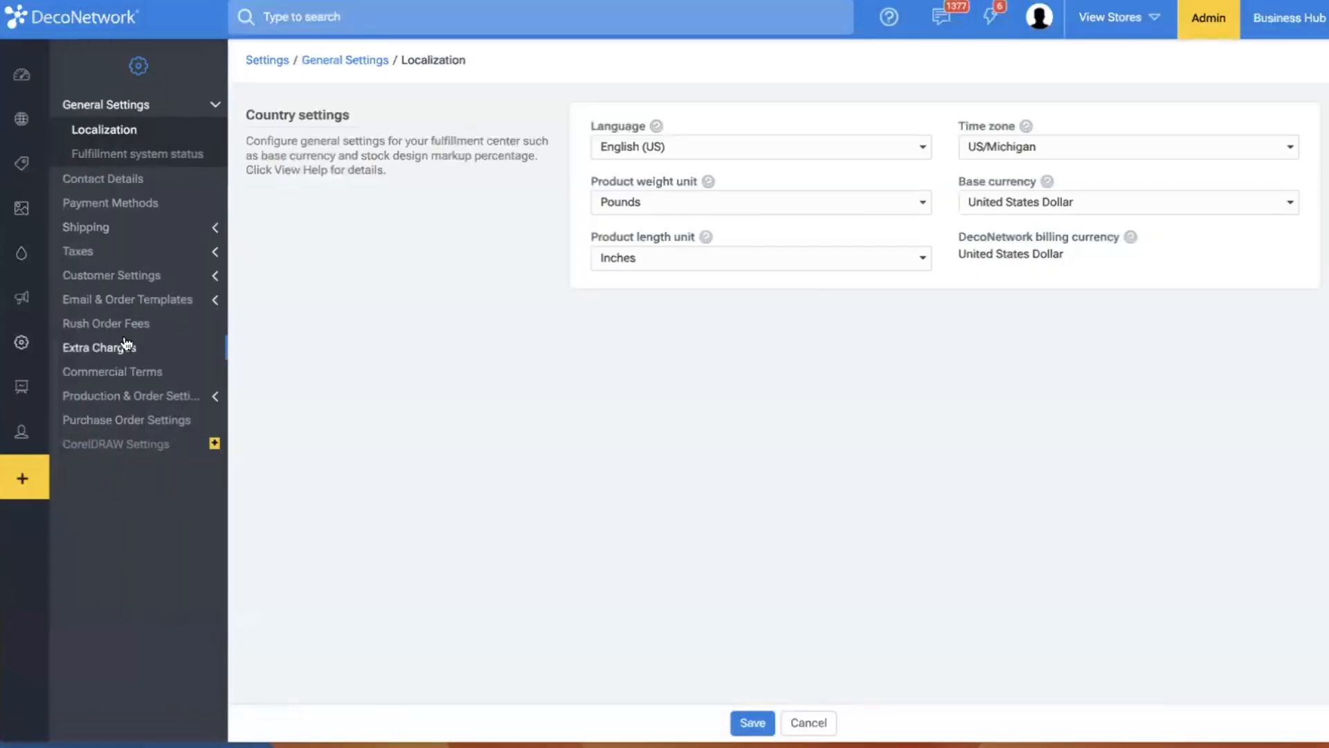
click(153, 398)
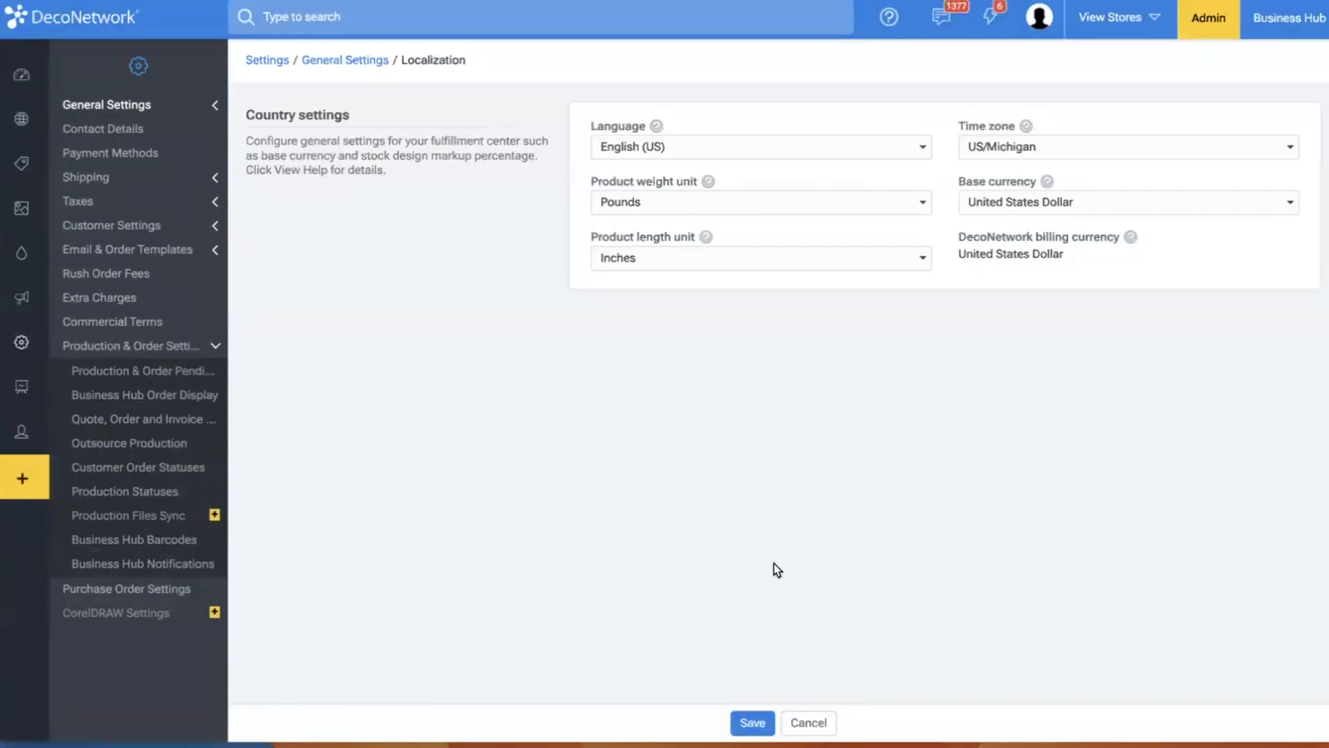
click(116, 398)
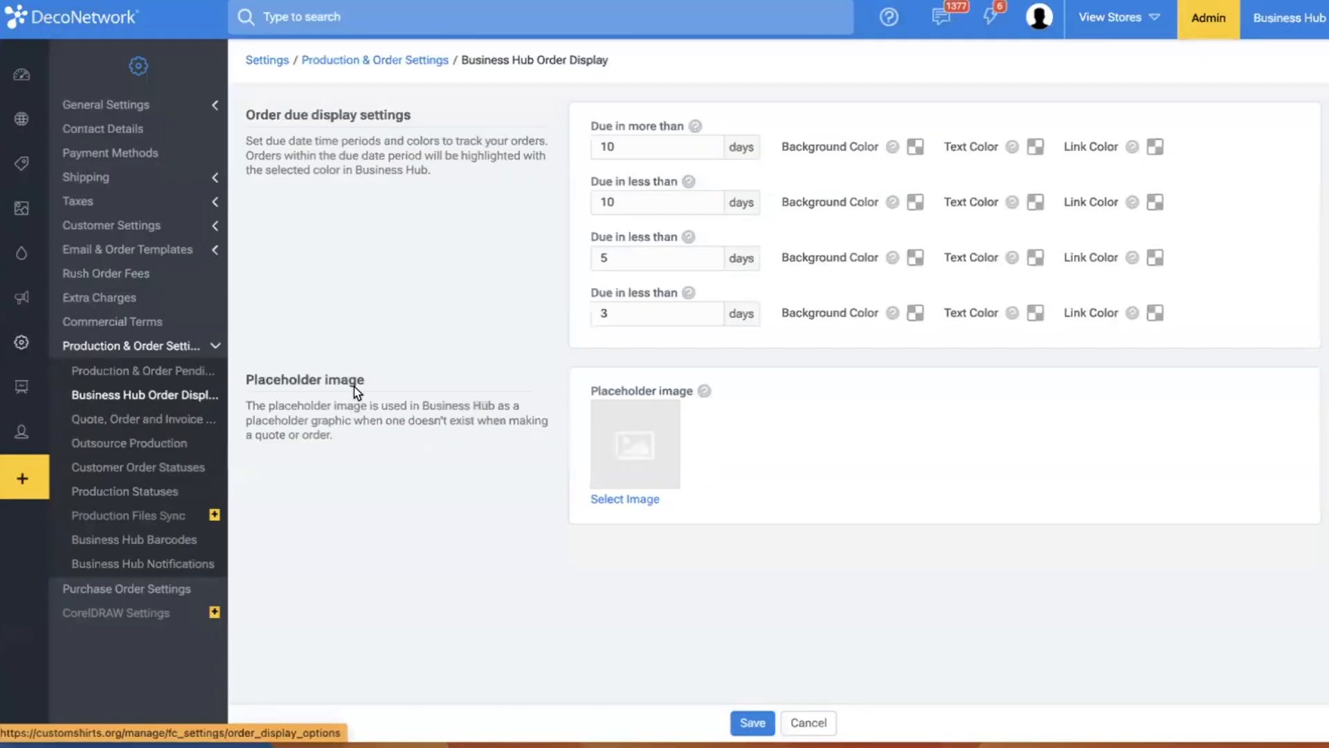
click(179, 419)
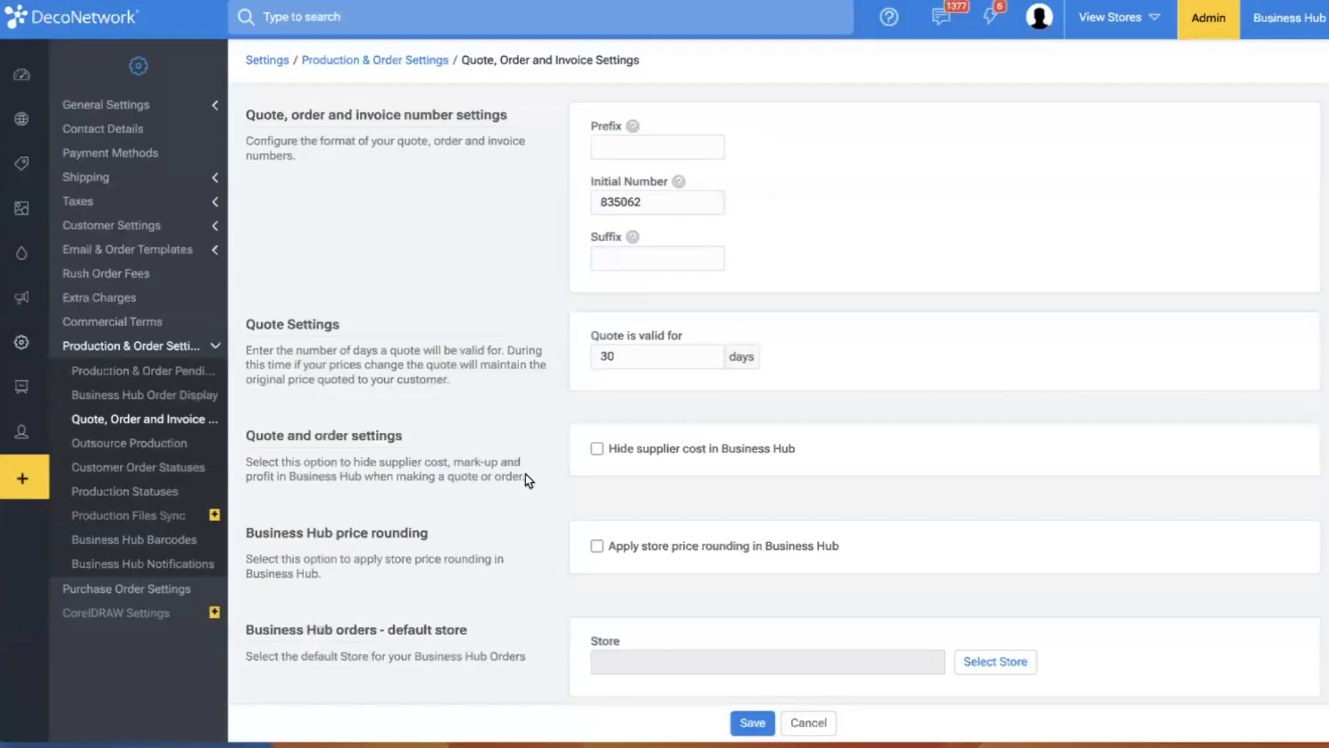
scroll(526, 475, down, 5)
scroll(526, 475, down, 2)
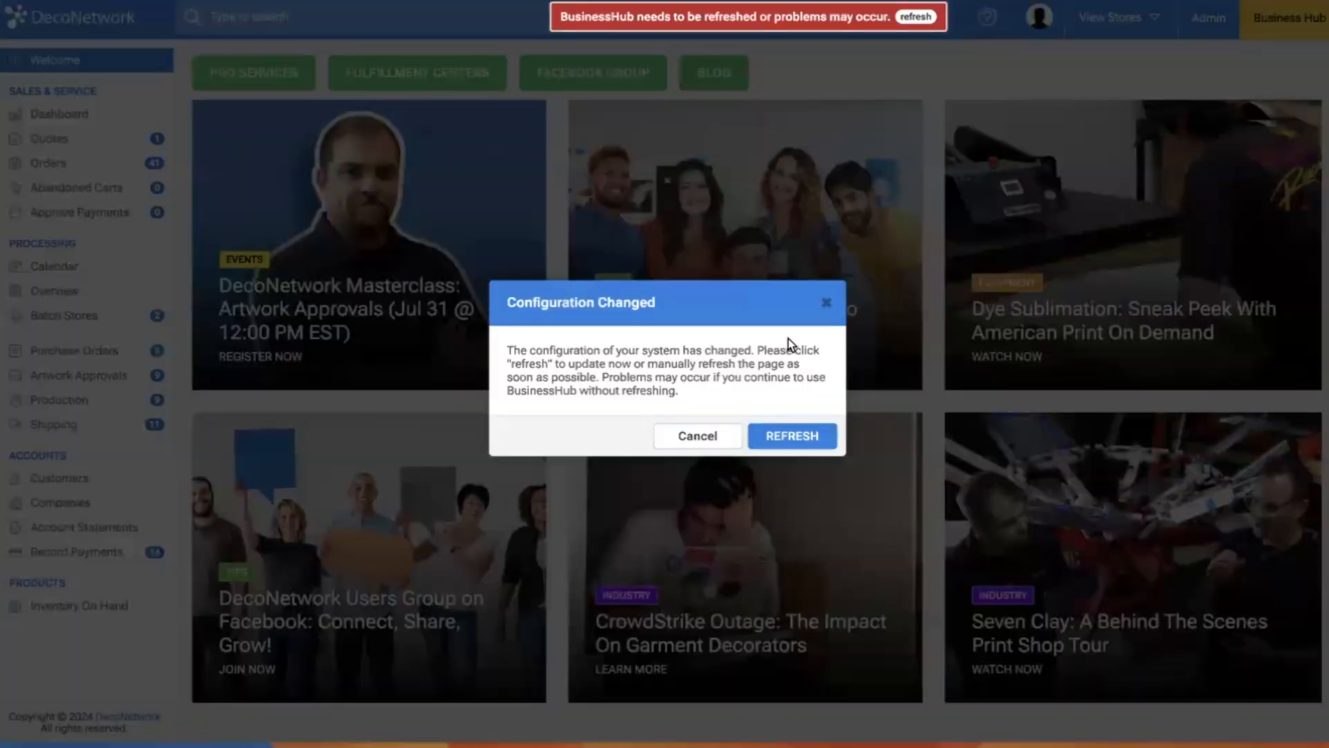
click(826, 302)
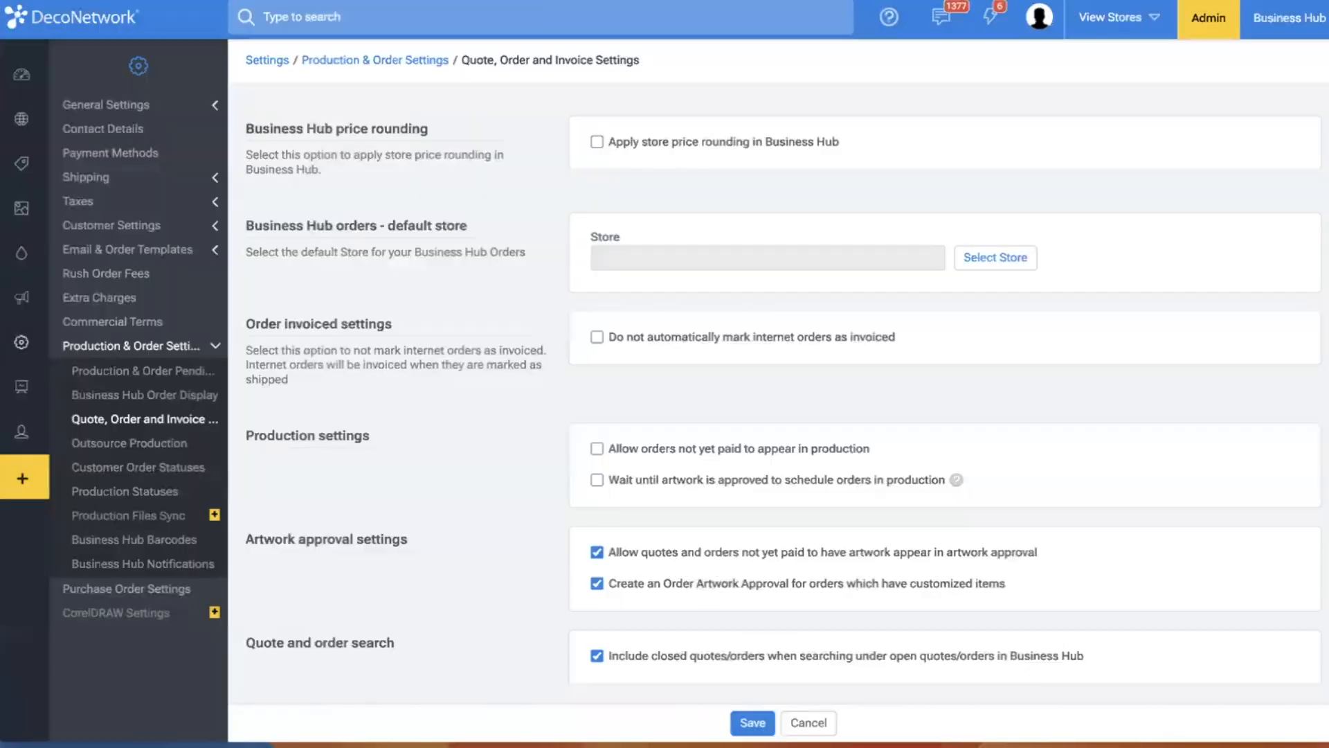
Try toggling the options for waiting on artwork approval, showing unpaid orders in artwork approval, and creating Order Artwork Approvals.
click(628, 484)
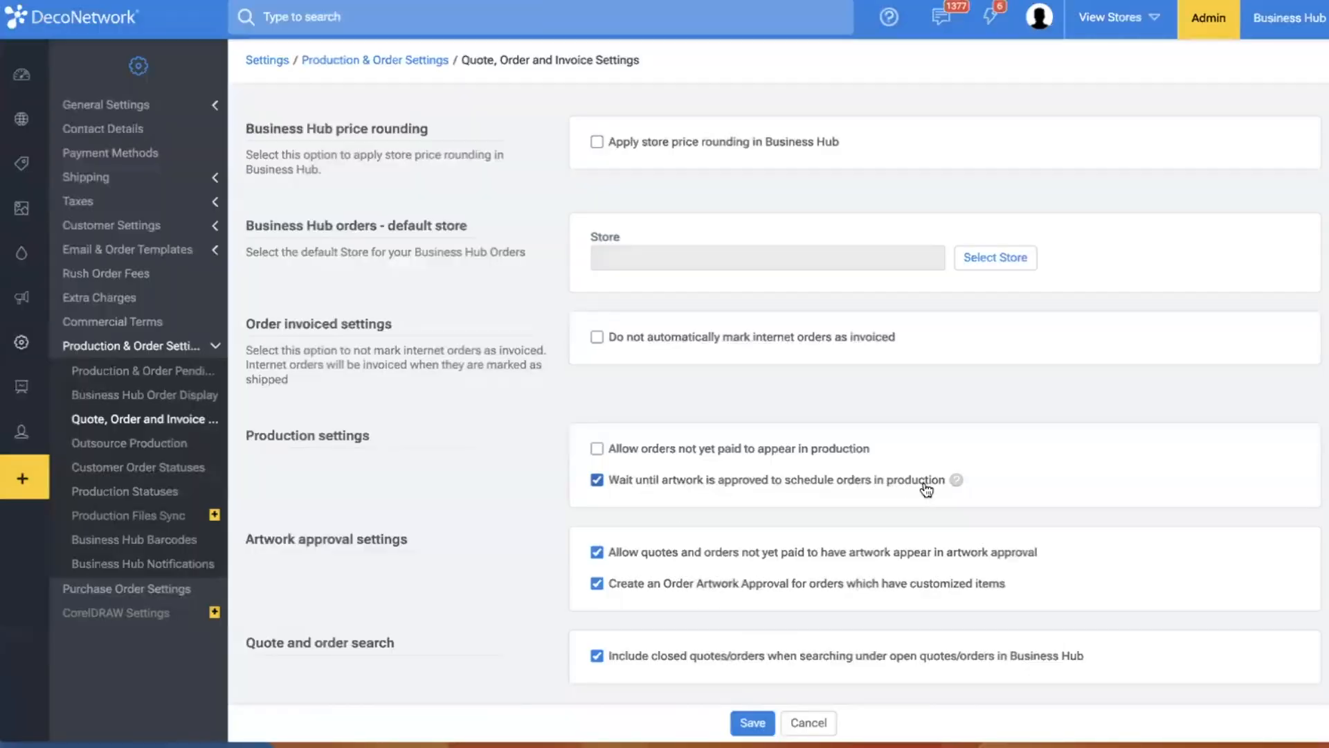
click(735, 493)
click(661, 553)
click(664, 586)
click(668, 555)
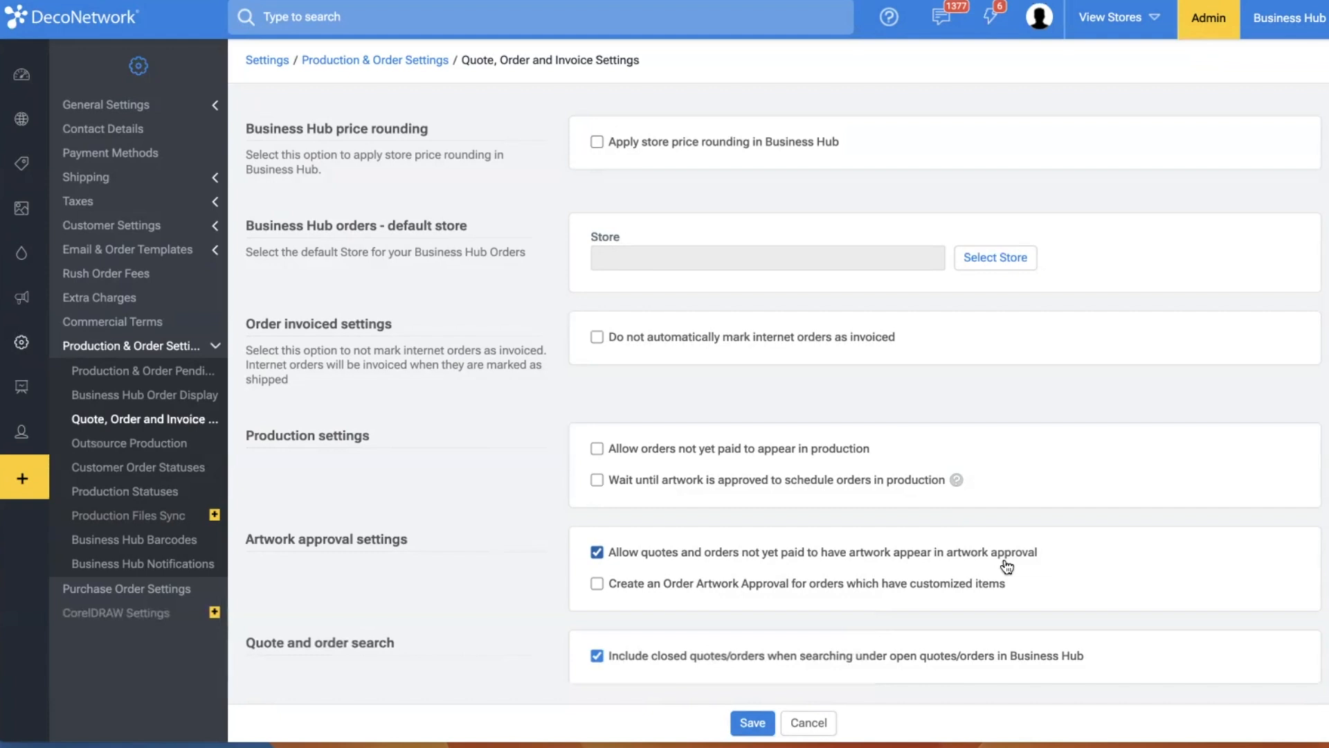
Enable waiting until artwork is approved to schedule production, and creating an Order Artwork Approval for orders with customized items.
click(976, 565)
click(683, 479)
click(649, 587)
Switch from the admin settings to the Business Hub.
mouse_move(76, 260)
click(1288, 20)
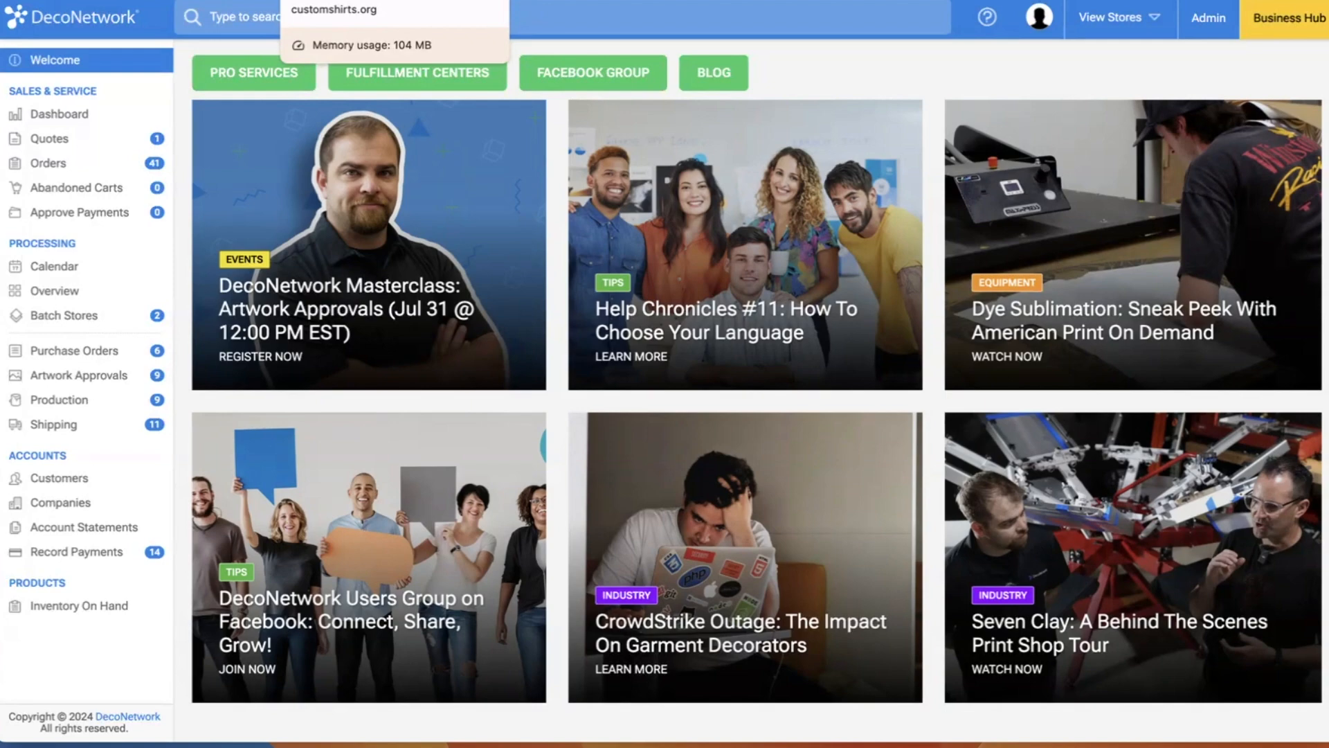
Open the artwork approval for order 835137 in Business Hub and examine its product details and both artwork jobs.
click(97, 375)
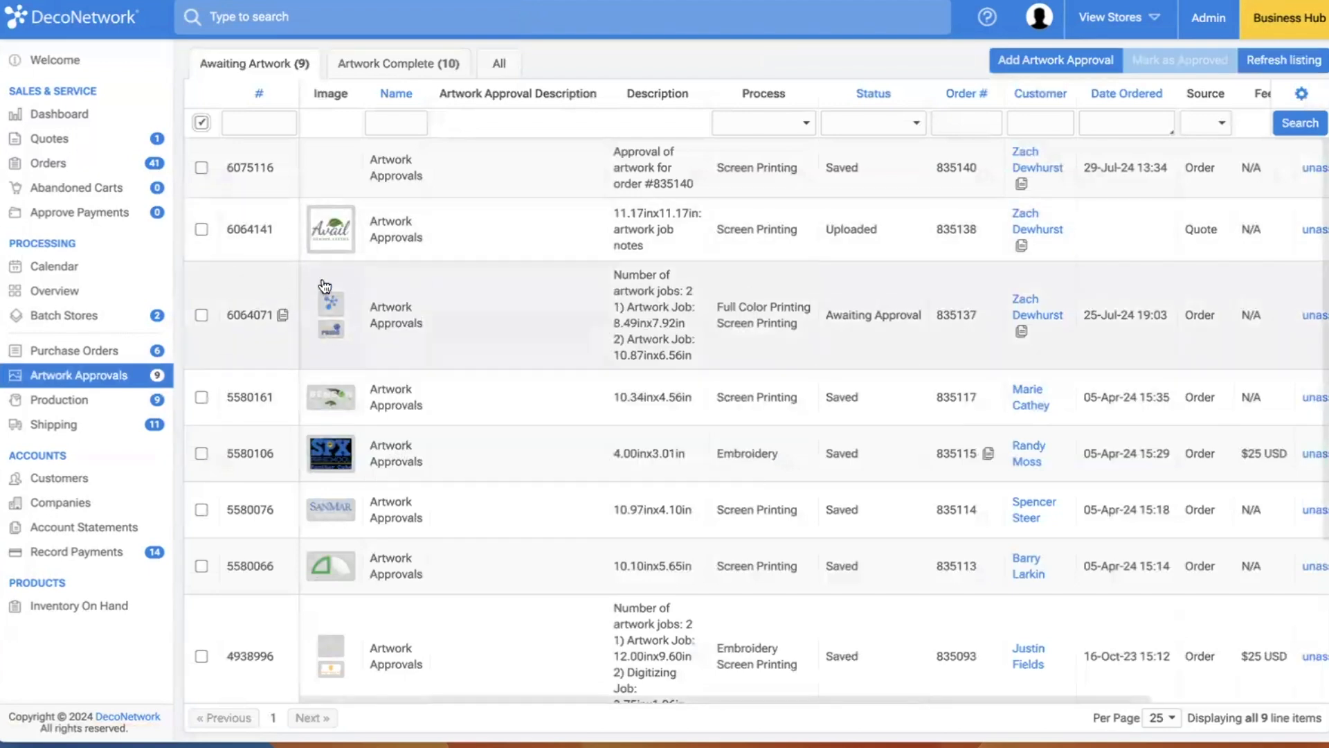
mouse_move(327, 305)
click(548, 324)
scroll(519, 333, down, 5)
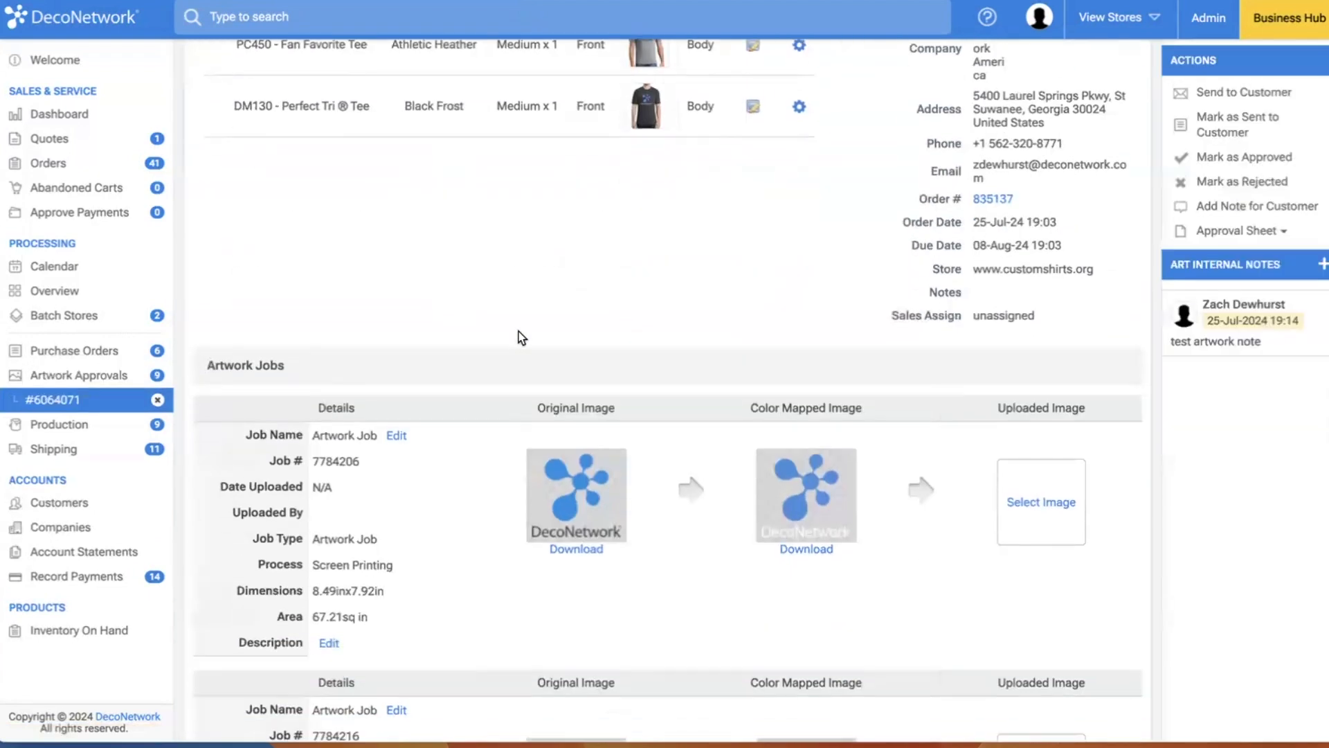
scroll(521, 338, down, 1)
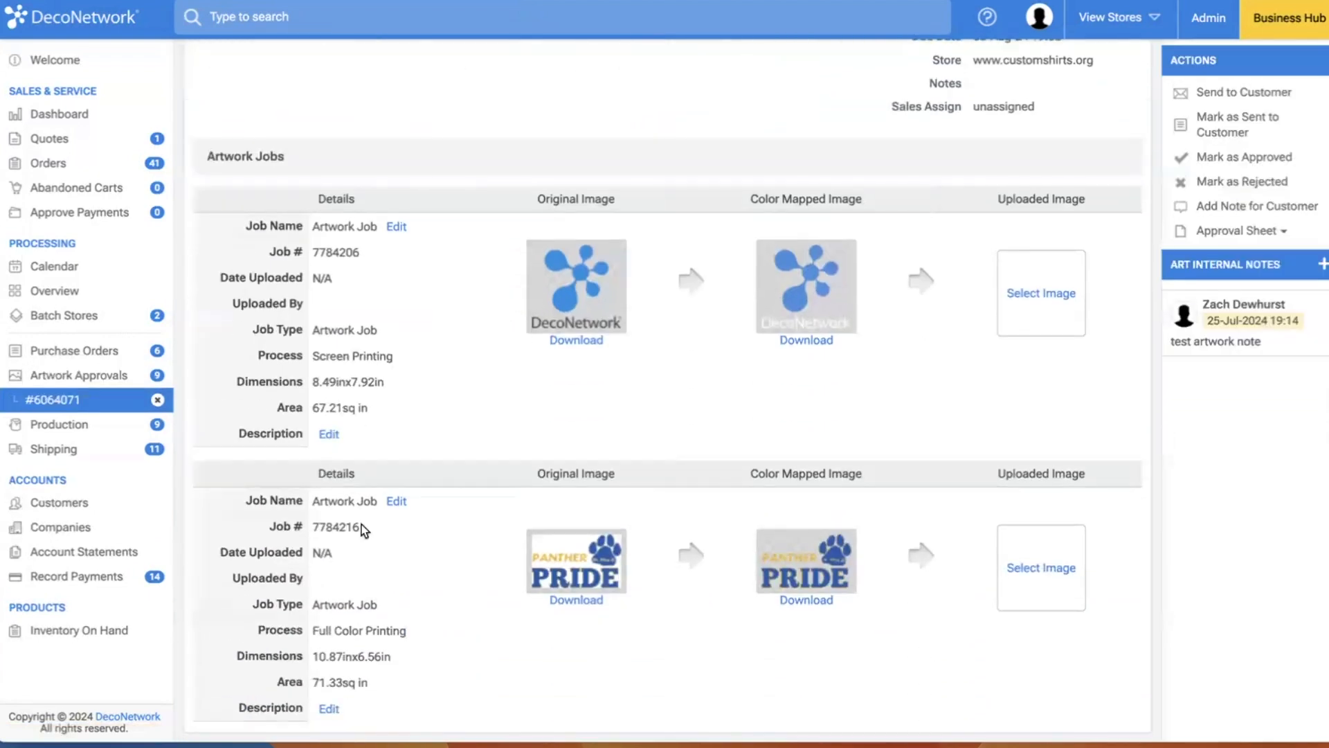
scroll(508, 312, up, 5)
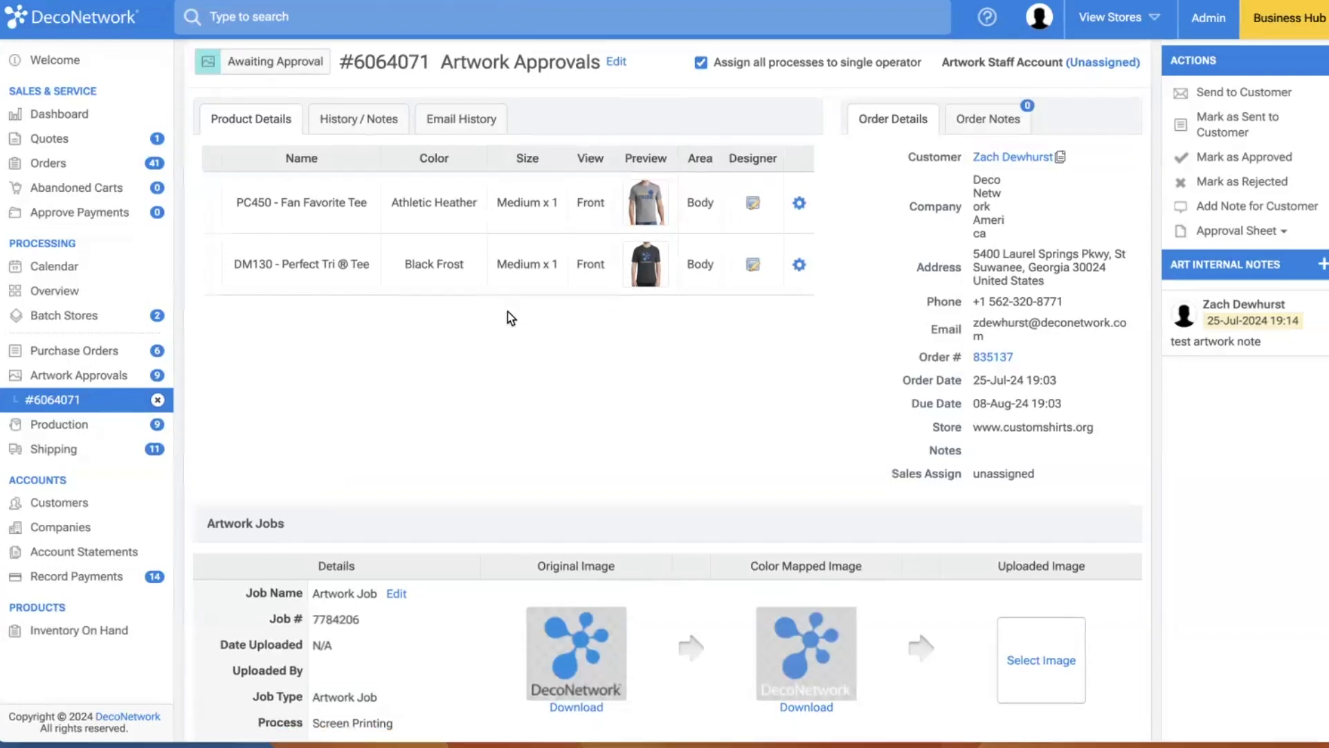
scroll(790, 528, down, 5)
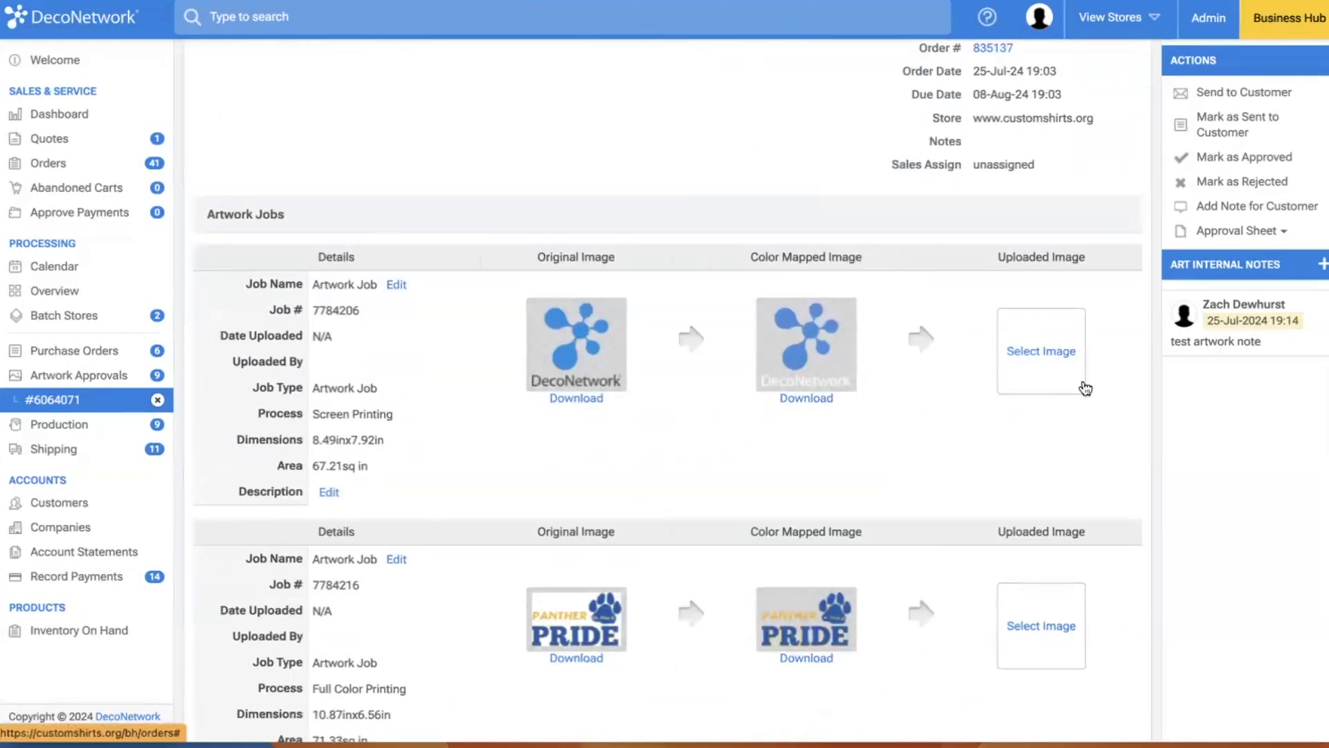
scroll(1086, 383, up, 3)
scroll(1086, 388, up, 3)
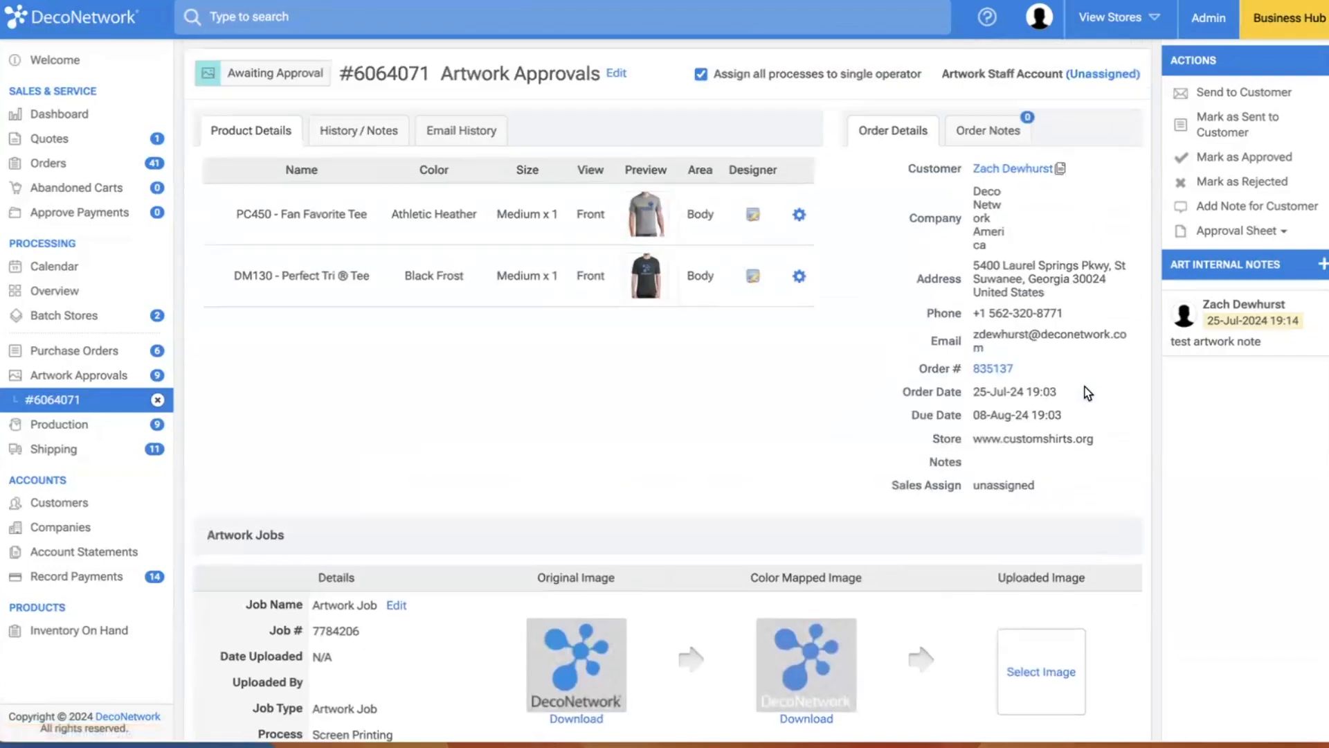
Start a new quote, select the existing DecoNetwork America contact as its customer, and dismiss the important notes.
click(98, 163)
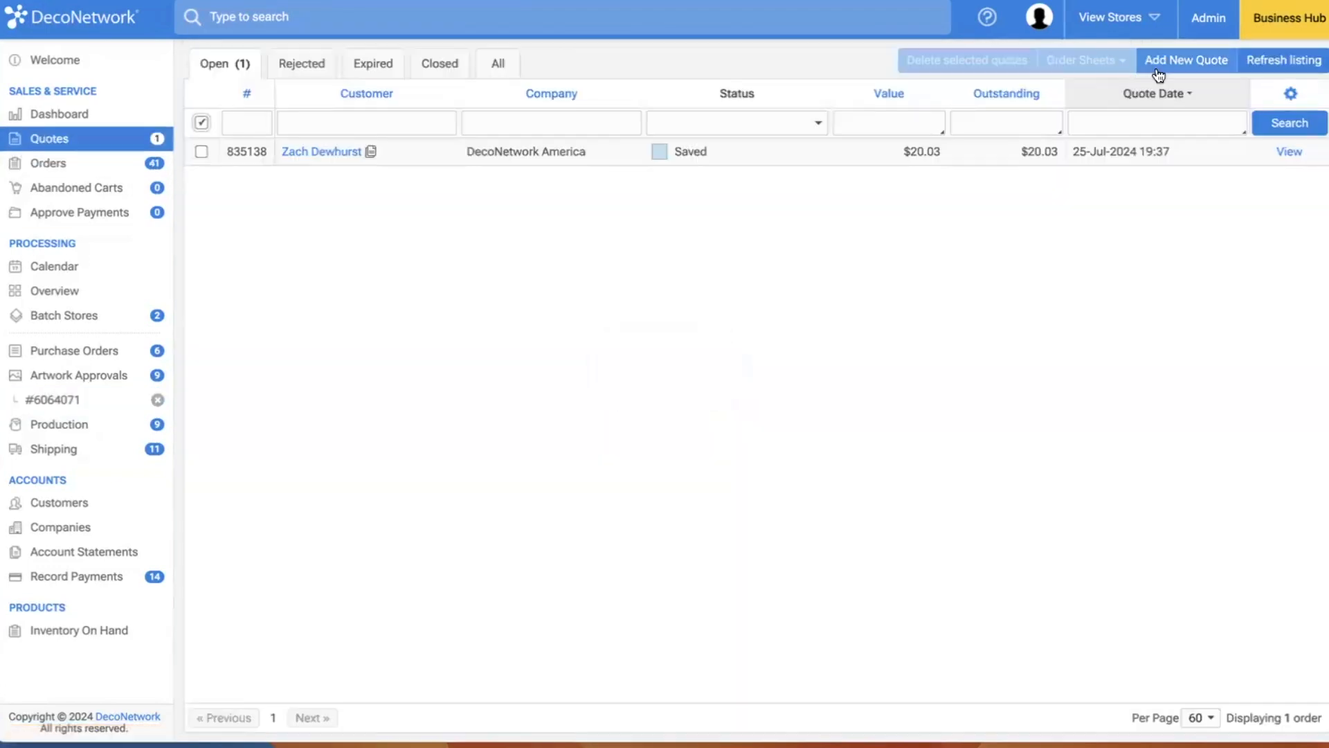
click(1157, 63)
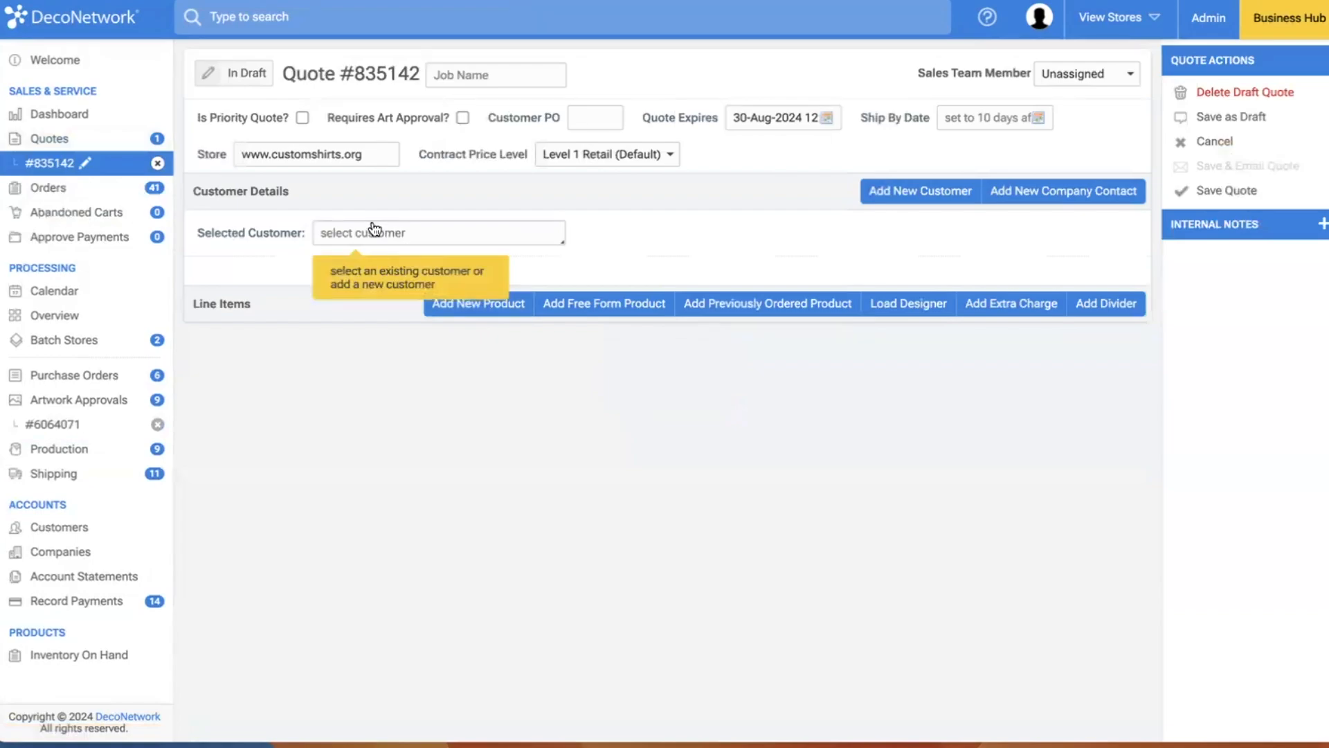
click(374, 233)
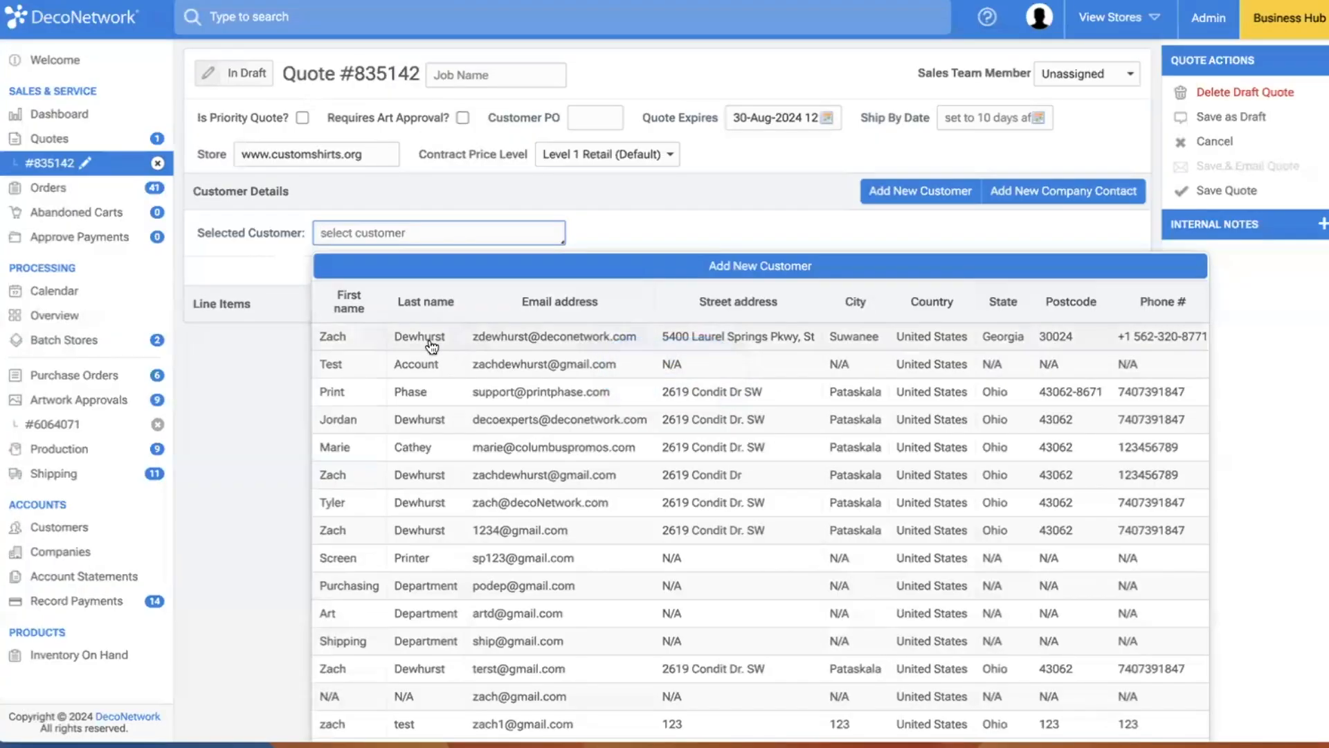
click(426, 338)
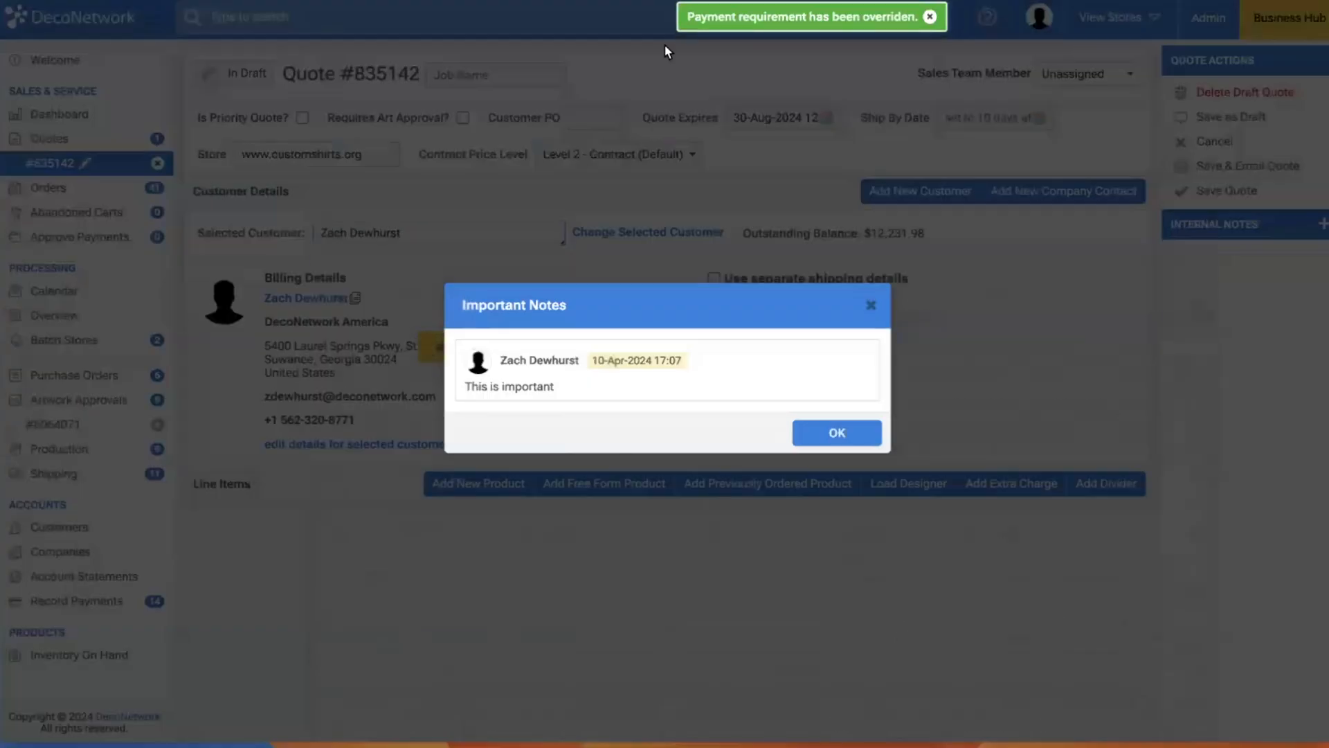
click(849, 435)
Add the PC450 - Fan Favorite Tee from SanMar to the quote as a line item.
click(488, 486)
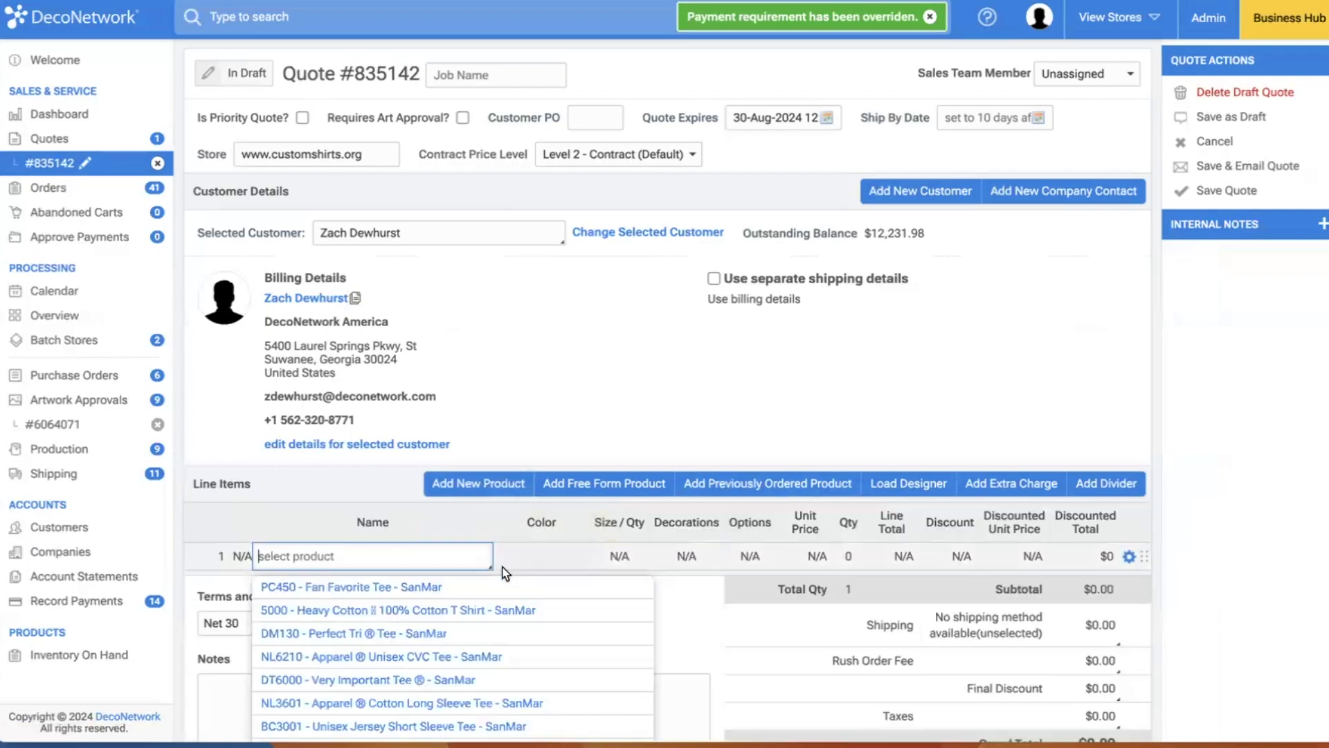
click(453, 586)
scroll(667, 321, down, 2)
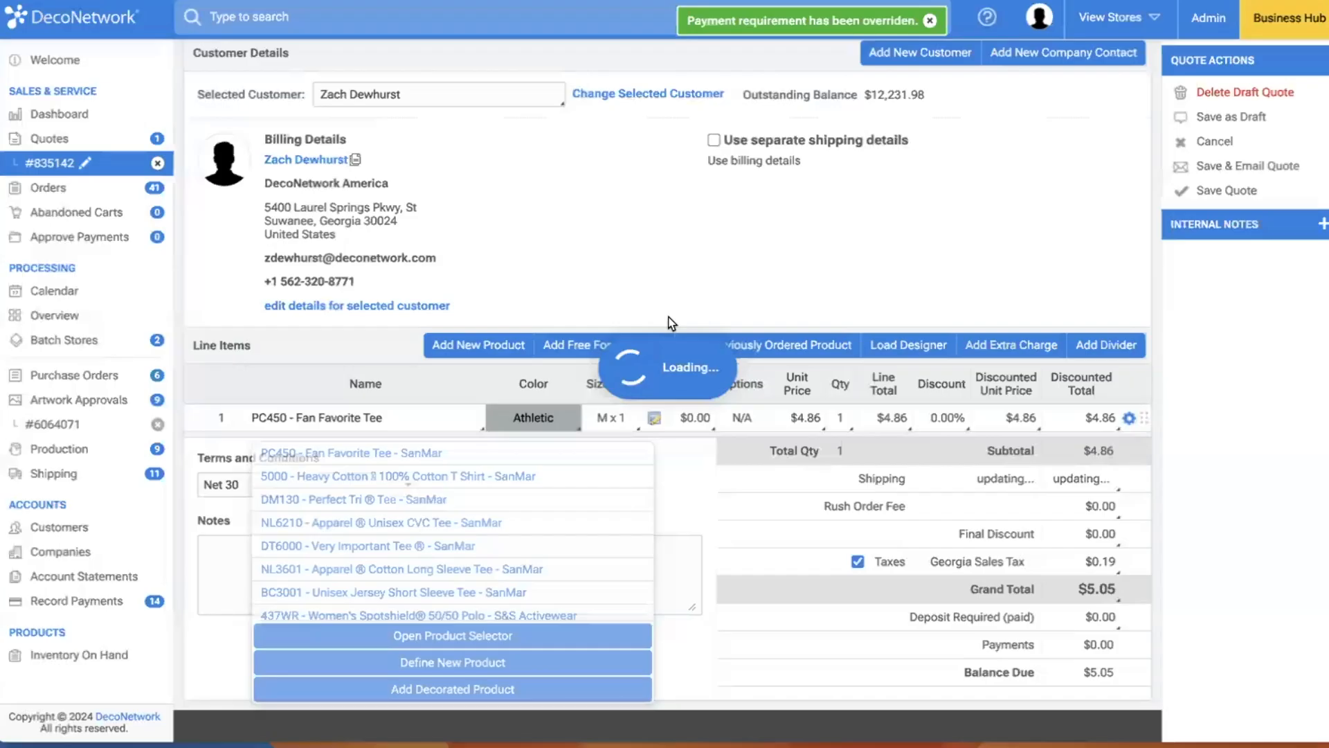
Open the tee in the Designer and add the DecoNetwork Stacked Trademark customer design from My Uploads.
click(657, 451)
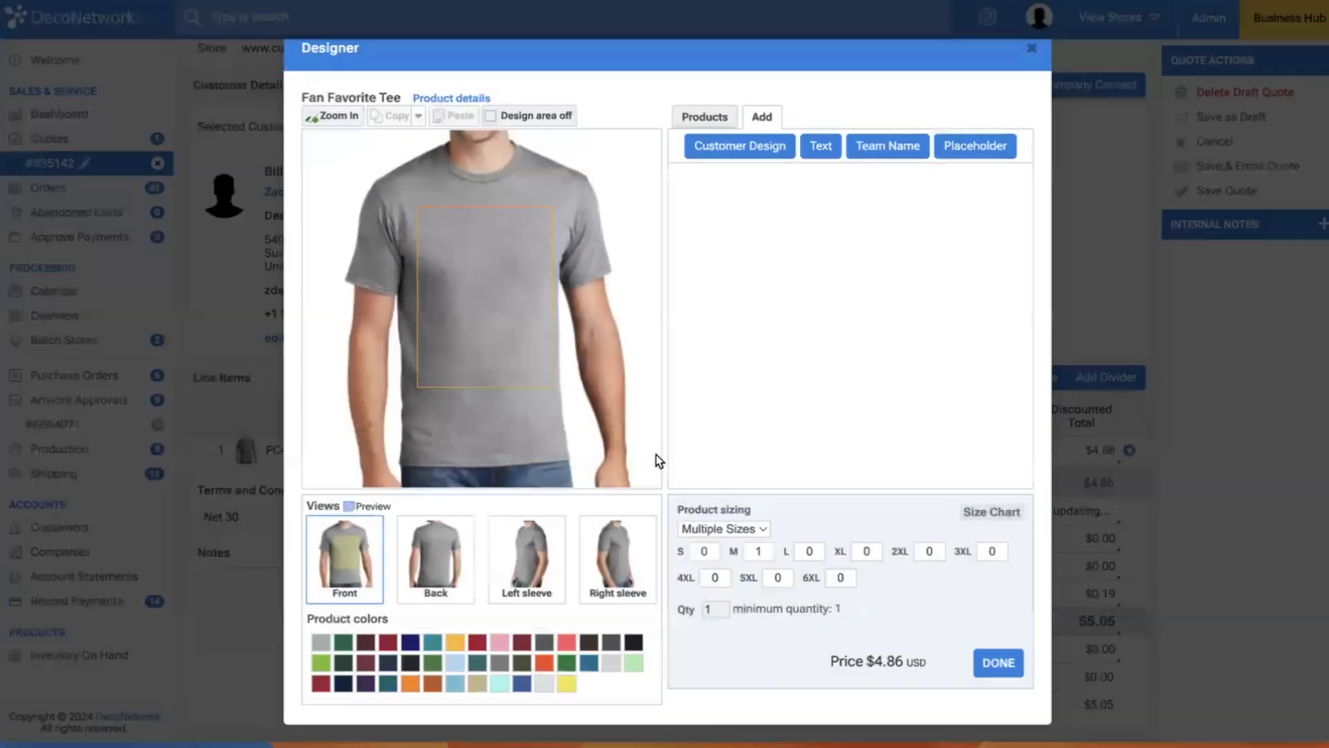
click(769, 146)
click(672, 343)
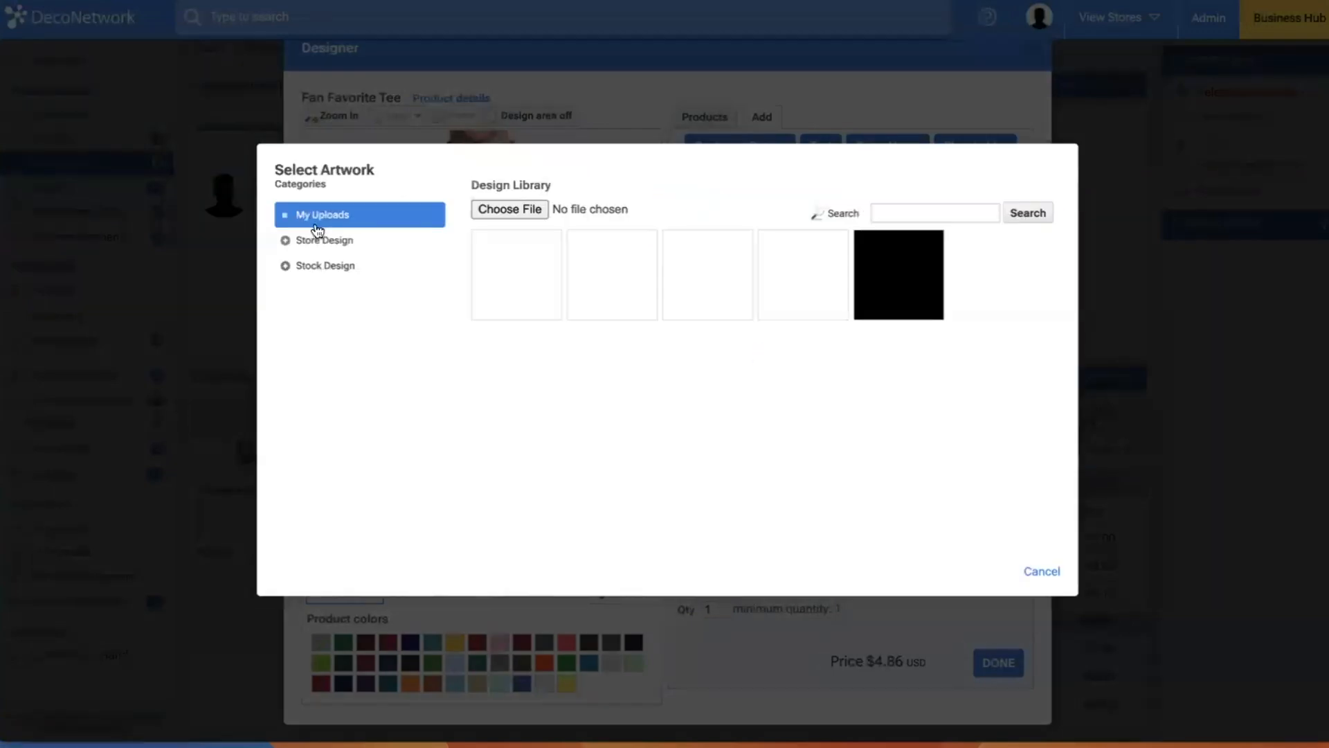
click(530, 273)
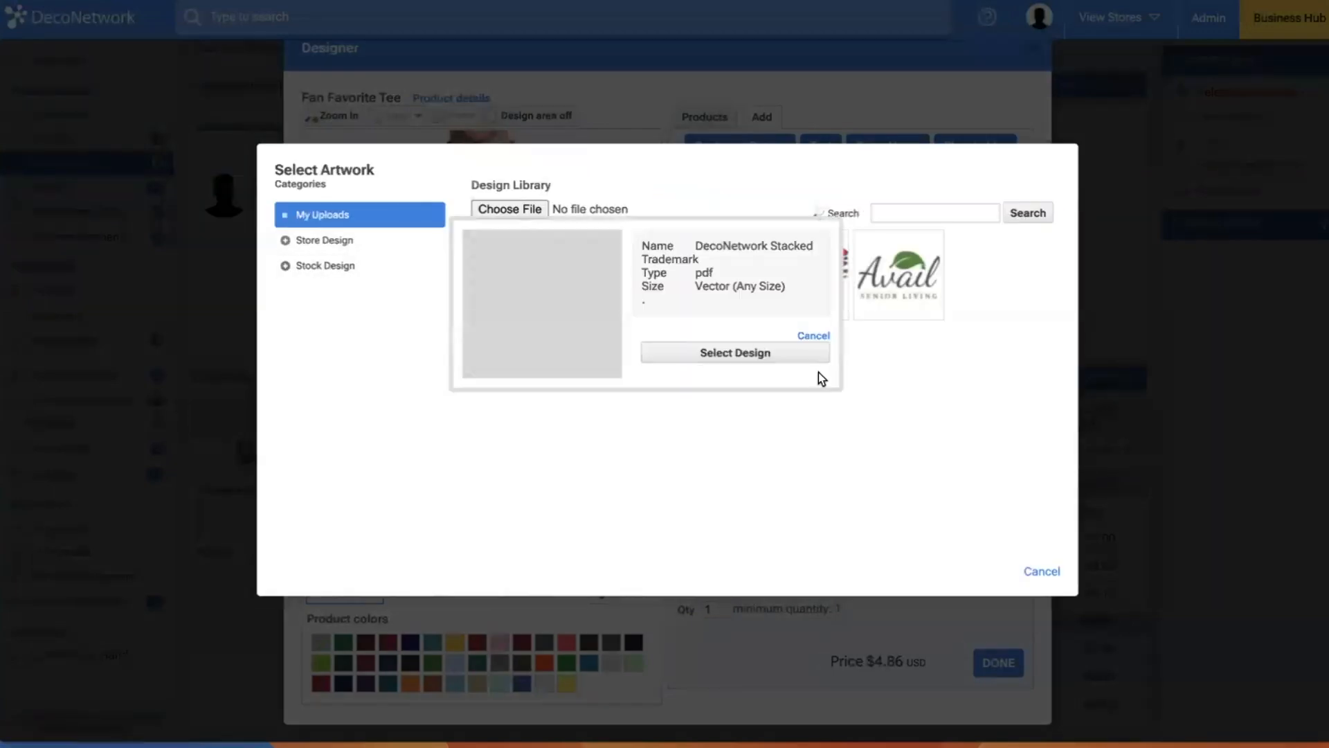
click(759, 349)
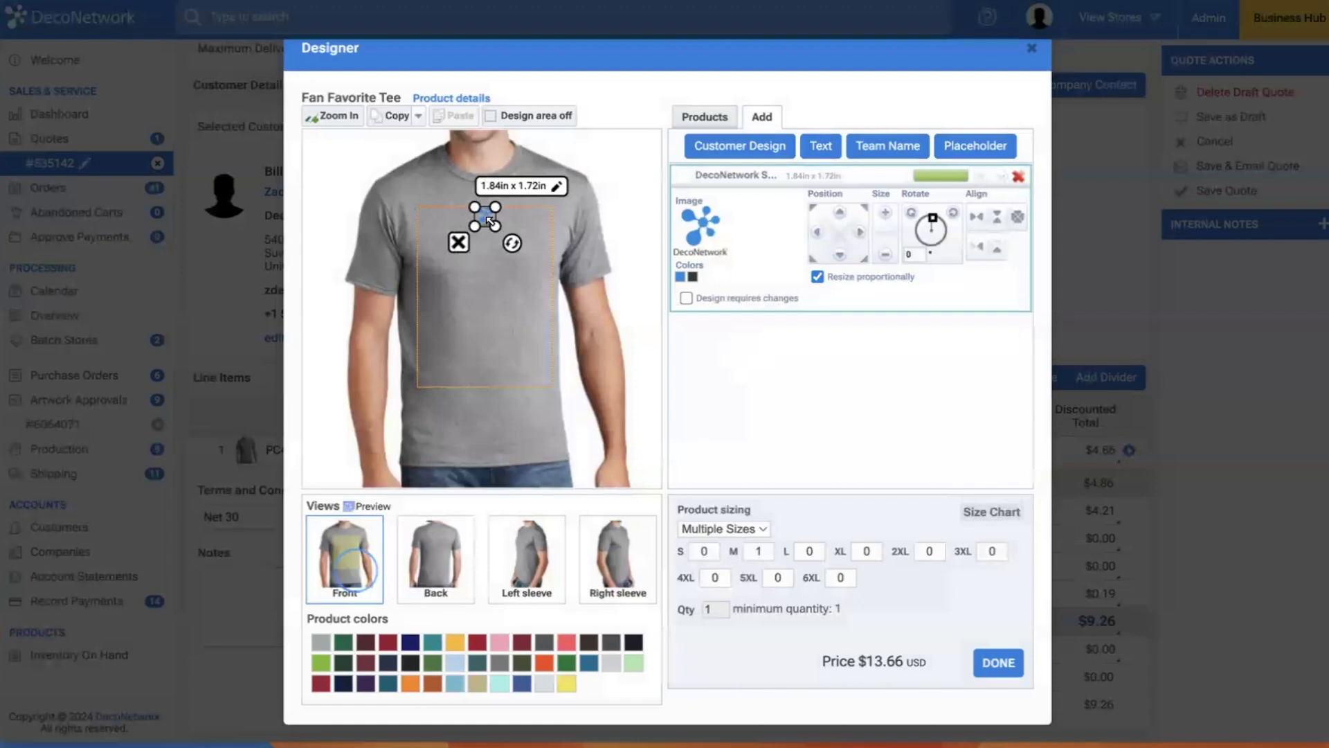
Enlarge the logo to about 8.24 x 7.68 in, place it centrally on the chest, and flag the design as requiring changes.
drag(496, 226, 567, 292)
drag(511, 254, 477, 261)
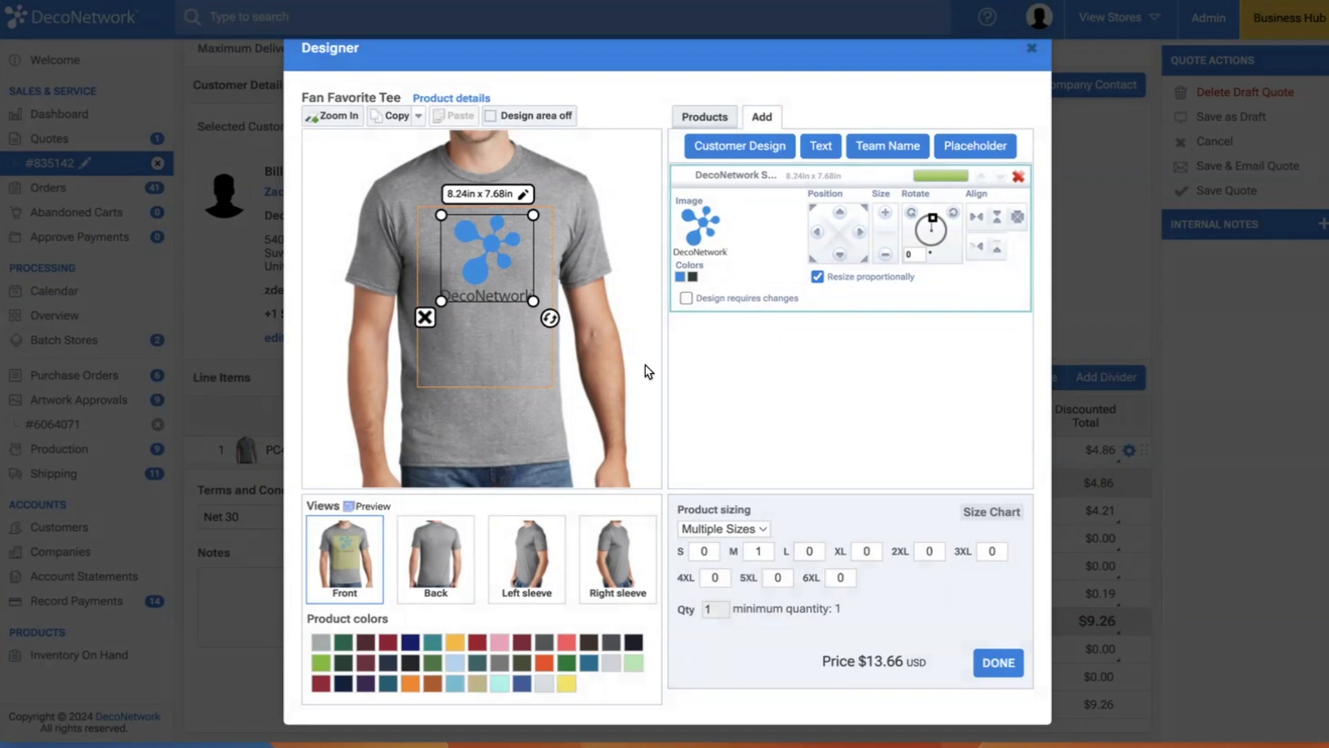
click(687, 298)
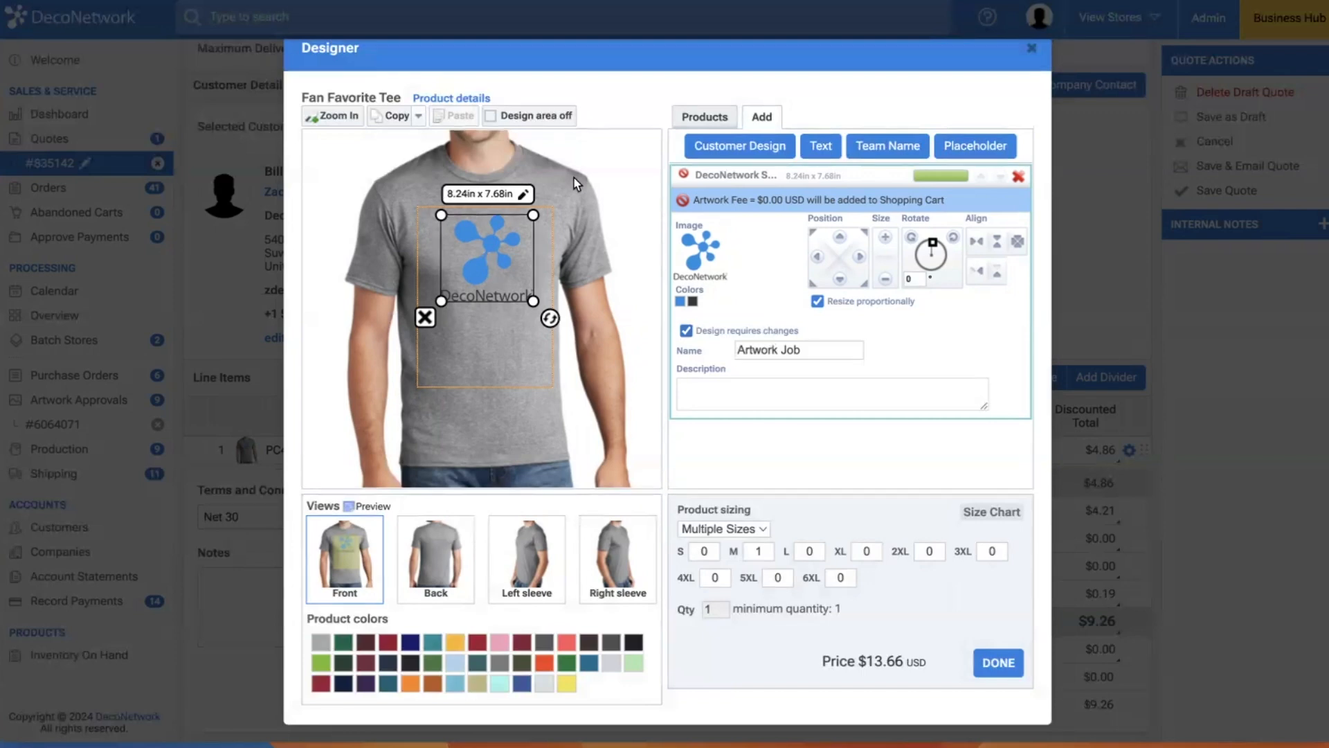
click(685, 331)
click(686, 302)
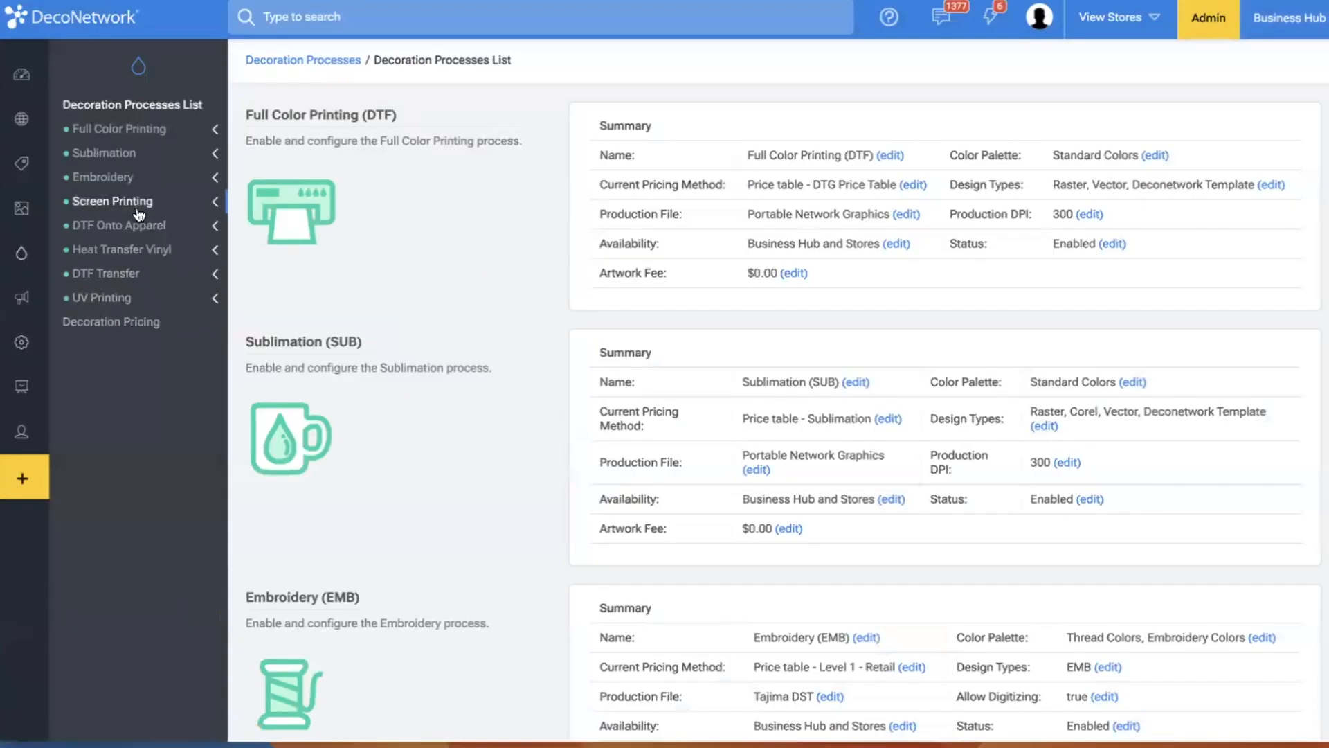
Switch to the admin area and check the Embroidery process's Artwork Fee settings.
click(149, 178)
click(119, 371)
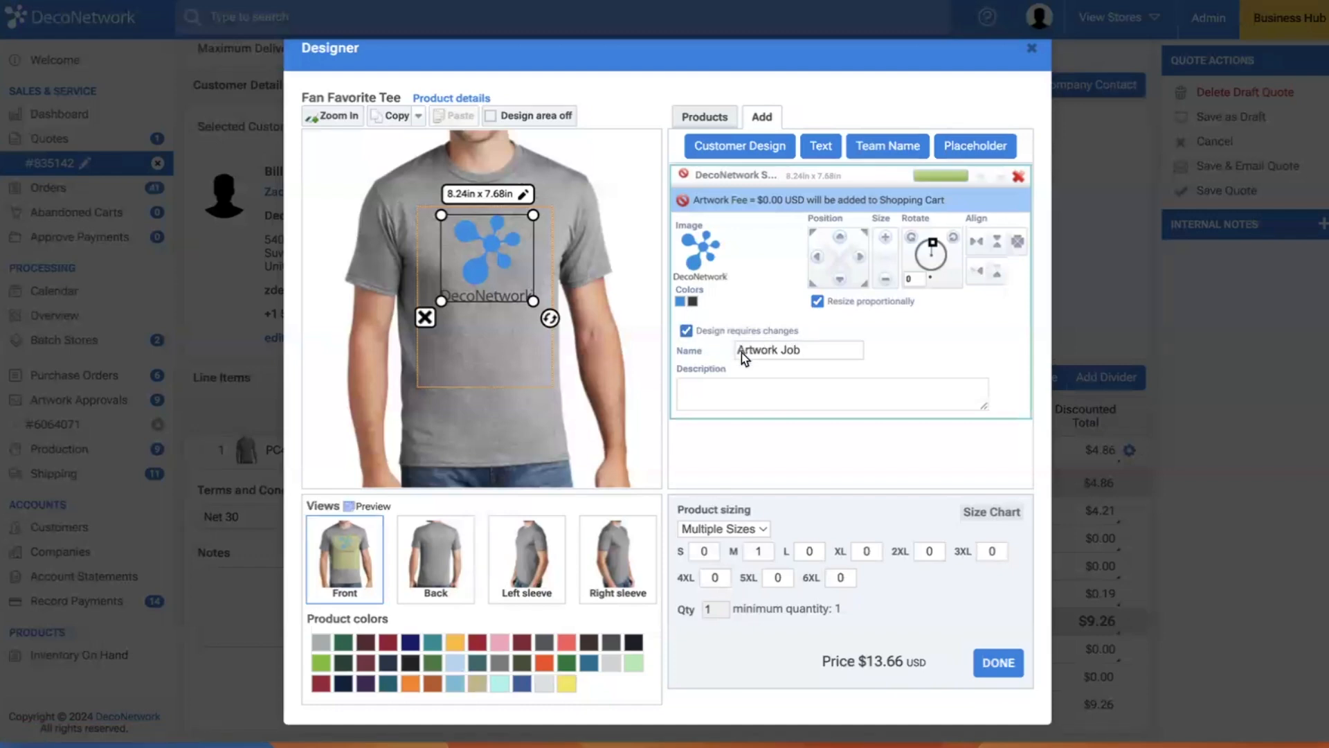
Back in the quote's Designer, name the artwork job "DecoNetwork Logo".
triple_click(810, 350)
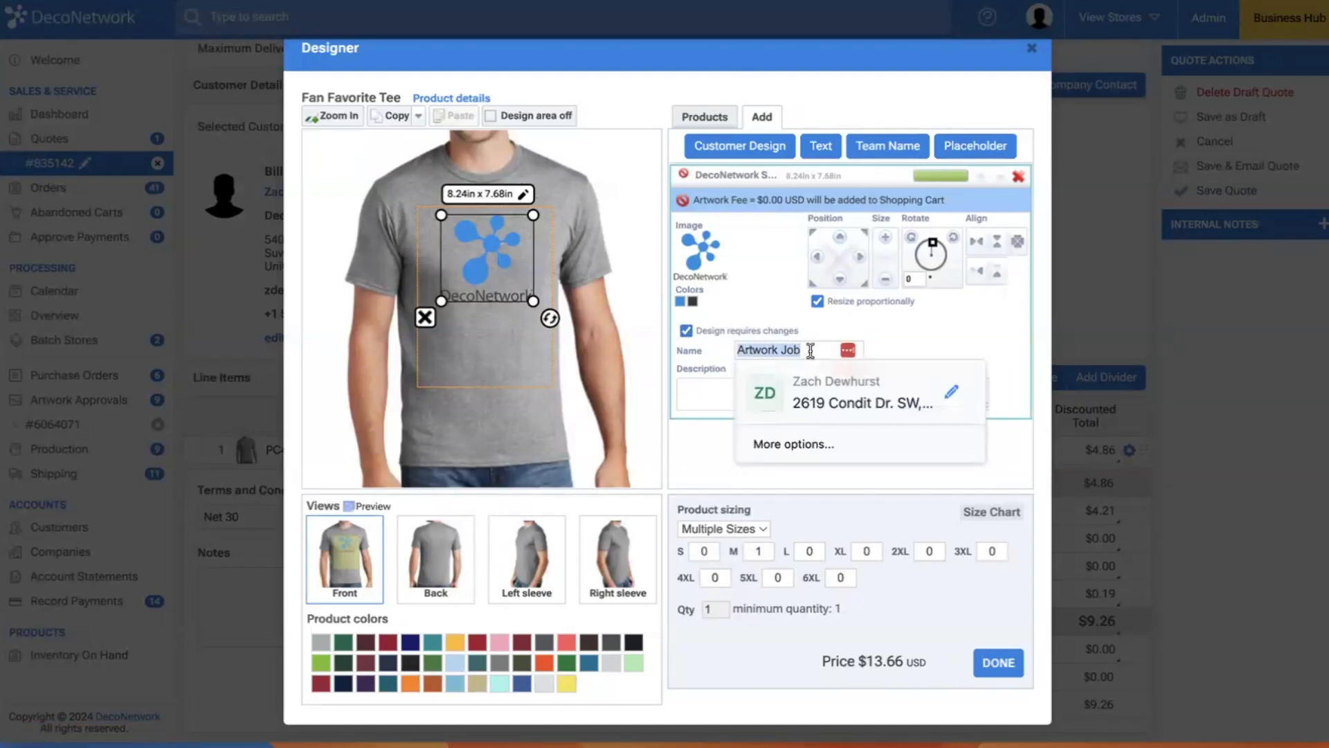
text(Dec)
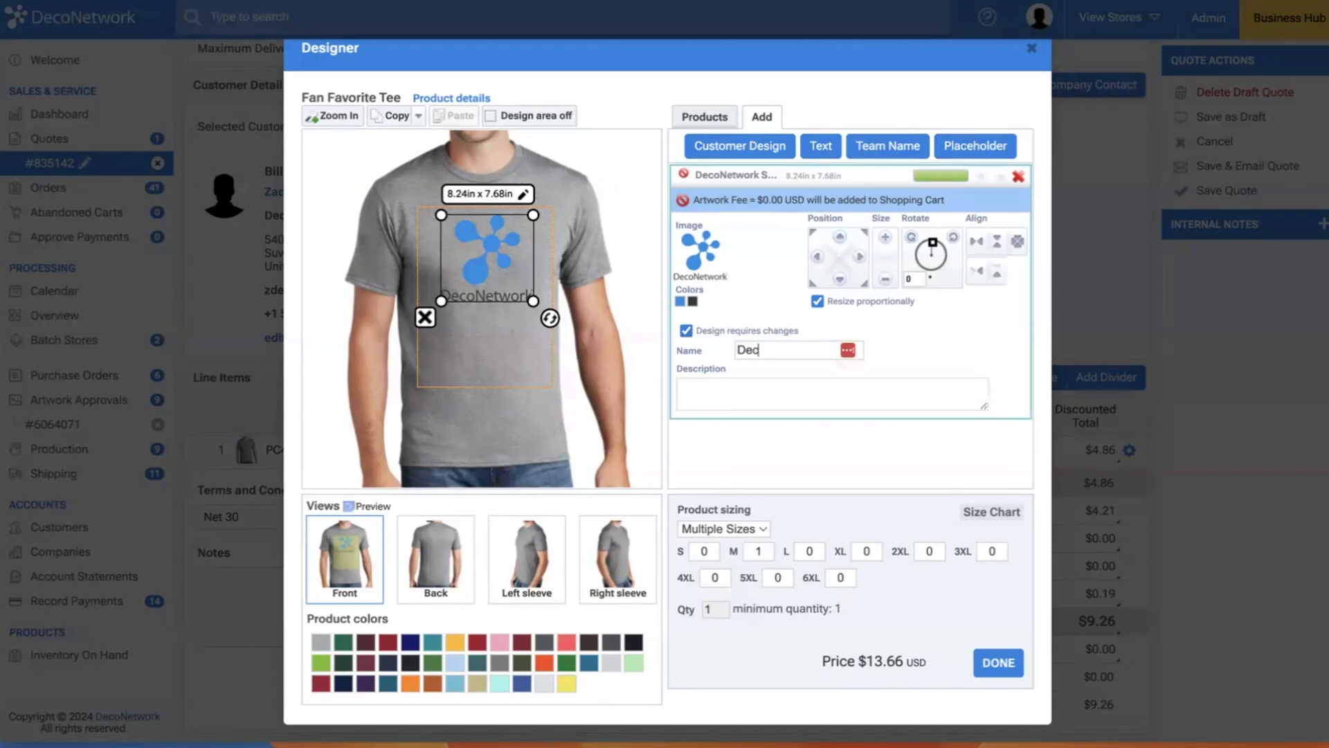
text(oNetowrk Log)
key(BackSpace)
key(BackSpace)
key(BackSpace)
key(BackSpace)
key(BackSpace)
key(BackSpace)
key(BackSpace)
key(BackSpace)
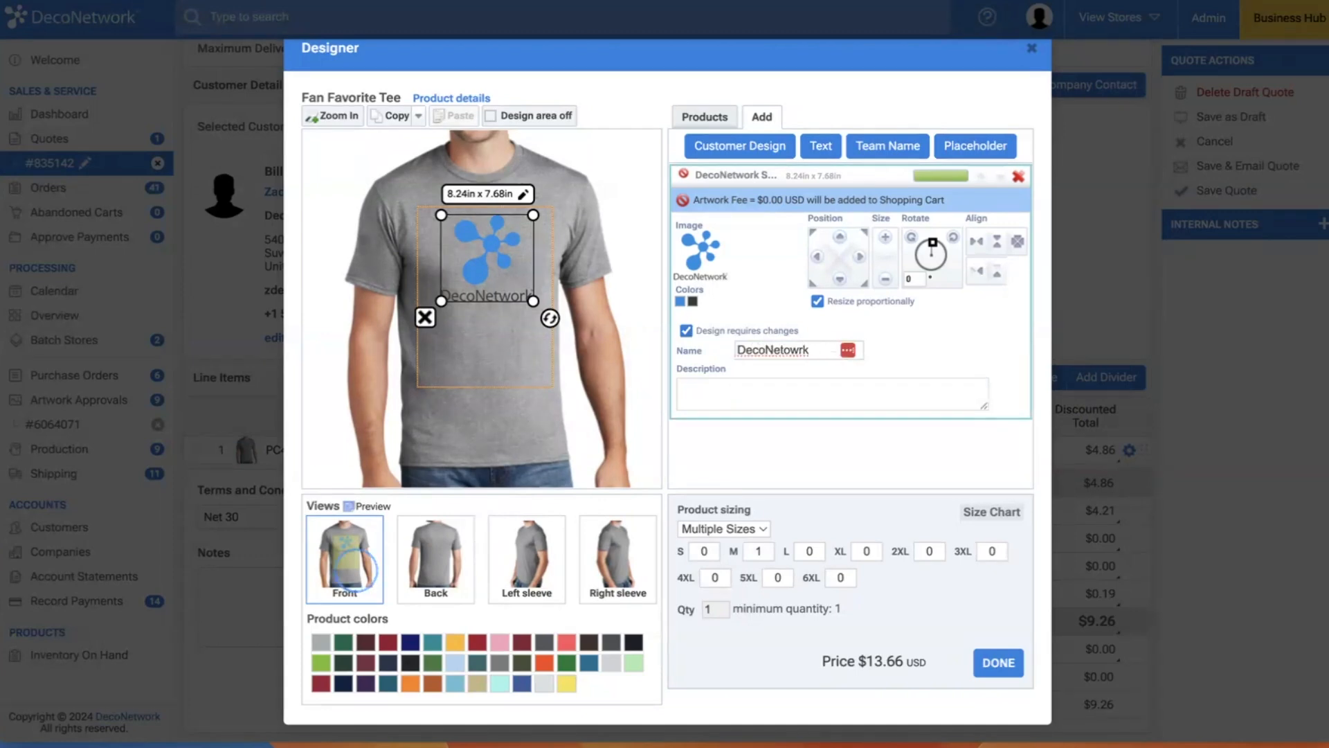
text(work Logo)
Describe the artwork job as "Customer doesn't want registration mark" and apply the design to the quote.
click(807, 393)
text(Customer)
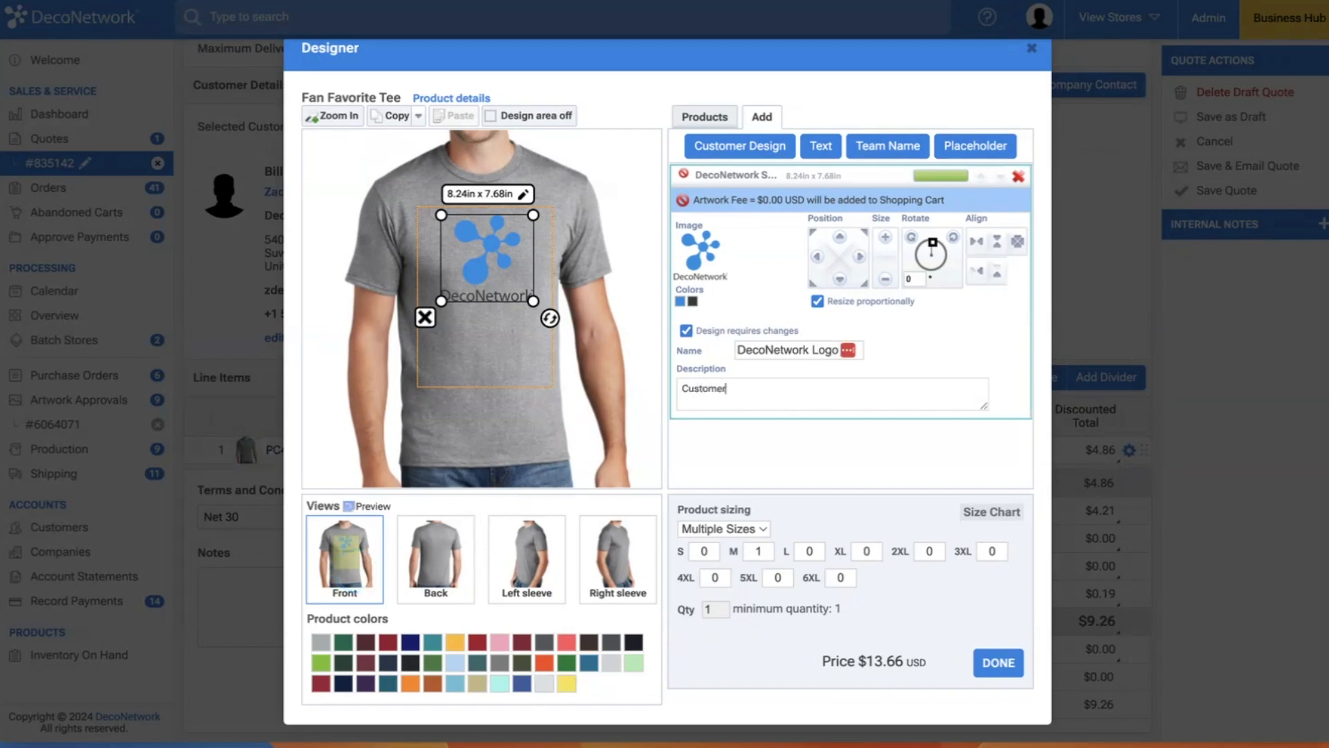
text( doesn't want registration makr)
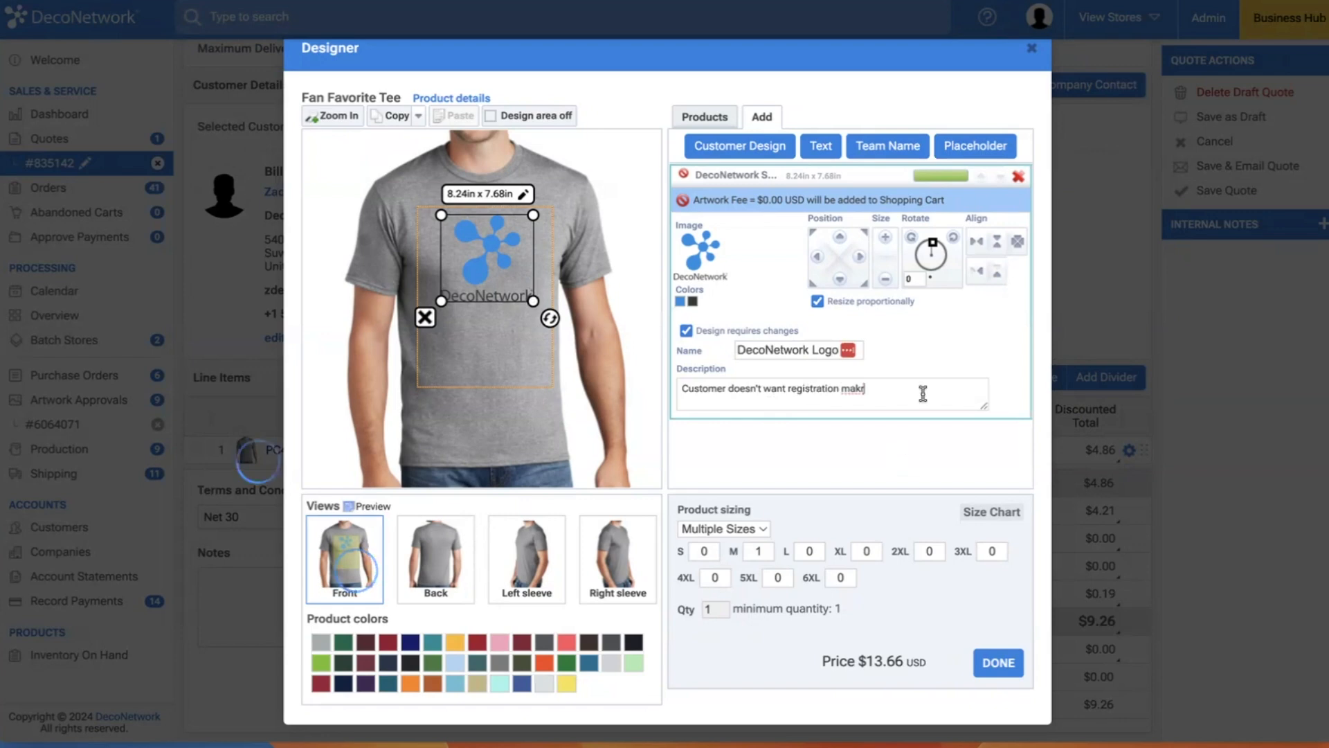
key(BackSpace)
key(BackSpace)
text(rk)
click(998, 663)
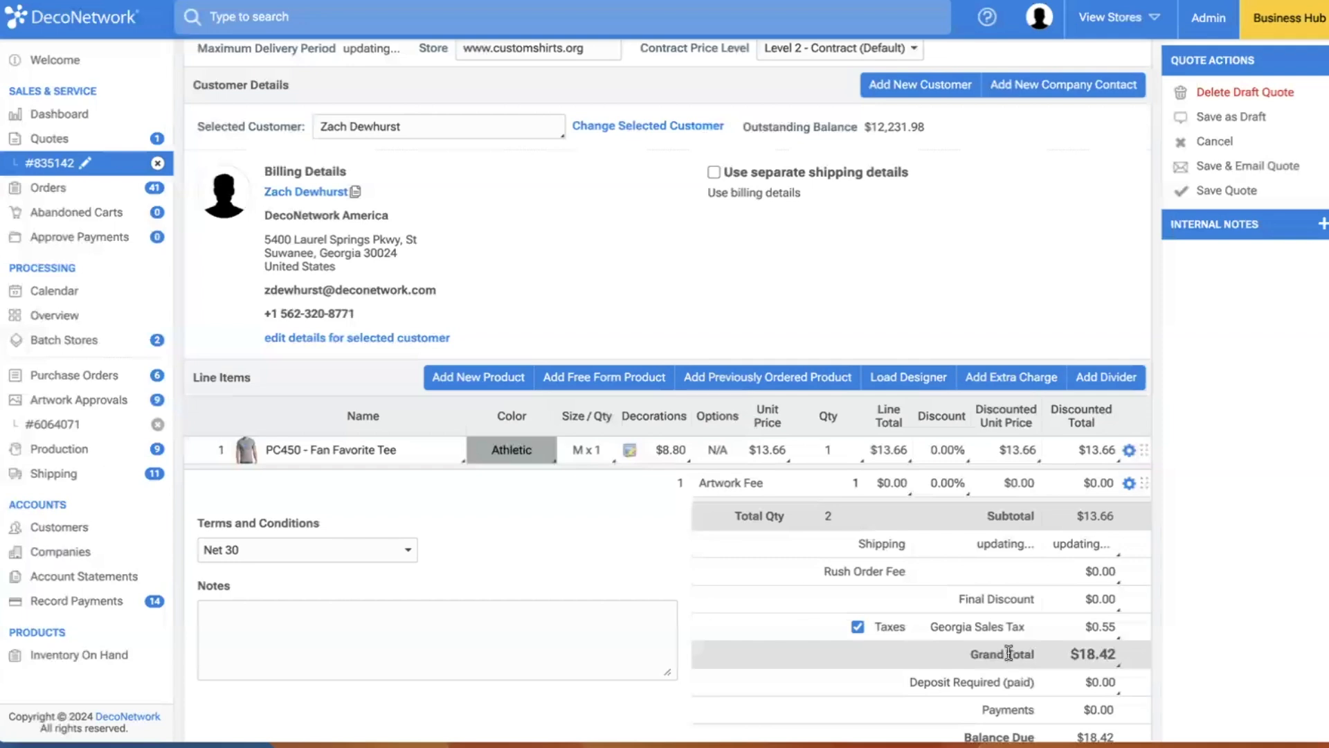
scroll(735, 407, up, 2)
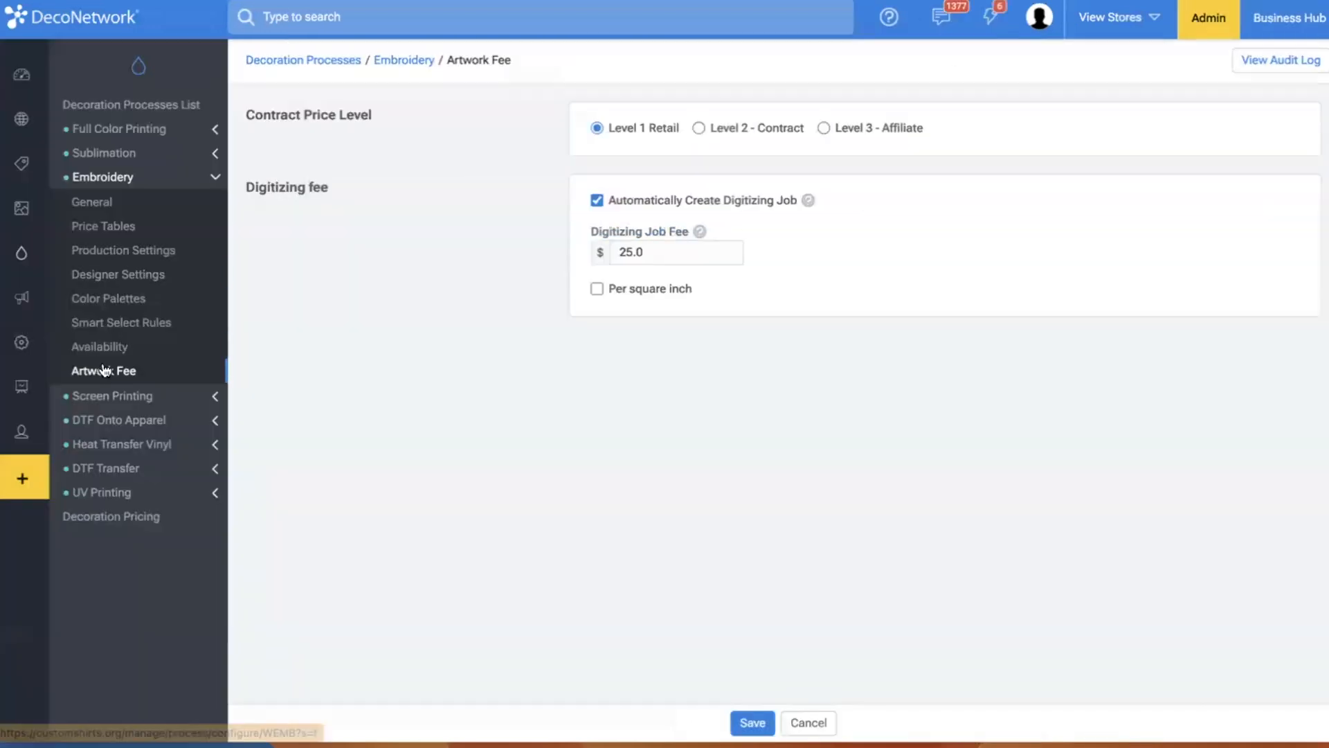
Review the artwork approval options in the admin area's Quote, Order and Invoice Settings.
mouse_move(38, 386)
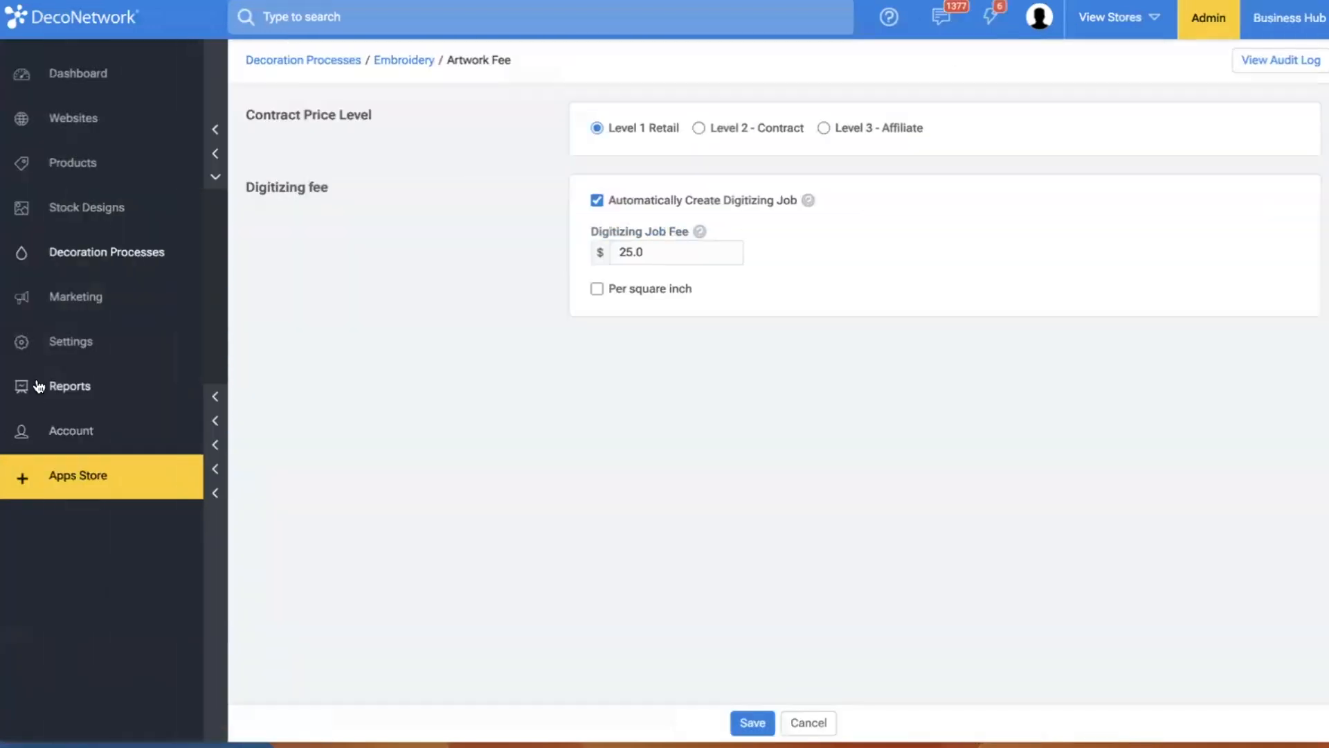
click(52, 343)
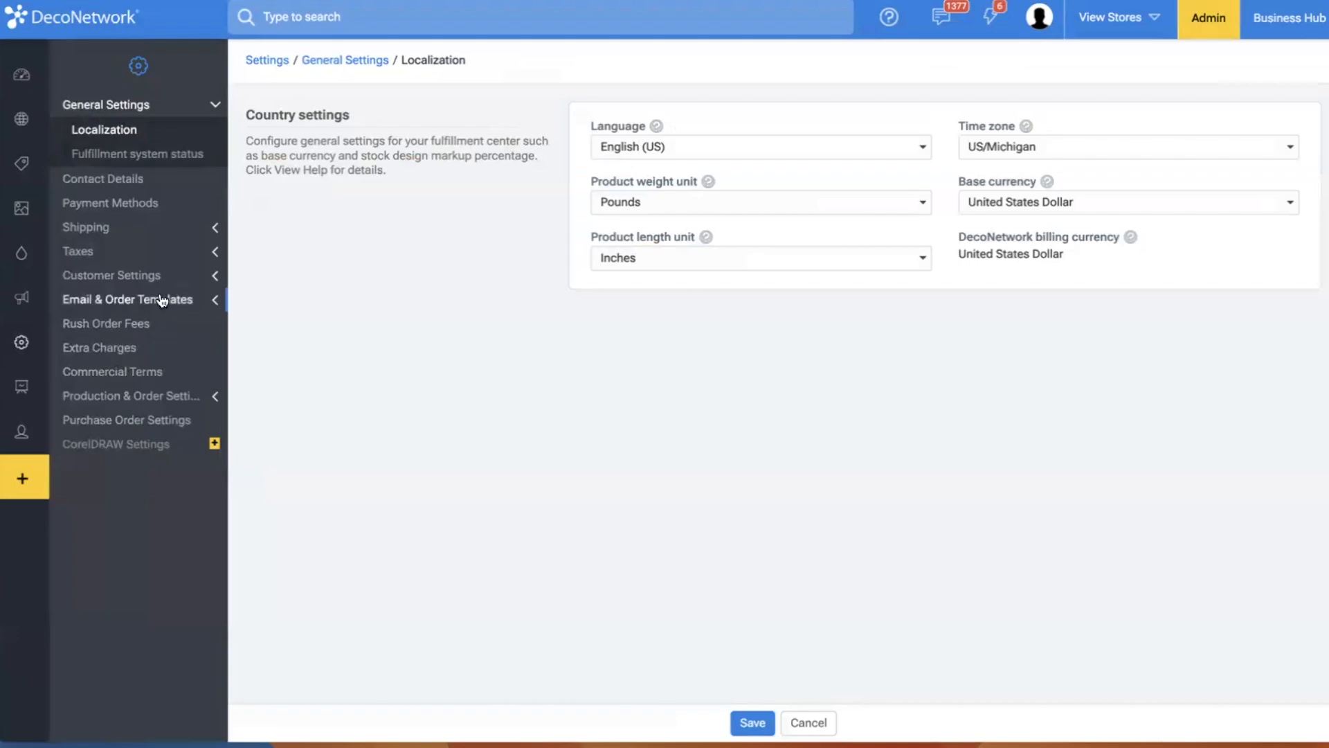
click(166, 396)
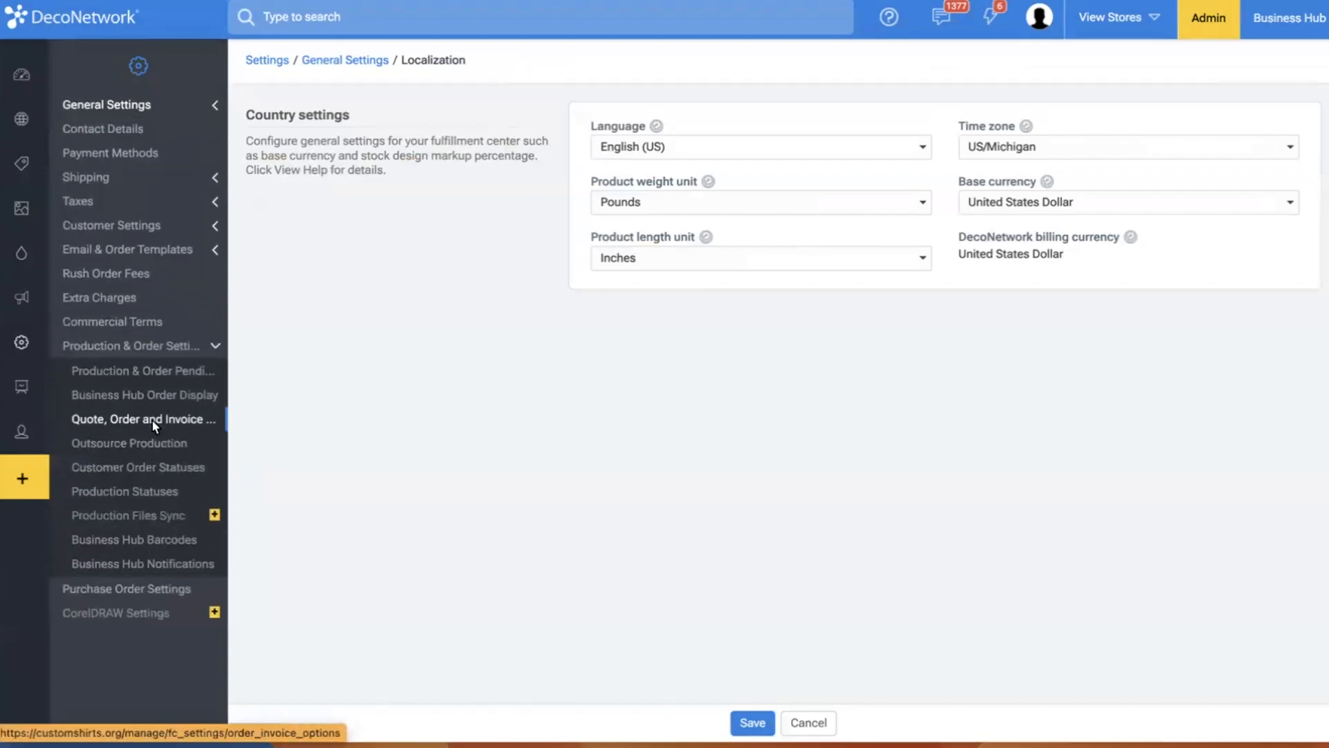
click(151, 418)
scroll(600, 438, down, 5)
scroll(599, 438, down, 1)
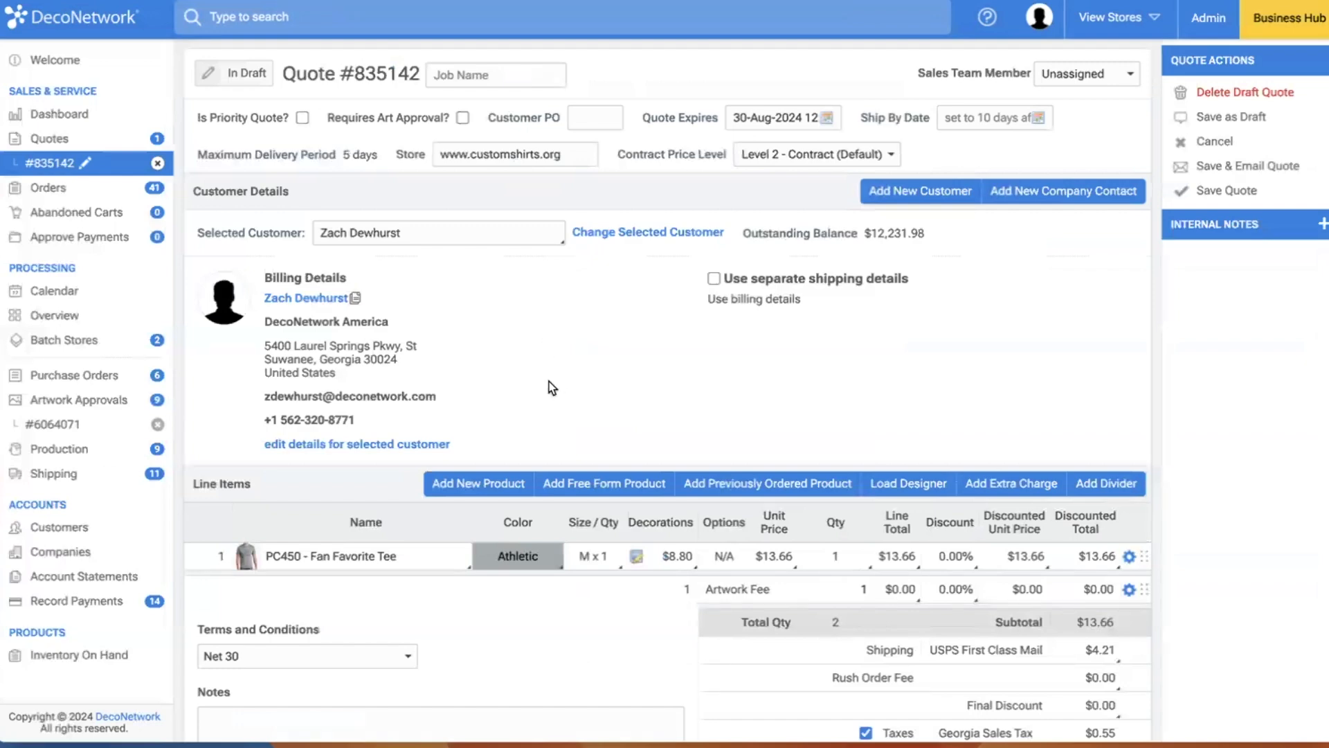
Mark the quote as requiring art approval and recheck the tee's artwork job details in the Designer.
click(463, 119)
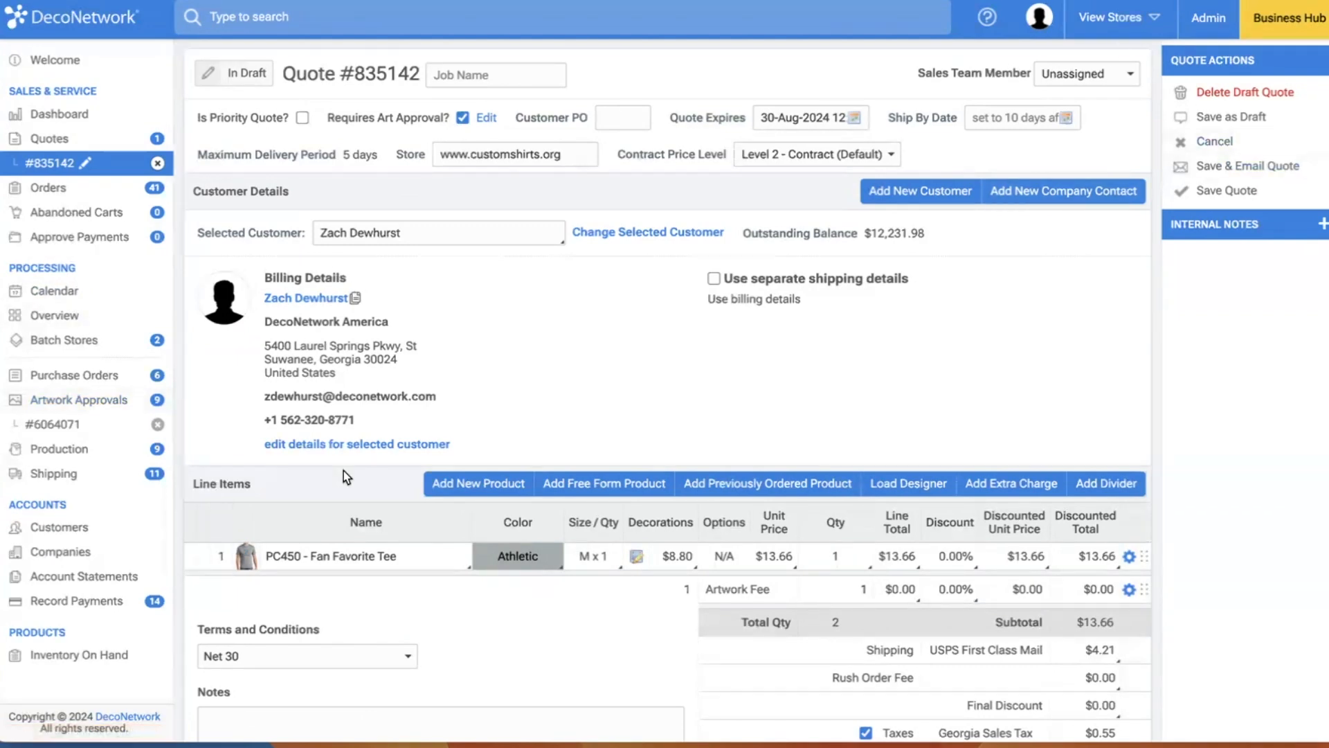
click(637, 560)
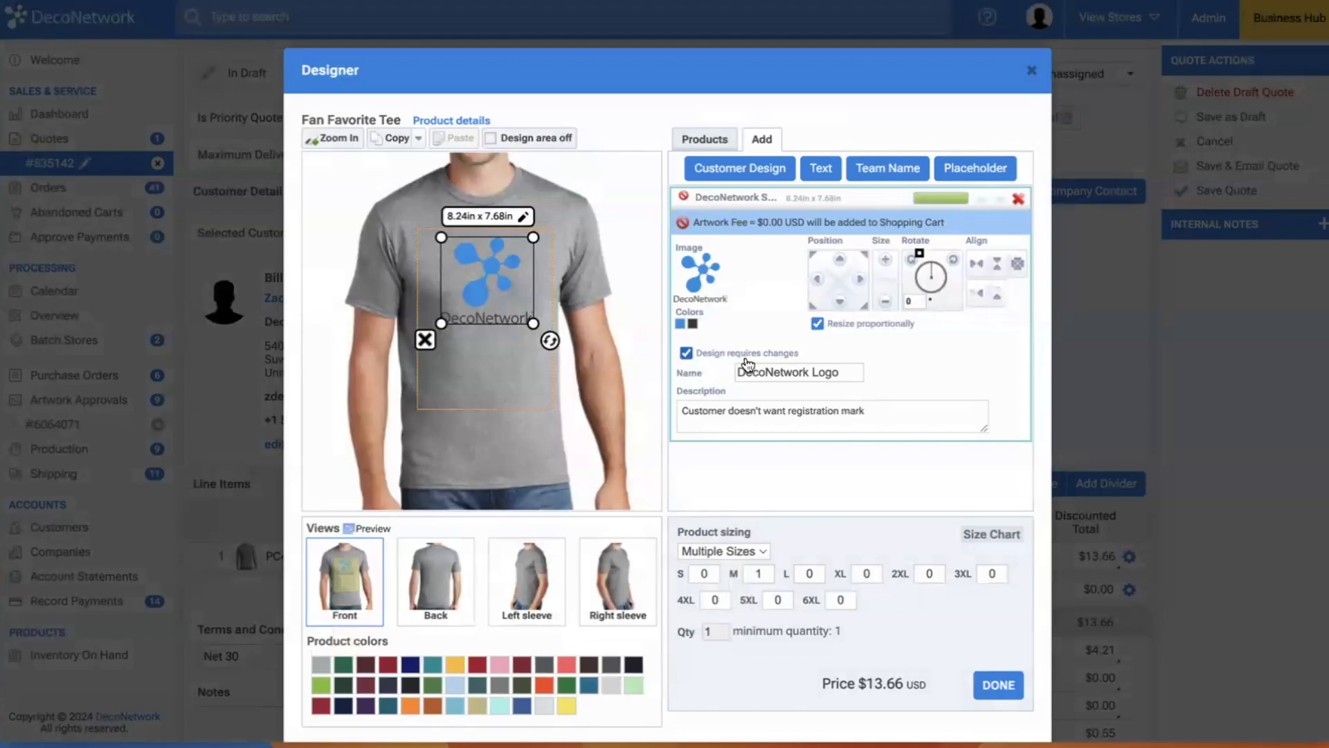
click(996, 698)
Save the quote once its shipping information has updated, and continue past the notice to the saved quote.
click(1215, 196)
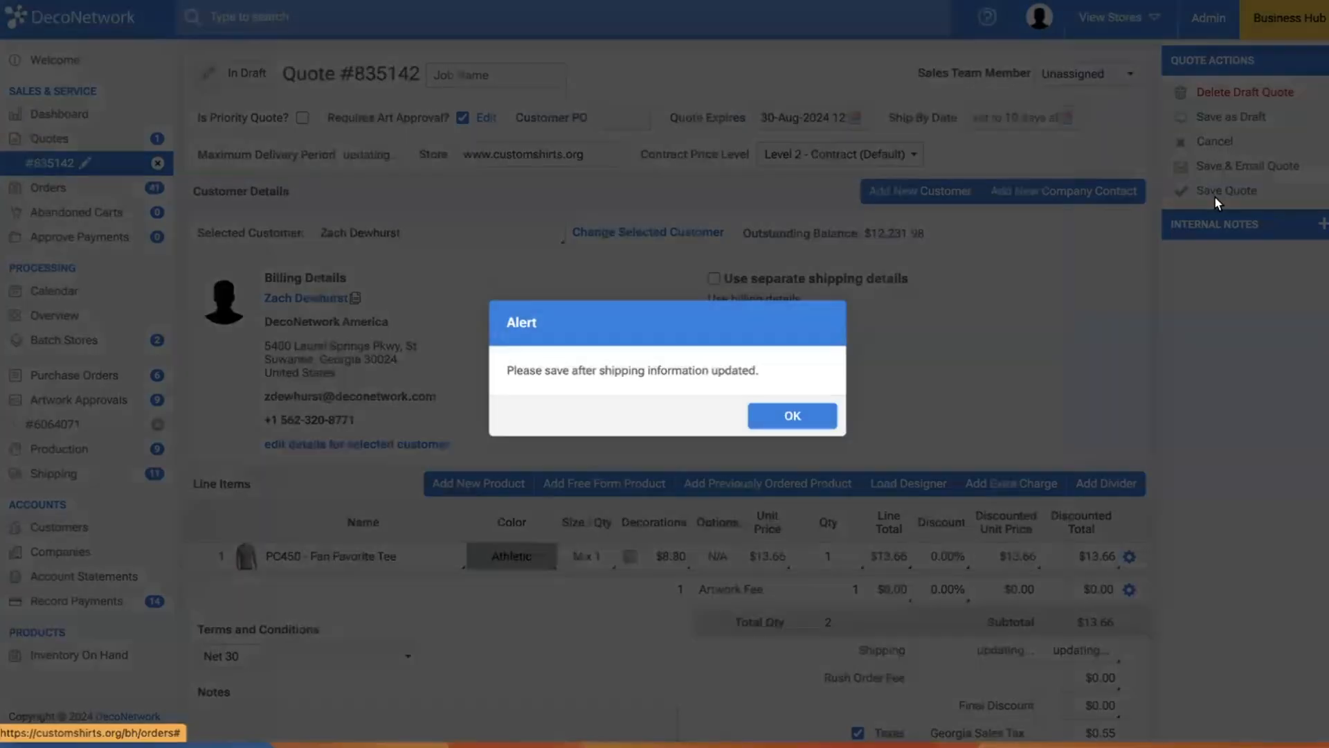
click(794, 415)
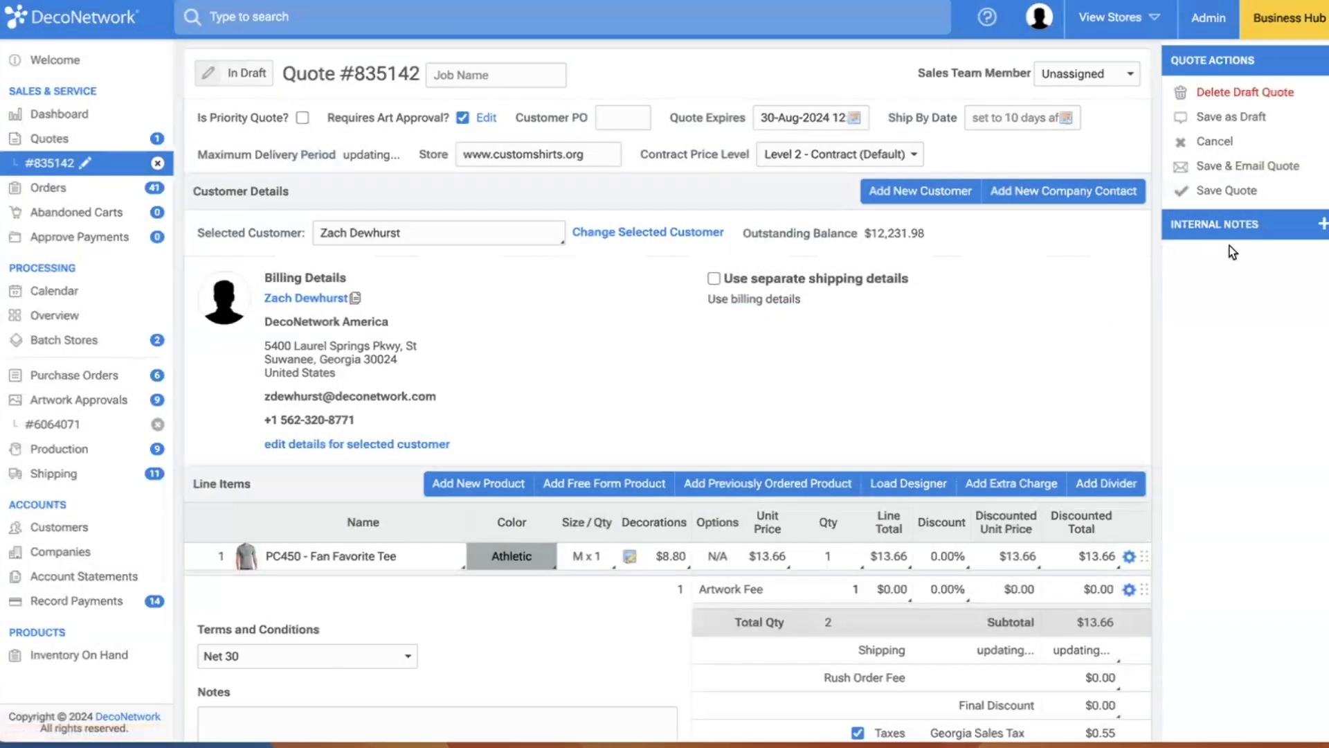
click(1246, 192)
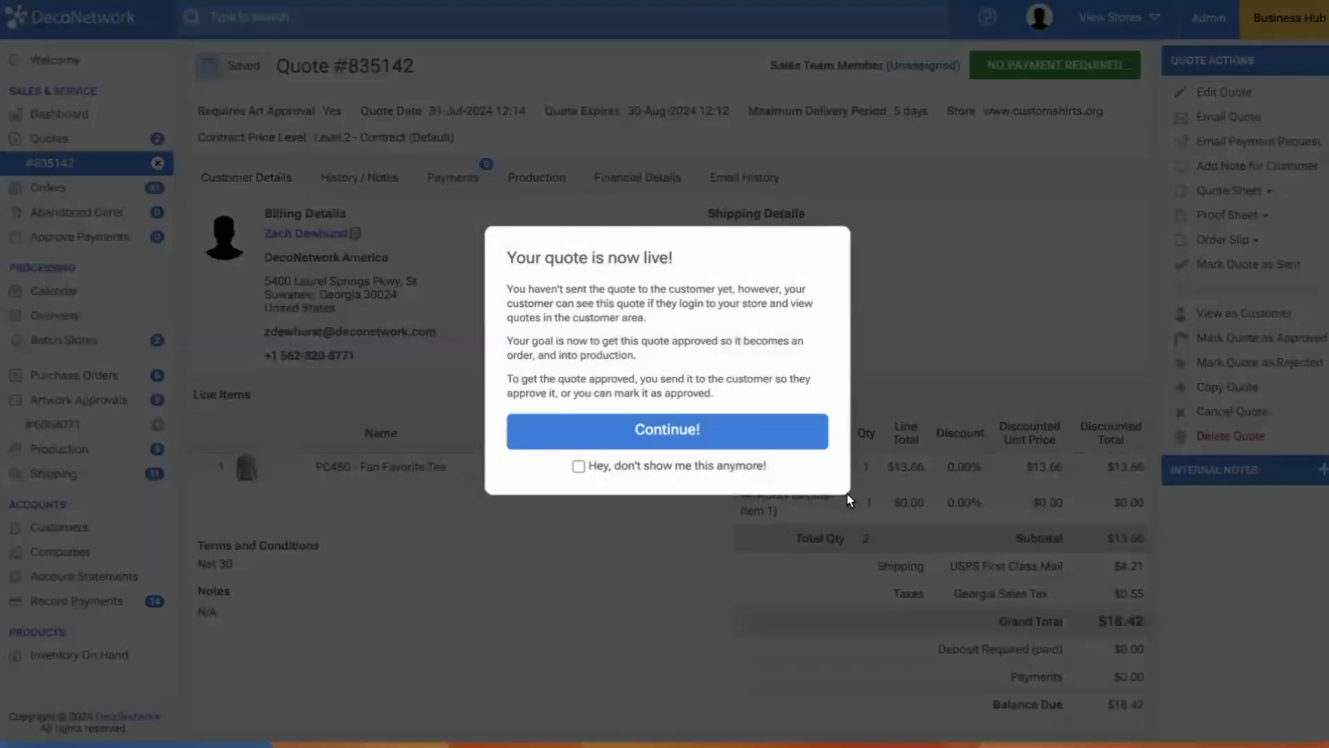
click(776, 429)
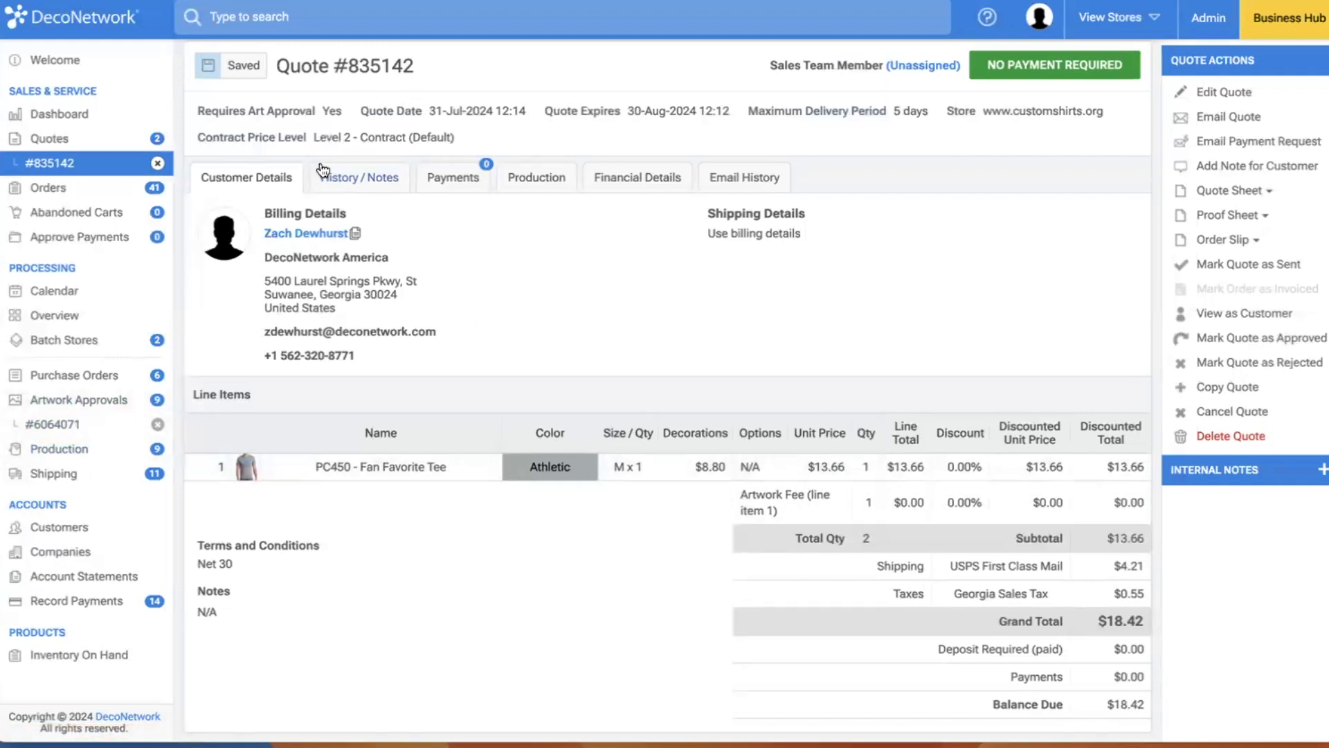
scroll(642, 249, up, 1)
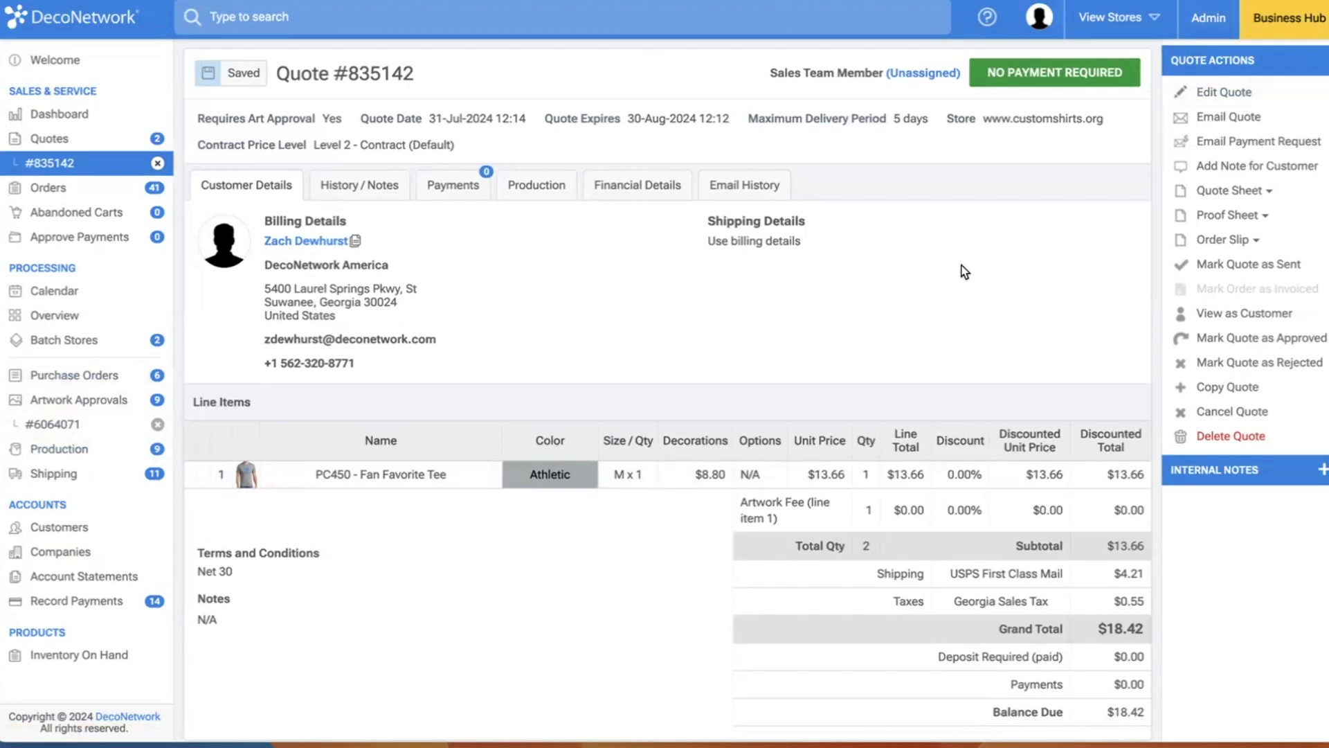
Review the quote's customer note form, its History / Notes section and the internal note form without adding a note.
click(1236, 165)
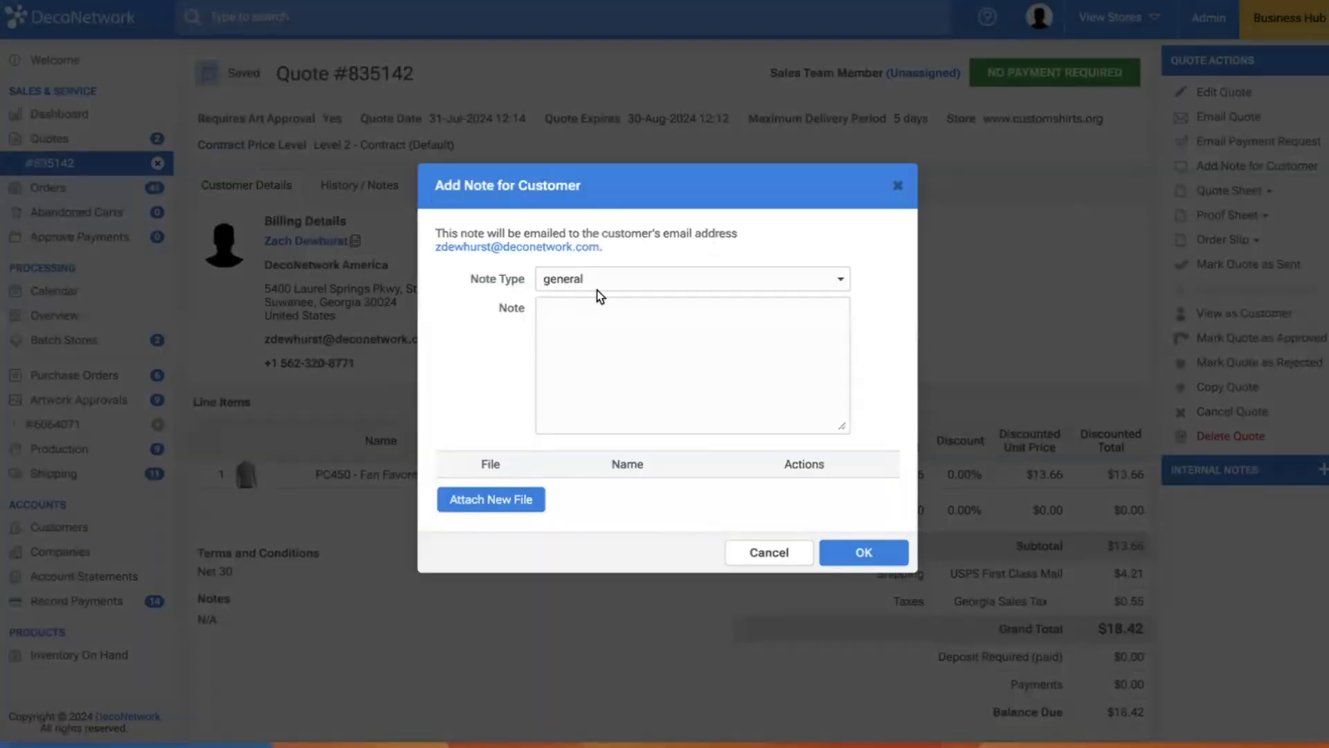
click(901, 189)
click(356, 185)
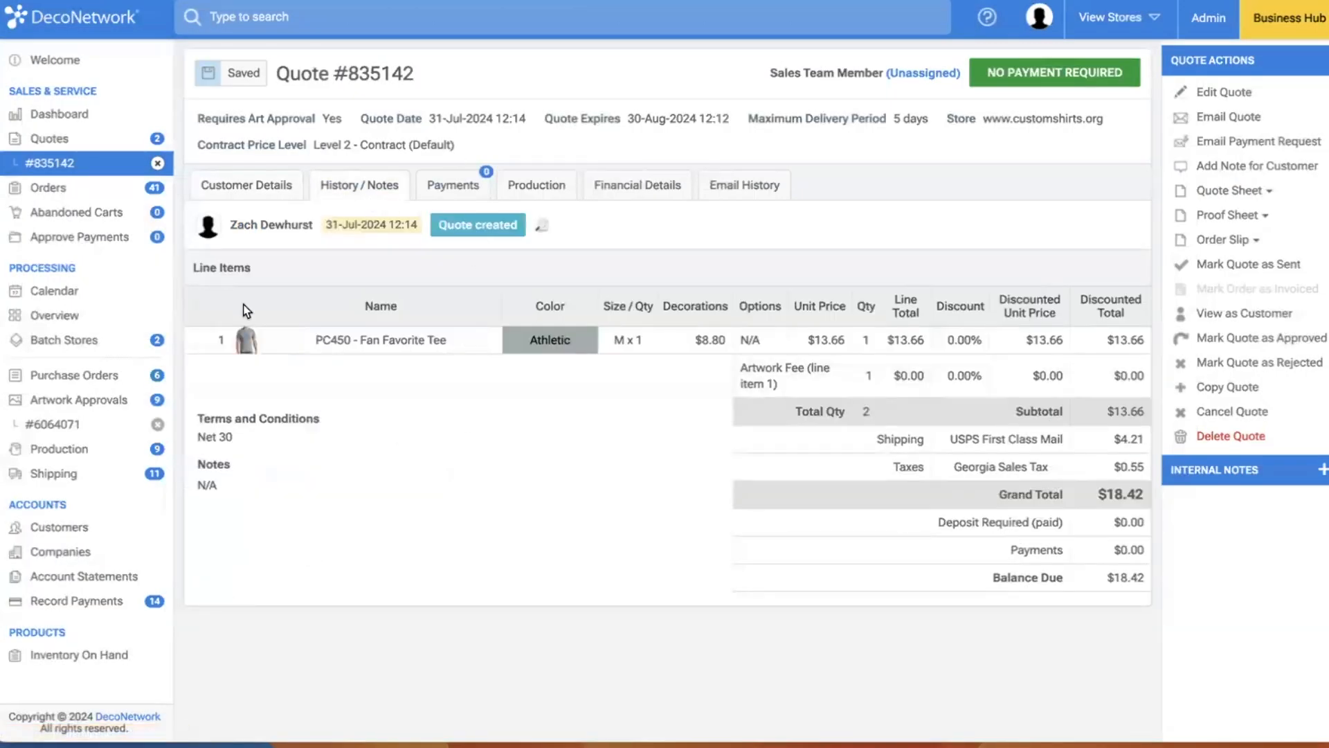
click(246, 186)
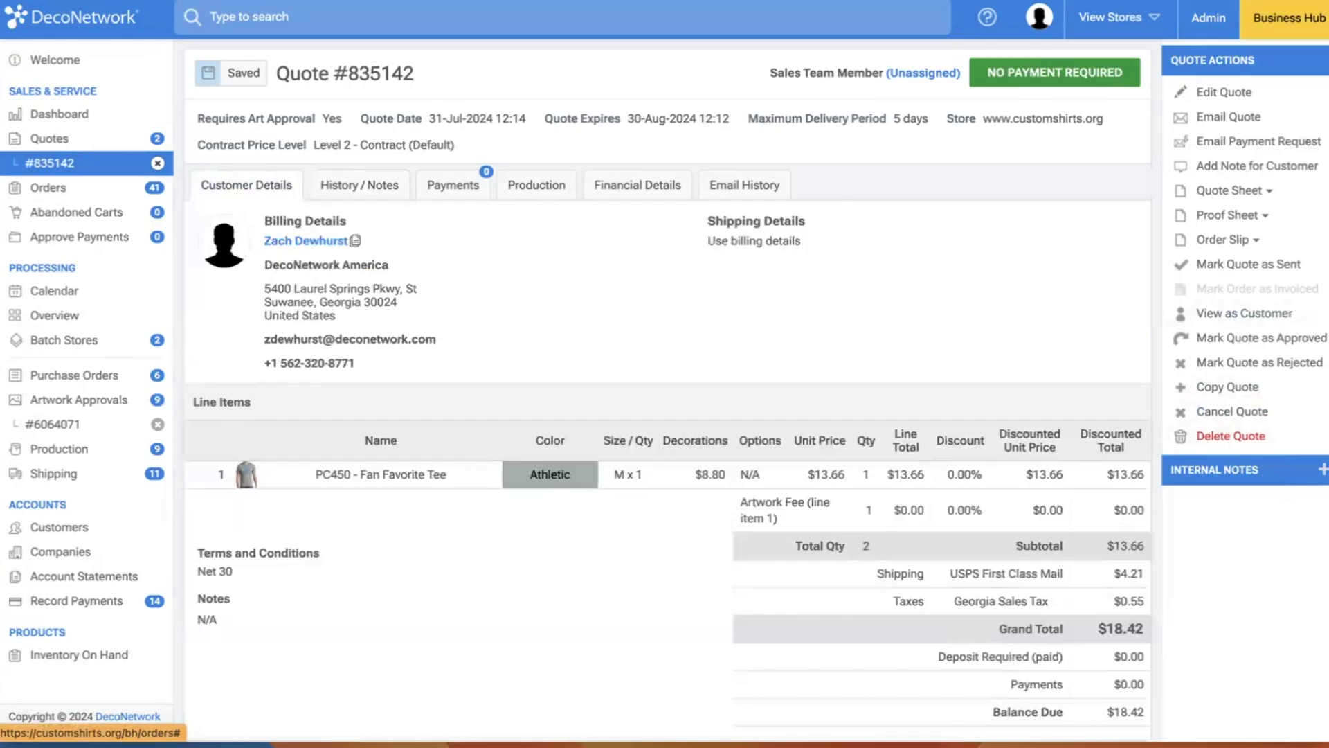
click(1321, 469)
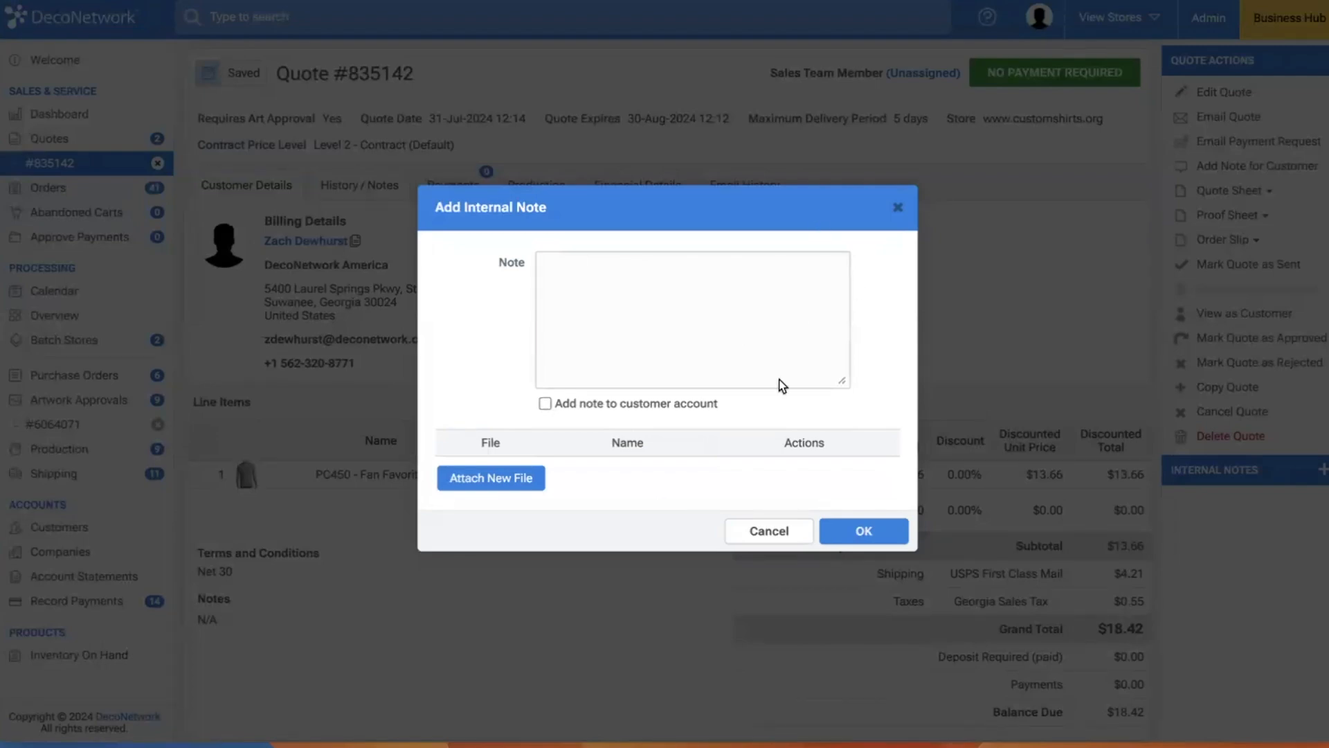
click(898, 208)
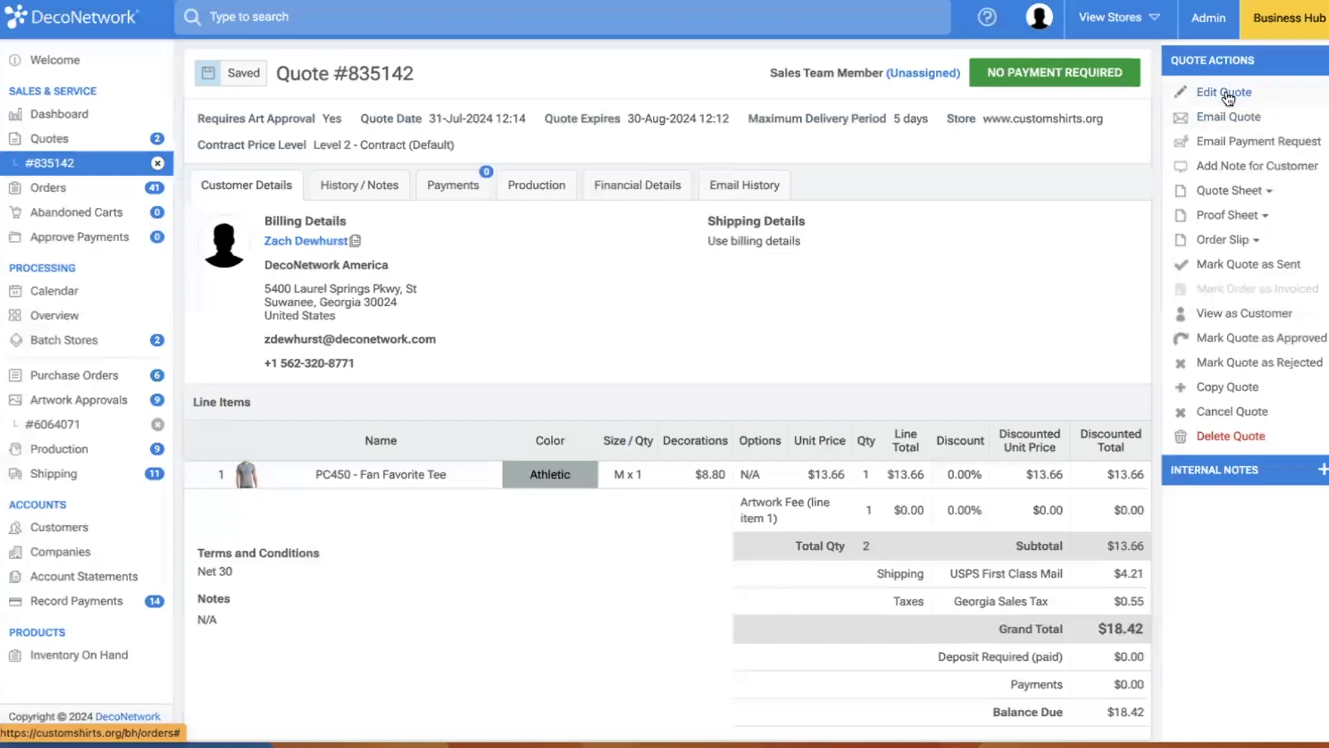
Reopen the quote for editing and check the tee's artwork job name and description in the Designer.
click(1201, 93)
click(636, 554)
scroll(640, 562, down, 1)
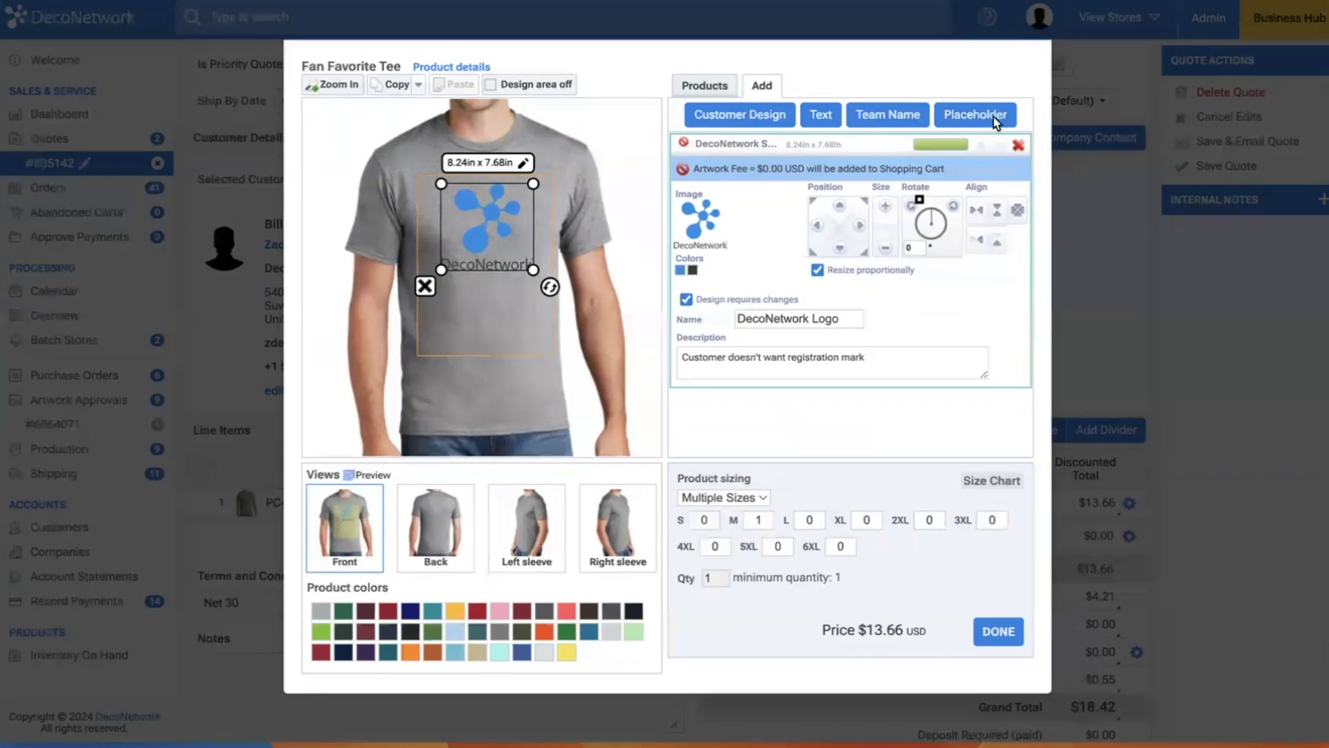
click(994, 634)
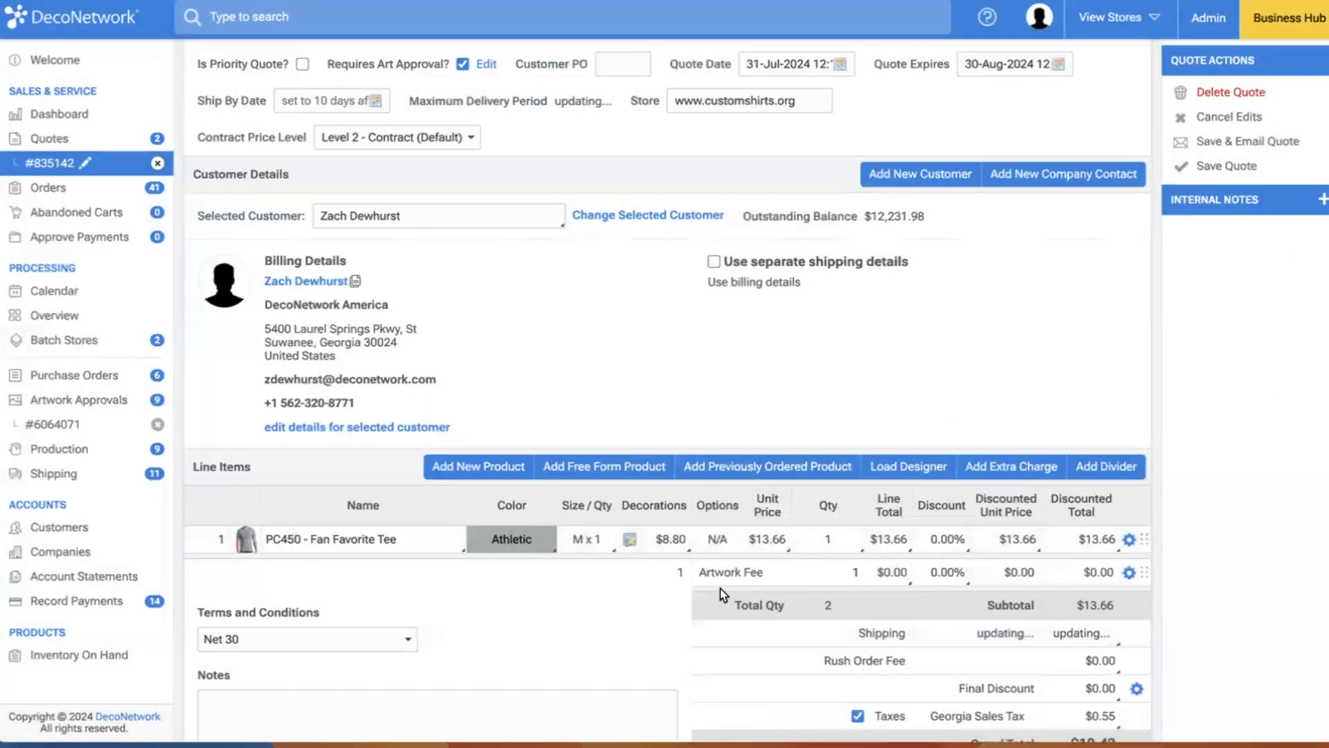
Look over the quote's Notes field and header details, and cancel the edits.
scroll(720, 589, down, 2)
click(223, 593)
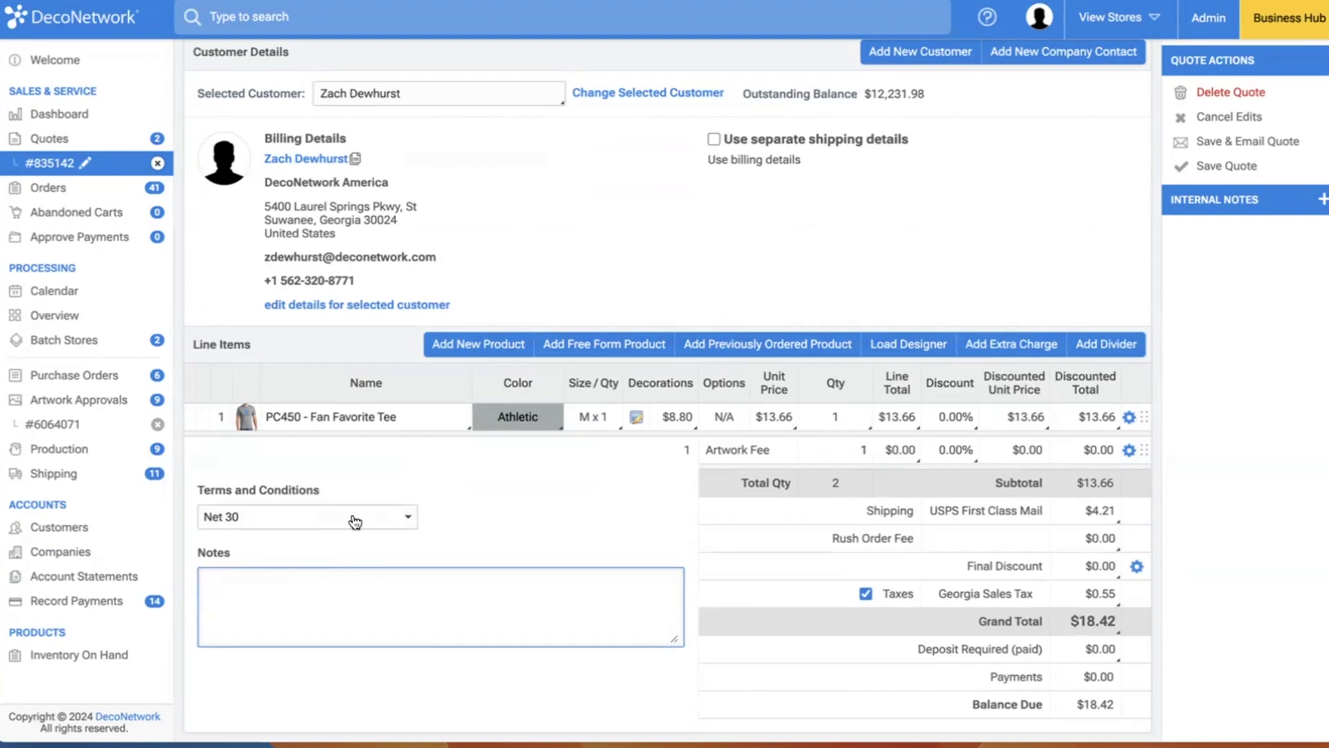
scroll(498, 572, up, 1)
scroll(498, 572, up, 2)
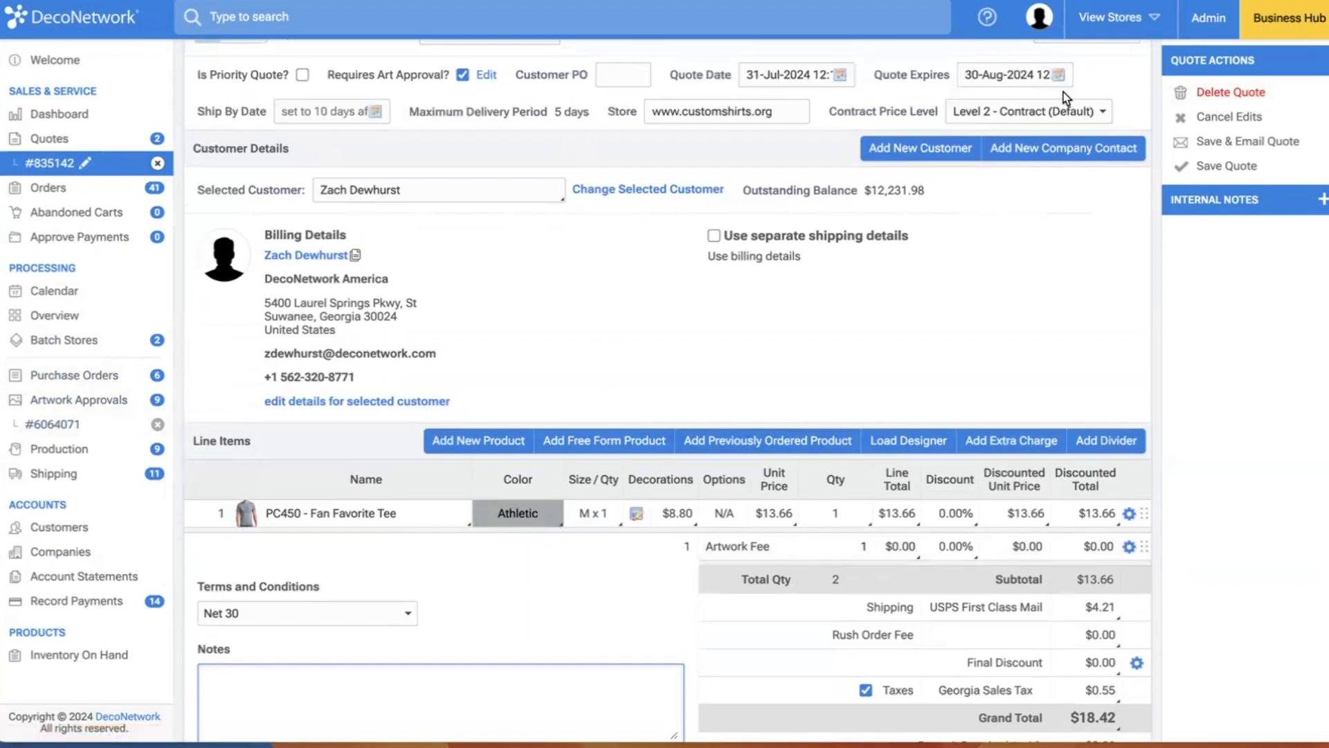
click(1237, 118)
click(806, 106)
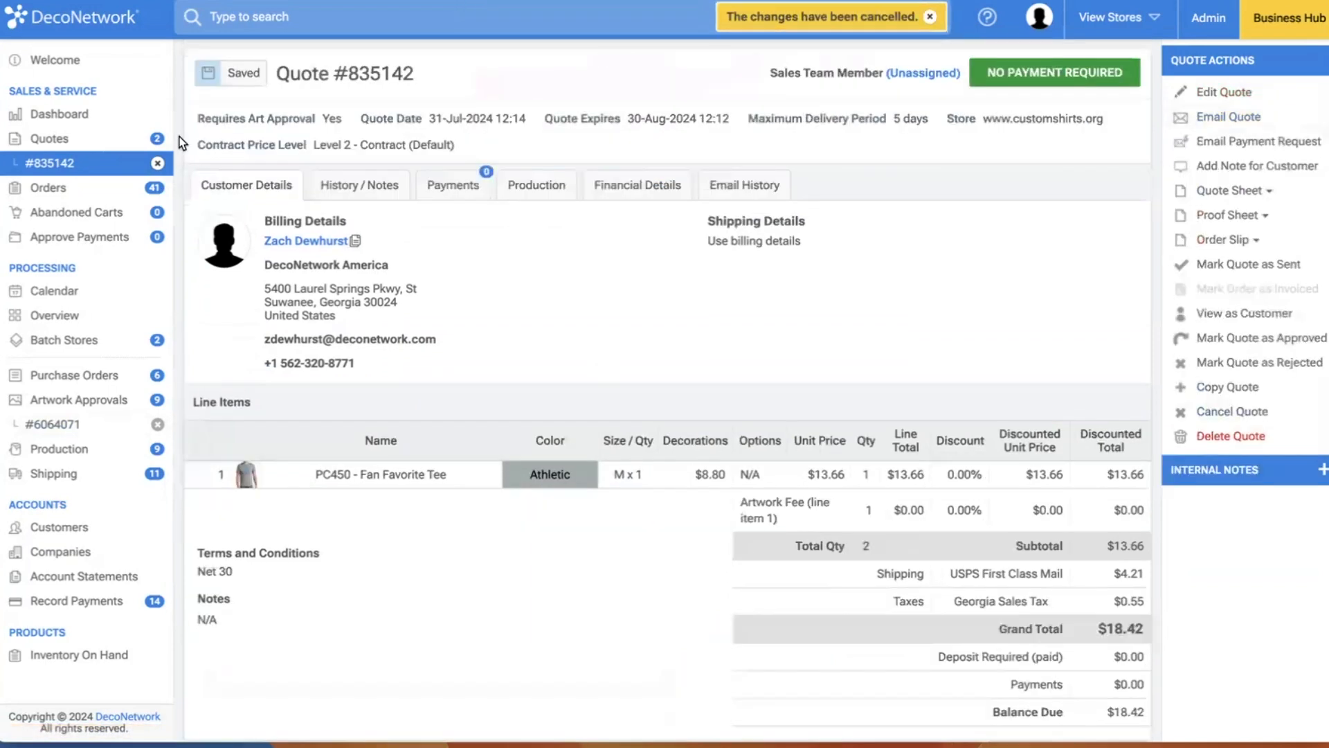
Open the refreshed Artwork Approvals listing and examine all columns of the new quote's DecoNetwork logo entry.
click(54, 318)
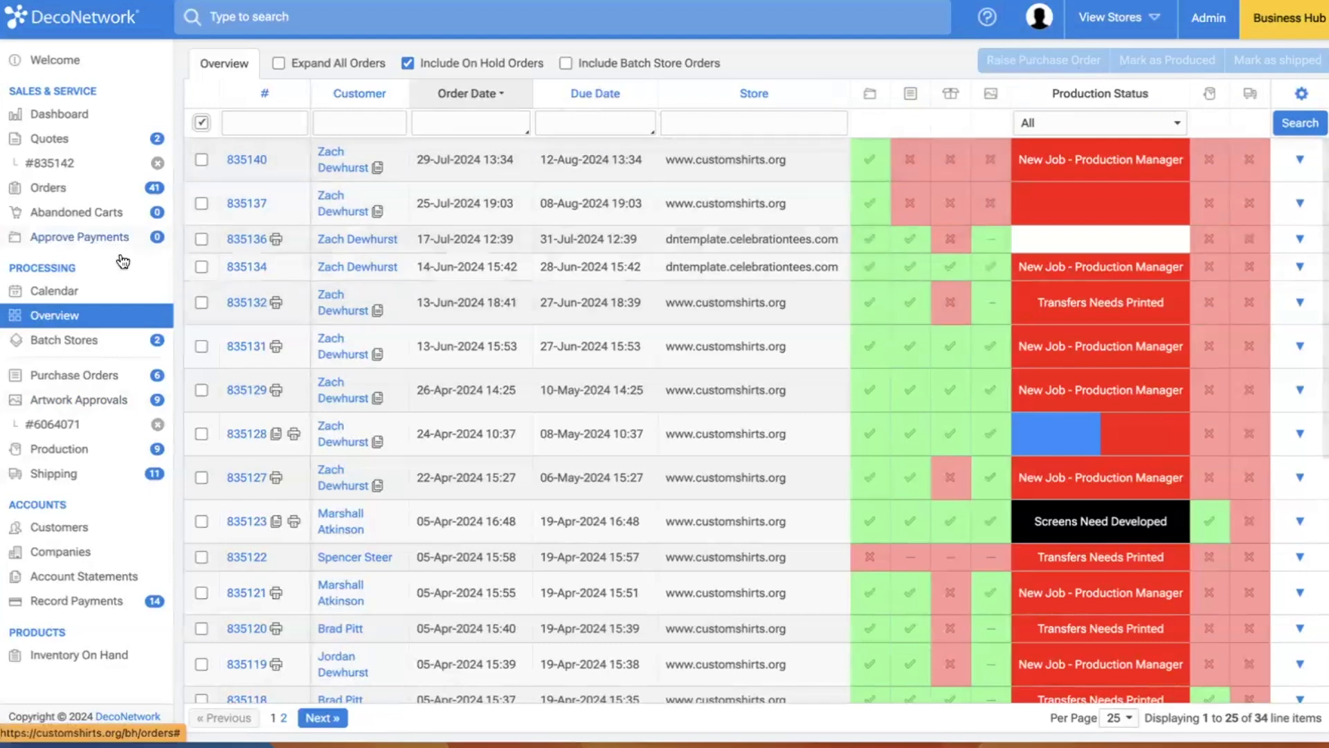
click(65, 400)
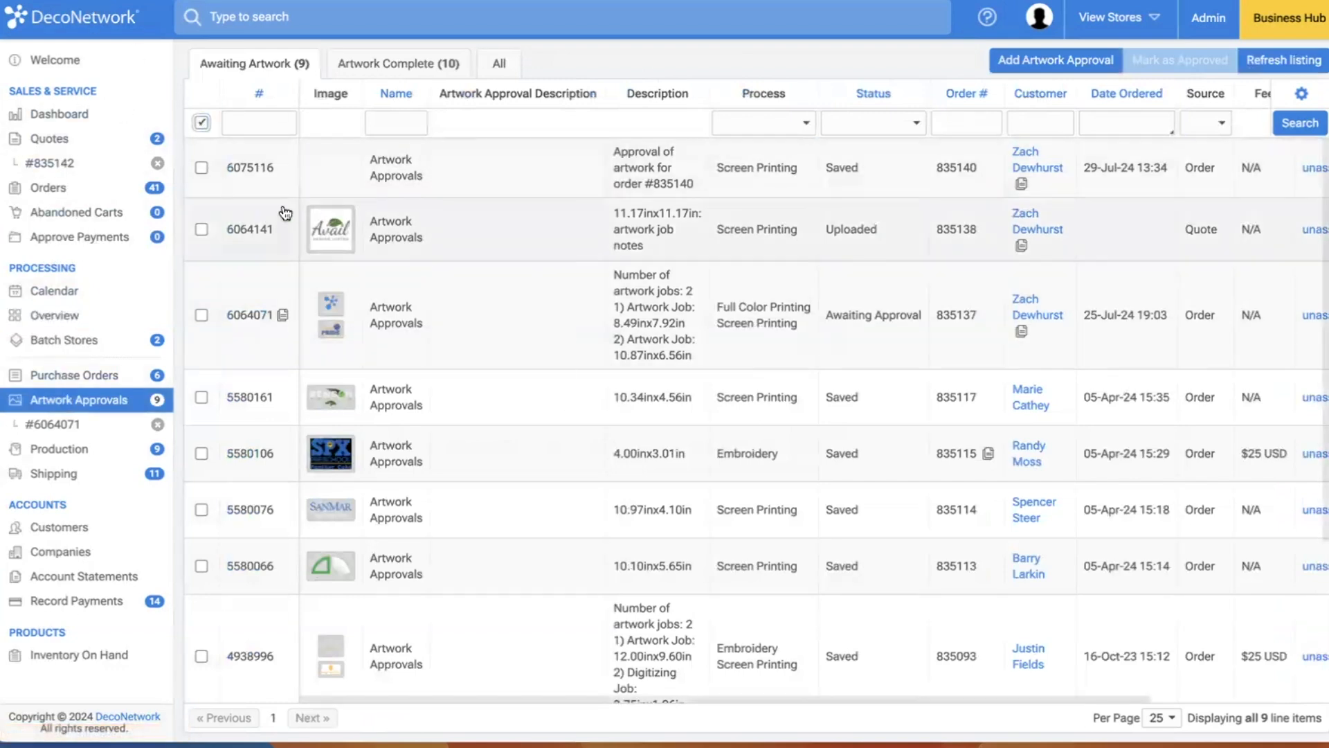
click(115, 413)
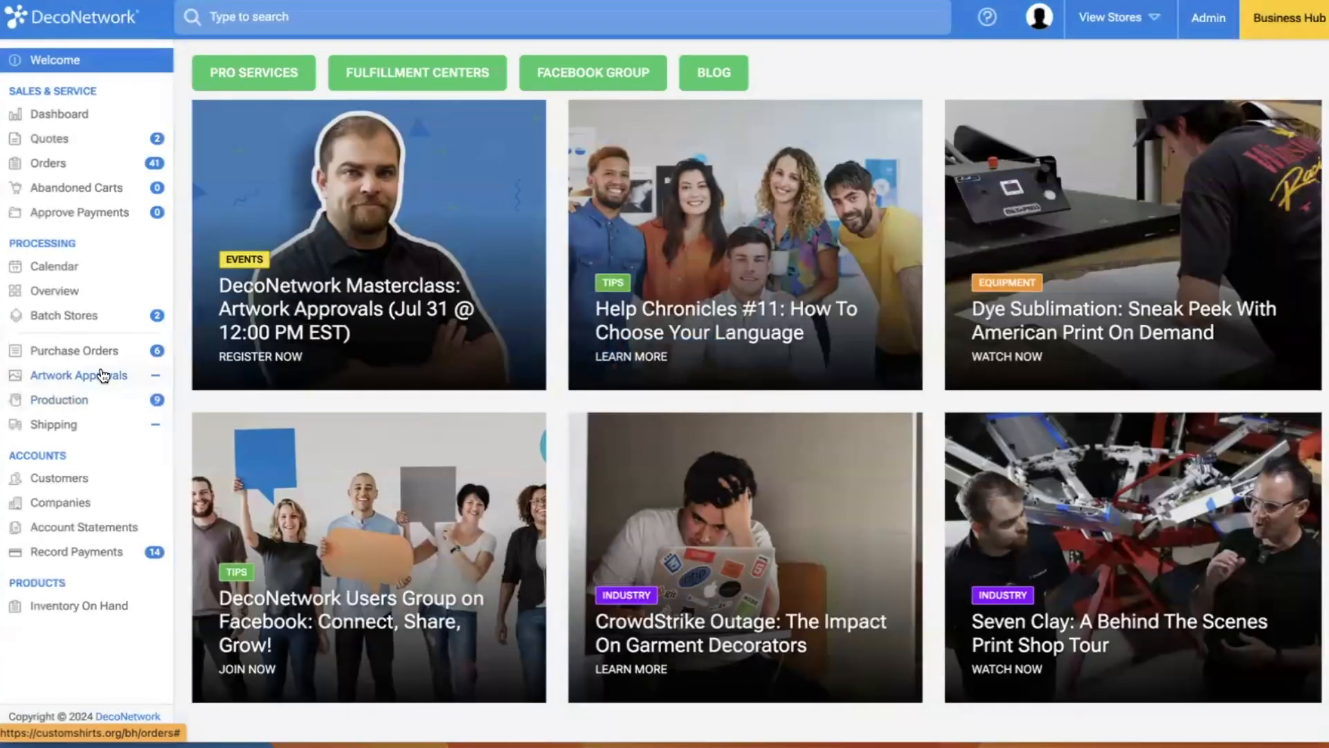
click(103, 374)
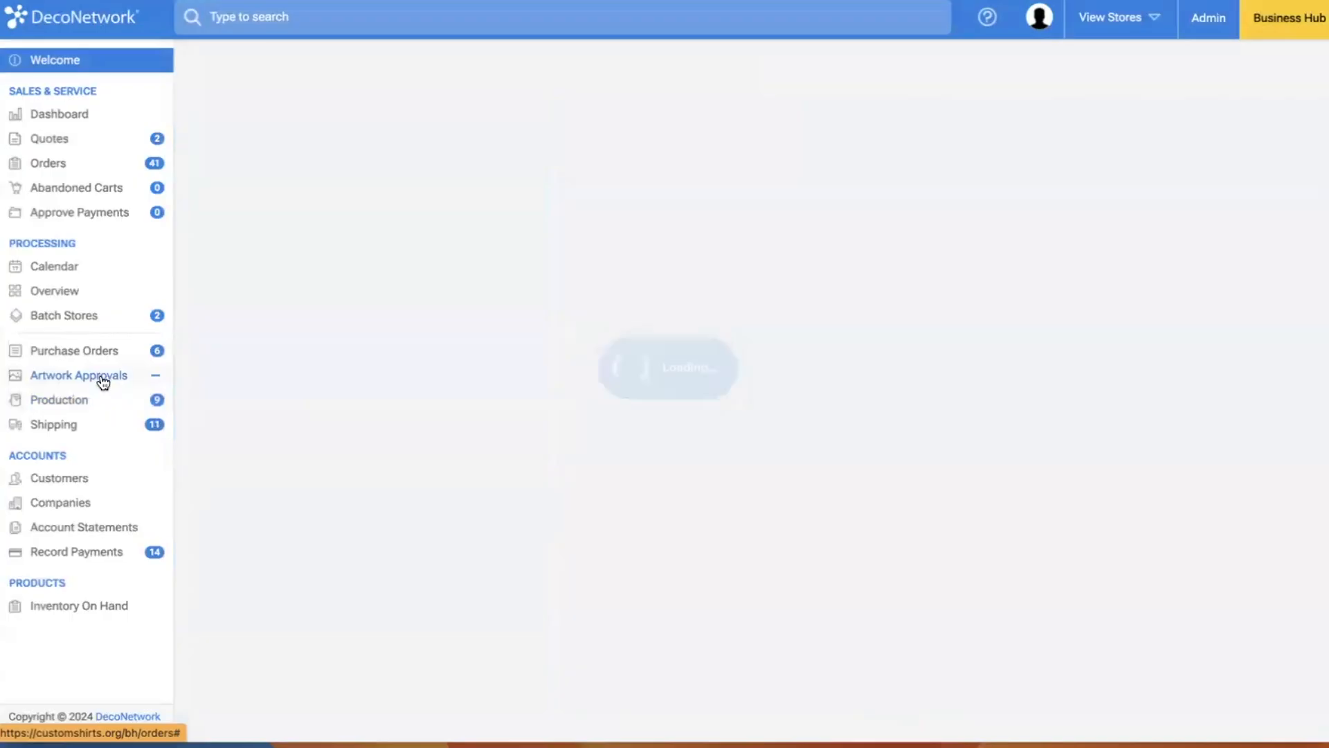
mouse_move(313, 192)
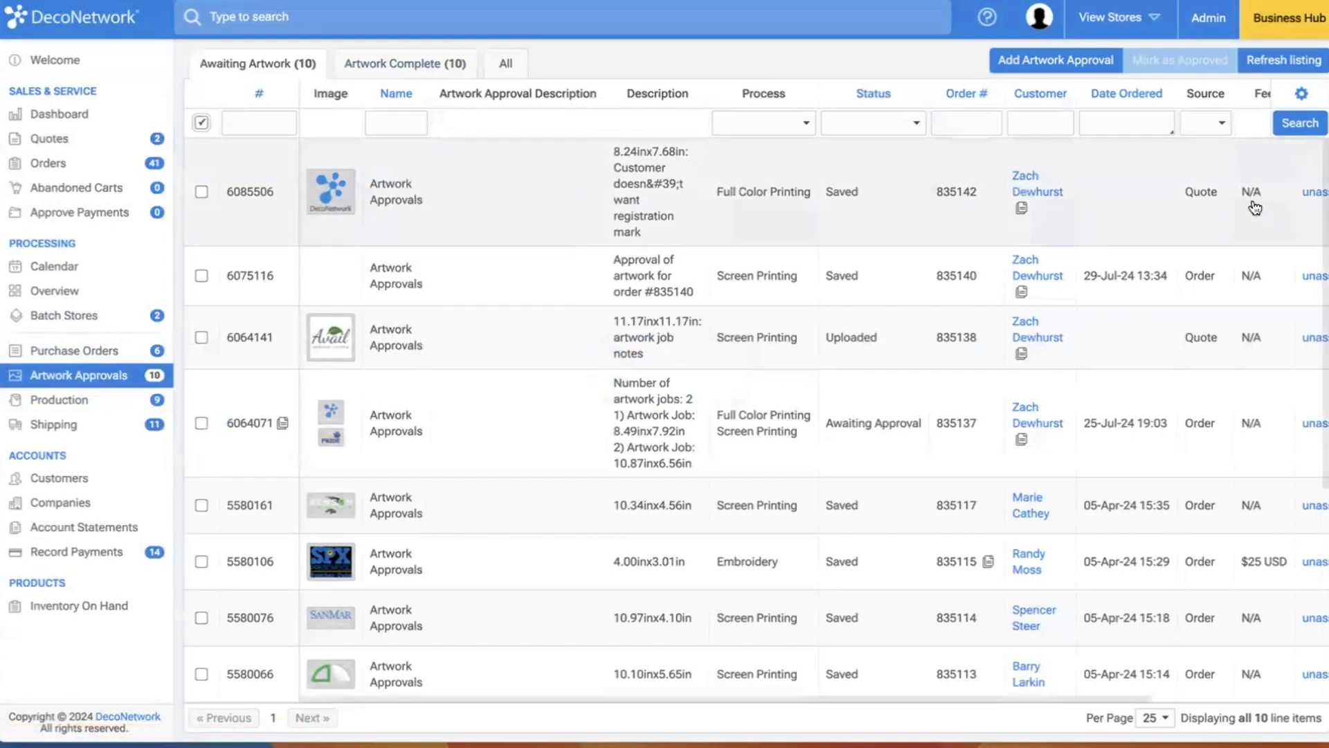
scroll(1255, 208, right, 5)
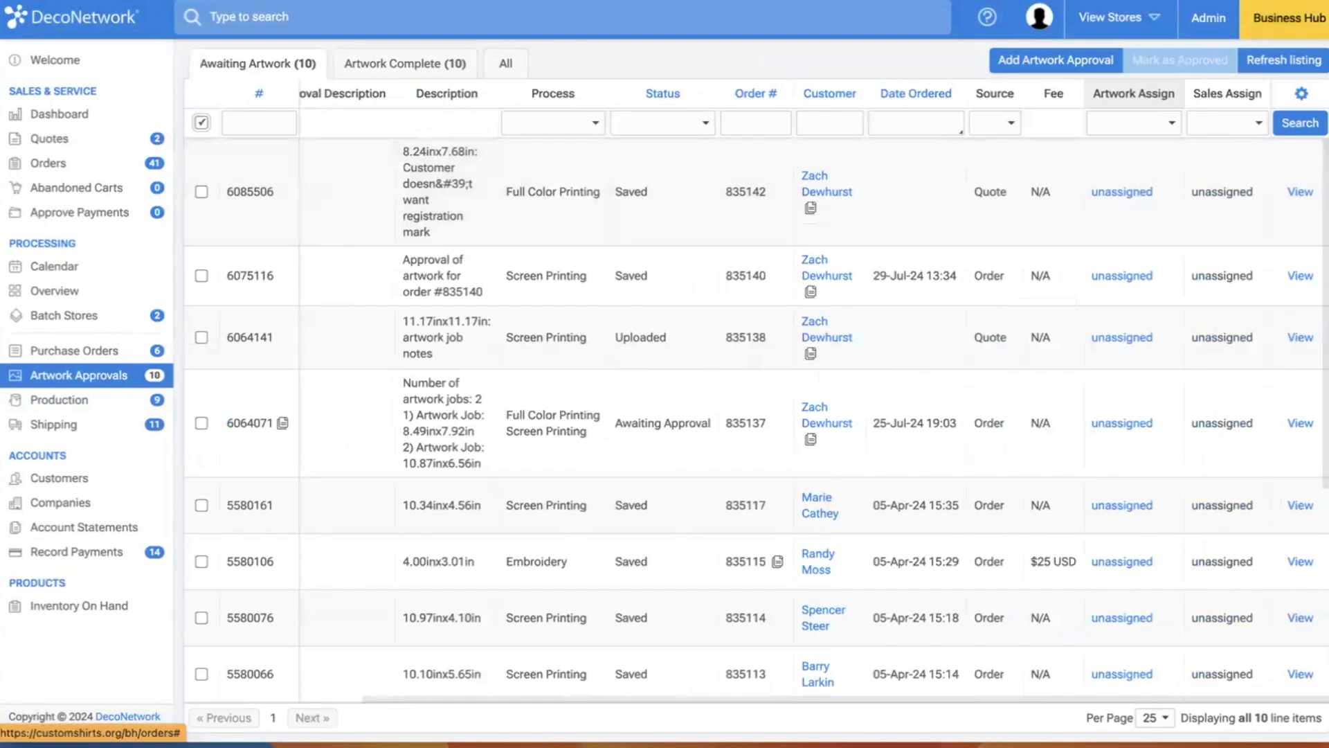
scroll(1270, 196, left, 5)
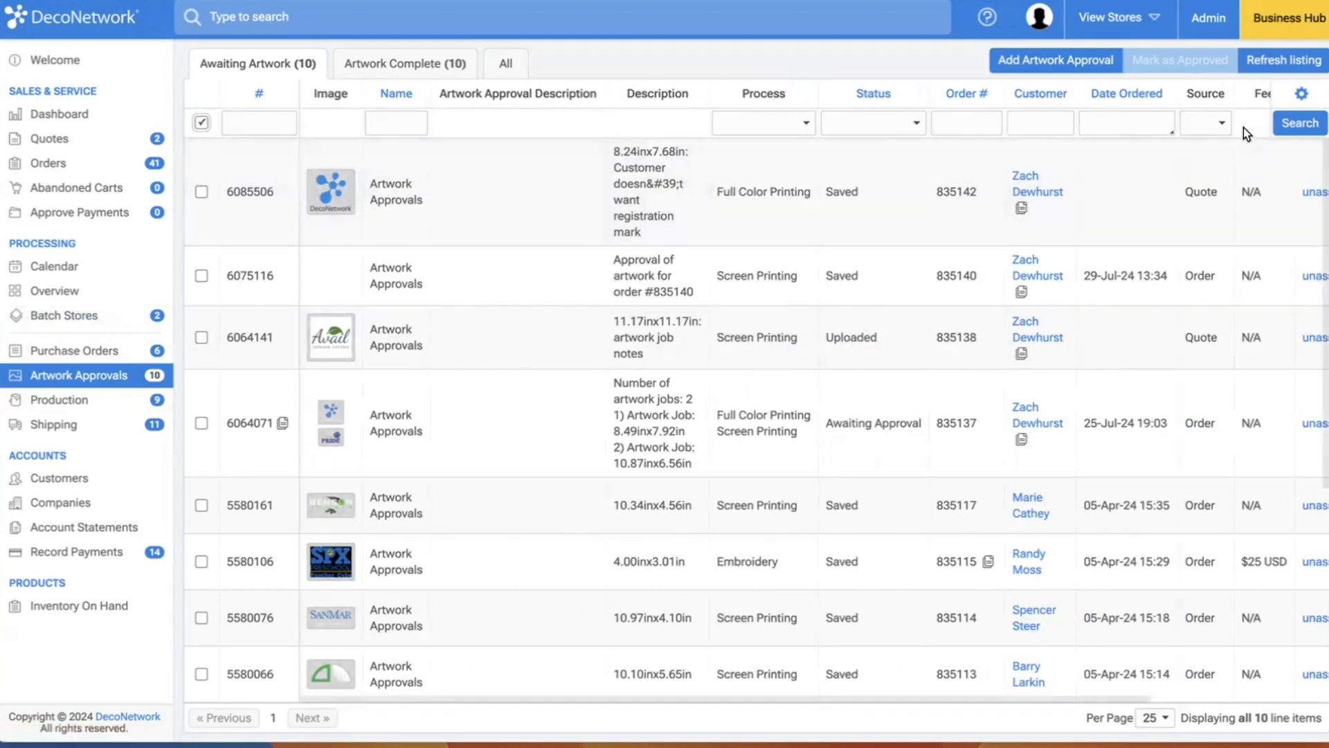
scroll(1266, 131, right, 5)
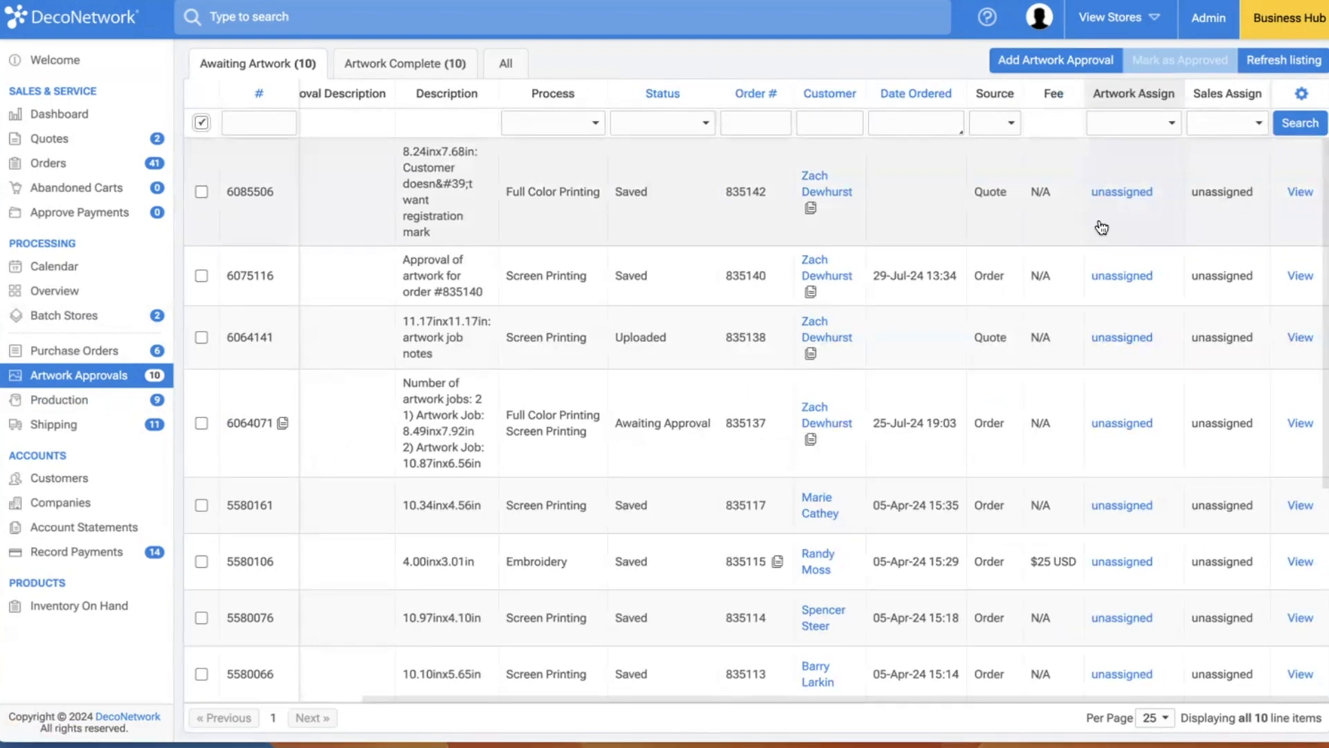
Explore the listing's Full Color Printing process filter, status filter choices and column options, leaving the list unfiltered.
click(587, 122)
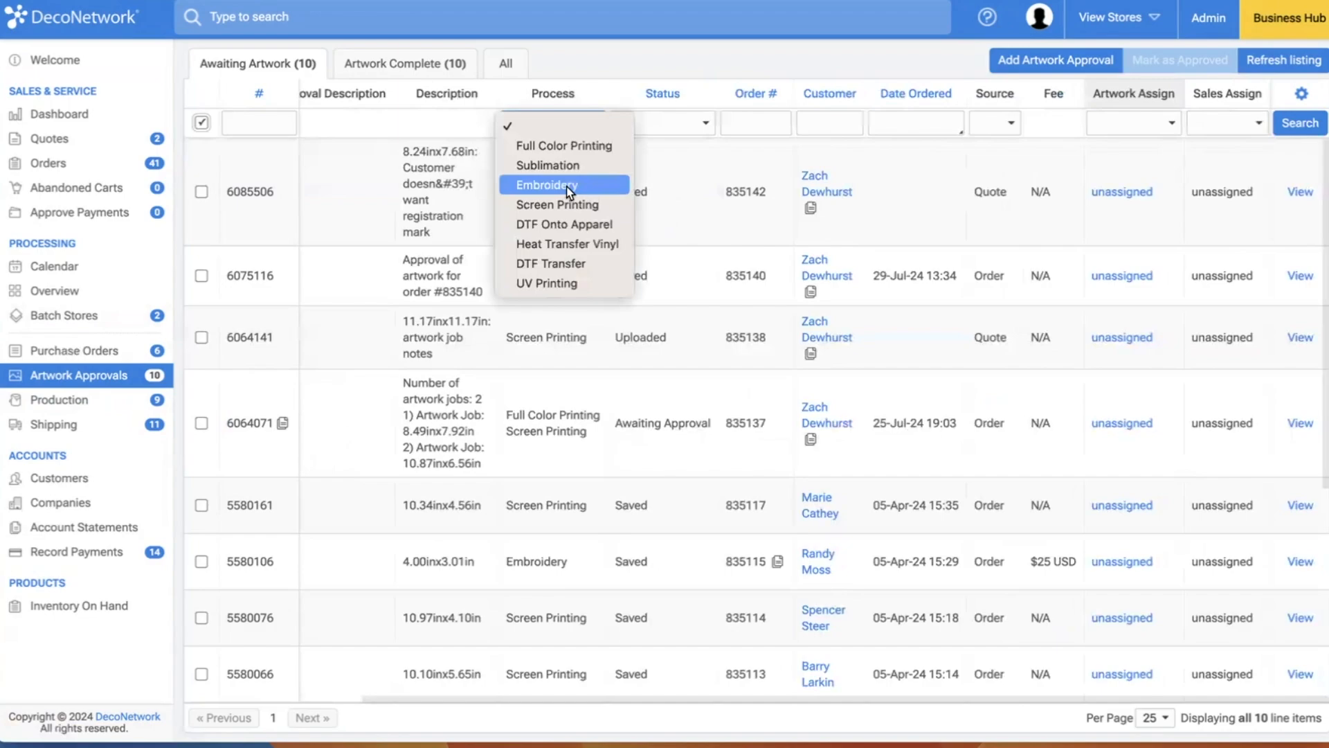
click(583, 145)
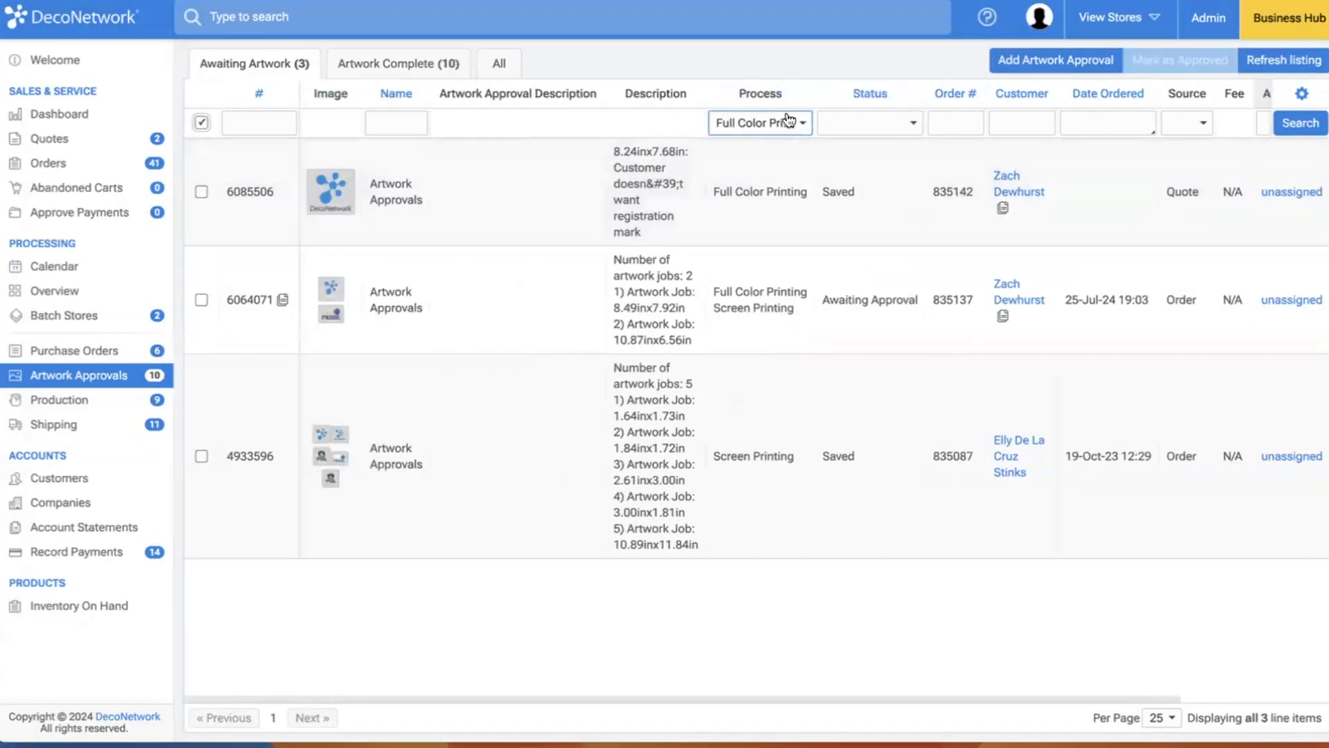
click(833, 124)
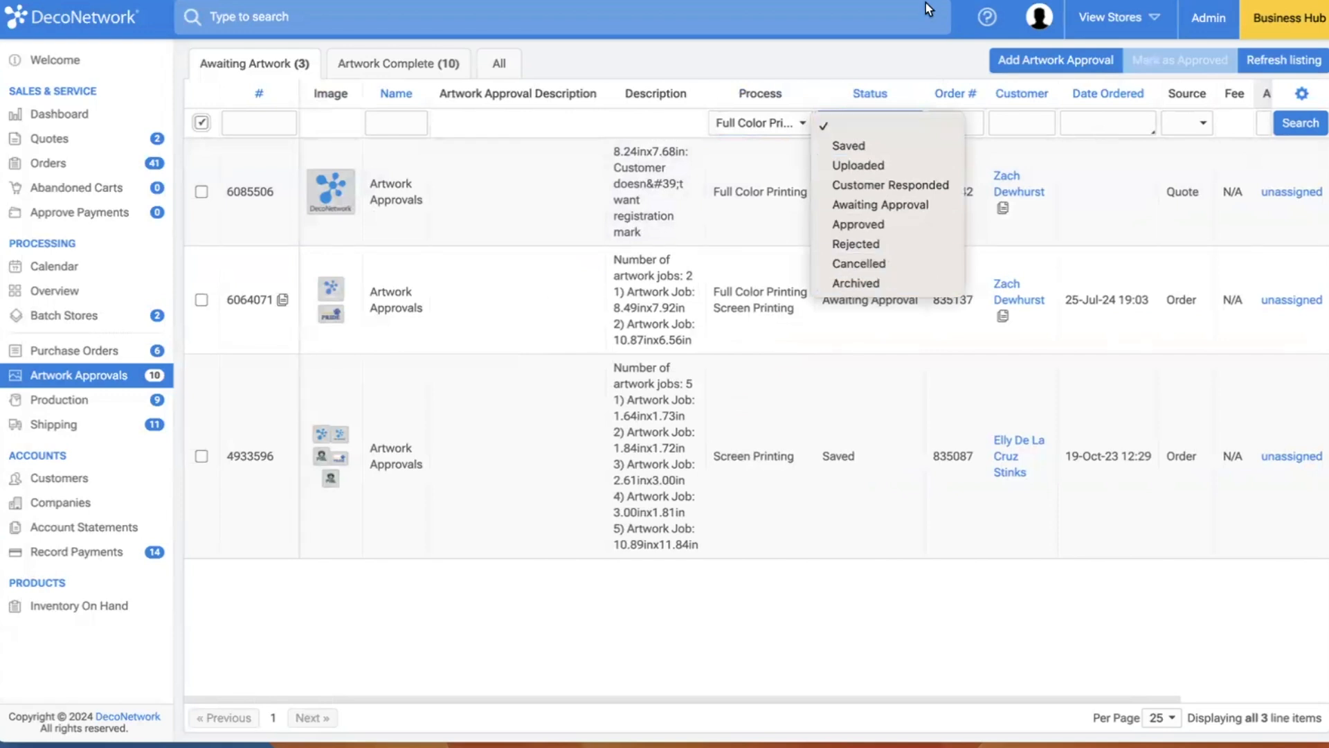
click(908, 43)
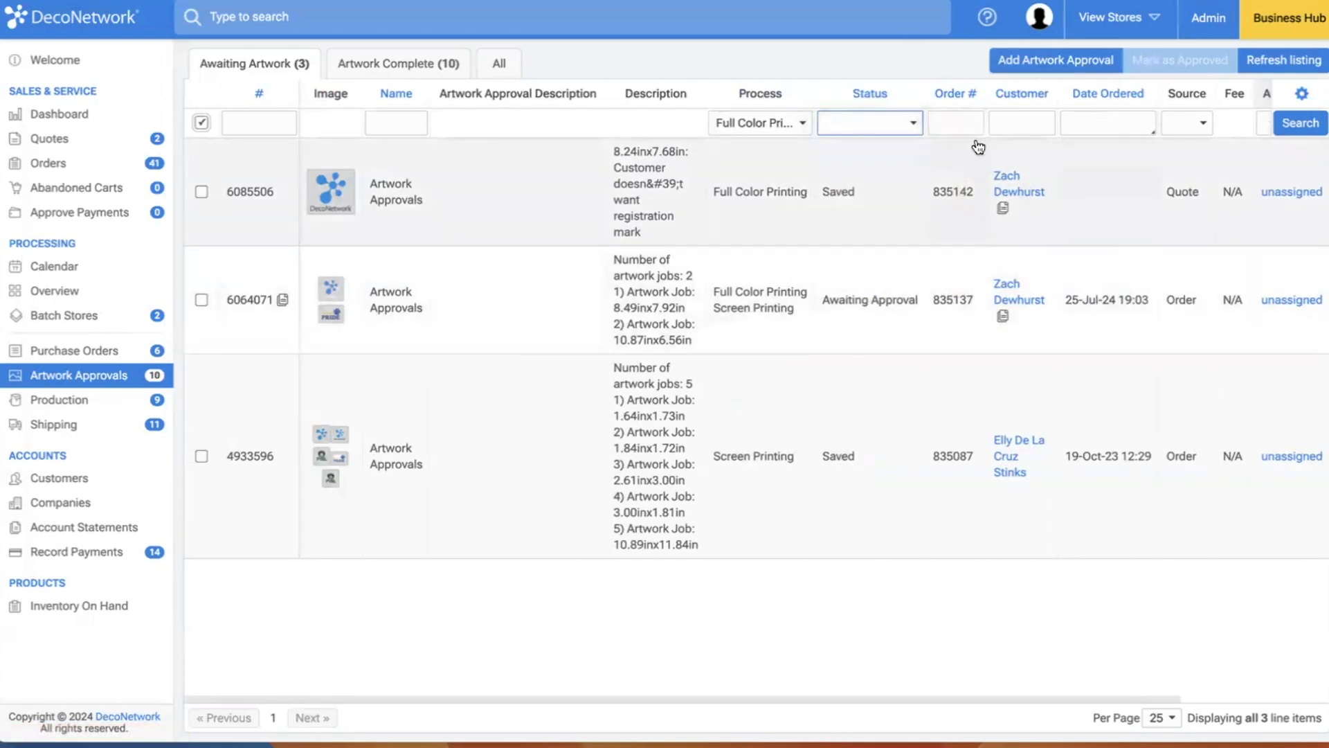
click(786, 123)
click(784, 122)
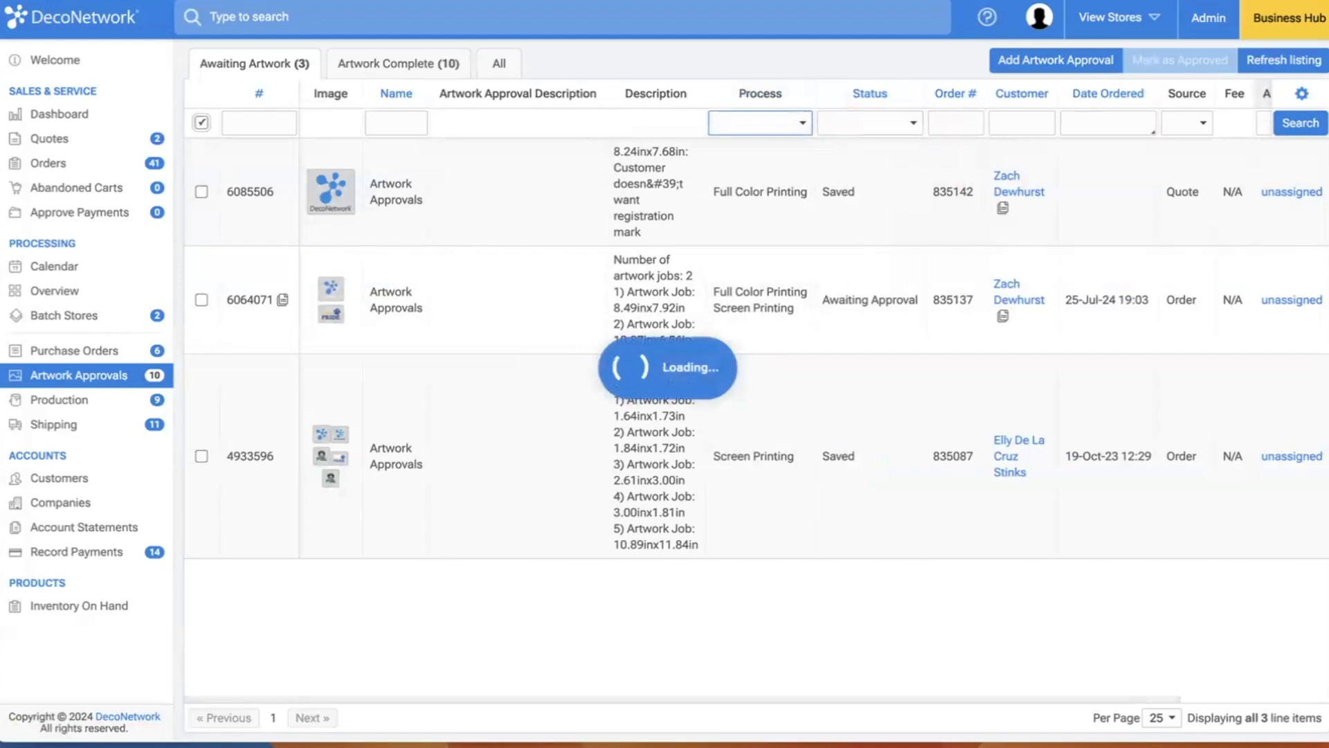
click(1302, 94)
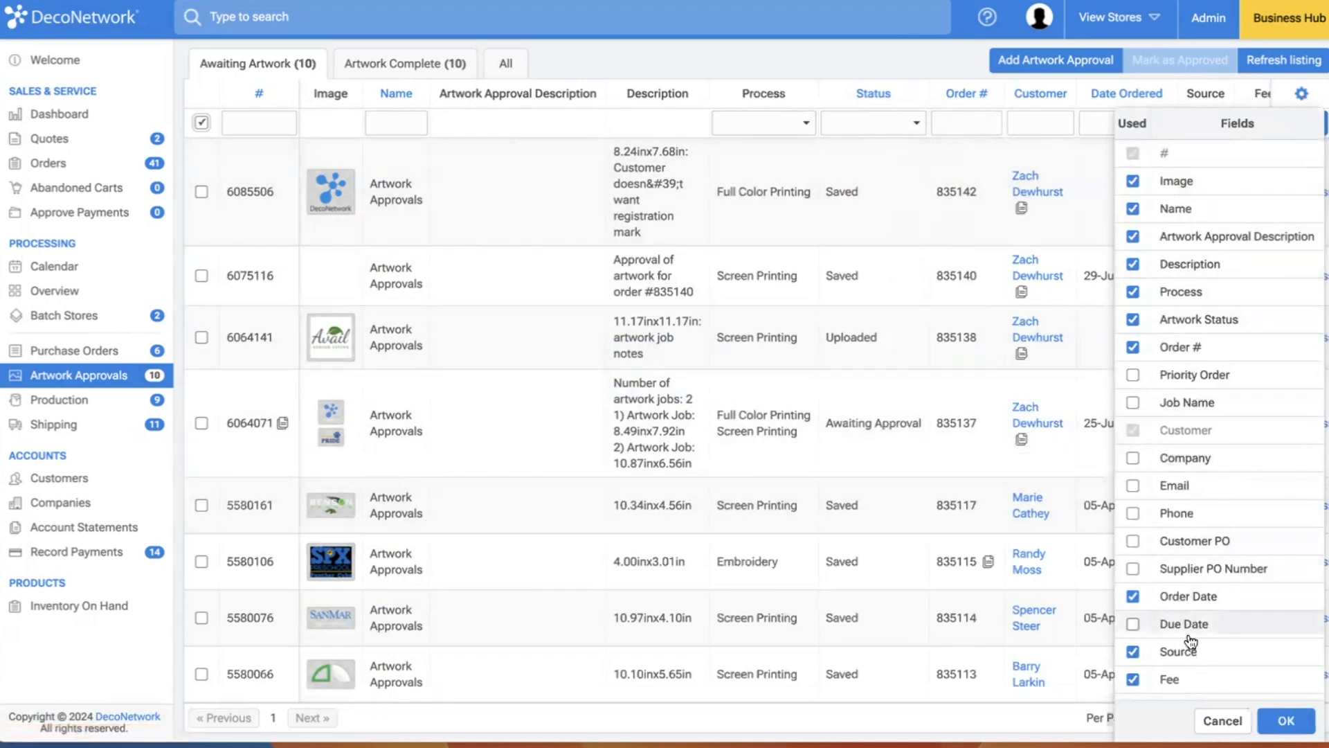
click(1223, 723)
Open the new quote's artwork approval and download the DecoNetwork Logo job's color mapped image.
scroll(995, 270, right, 5)
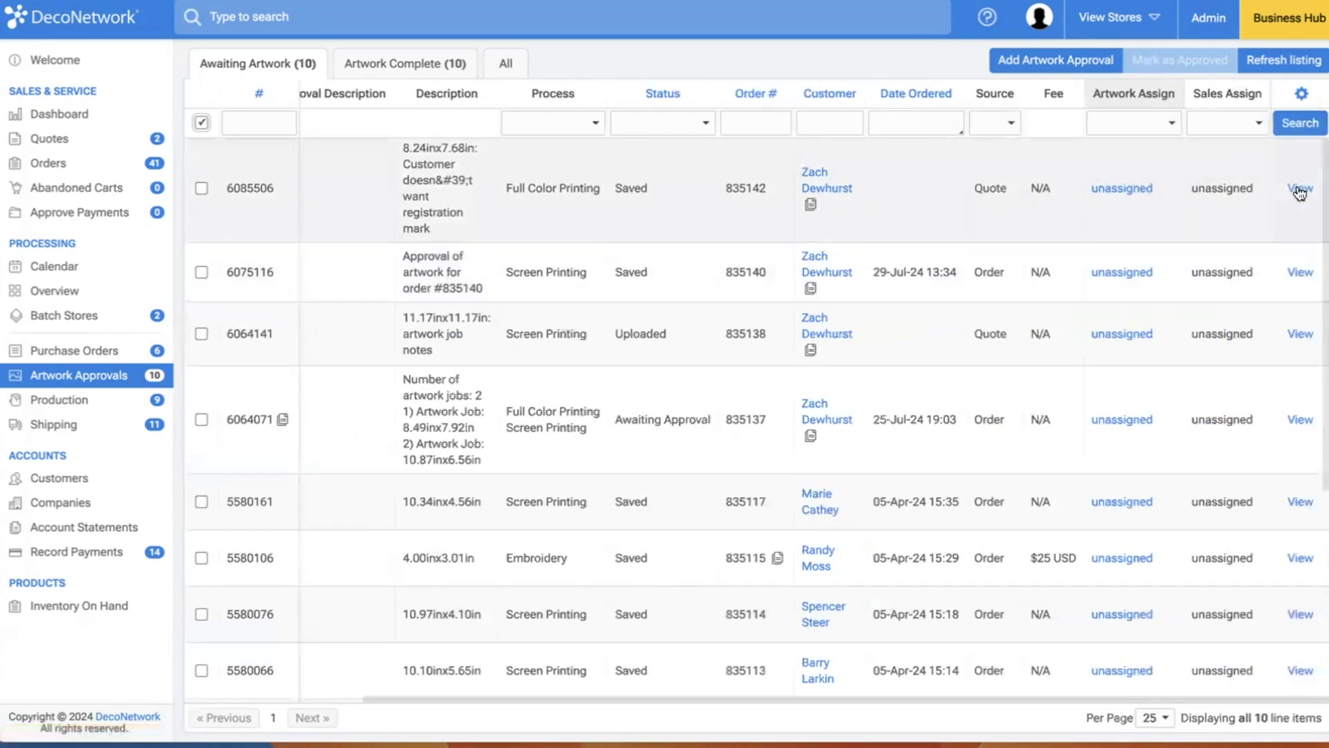
click(1299, 188)
scroll(729, 245, down, 1)
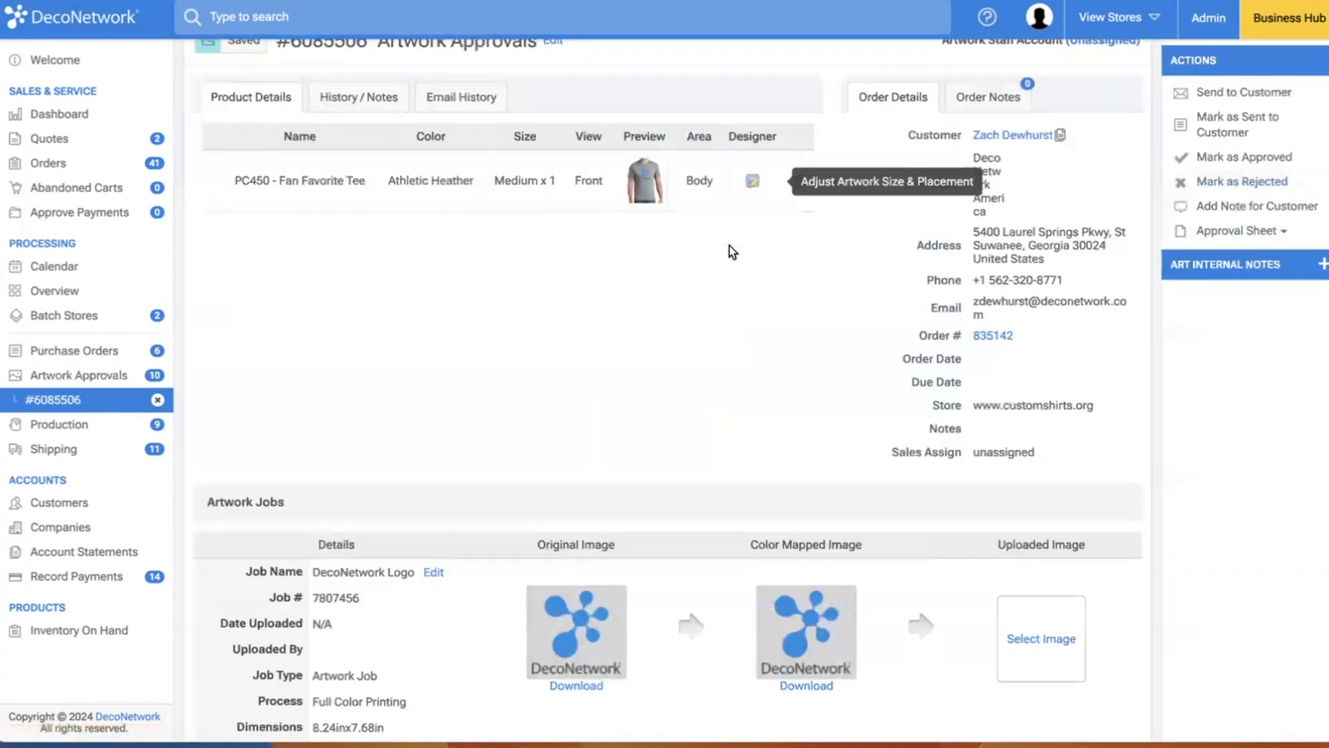
scroll(729, 245, down, 1)
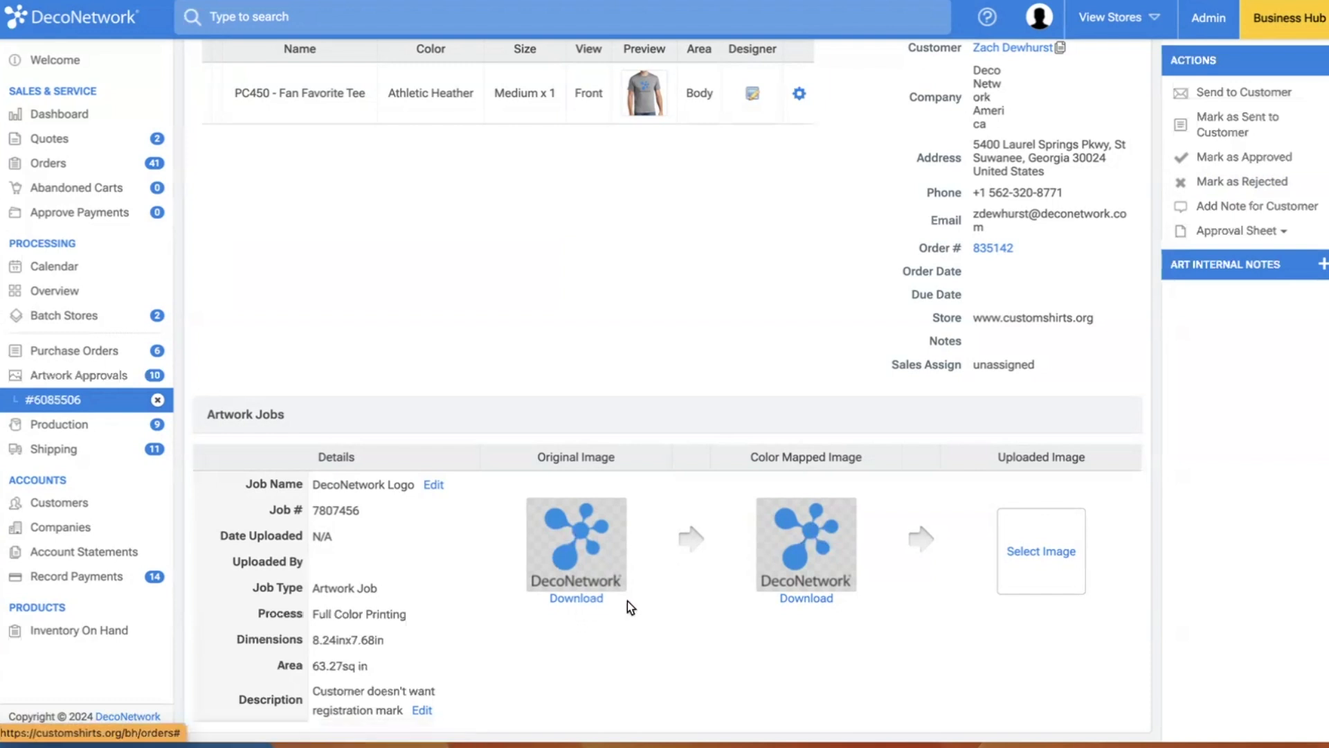
click(807, 598)
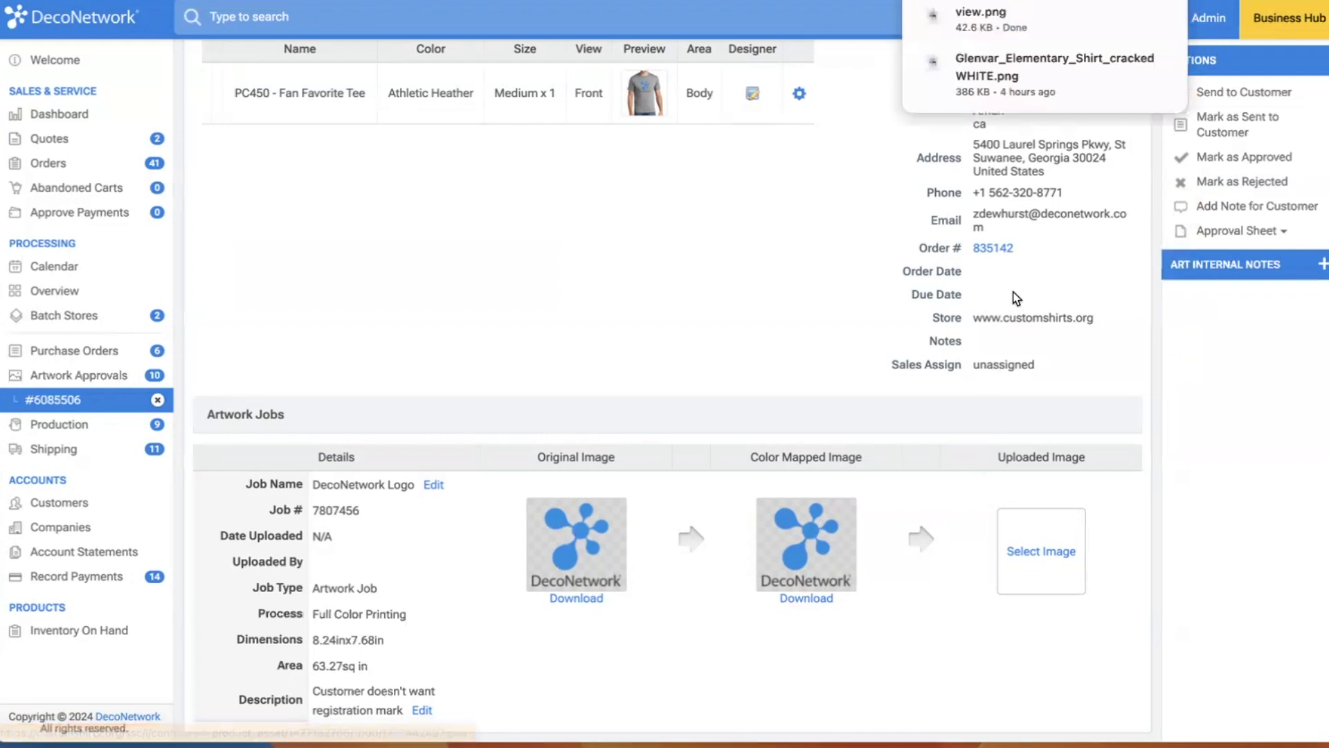
click(747, 368)
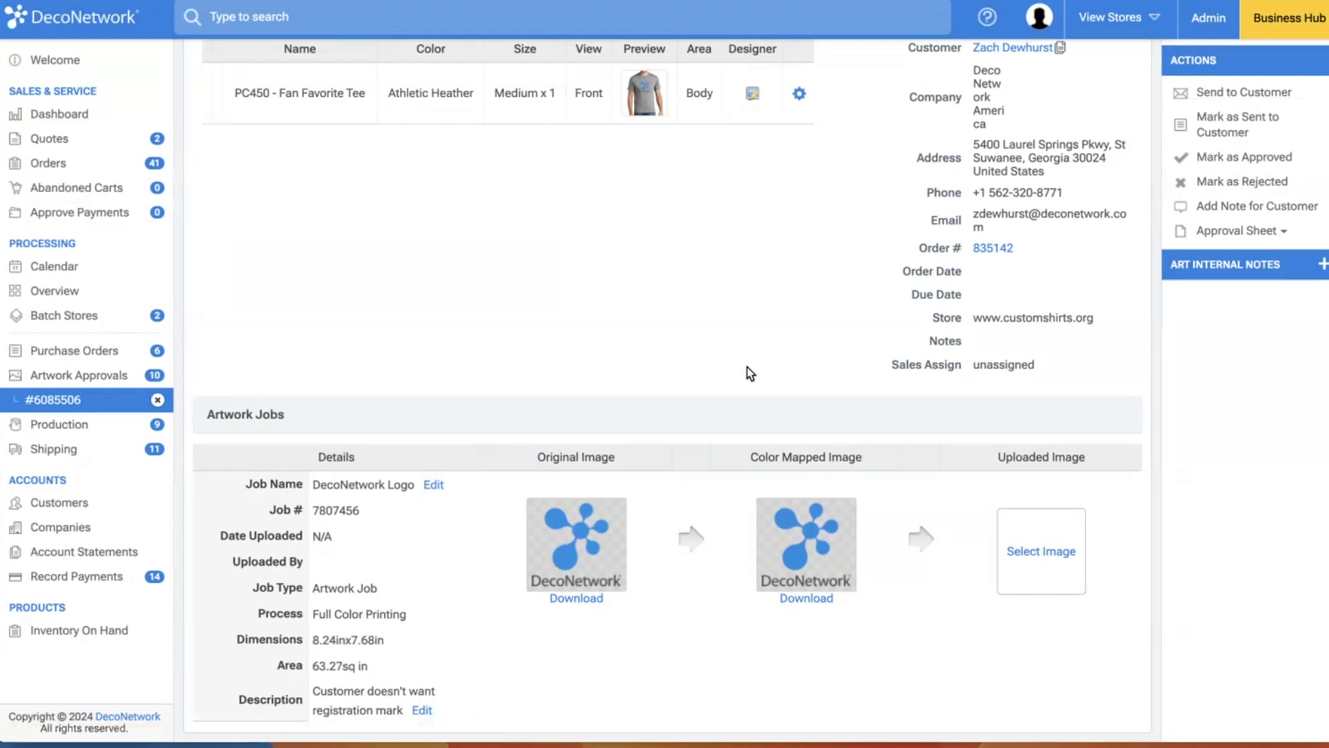
Select view.png from Downloads as the DecoNetwork Logo job's uploaded image, resized to fit the current size, and accept overwriting the mapped colors.
click(1035, 551)
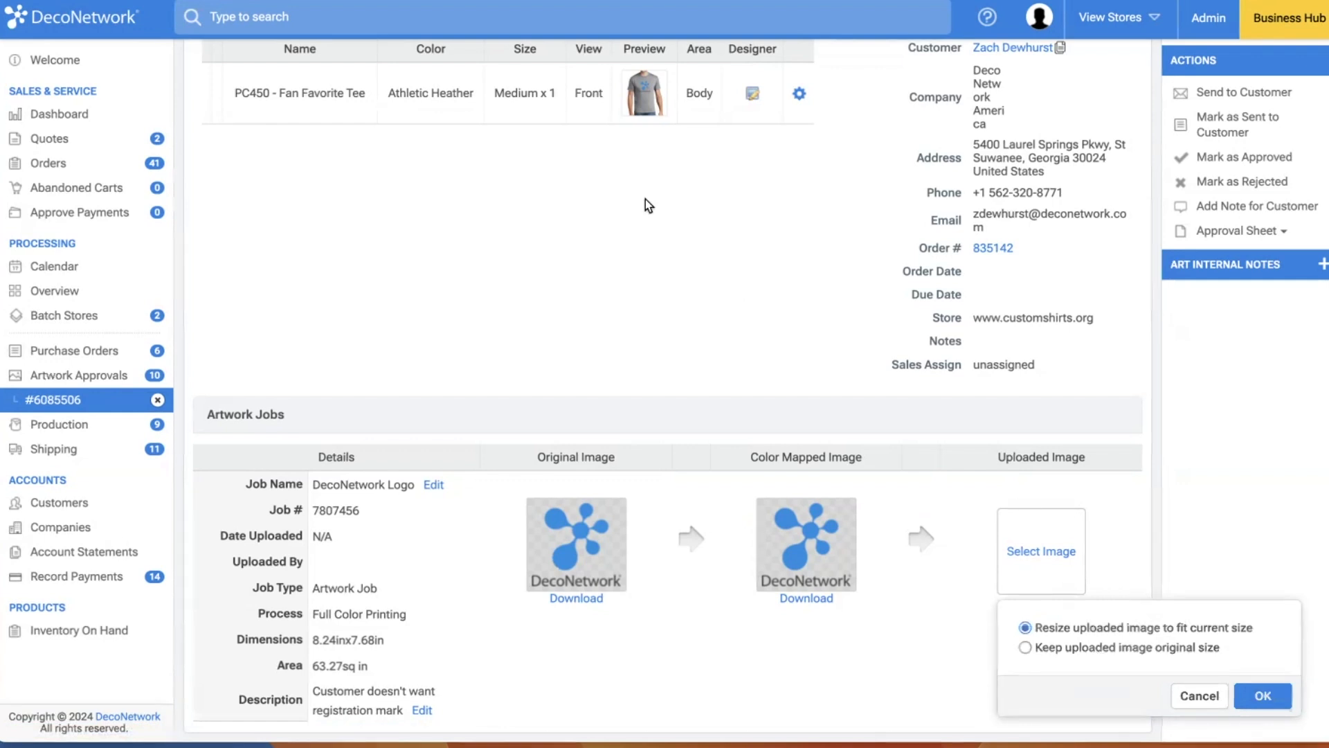
mouse_move(636, 97)
click(1249, 692)
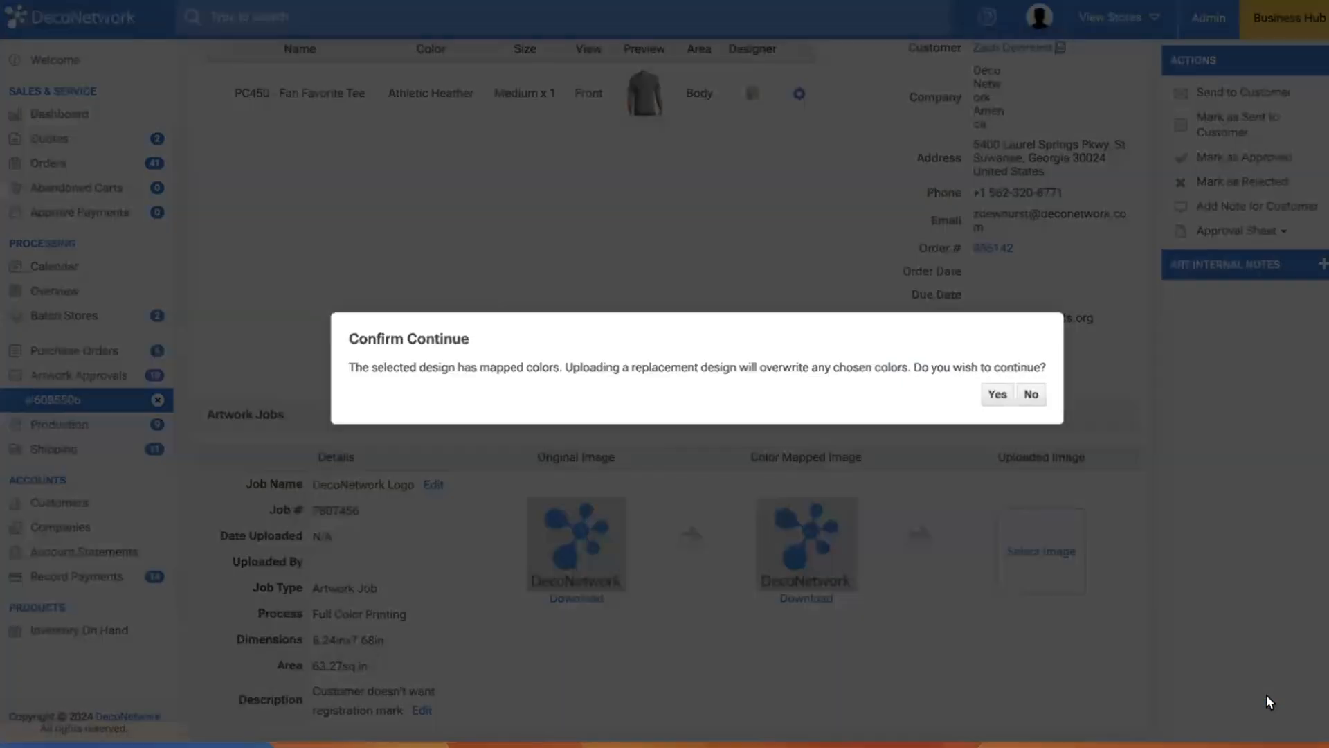
click(998, 394)
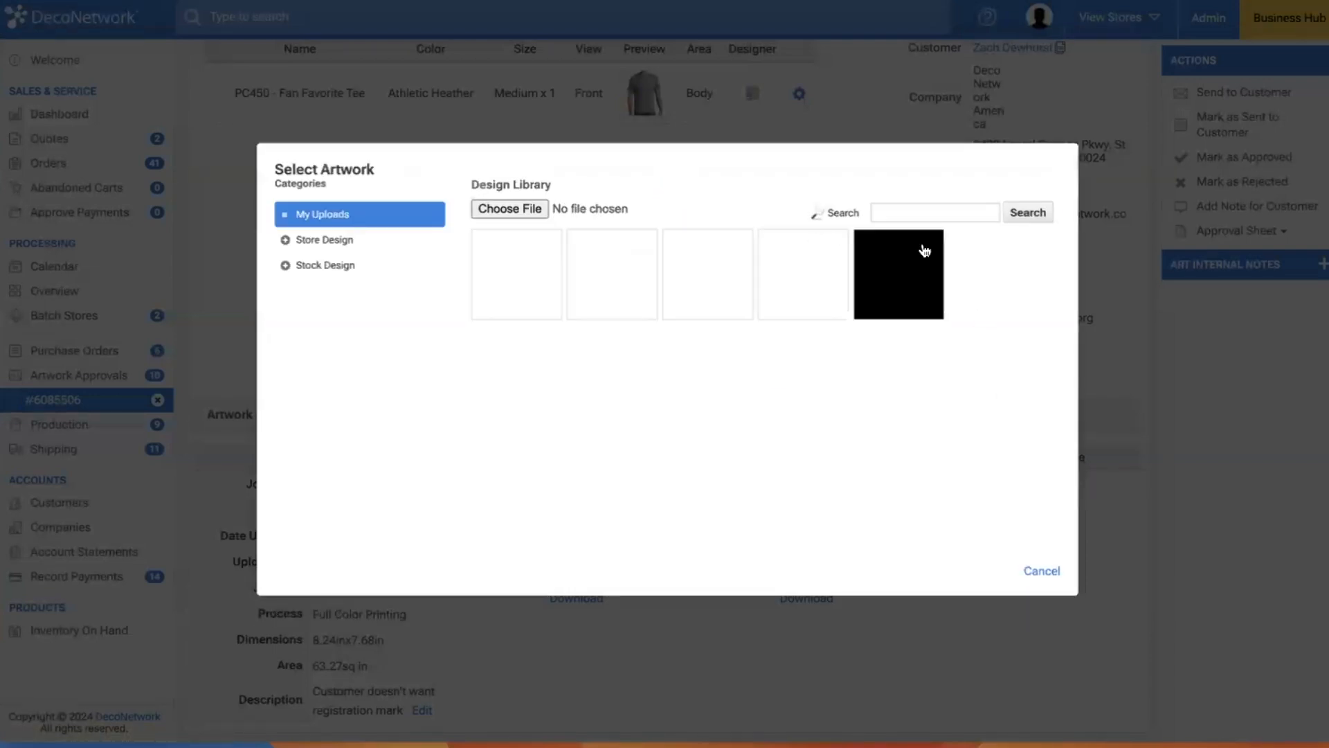
click(521, 216)
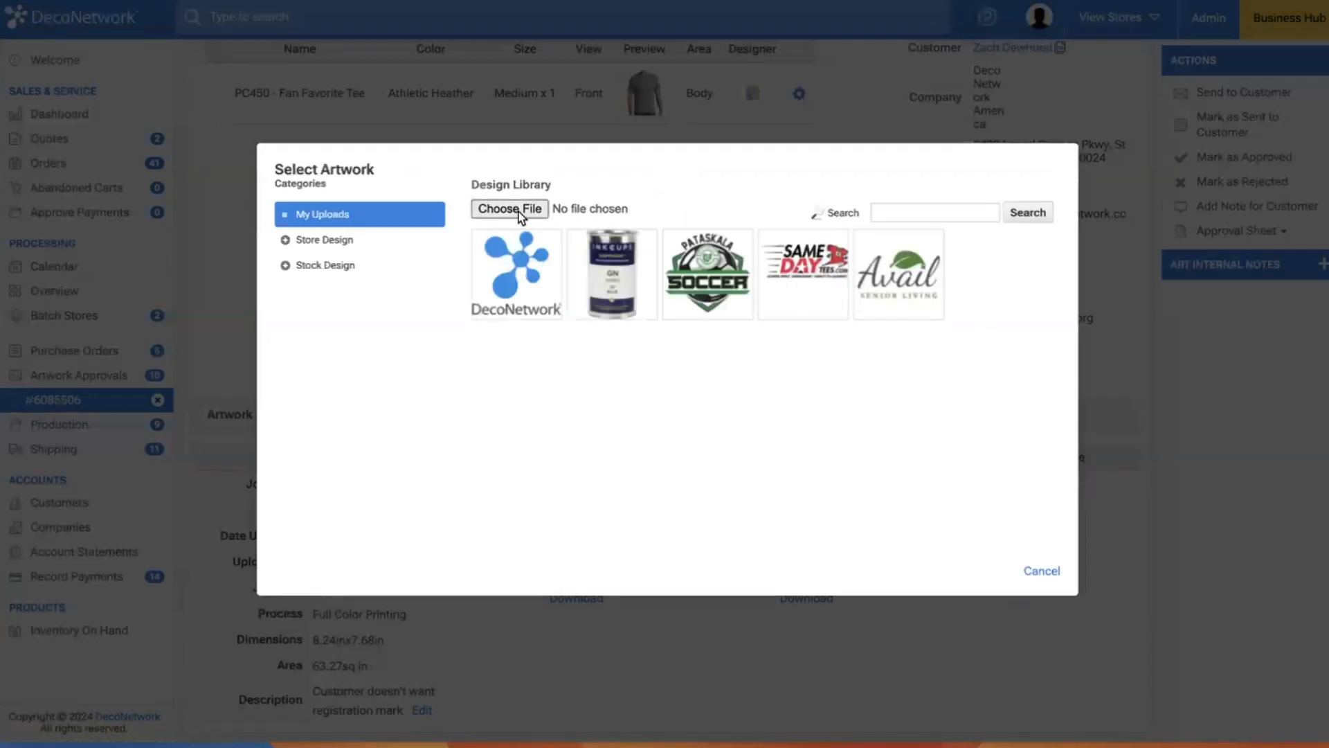
scroll(484, 346, down, 10)
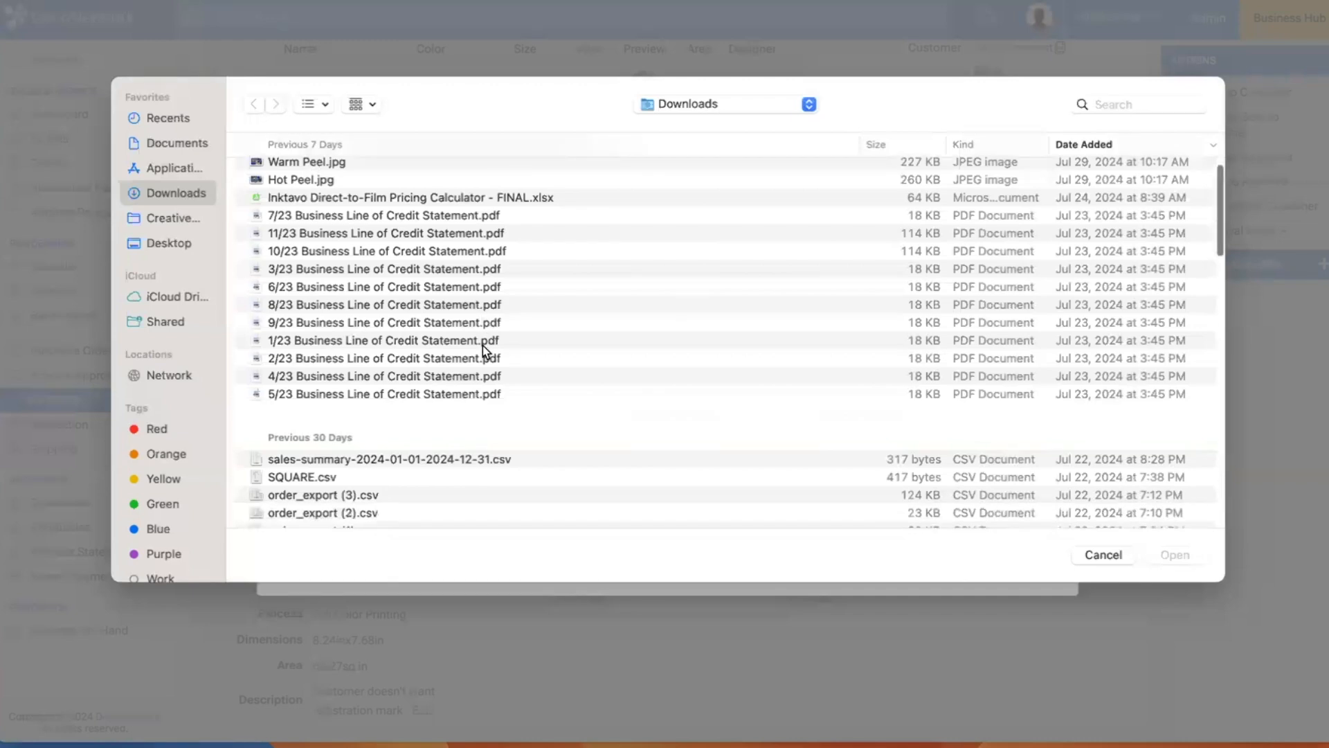
scroll(477, 343, up, 3)
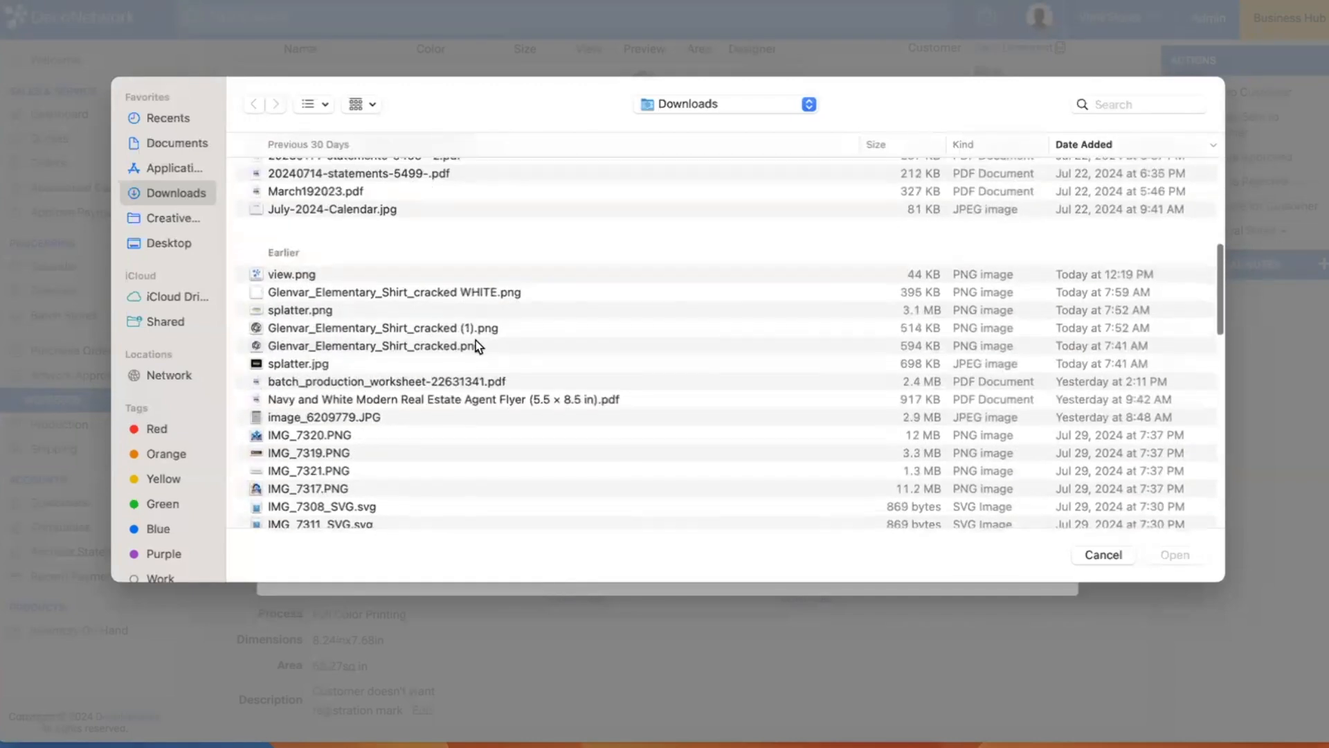
double_click(342, 277)
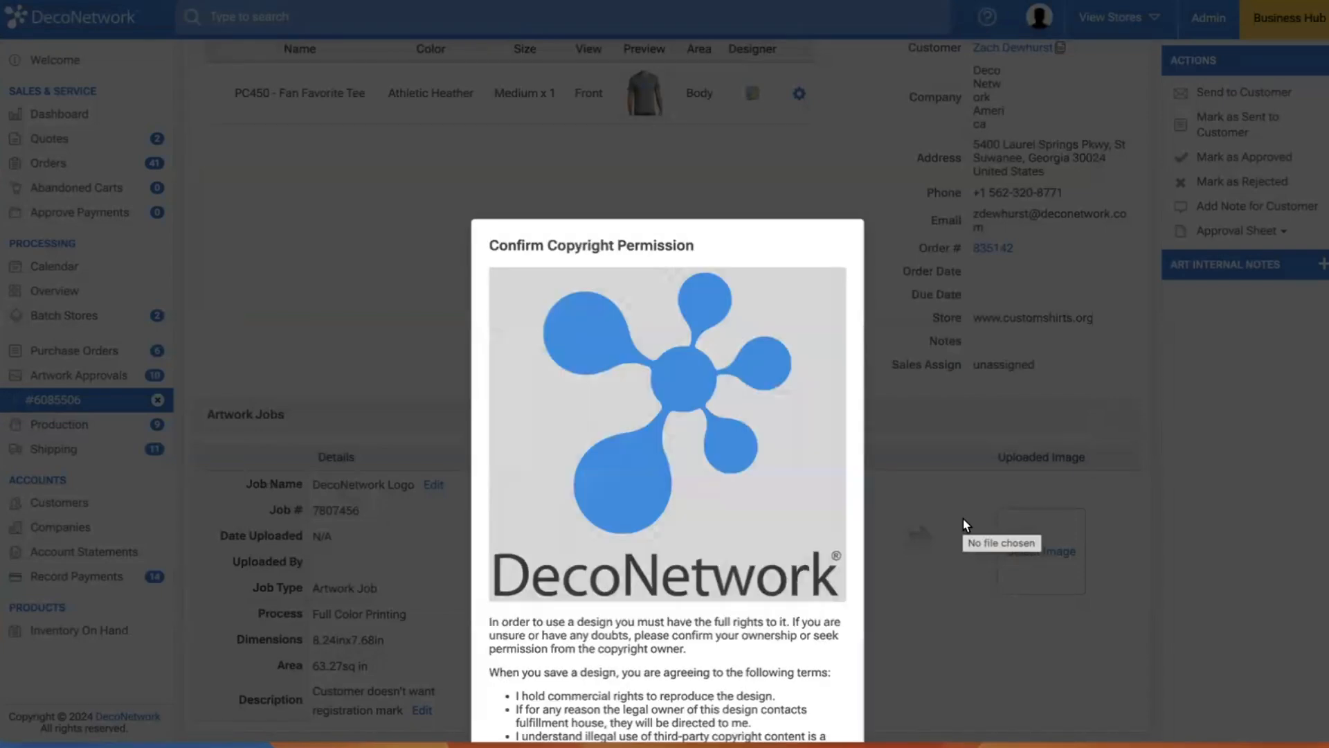
Declare permission to use the logo file, complete its upload and acknowledge the artwork quality alert.
scroll(568, 588, down, 2)
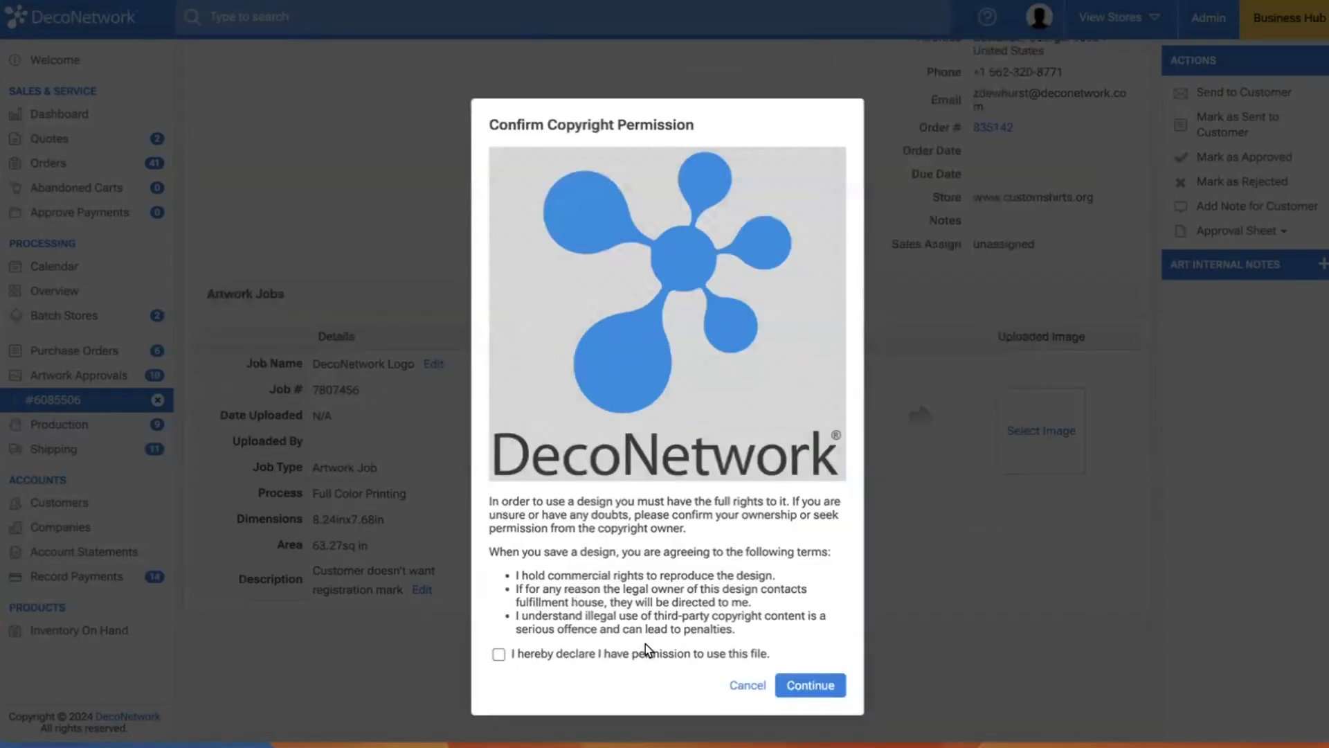
click(498, 654)
click(824, 684)
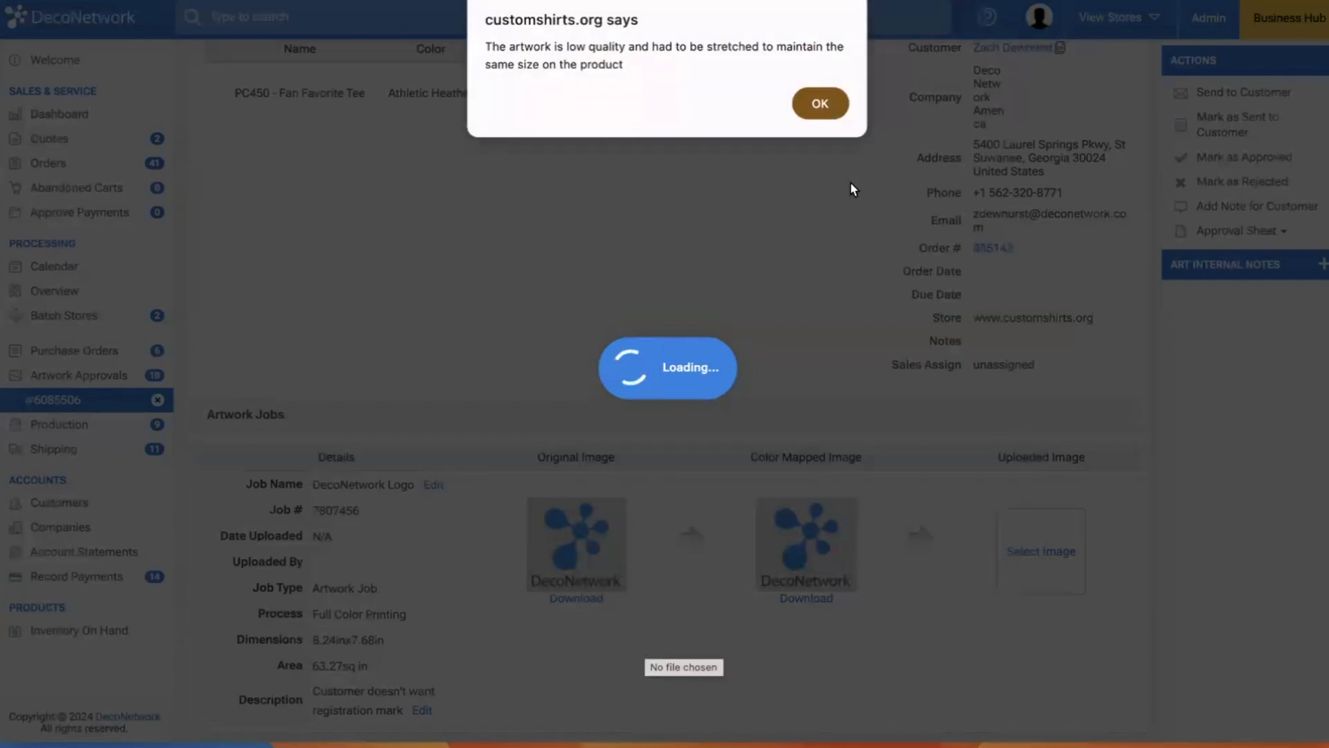
click(819, 105)
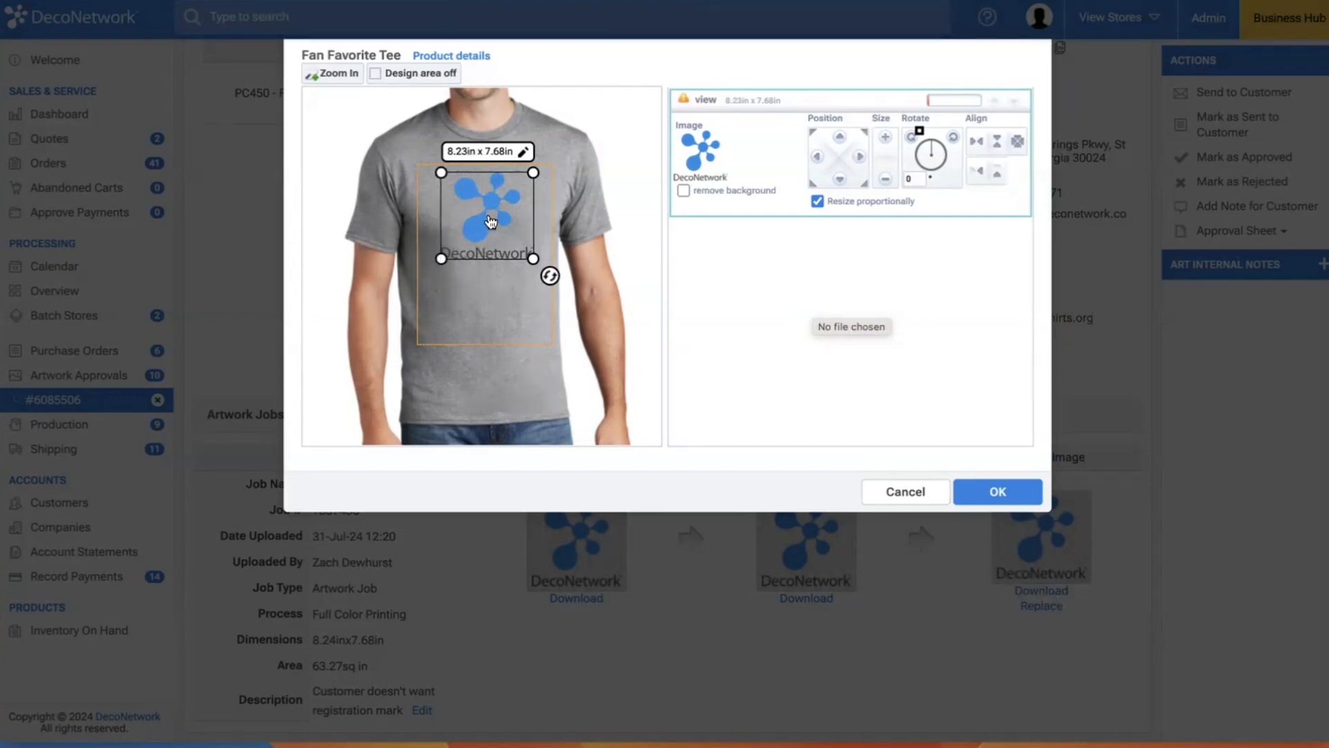
Shrink the logo to about 3.60 x 3.36 in, place it on the shirt's left chest, confirm the placement and check the preview.
drag(490, 222, 505, 219)
drag(456, 257, 512, 203)
drag(528, 191, 530, 189)
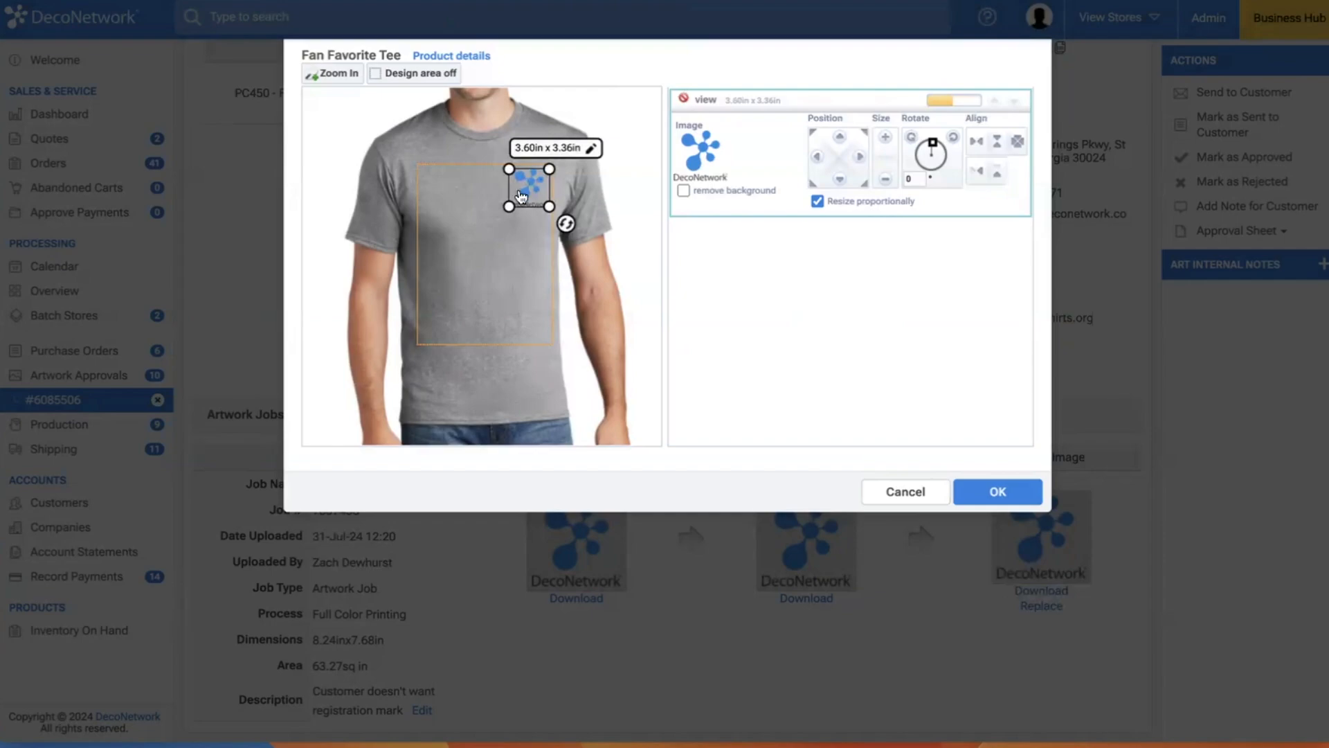
click(1000, 493)
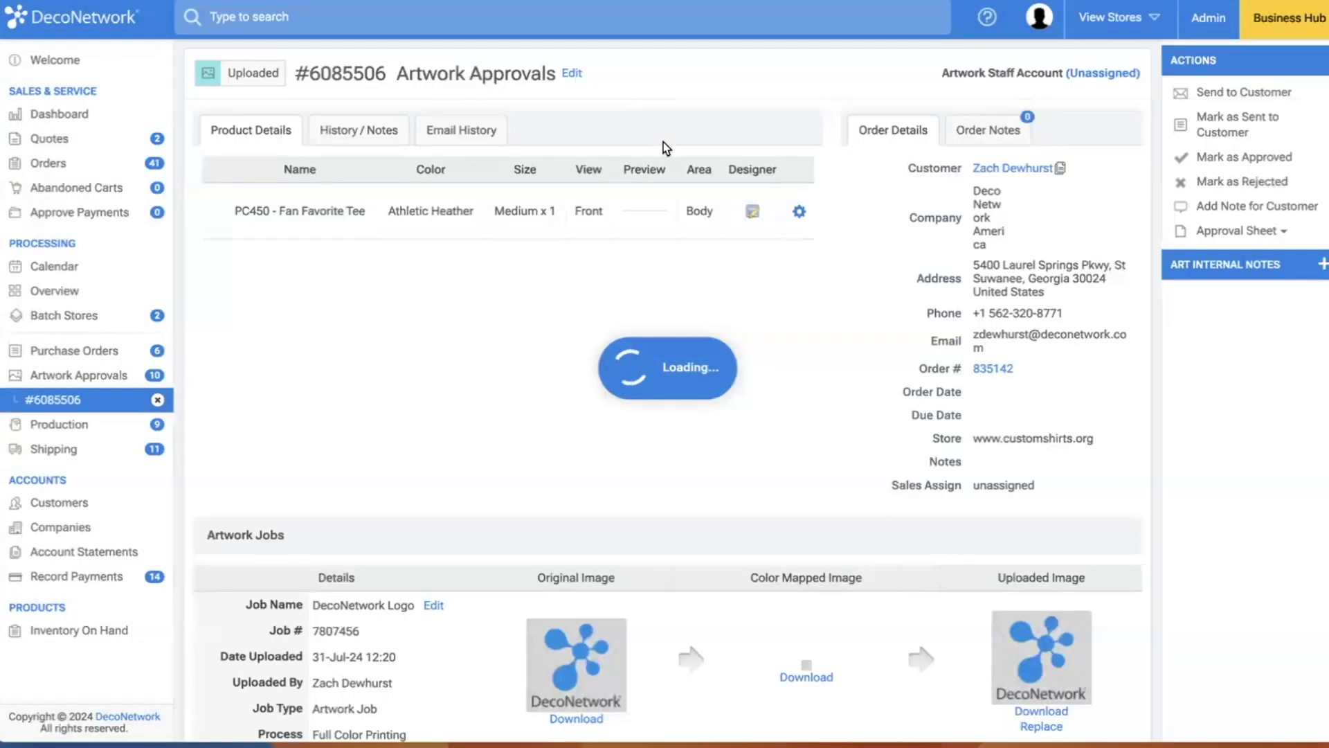
mouse_move(642, 208)
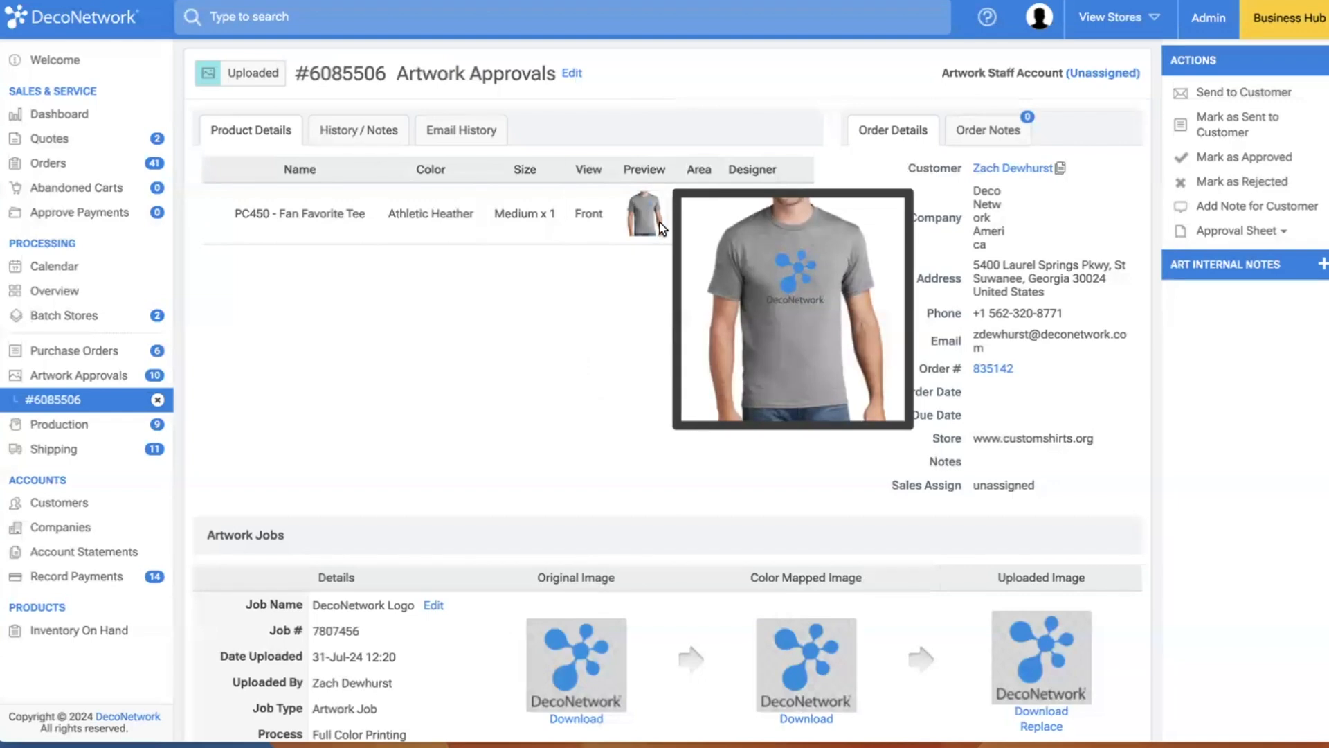
Review the updated logo job and the artwork approval's order notes and order details.
scroll(738, 338, down, 2)
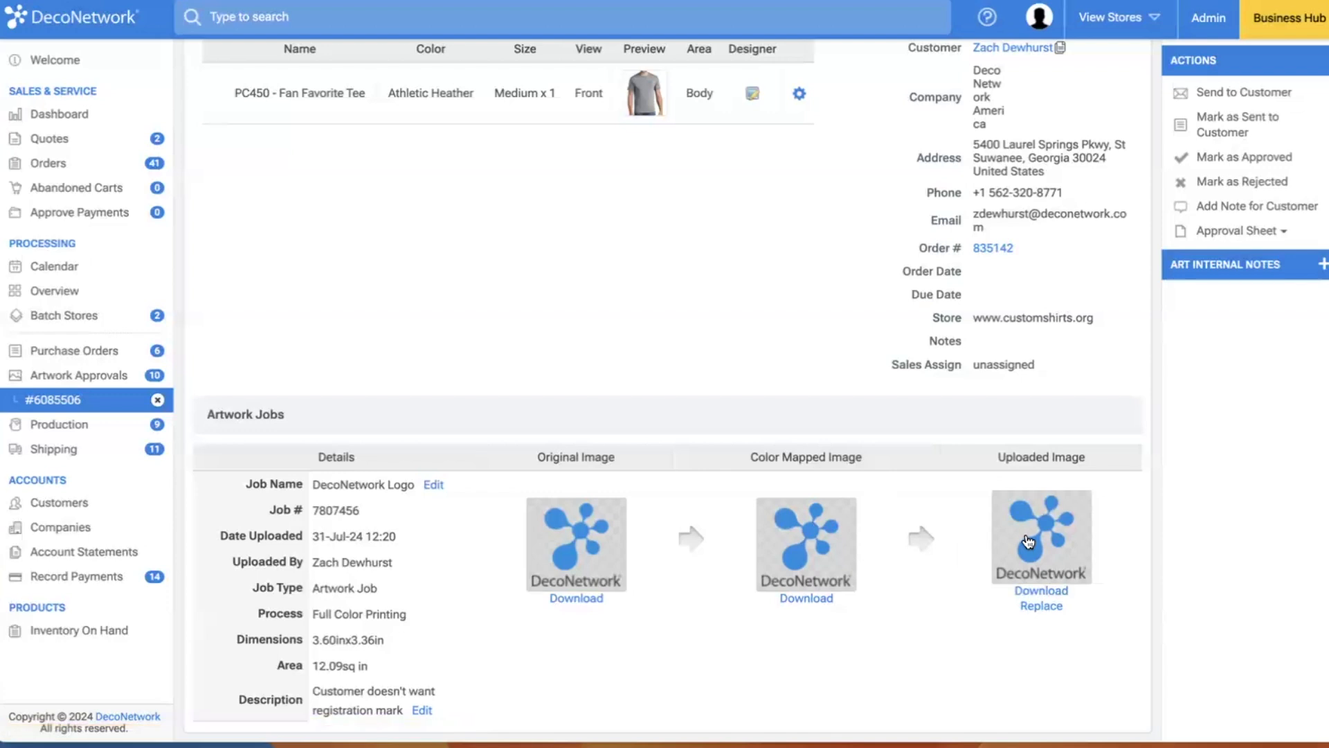
scroll(983, 148, up, 2)
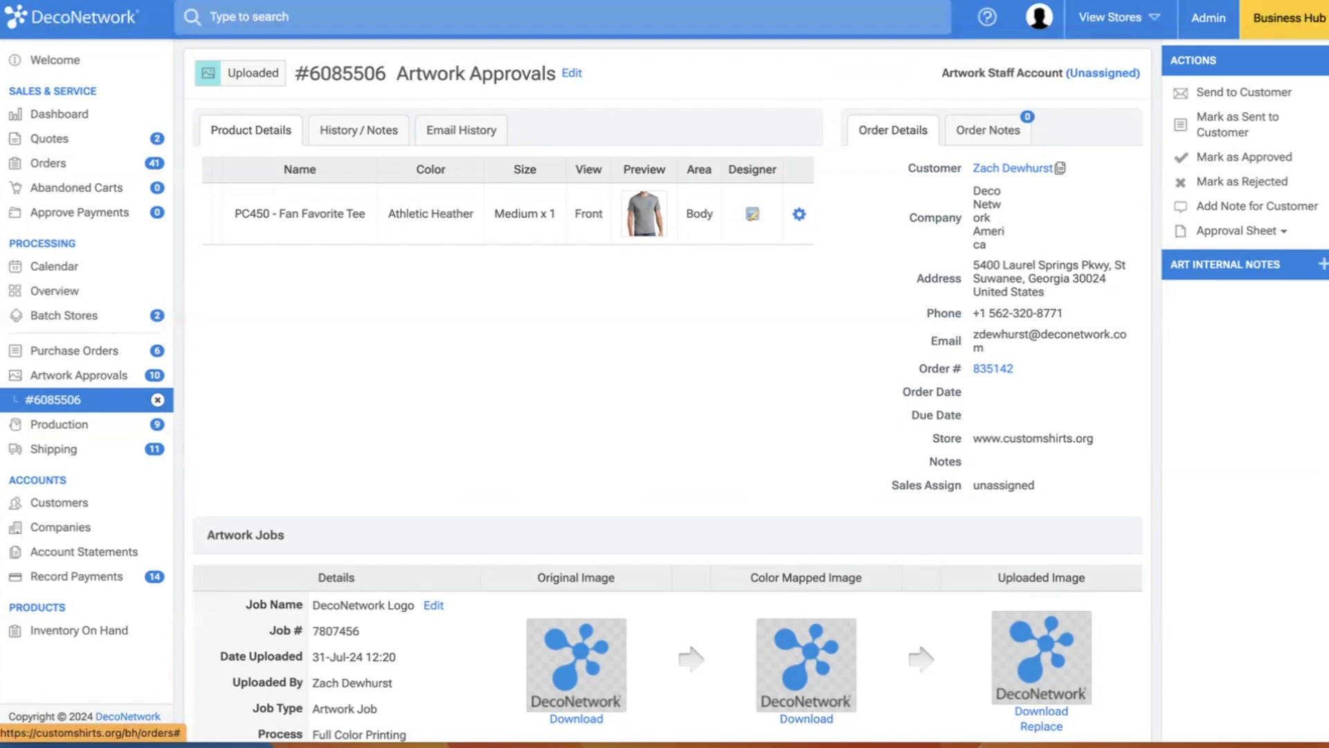
click(974, 133)
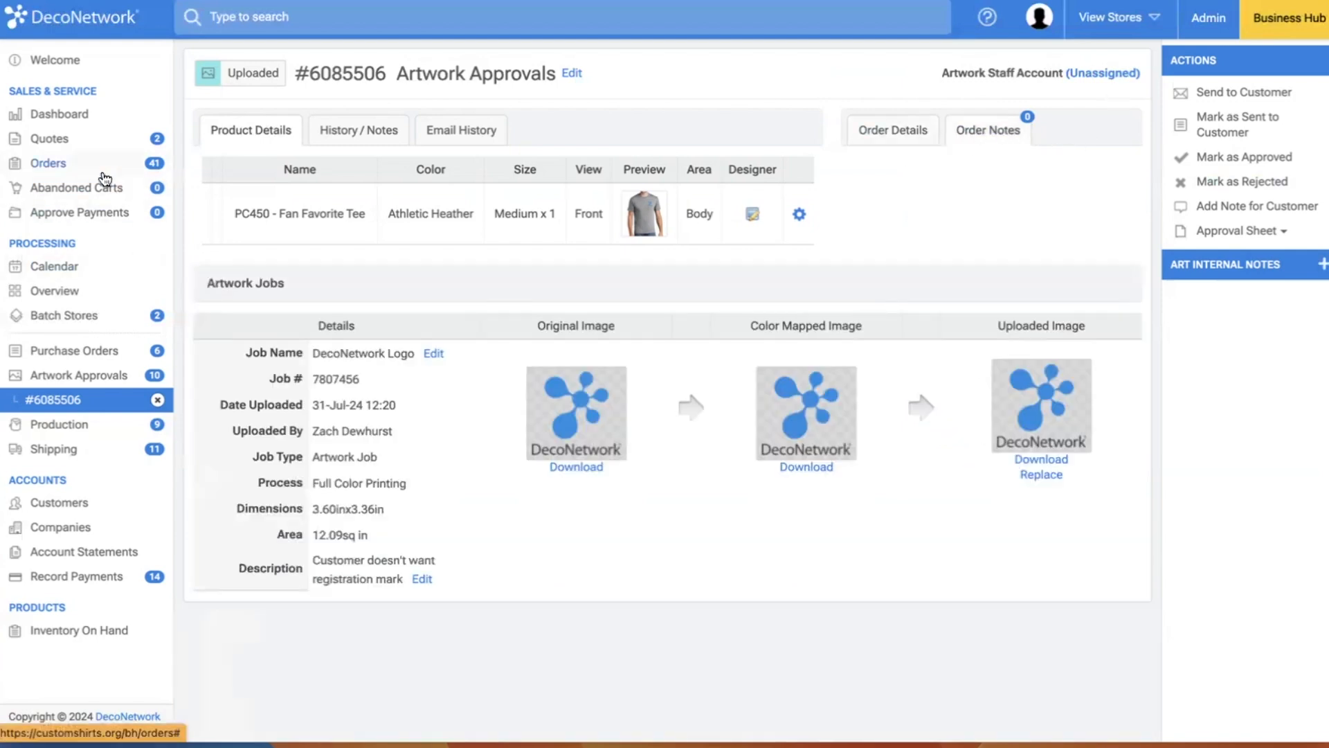
click(49, 163)
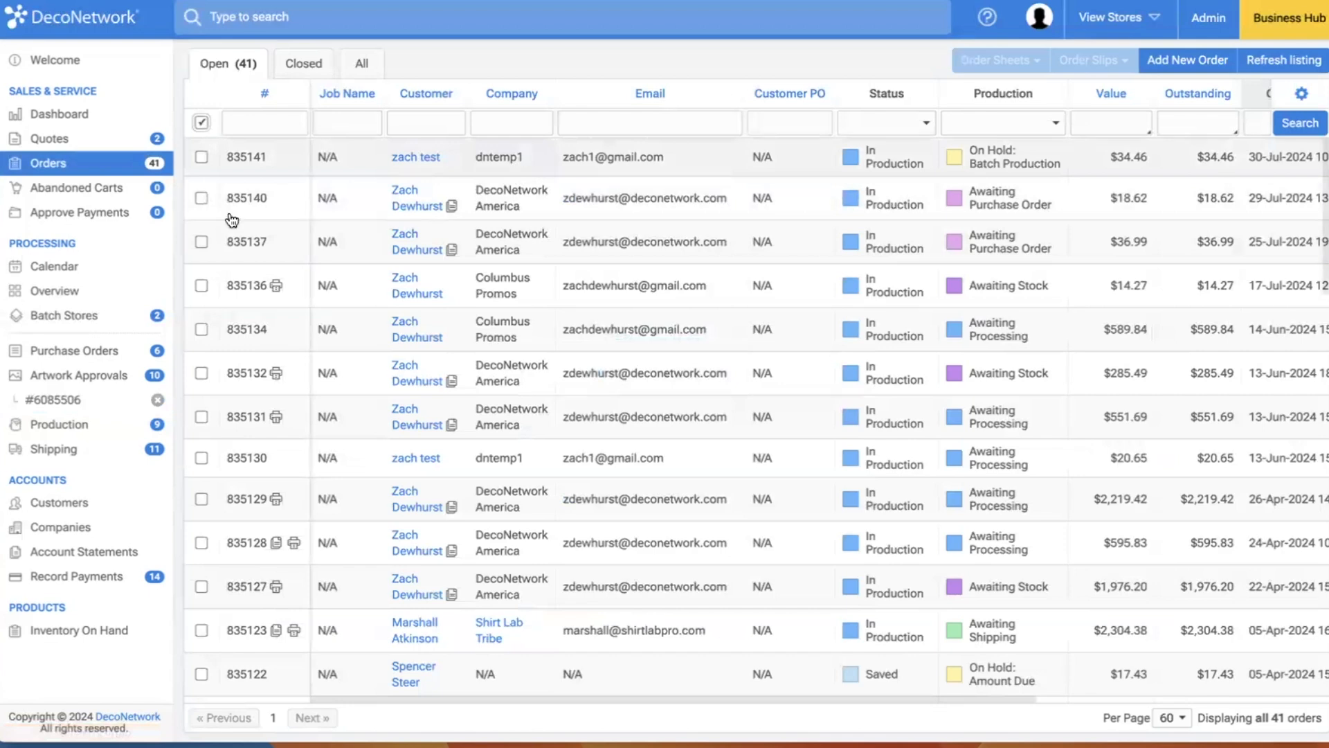
click(66, 401)
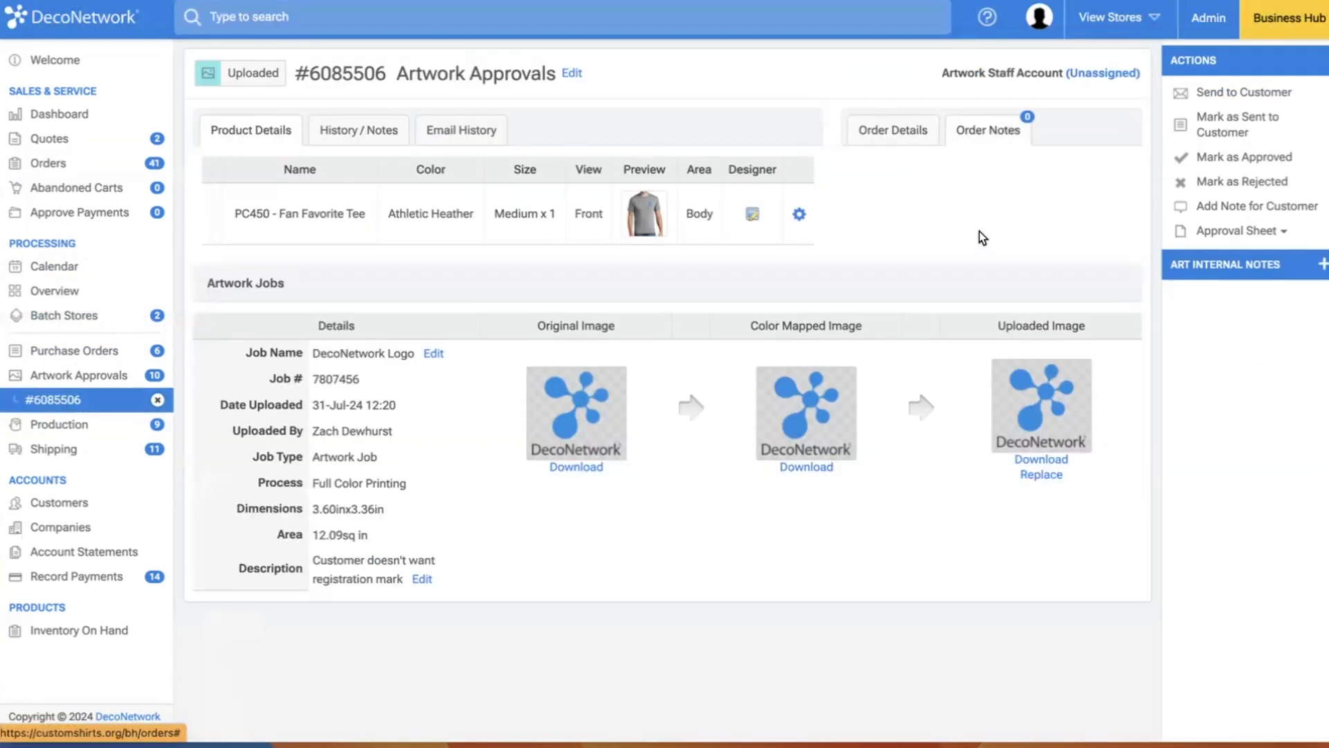
click(897, 132)
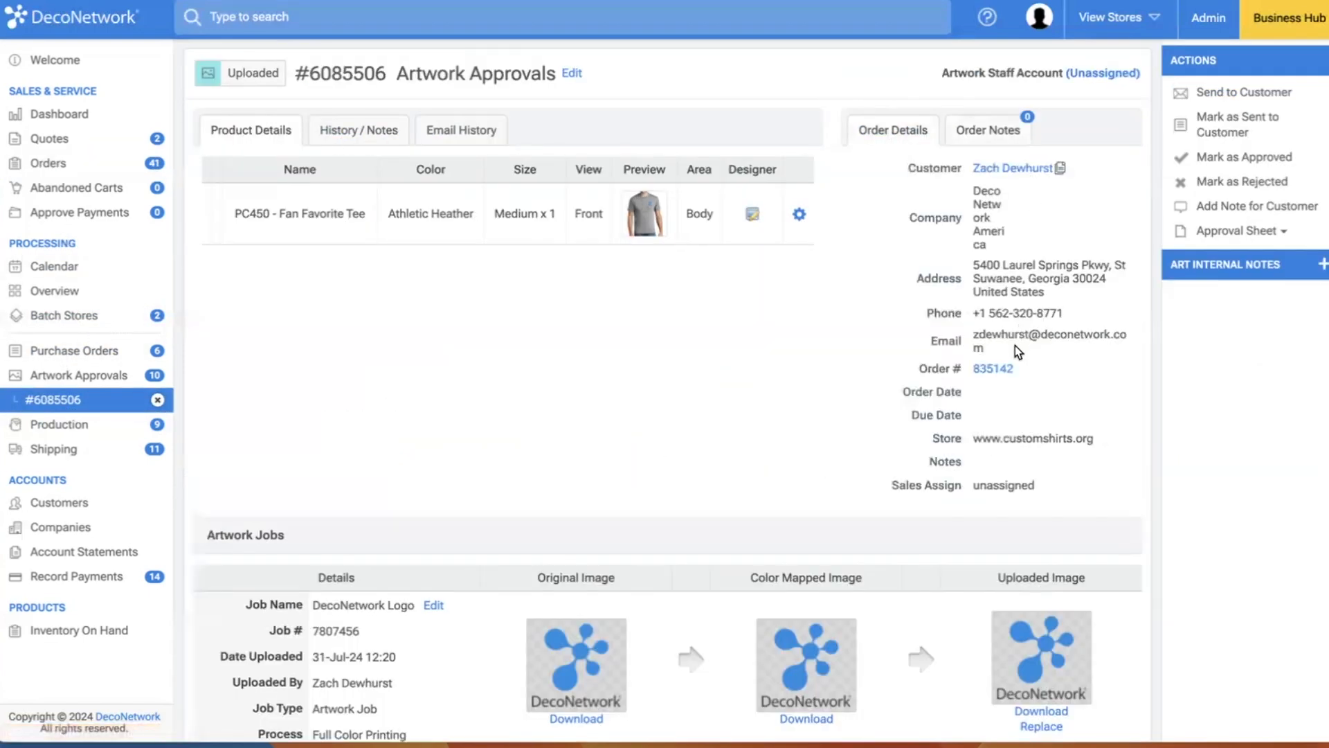
Open the linked quote, enter "These are order notes" in its Notes field, and save it without a note to the customer.
click(993, 368)
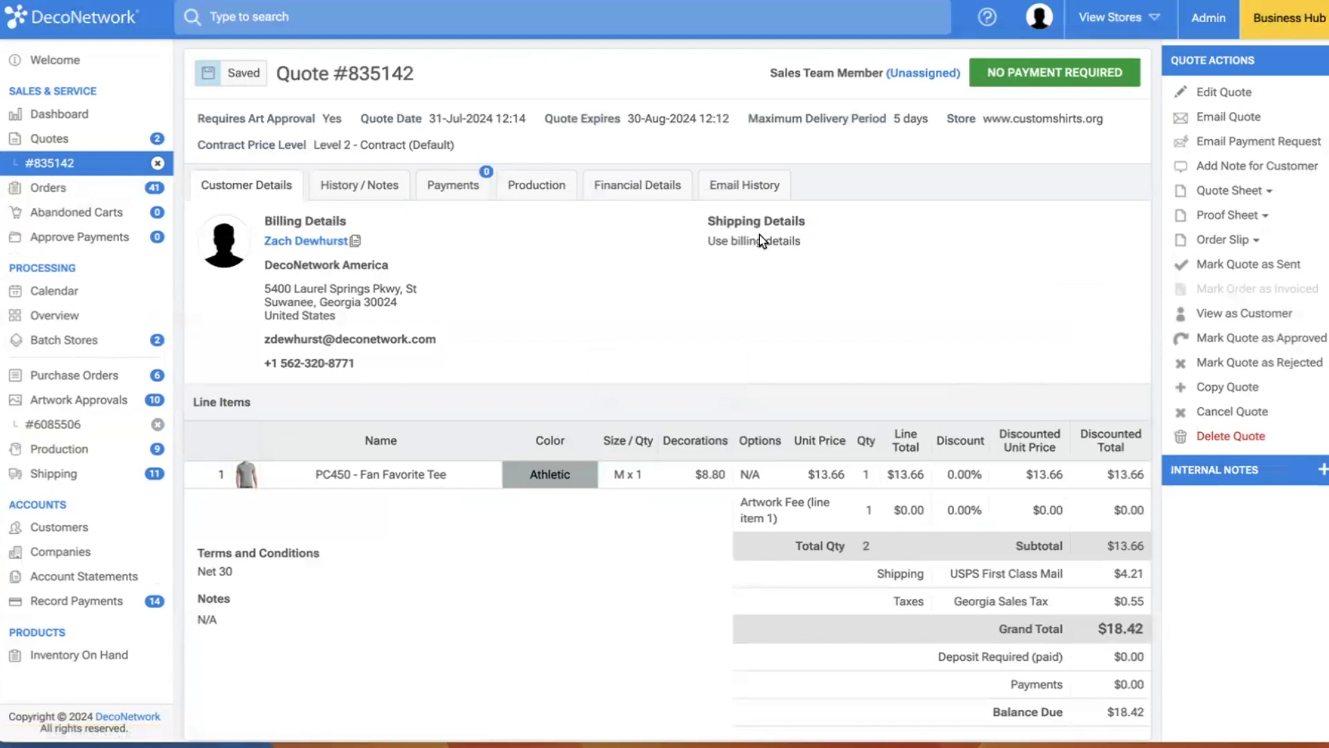
click(1229, 90)
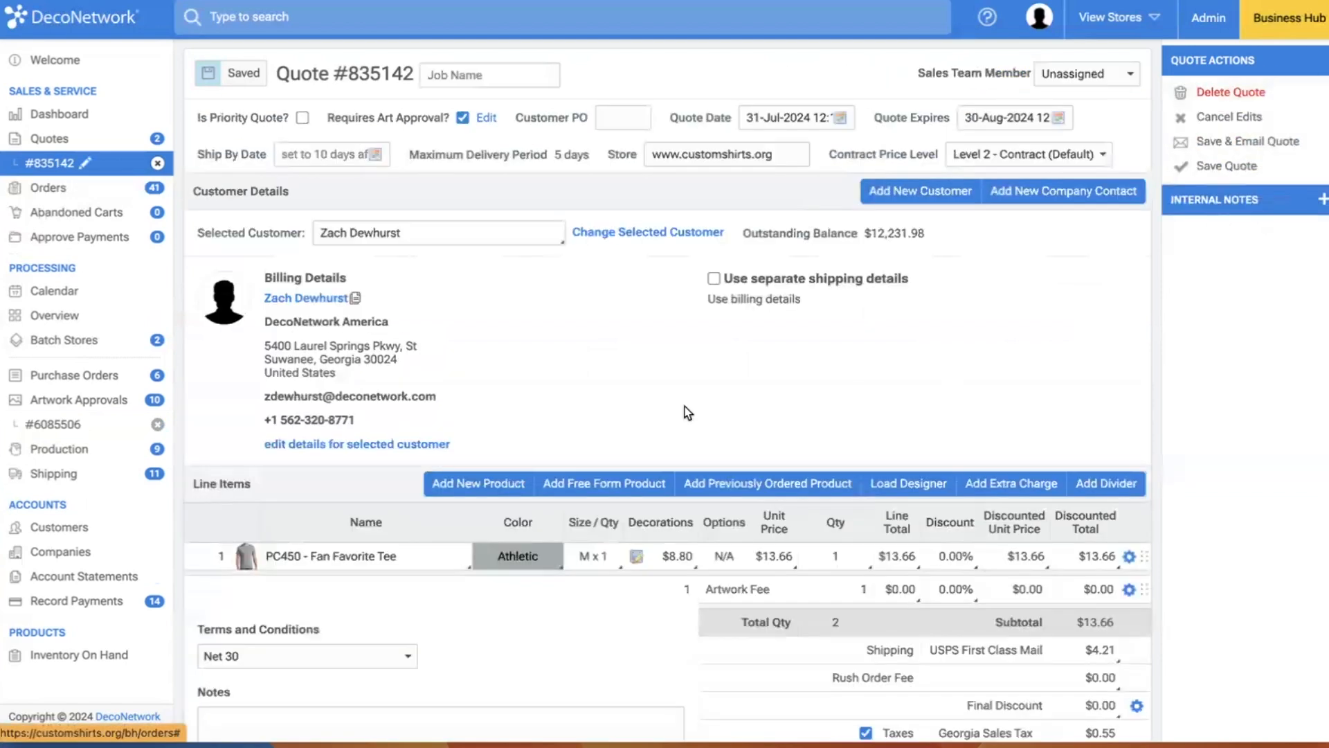
scroll(684, 405, down, 2)
click(369, 595)
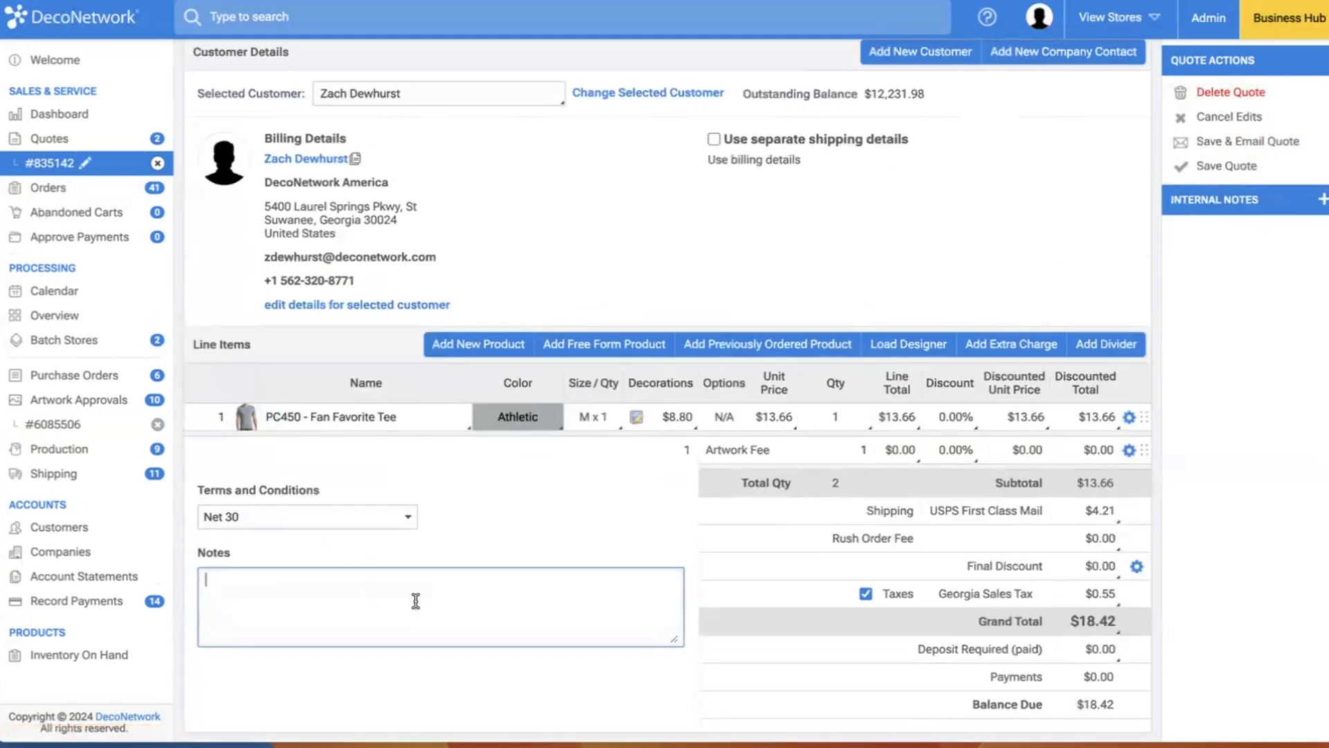
text(These are order notes)
click(1232, 171)
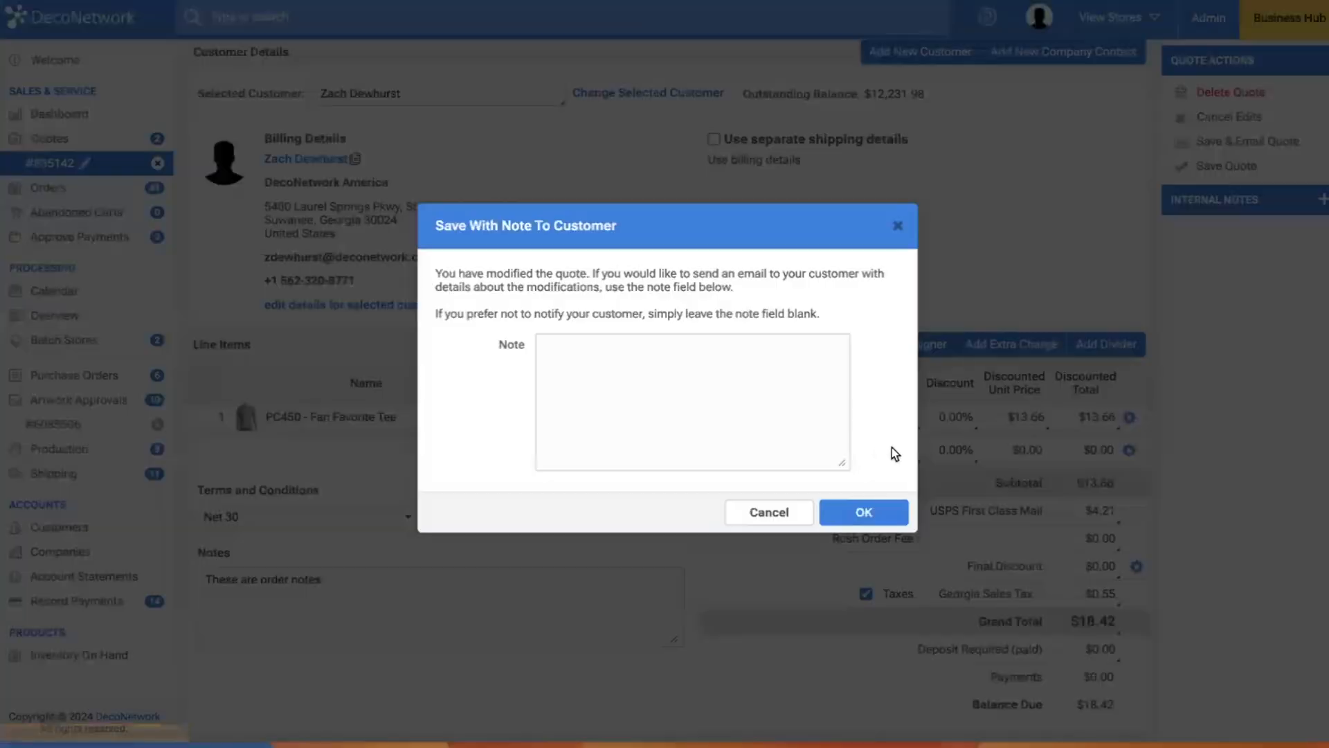
click(865, 513)
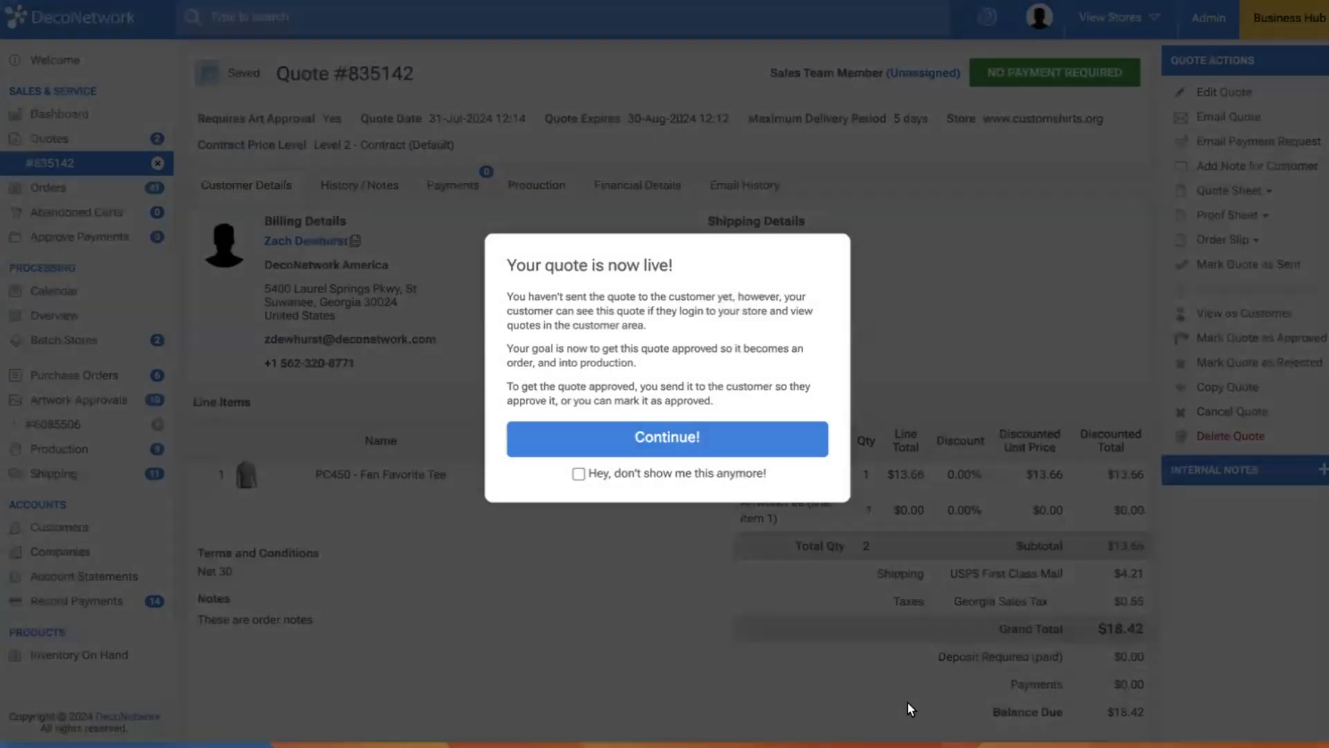
click(787, 446)
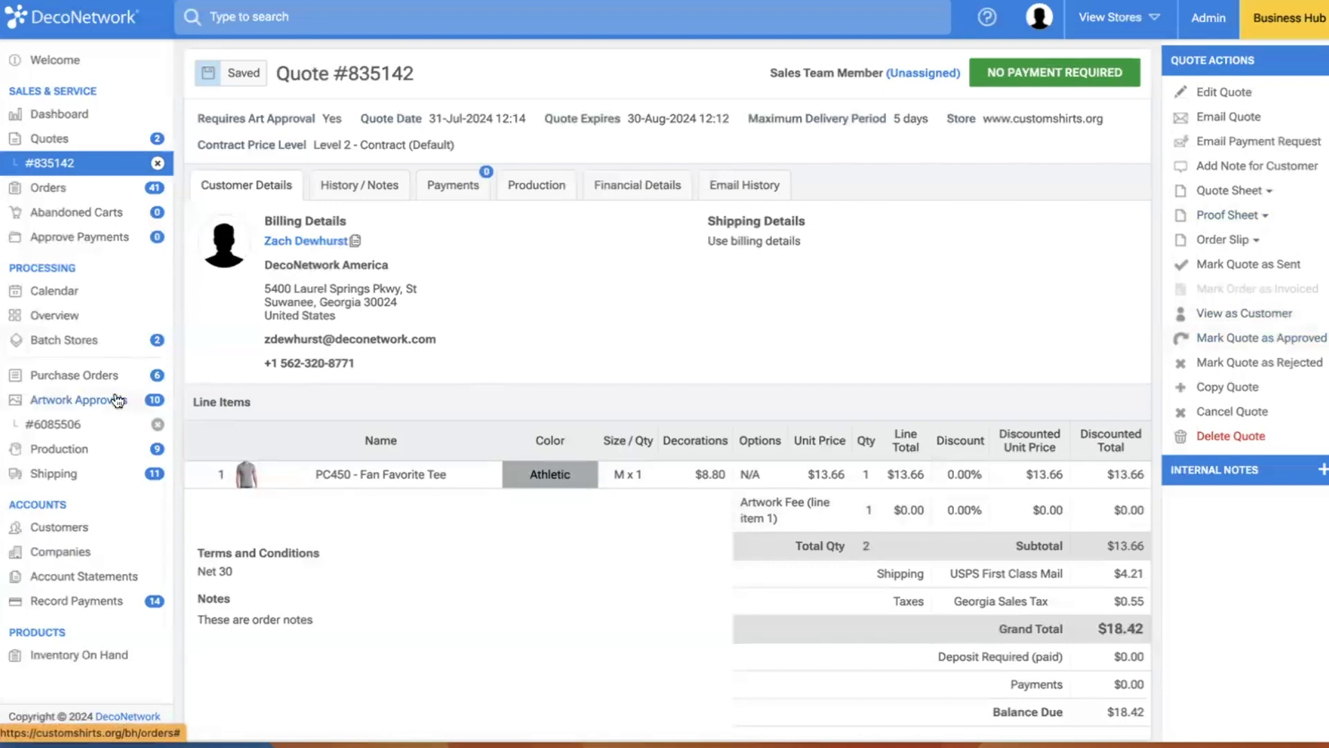
Reopen the artwork approval and check its Order Notes and the logo job's Description.
click(79, 425)
click(979, 132)
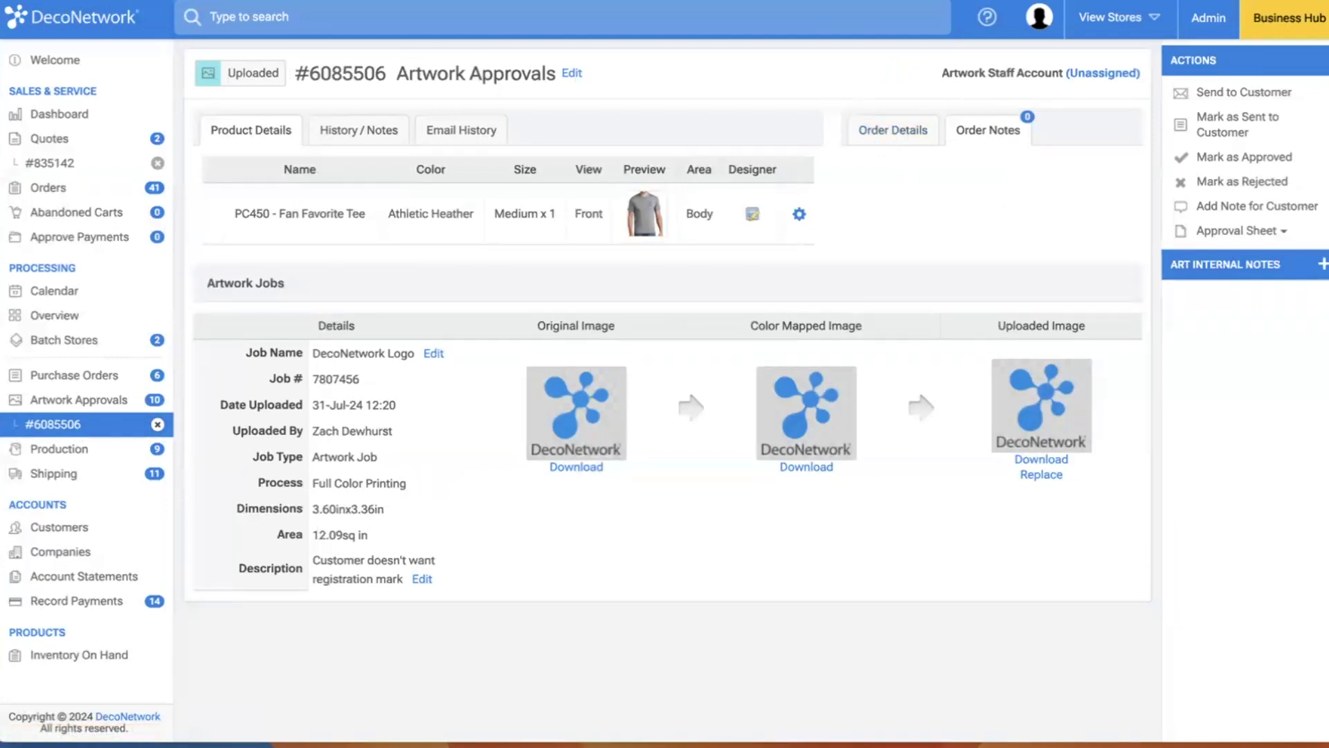
click(99, 409)
drag(248, 566, 378, 564)
click(352, 566)
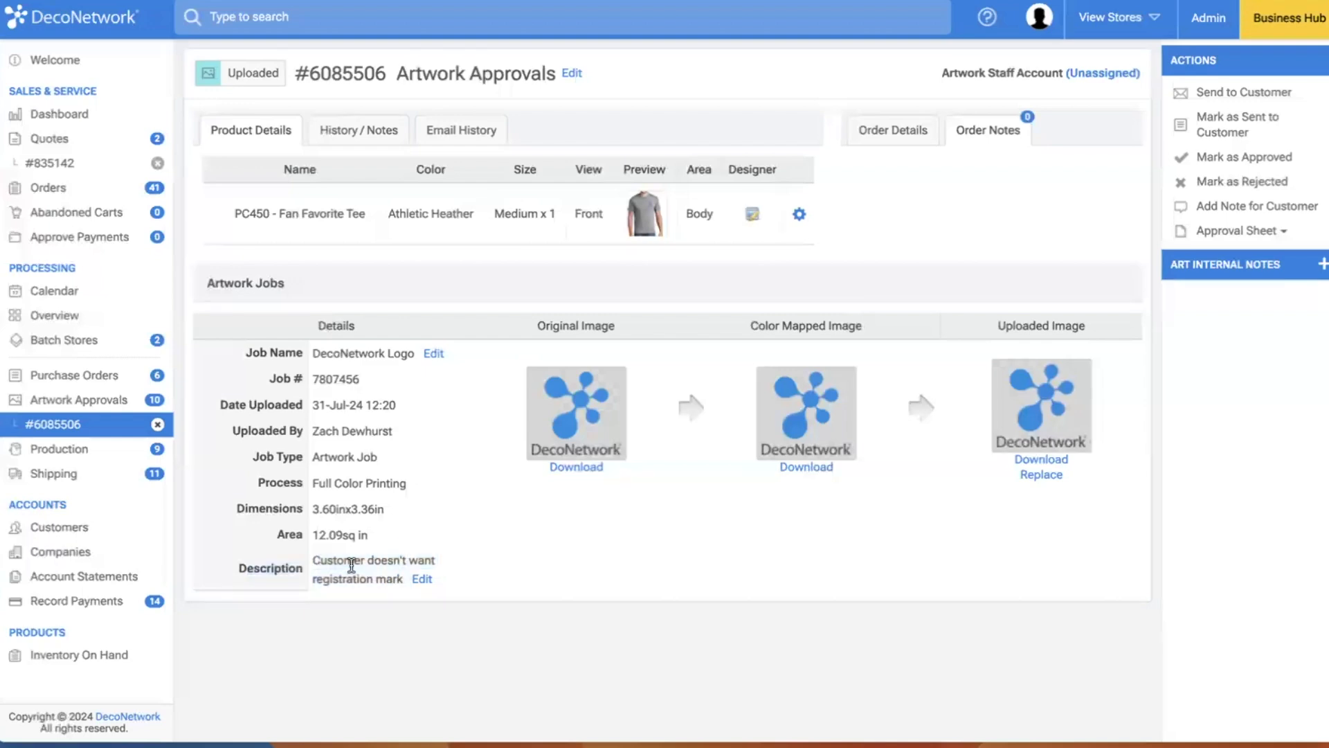
Open the quote for editing, inspect the logo's required-change description in the tee's designer, and close the designer.
click(55, 164)
click(1204, 92)
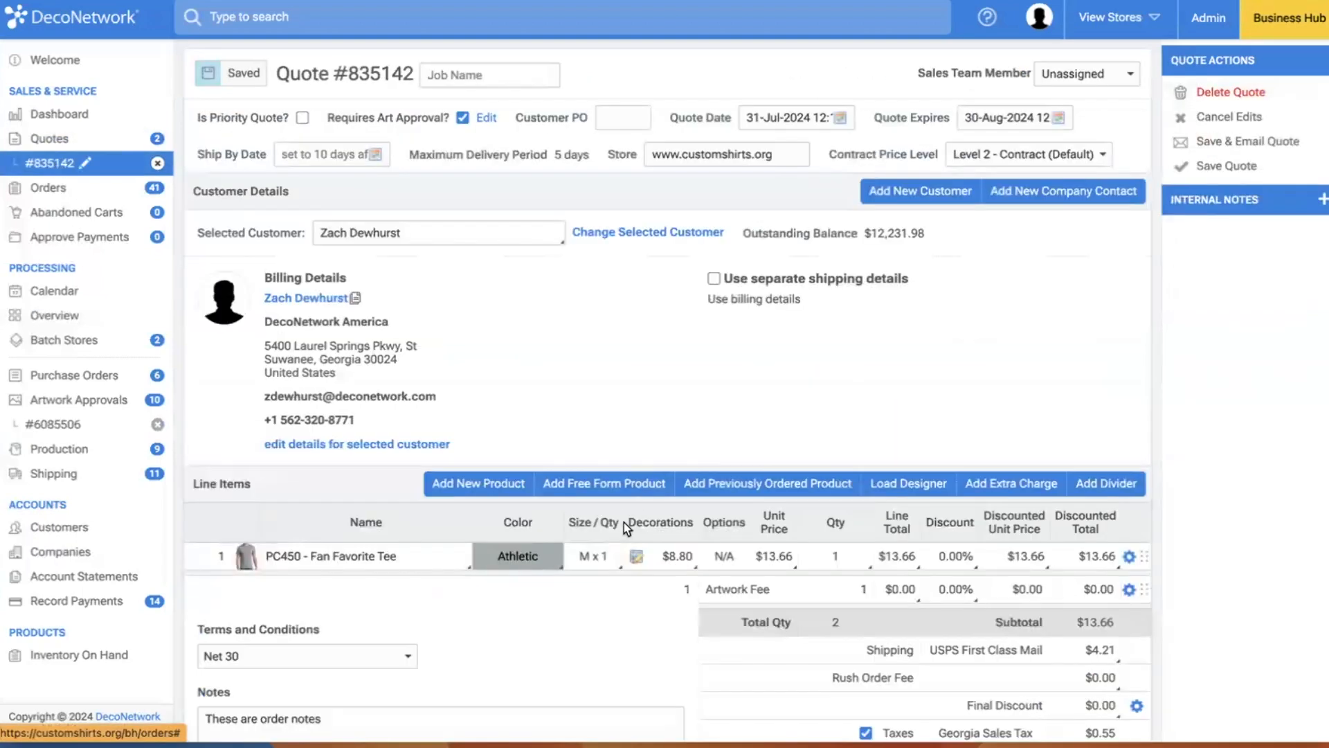
click(633, 552)
scroll(637, 567, down, 2)
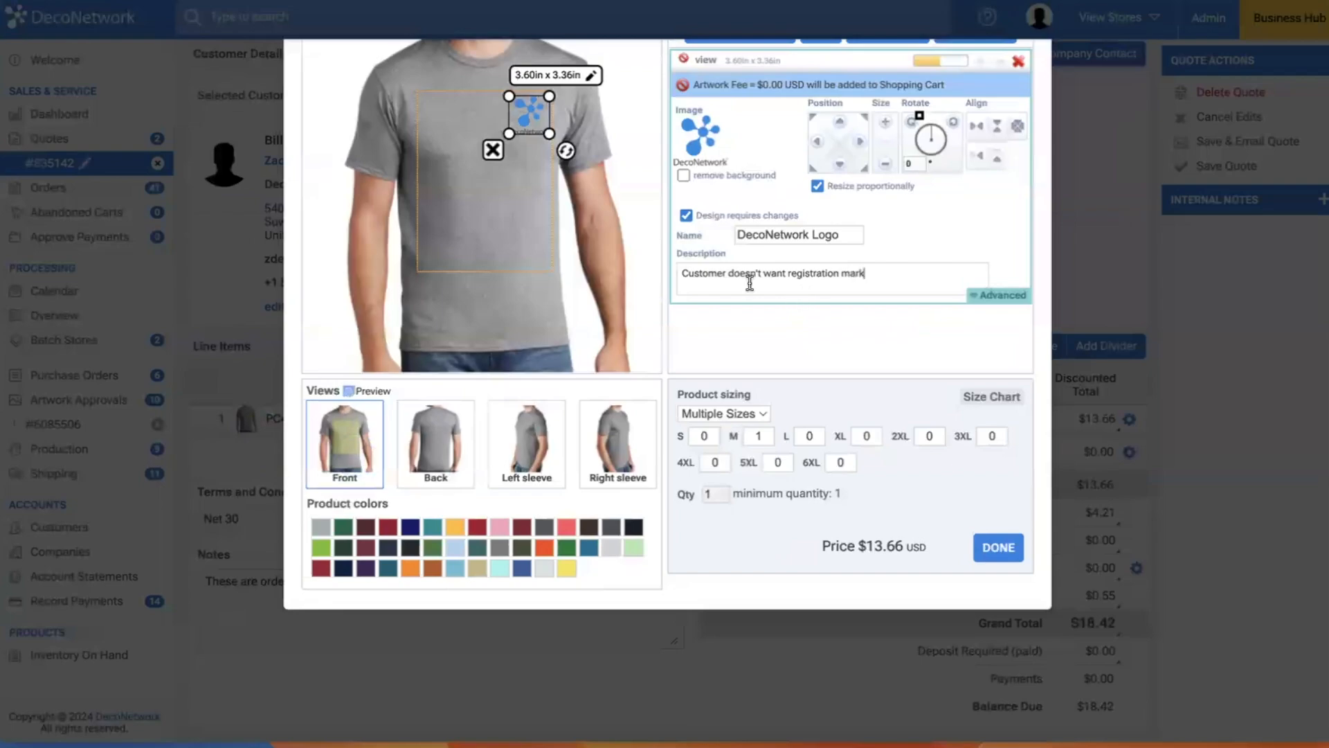
click(795, 258)
click(1001, 552)
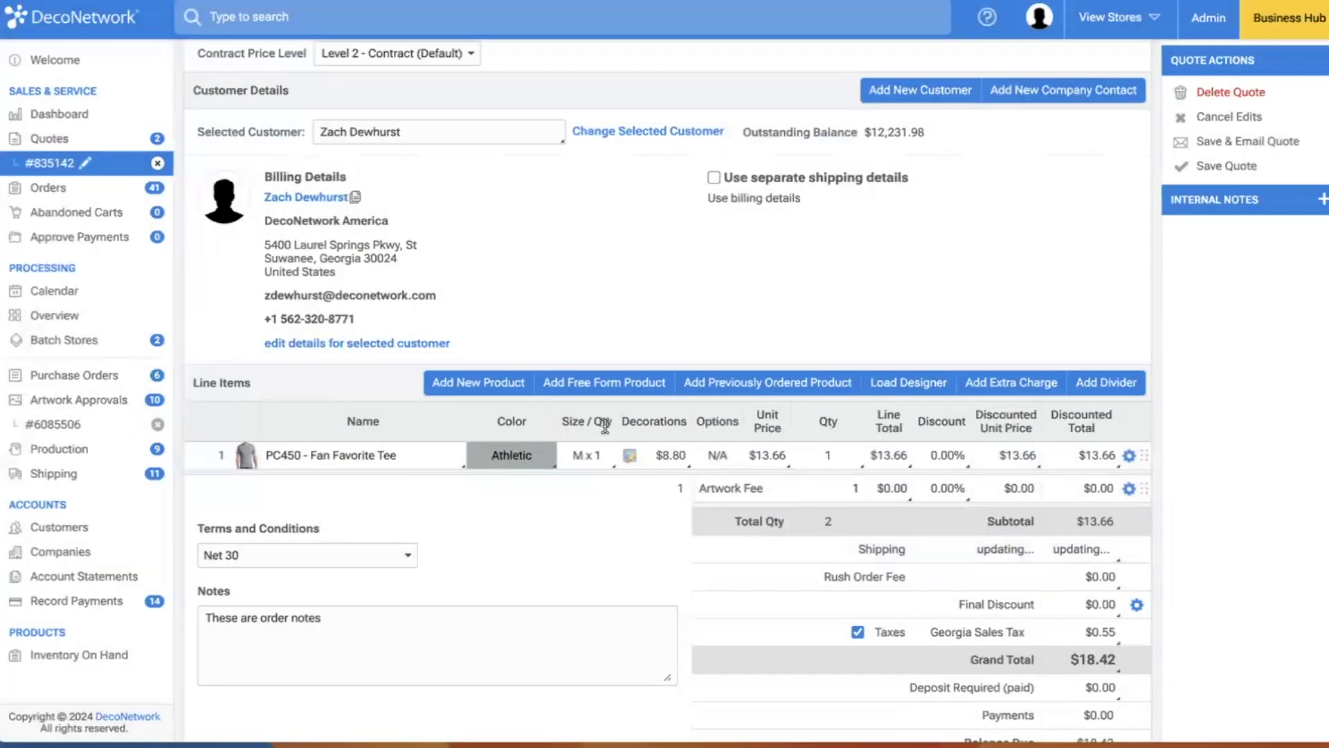
Return to the artwork approval and review its order details and artwork job.
click(78, 430)
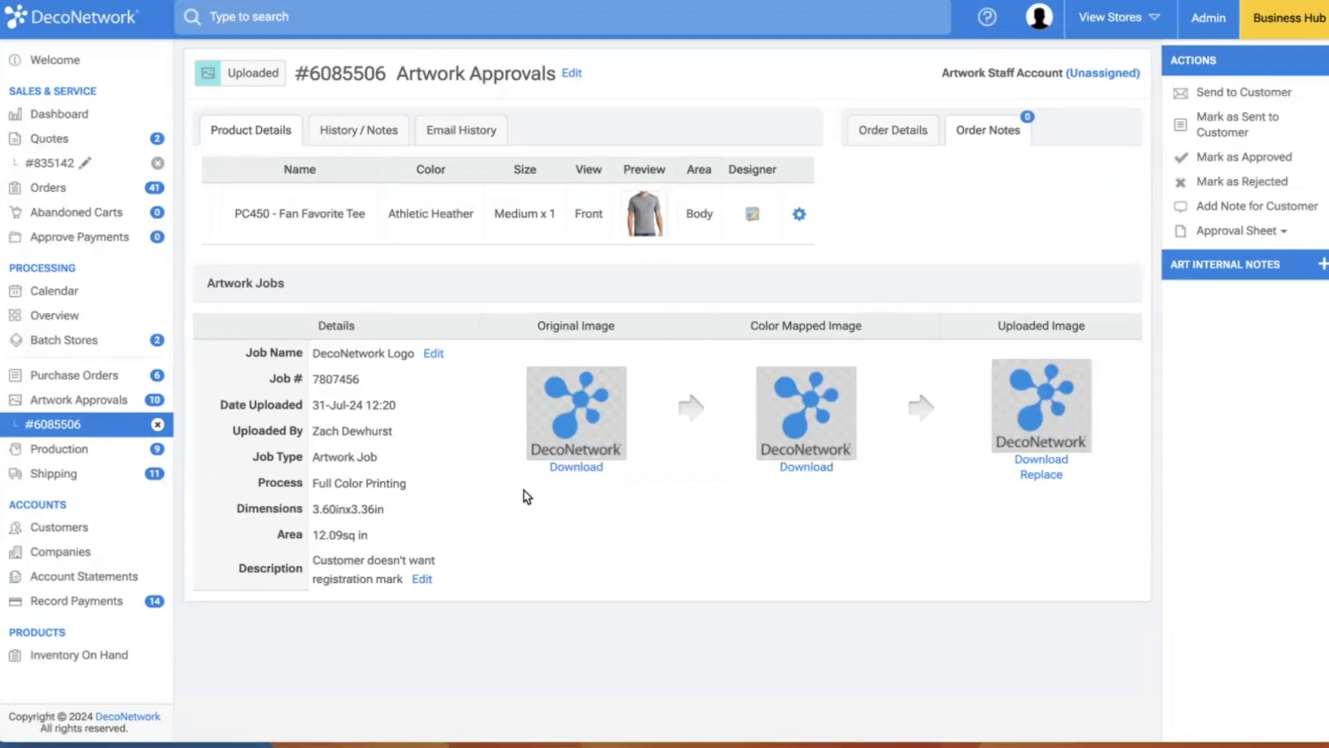
click(884, 131)
scroll(426, 363, down, 2)
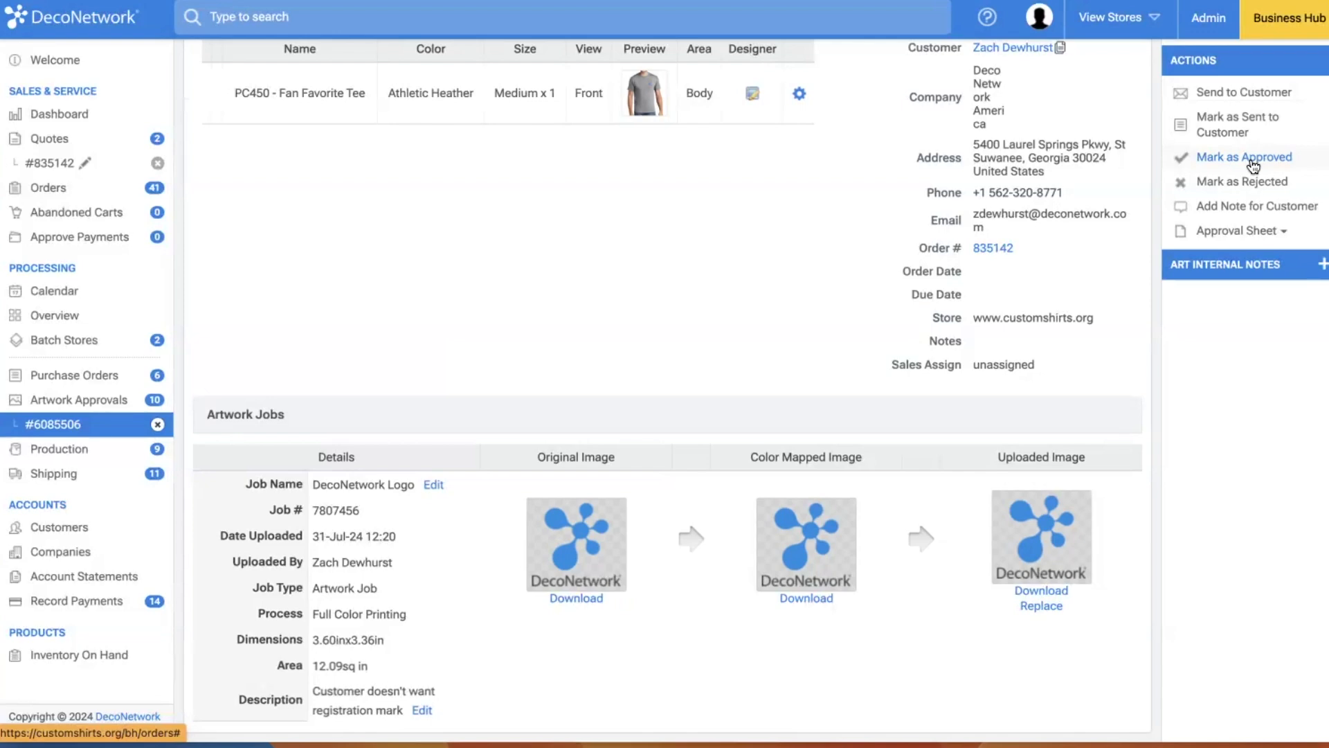
Review the email form for sending the artwork to the customer and close it without sending.
click(1237, 98)
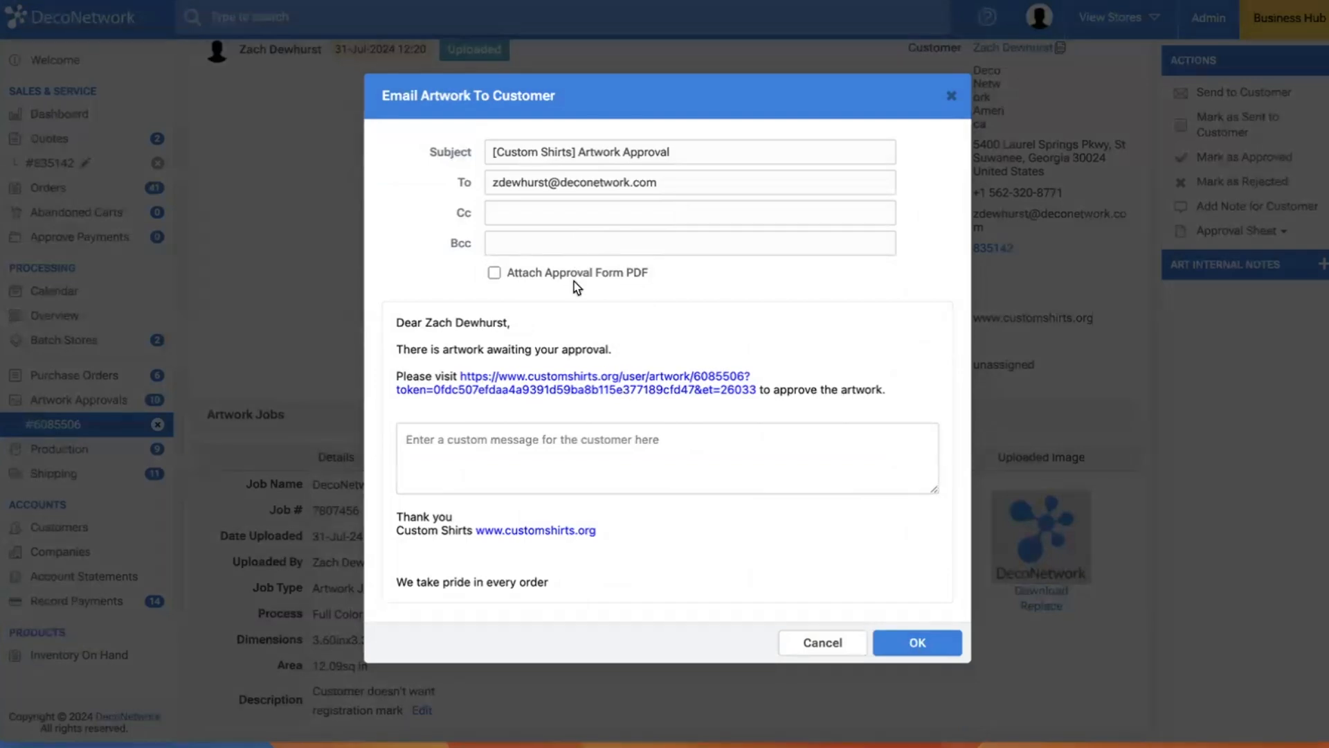
click(953, 98)
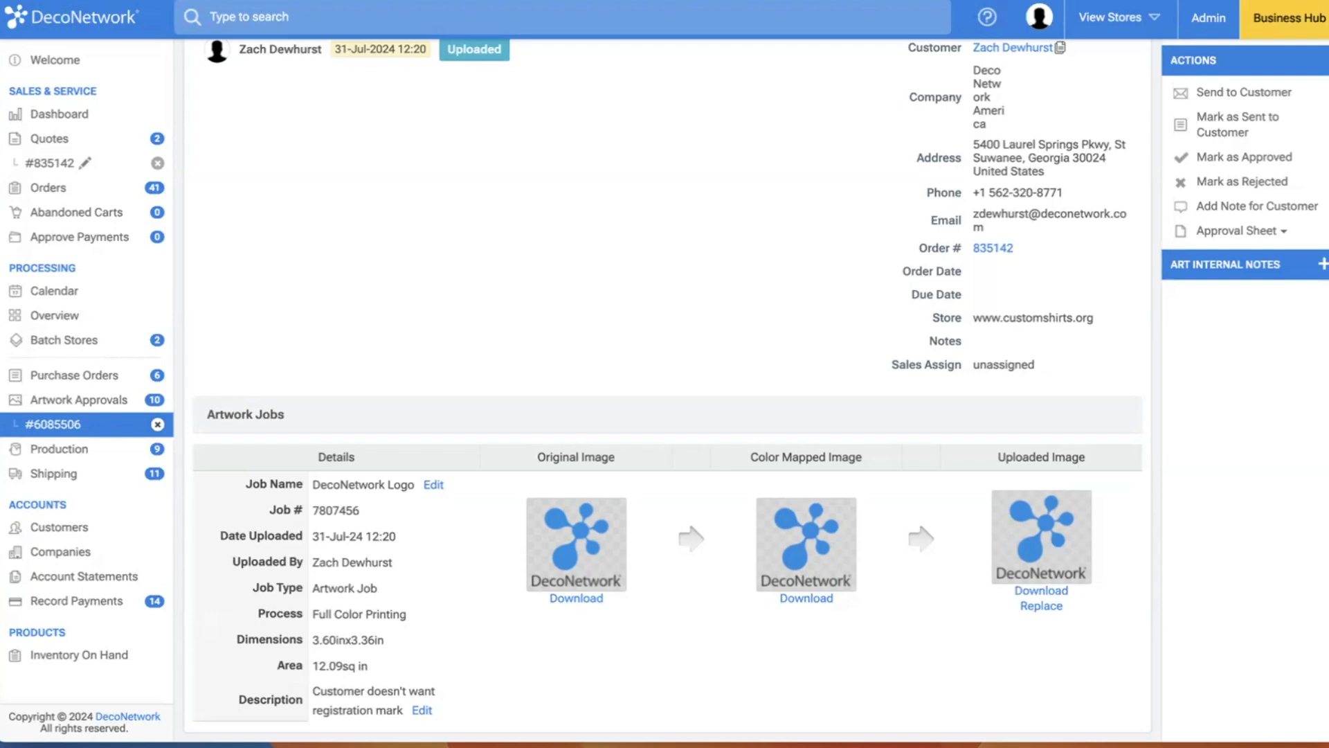
click(1220, 93)
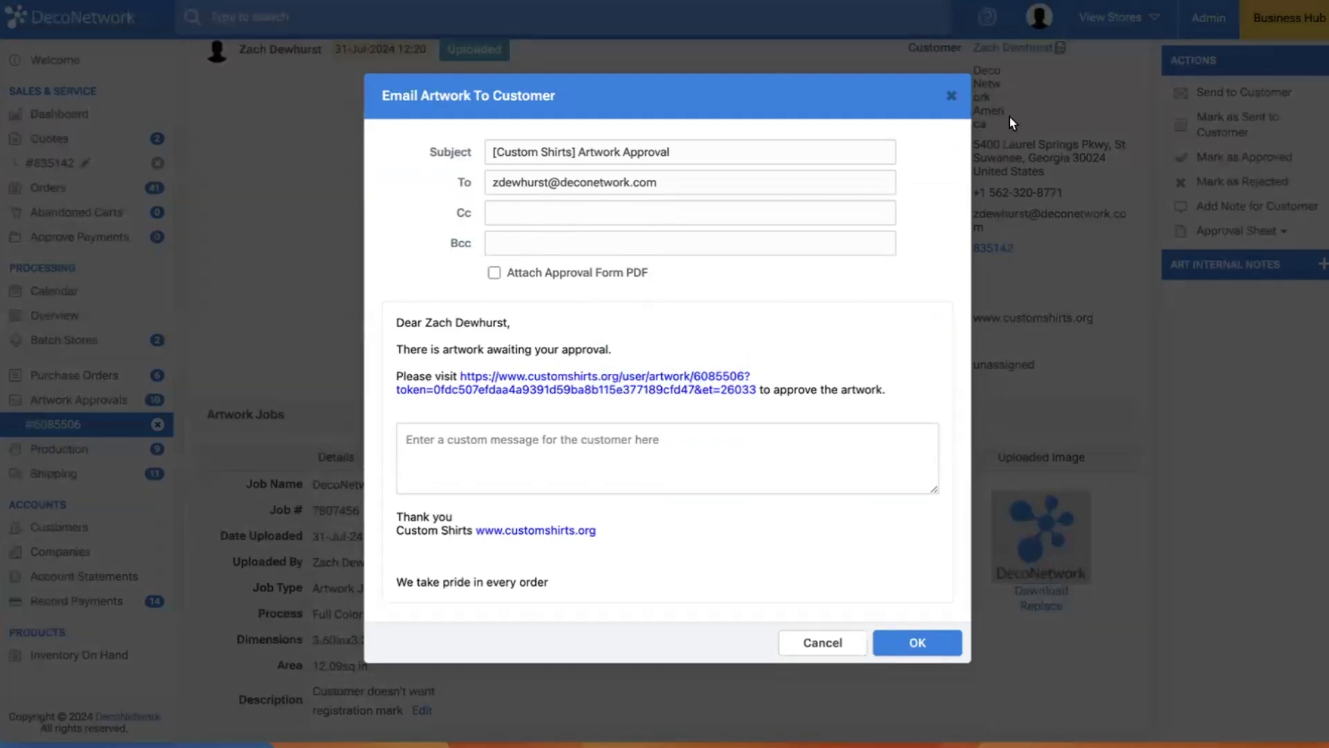
click(952, 96)
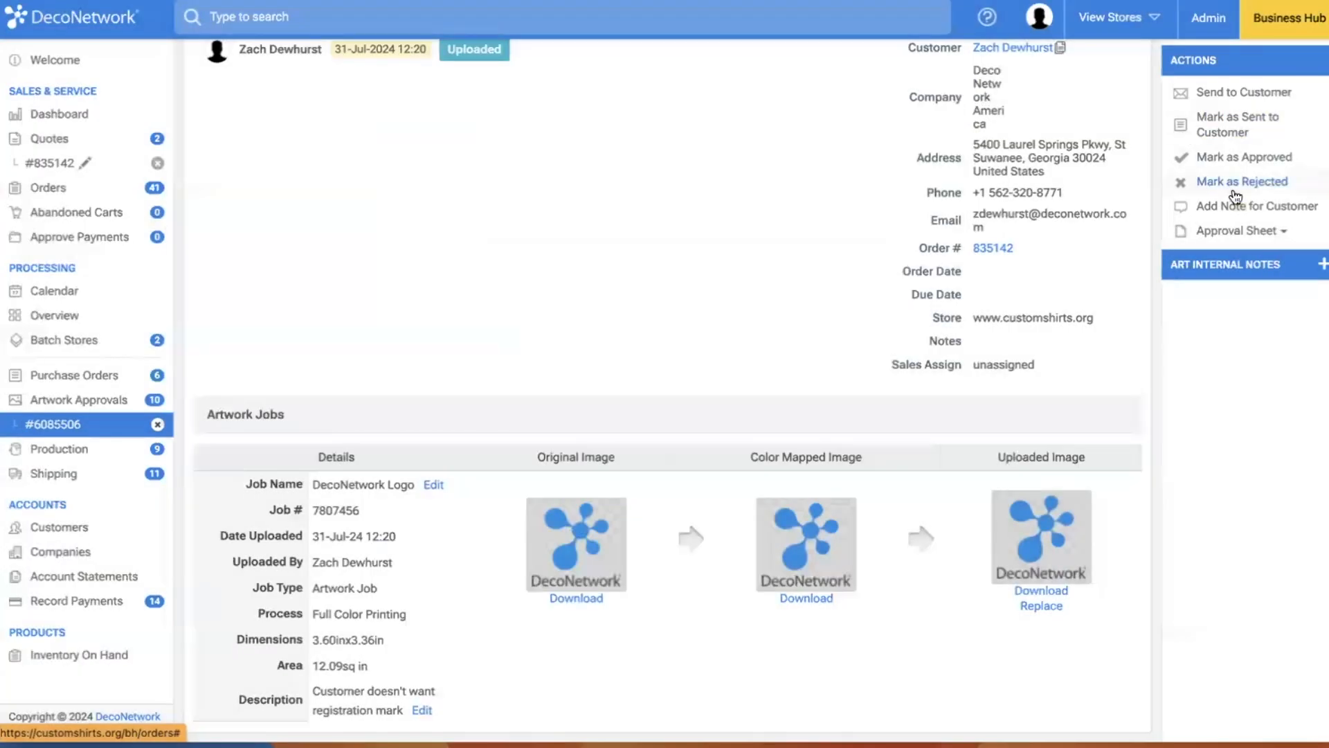
Draft an artwork note for the customer reading "Does the attached test sew look good?" and discard it unsent.
click(1232, 216)
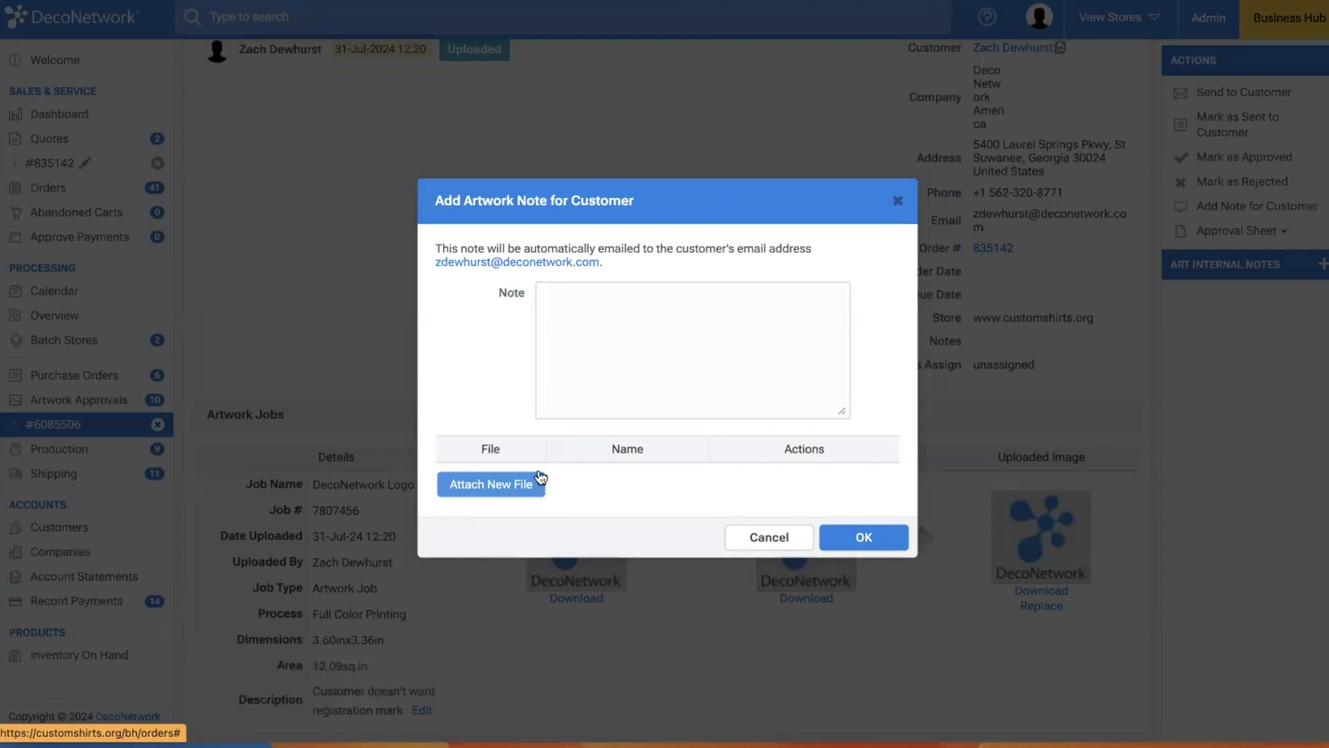
click(668, 327)
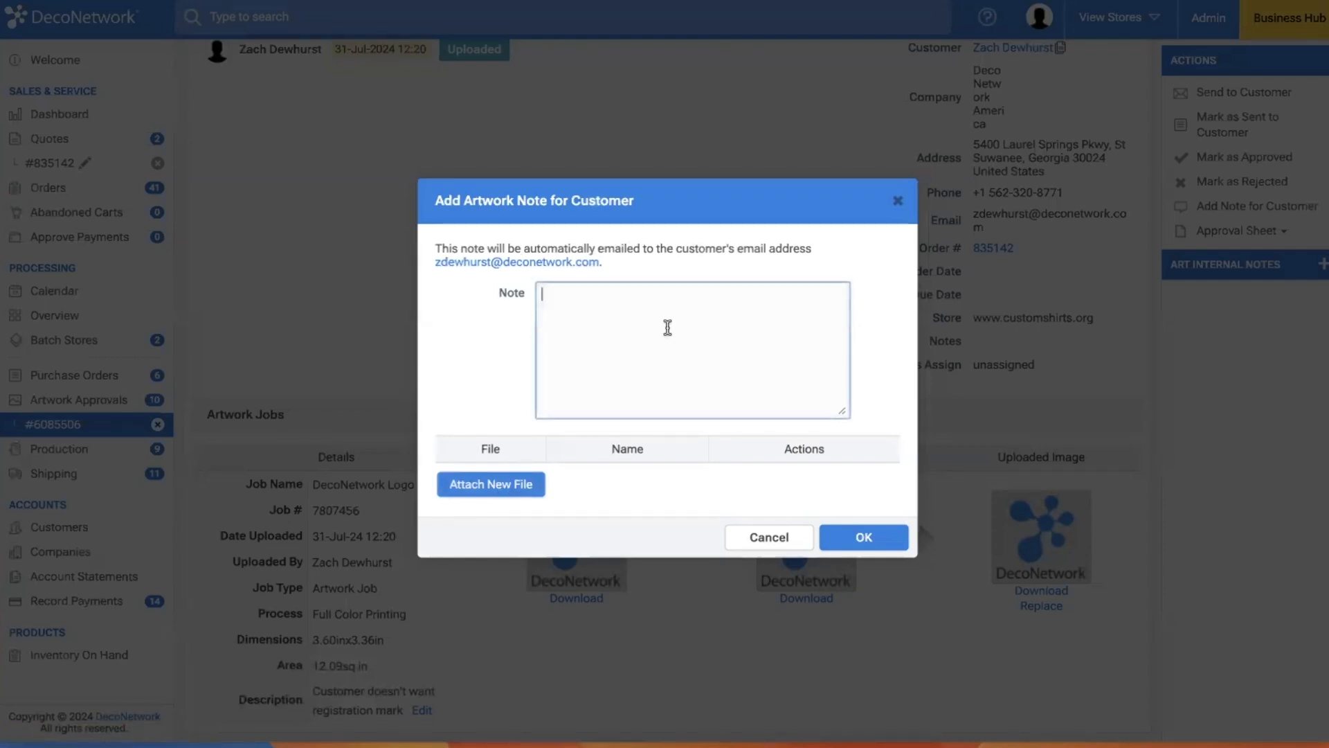
text(Does the attached test sew look go)
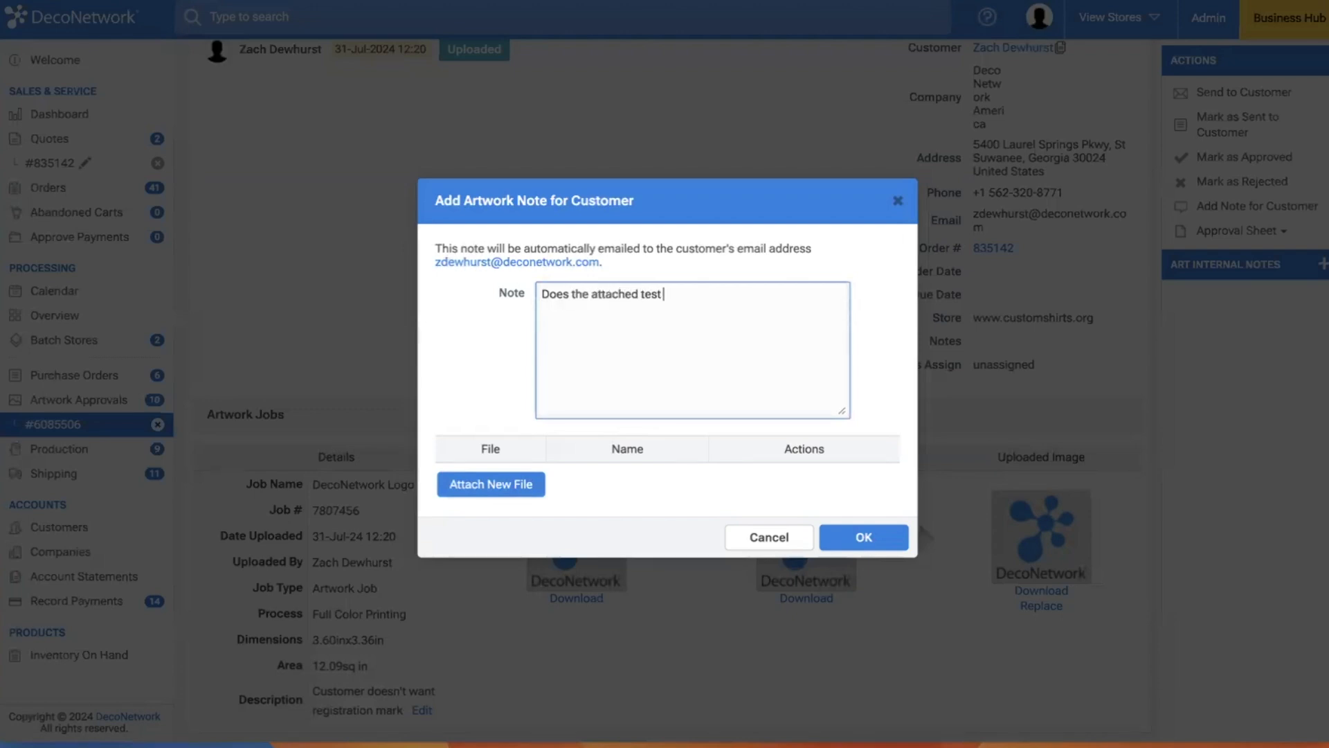
text(od.)
text(?)
click(899, 202)
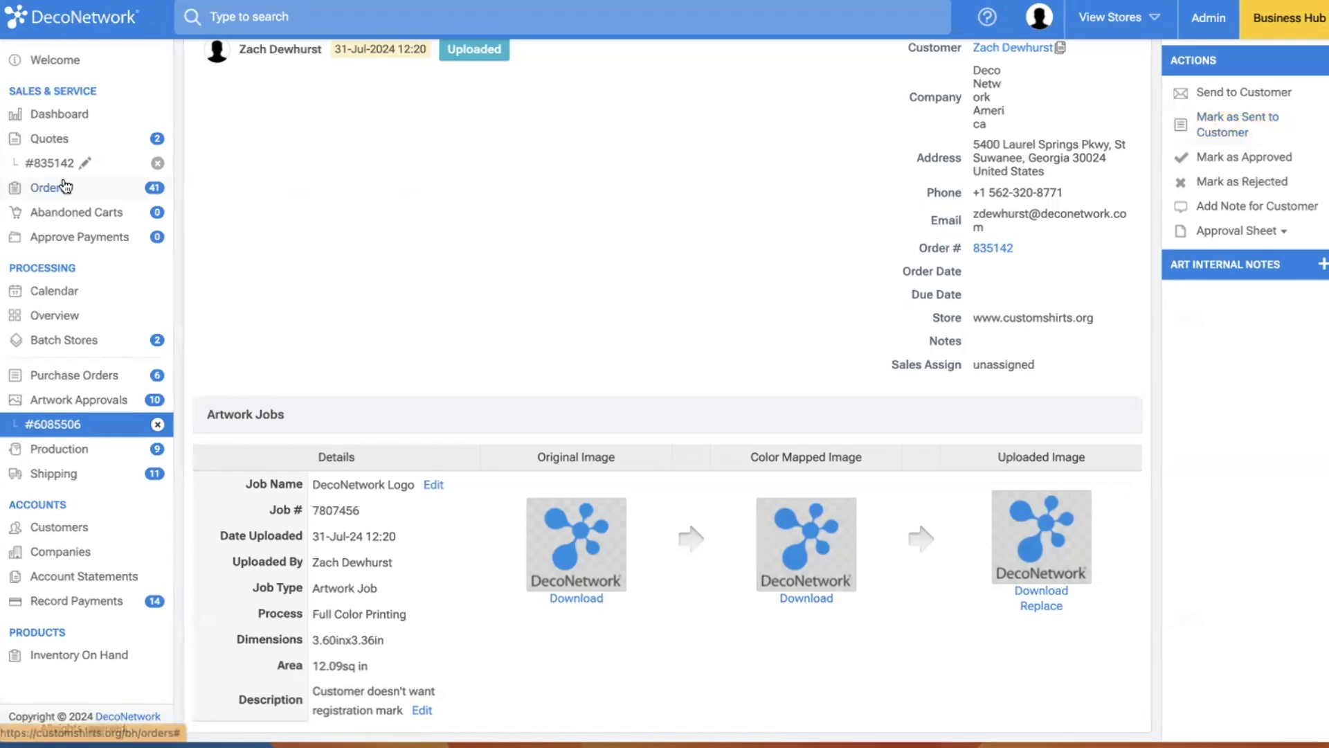
Return to the quote being edited, save it without a note to the customer, and dismiss the live-quote message.
click(52, 163)
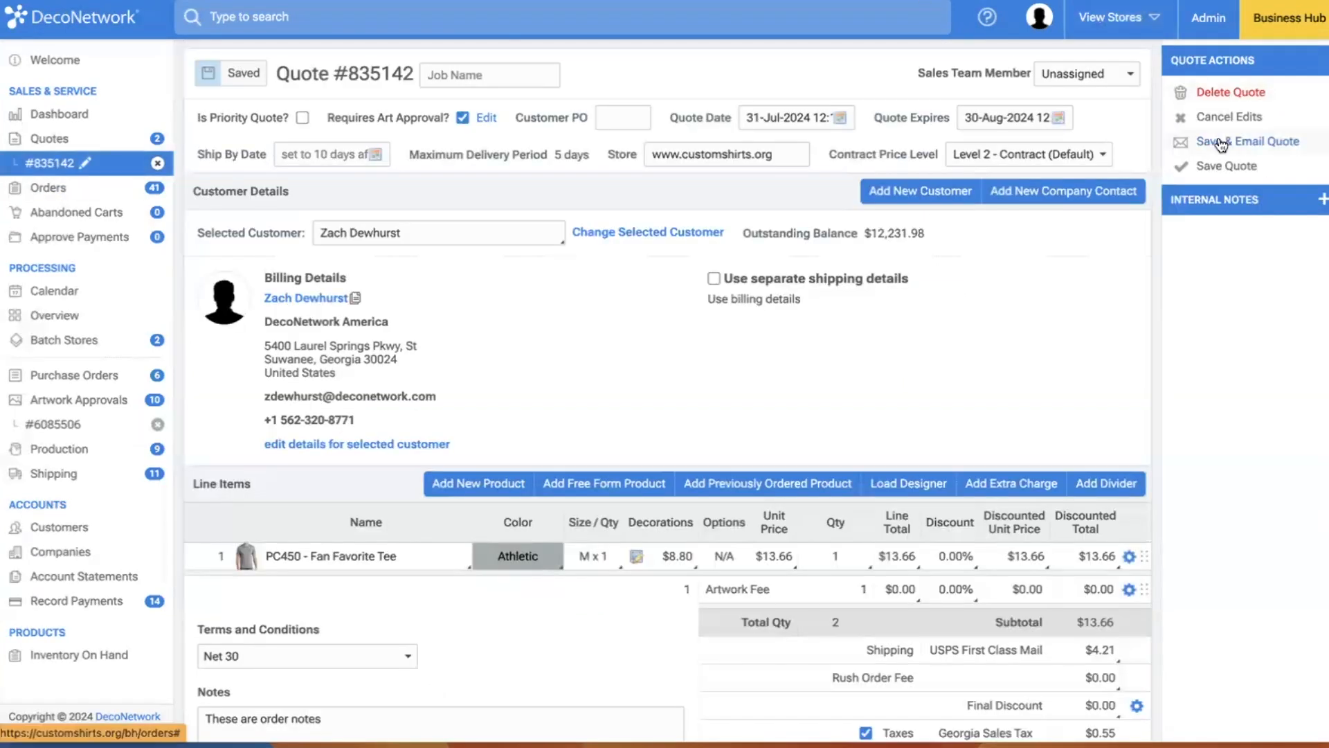
click(1224, 170)
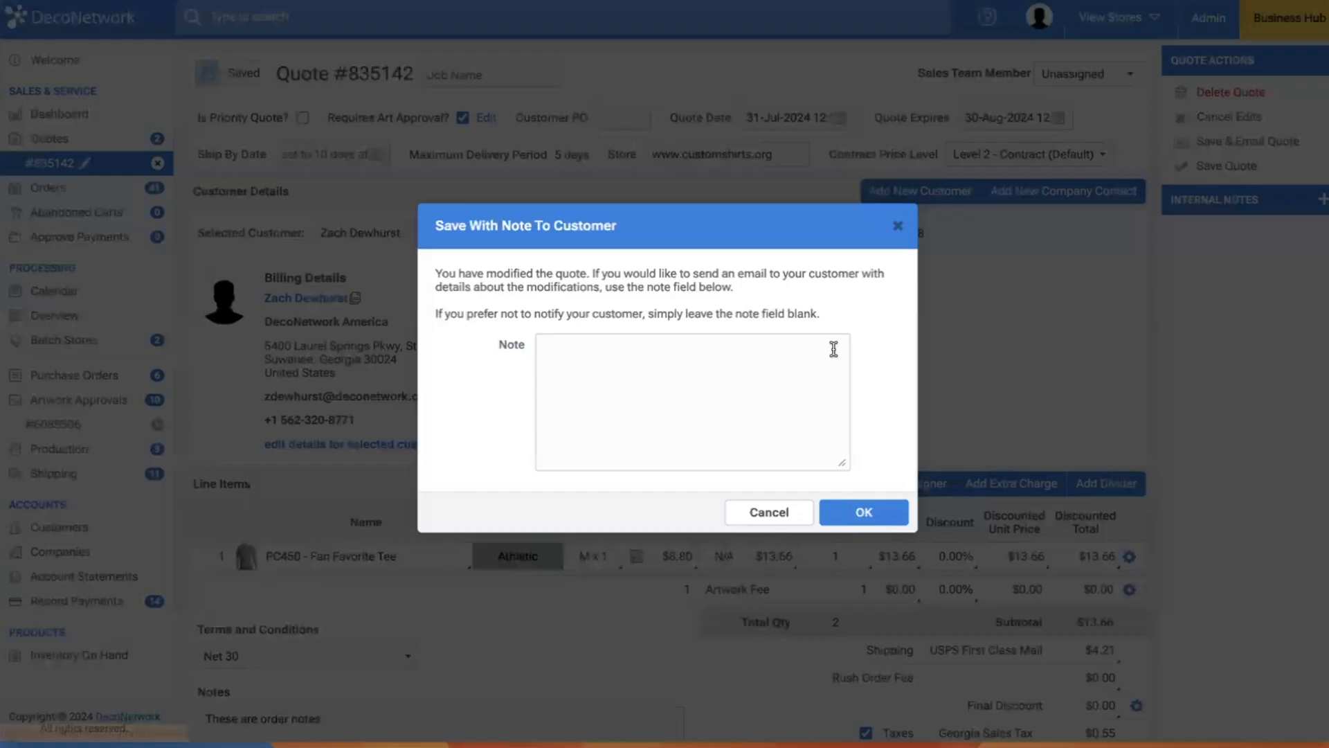
click(863, 505)
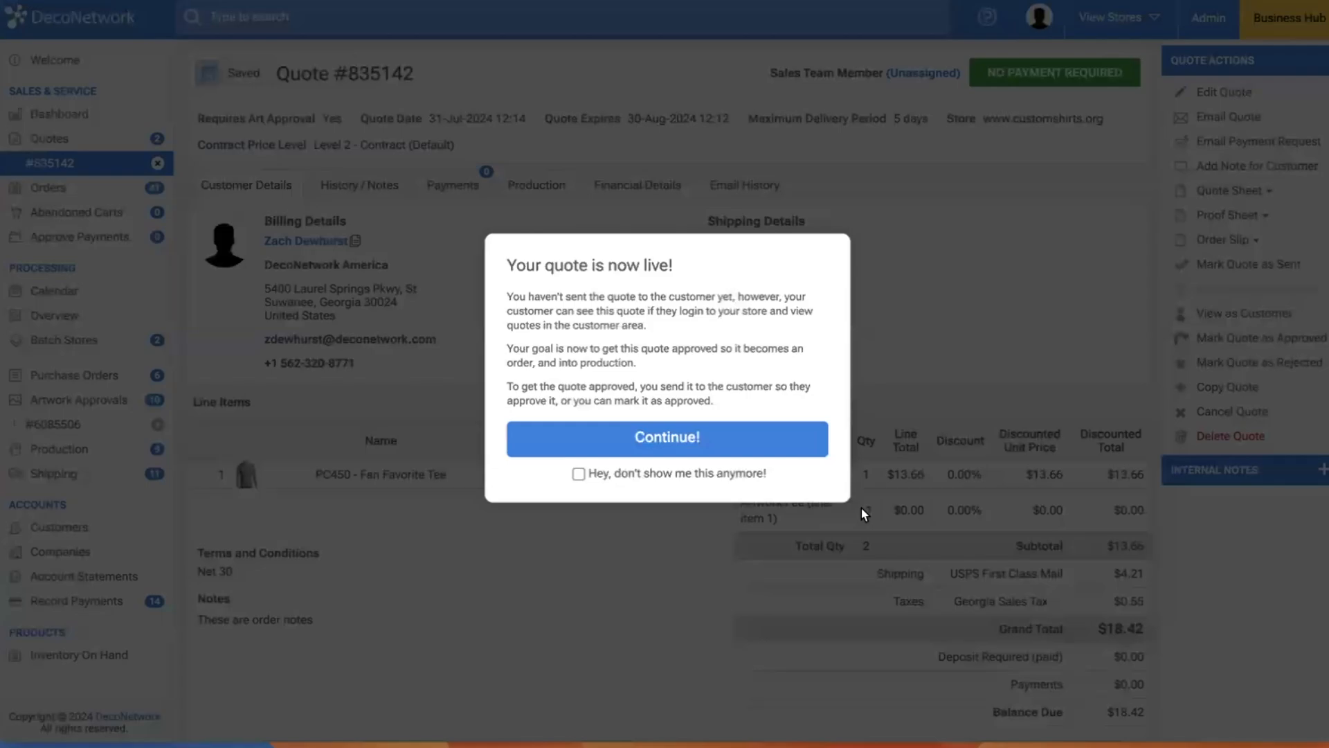
click(749, 439)
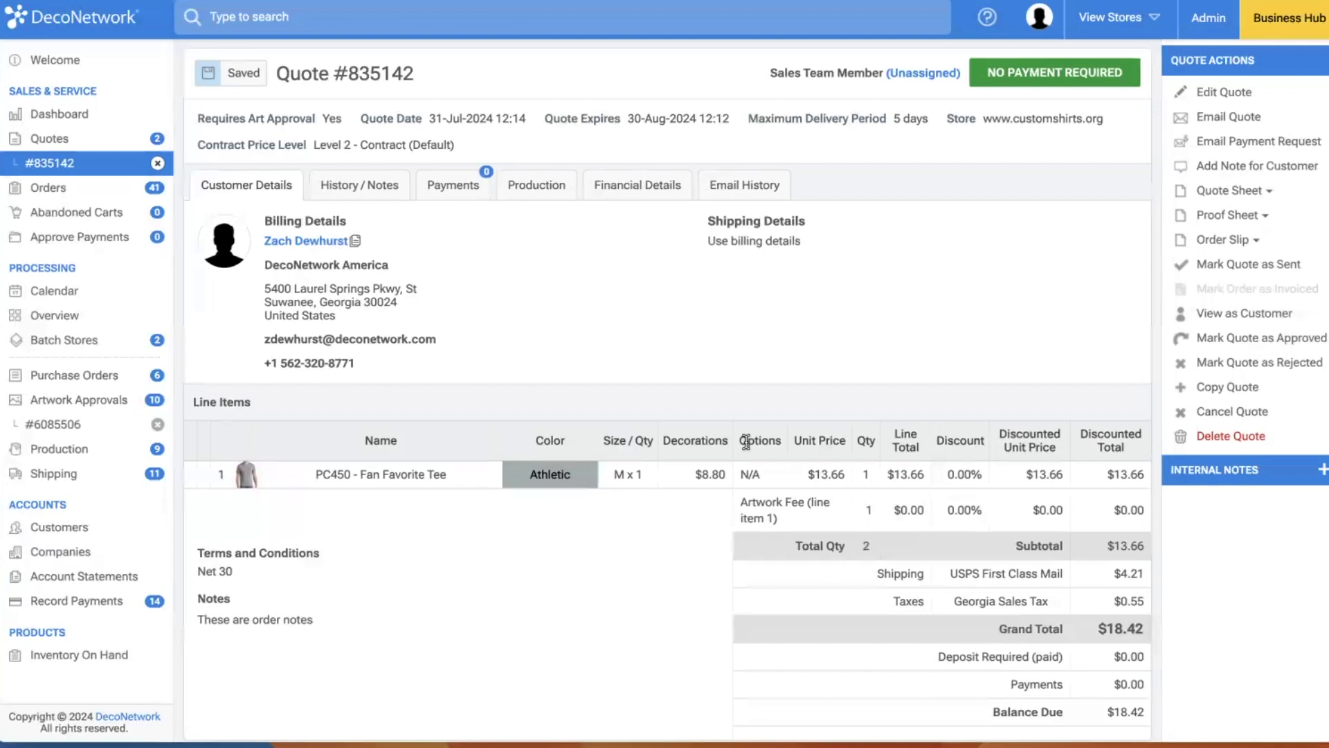
Create a new quote from the quotes list, assign the first listed customer, and dismiss the important notes.
click(156, 135)
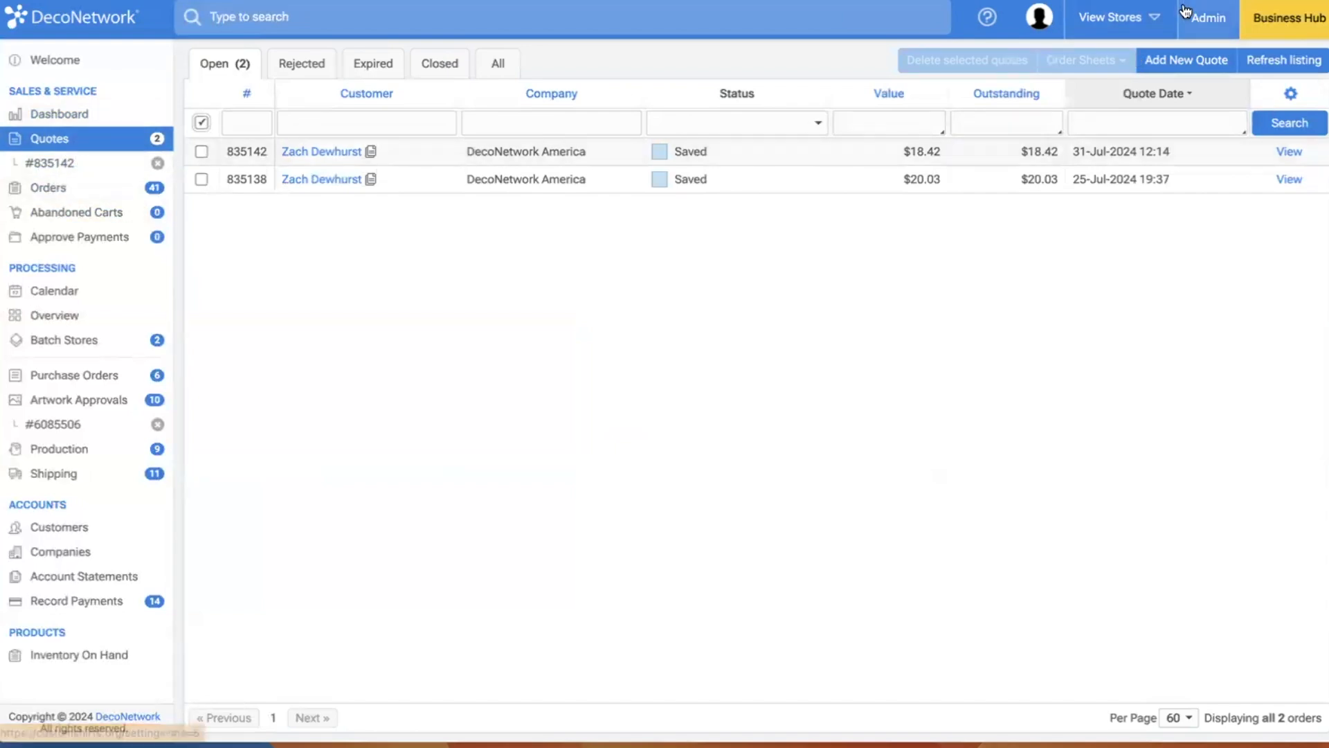
click(1186, 60)
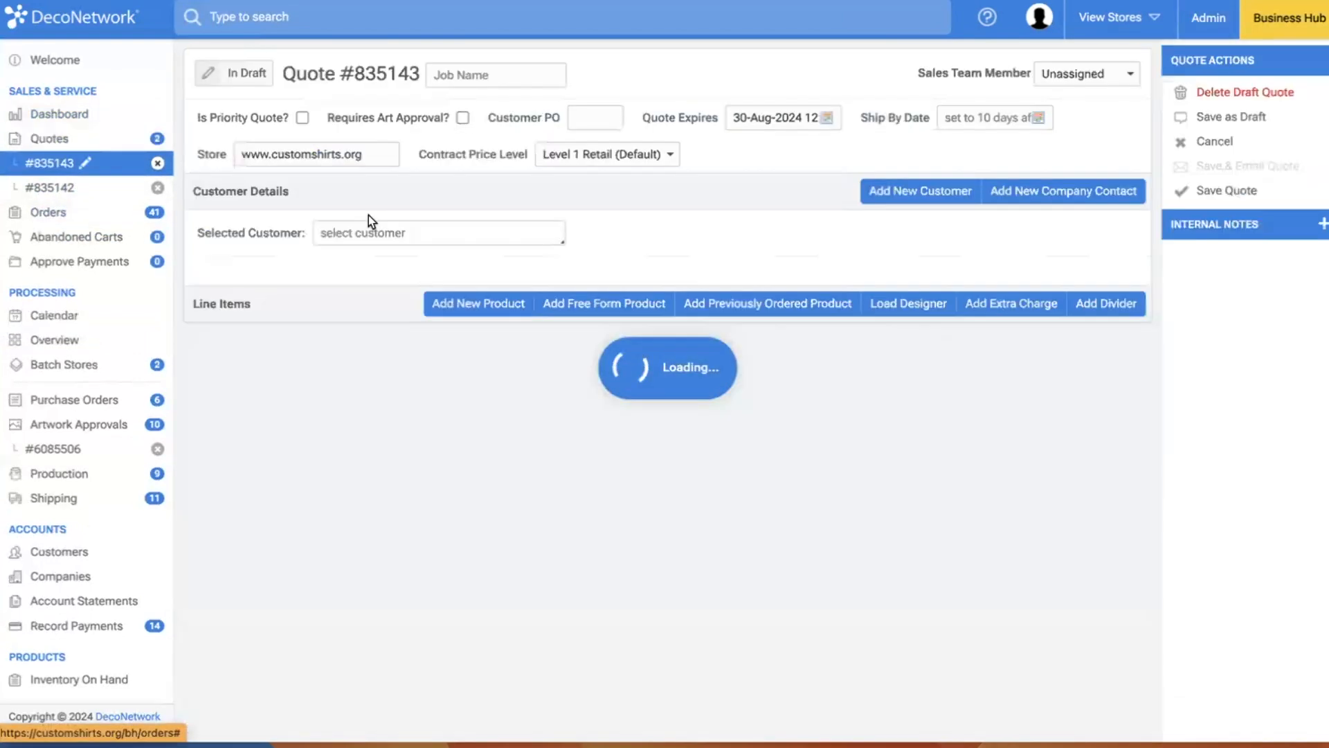
click(454, 240)
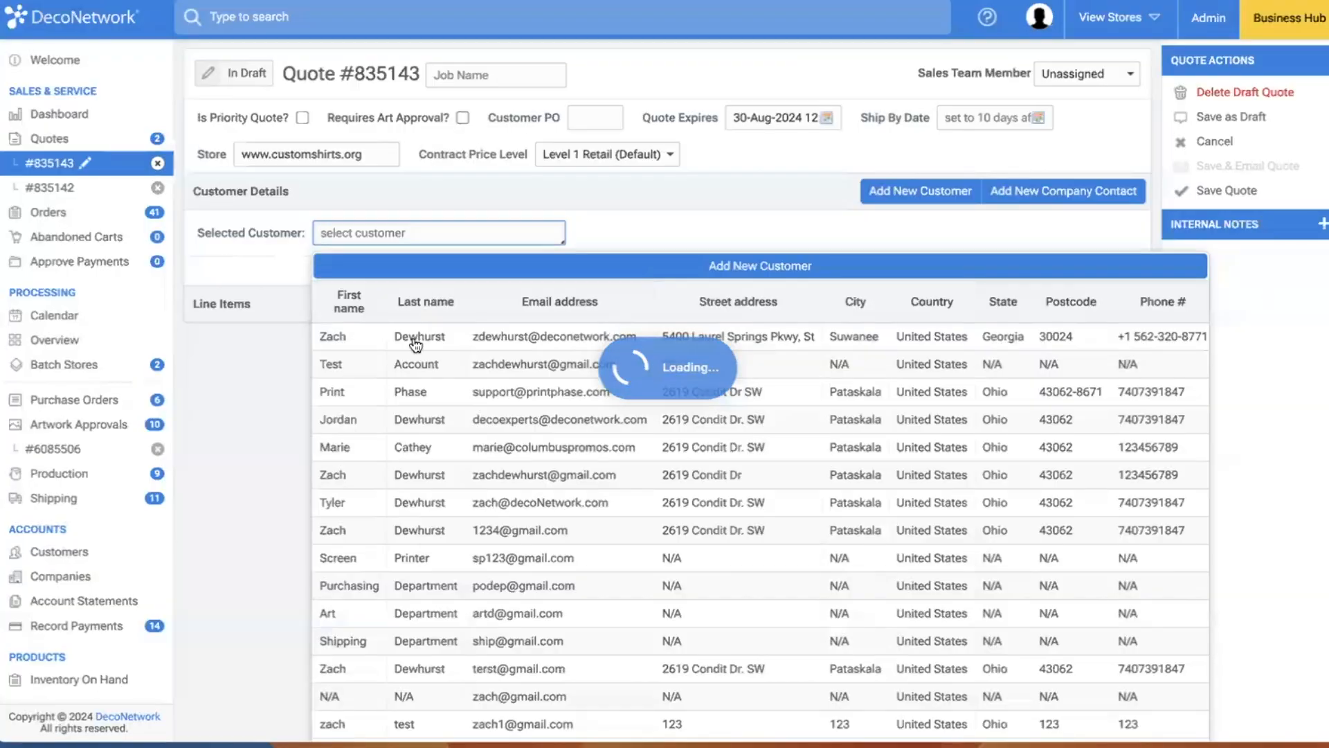
click(419, 337)
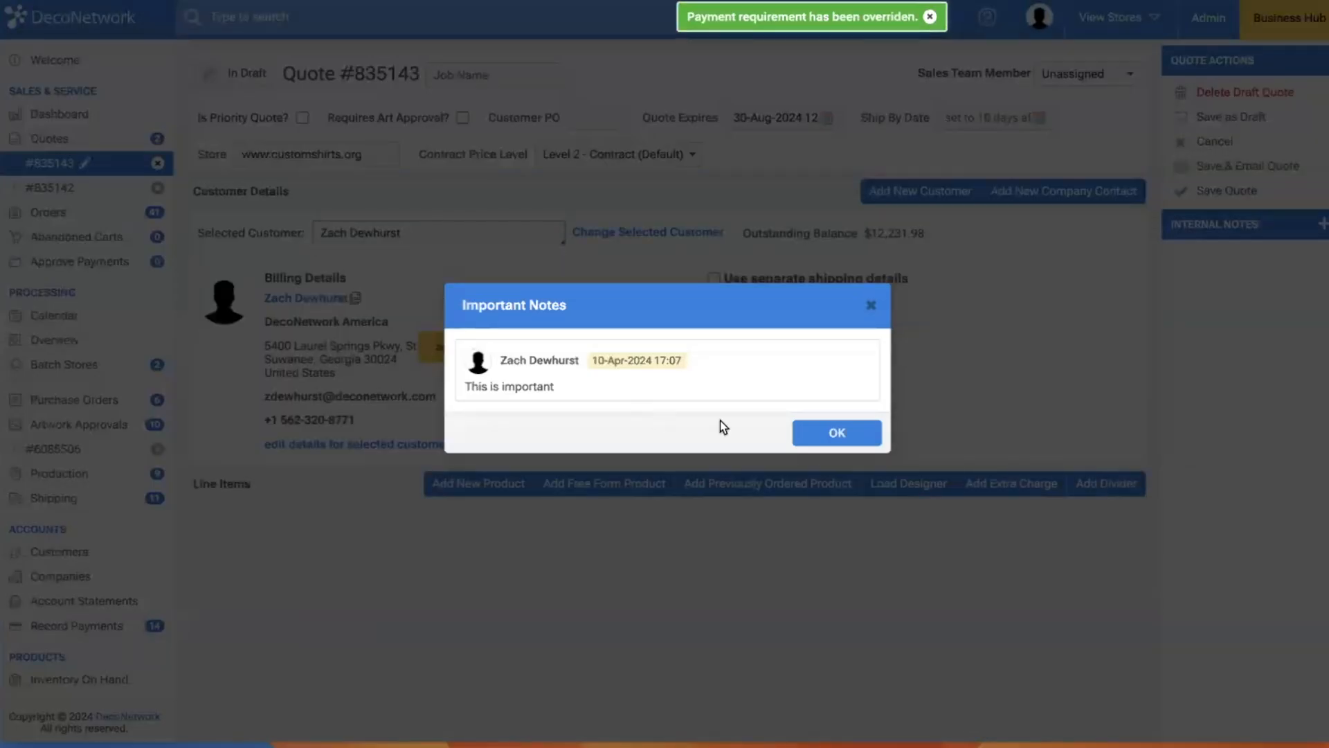
click(858, 430)
Add the PC450 - Fan Favorite Tee as a line item and set its color to White.
click(435, 493)
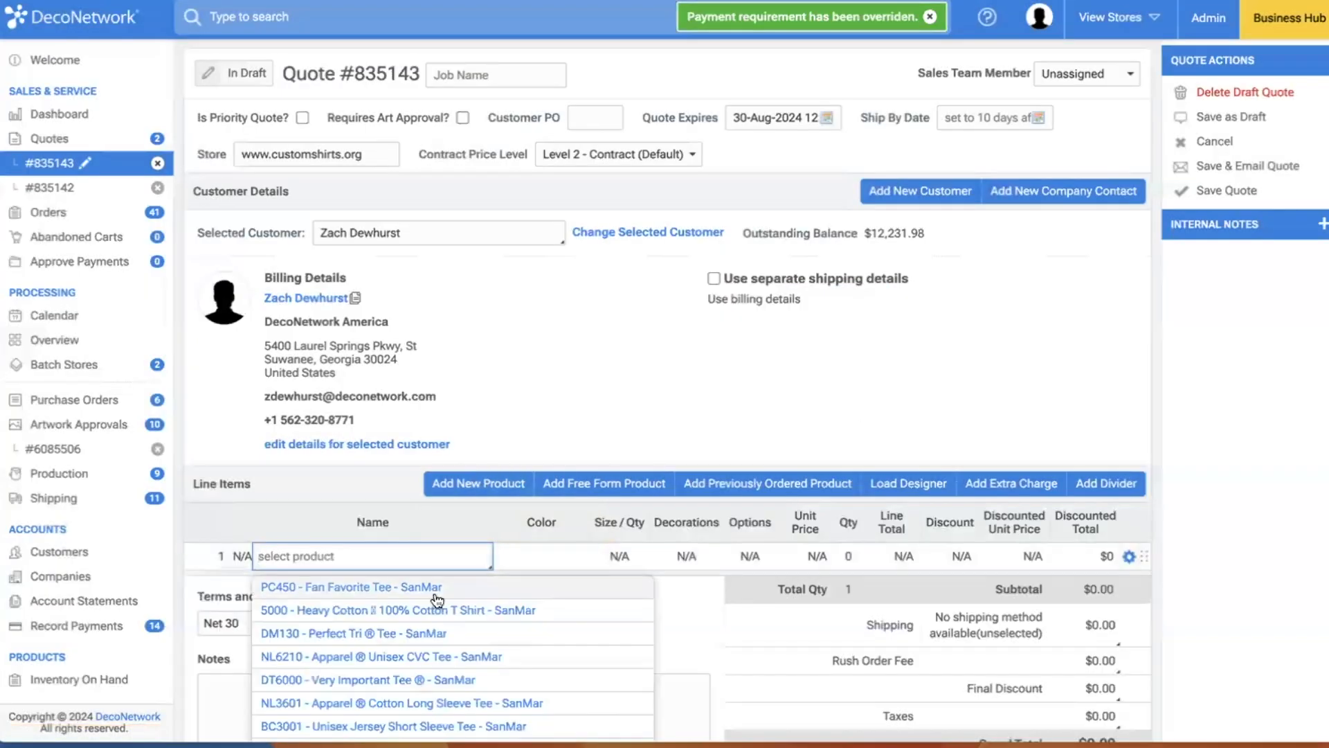
click(394, 587)
click(550, 556)
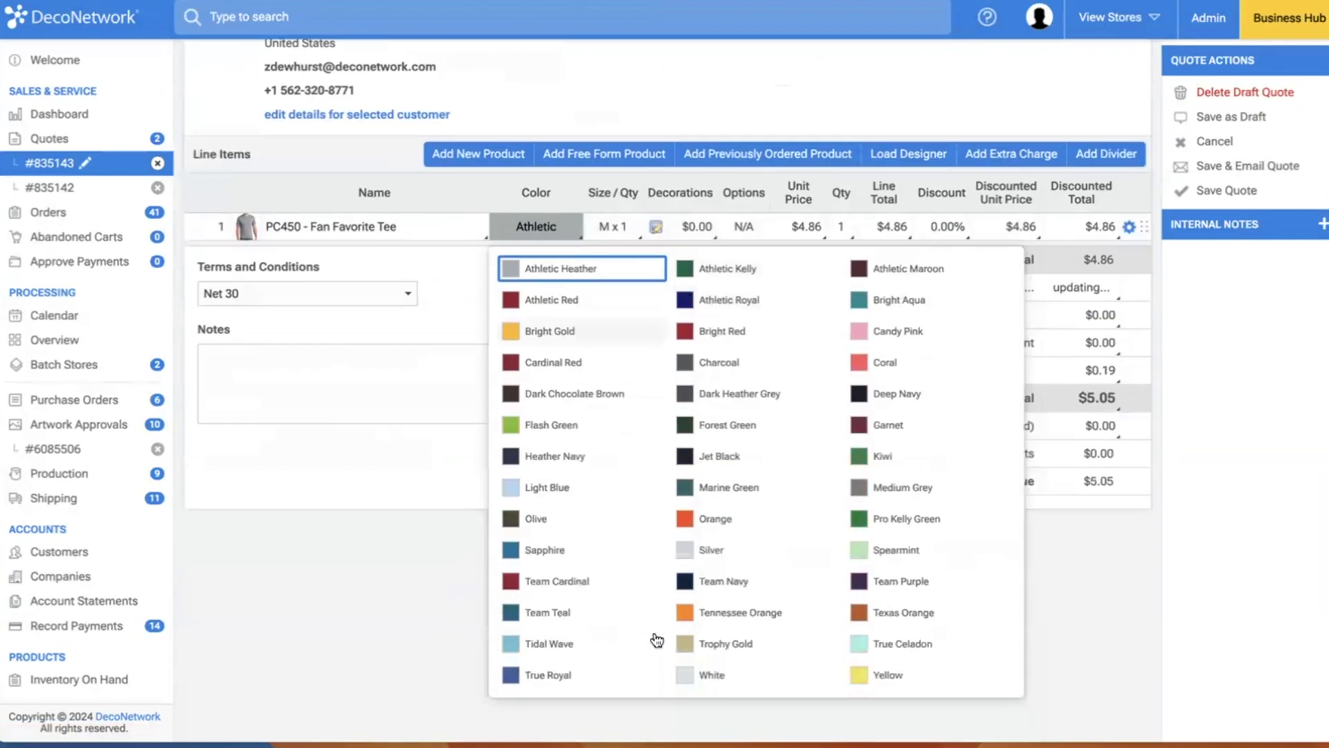
scroll(679, 623, down, 5)
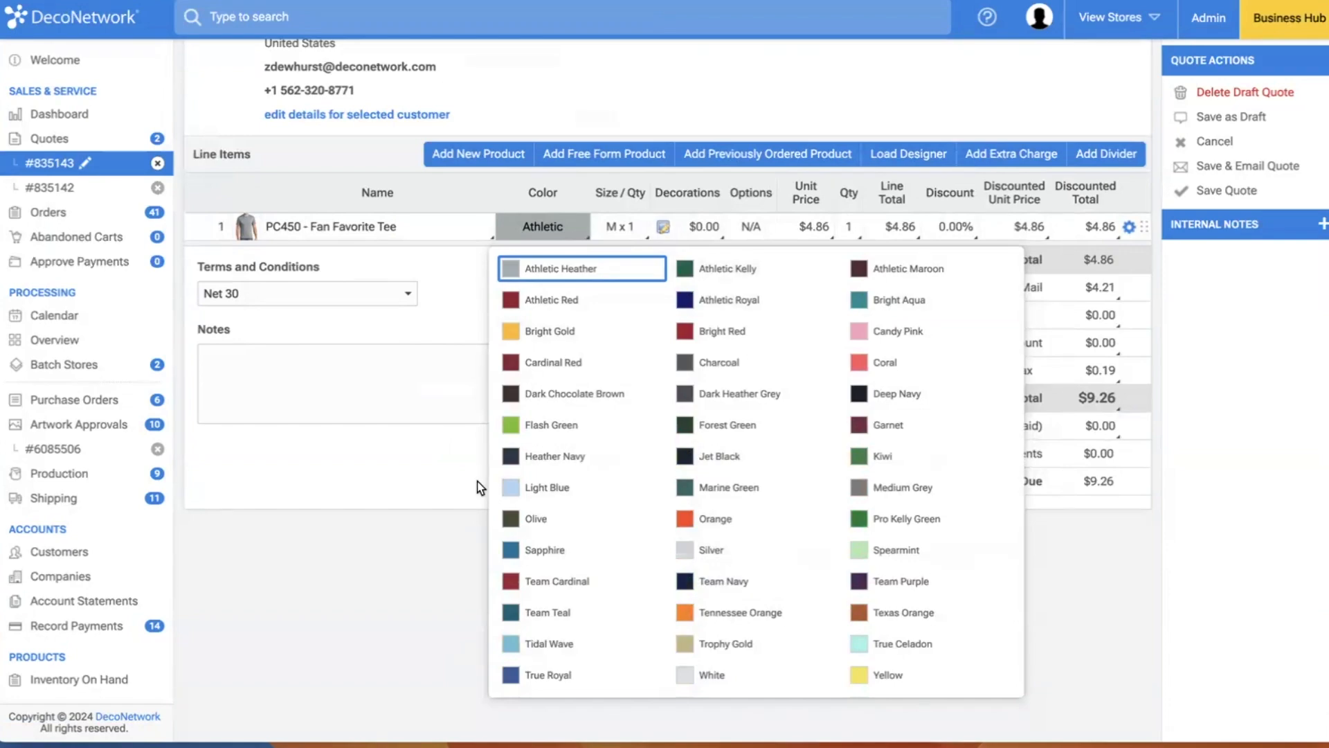
click(692, 669)
scroll(692, 669, up, 2)
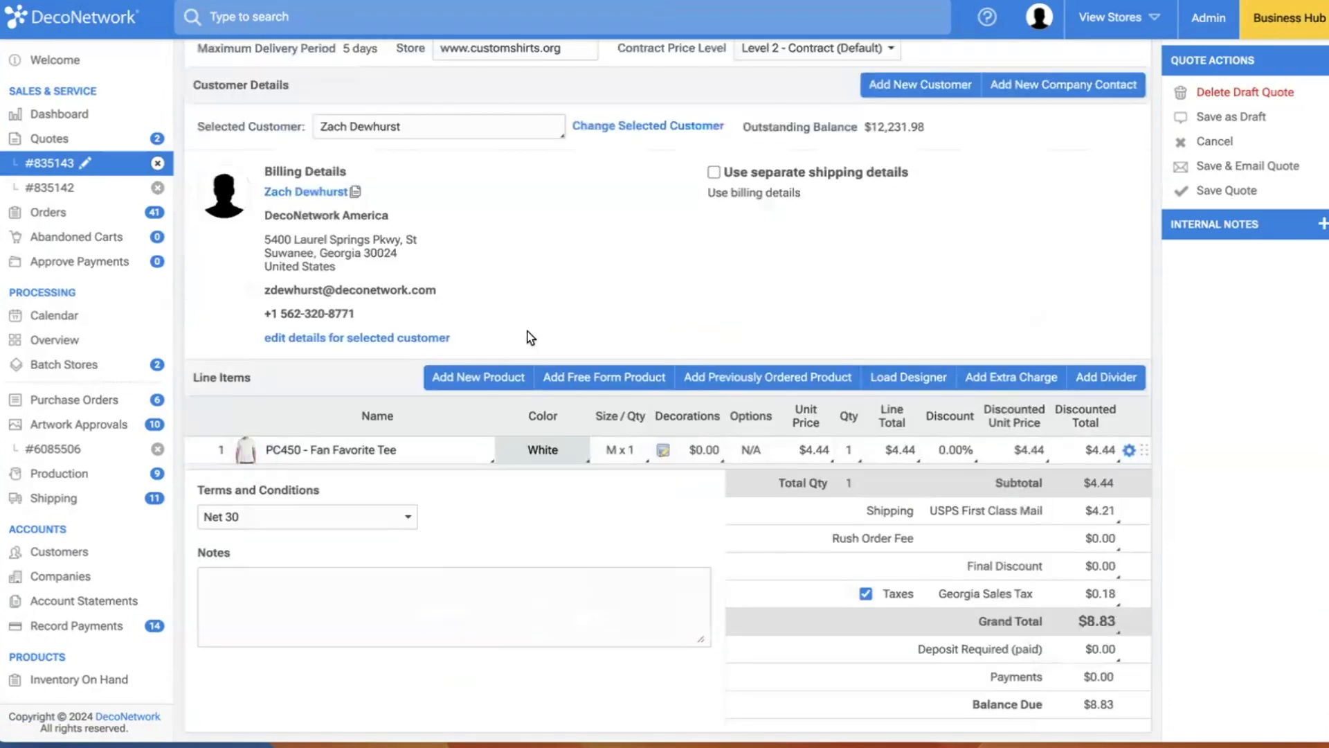
Add the first uploaded DecoNetwork logo to the tee's front as a Screen Printing design.
click(663, 451)
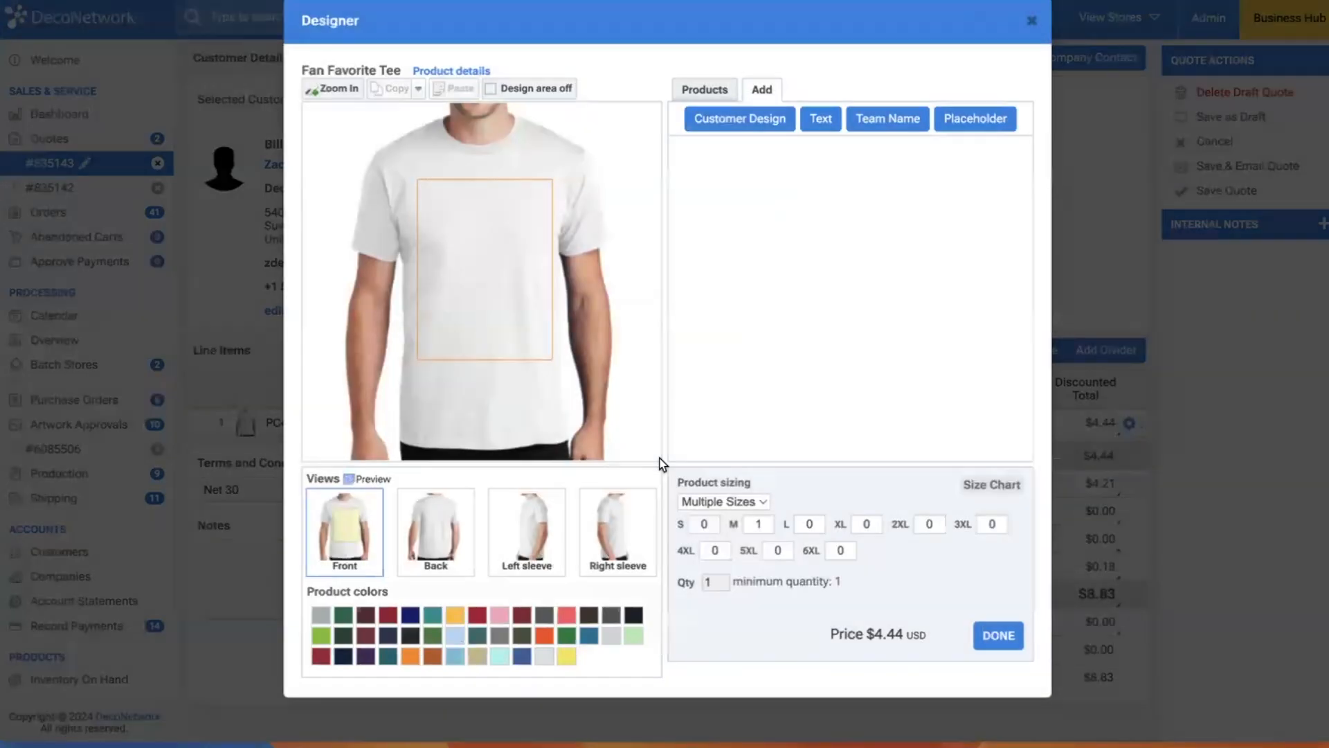
click(742, 120)
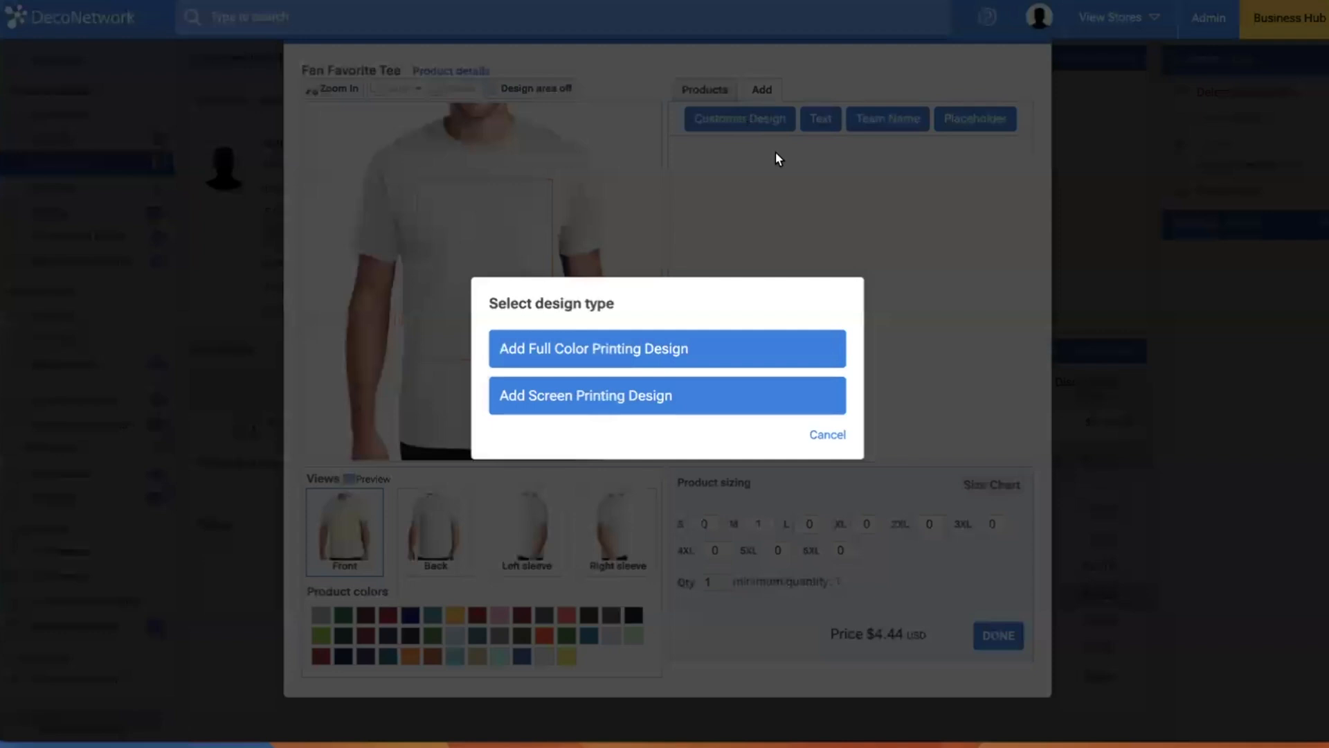
click(595, 408)
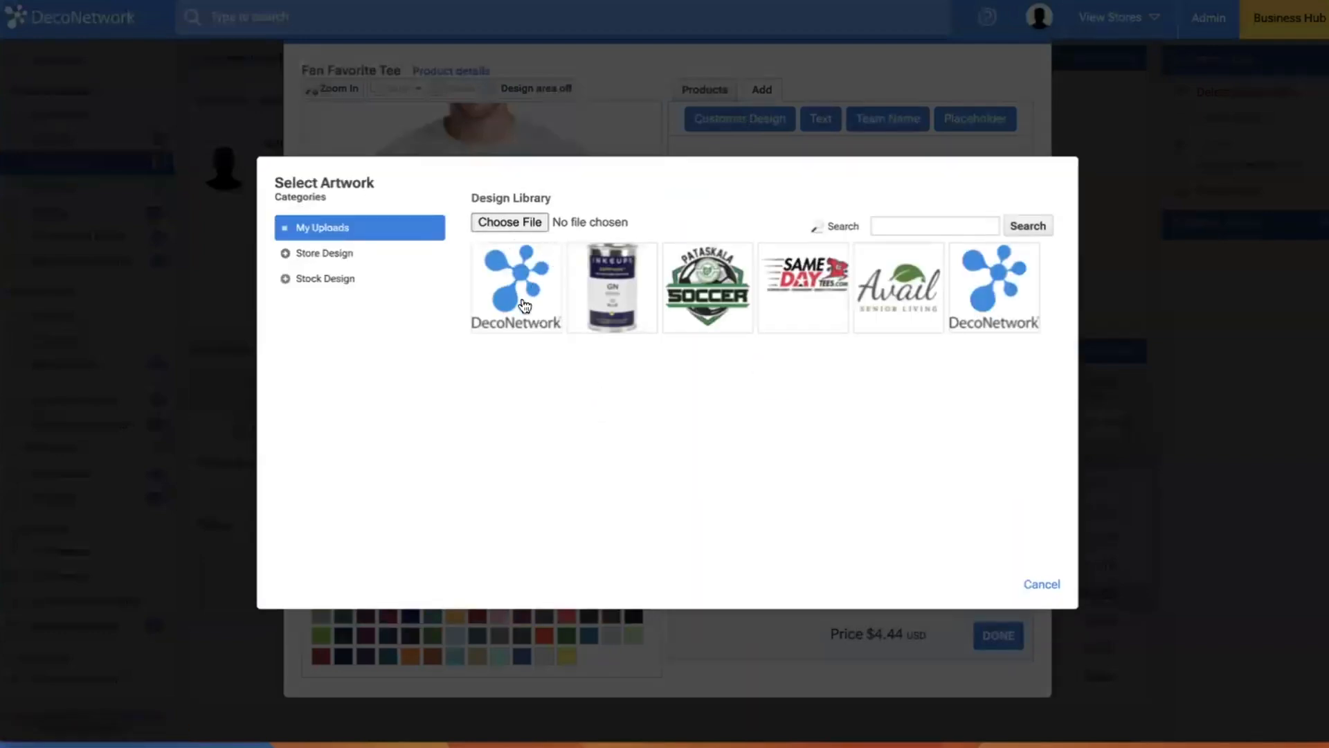
click(522, 302)
click(788, 367)
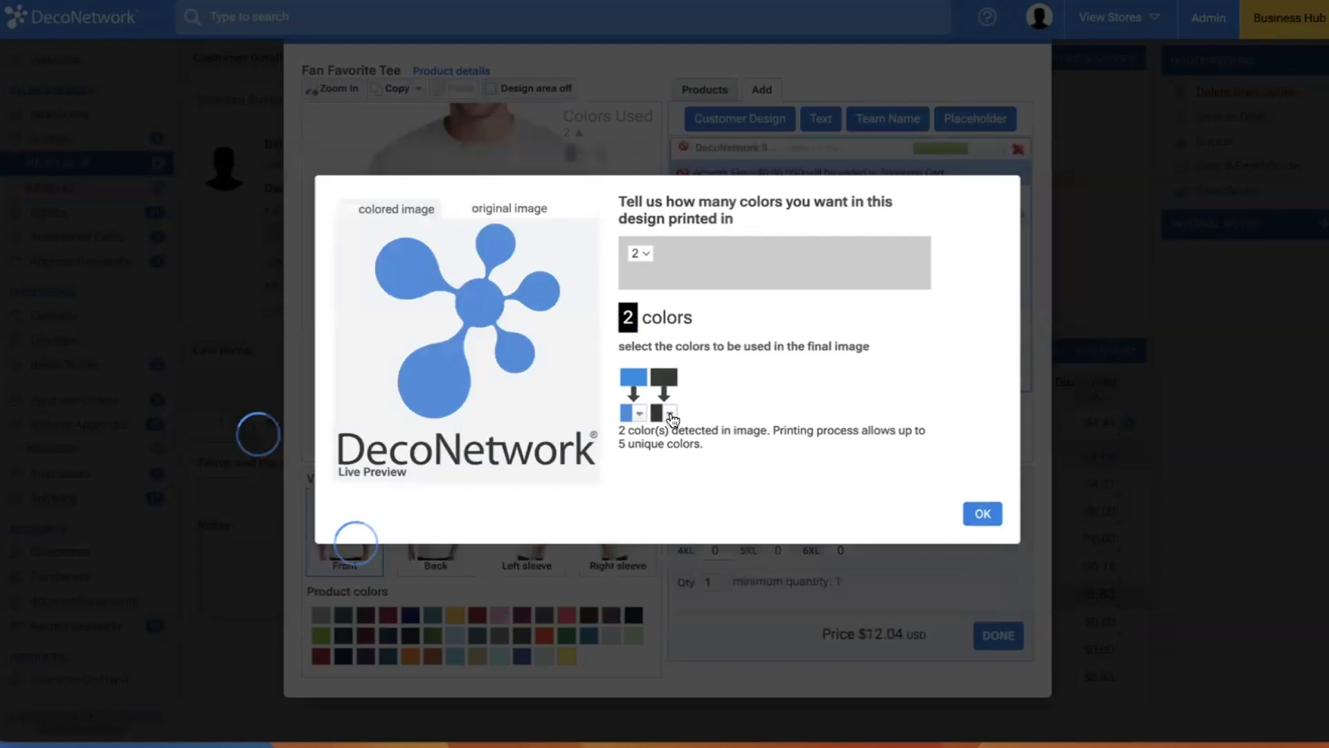
Map the logo's charcoal to the blue already in use and confirm the design's colors.
click(670, 413)
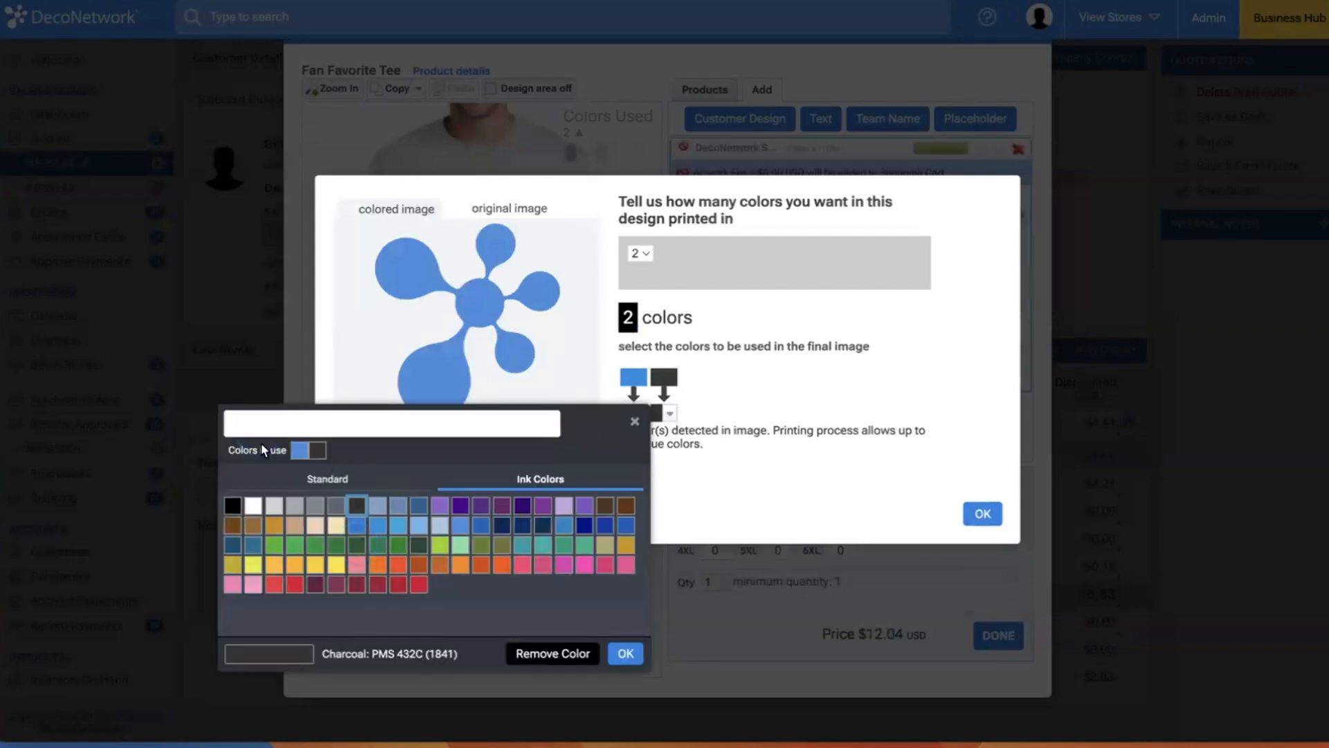
click(298, 451)
click(626, 653)
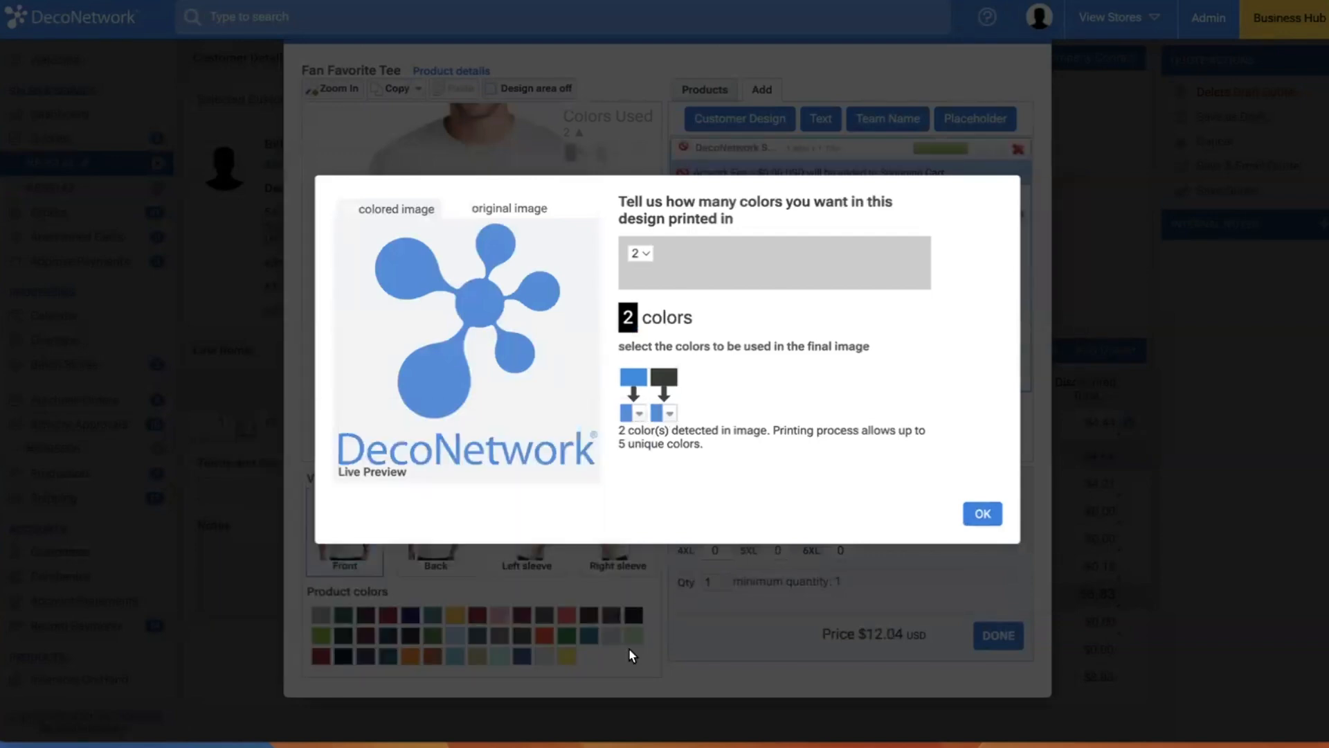
click(983, 514)
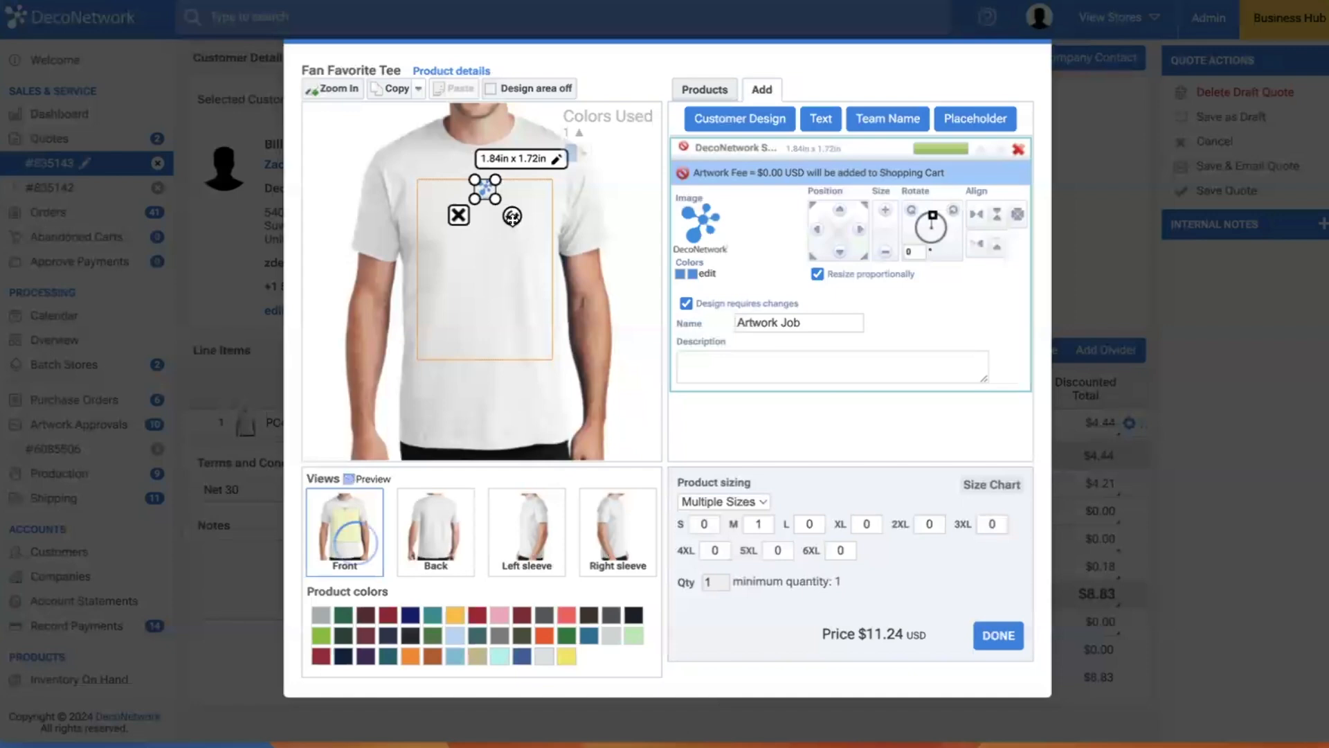
Enlarge the logo to about 11.50 x 10.72 in, move it inside the front design area, and finish the design.
drag(546, 326, 538, 302)
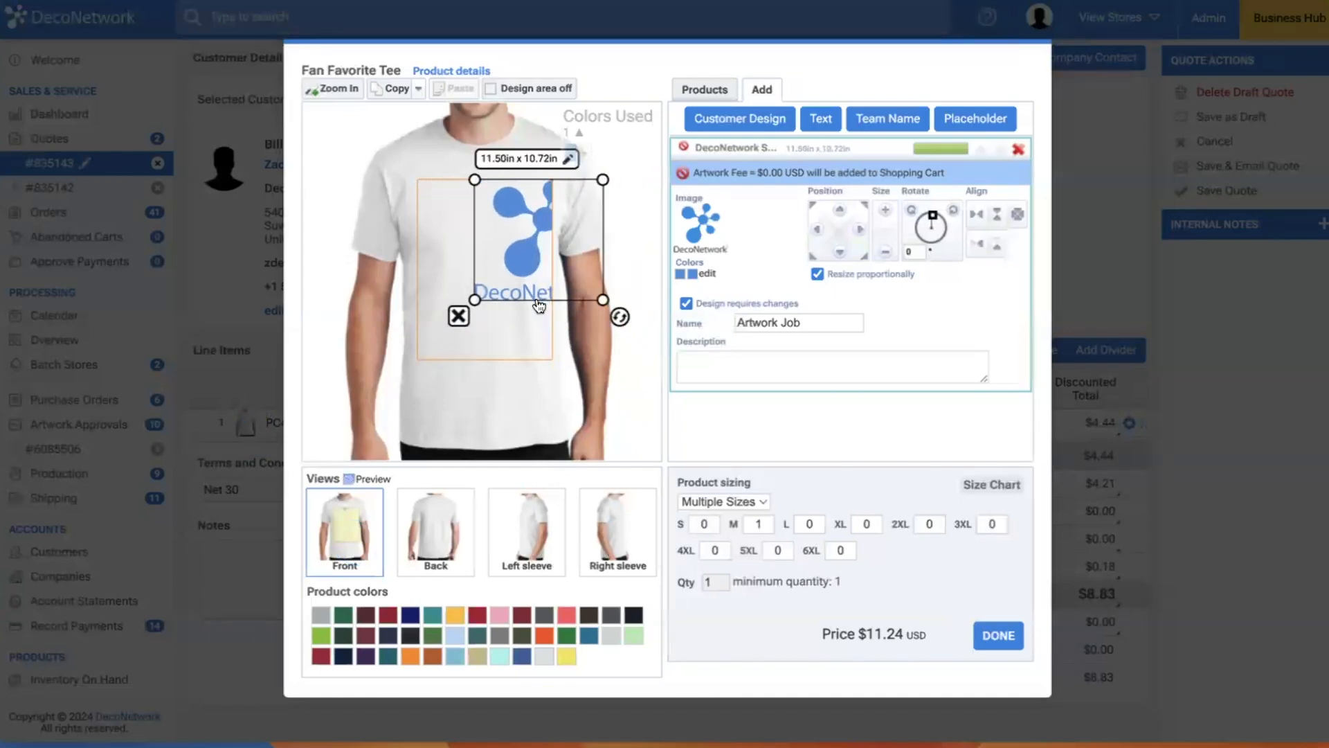
drag(531, 229, 476, 234)
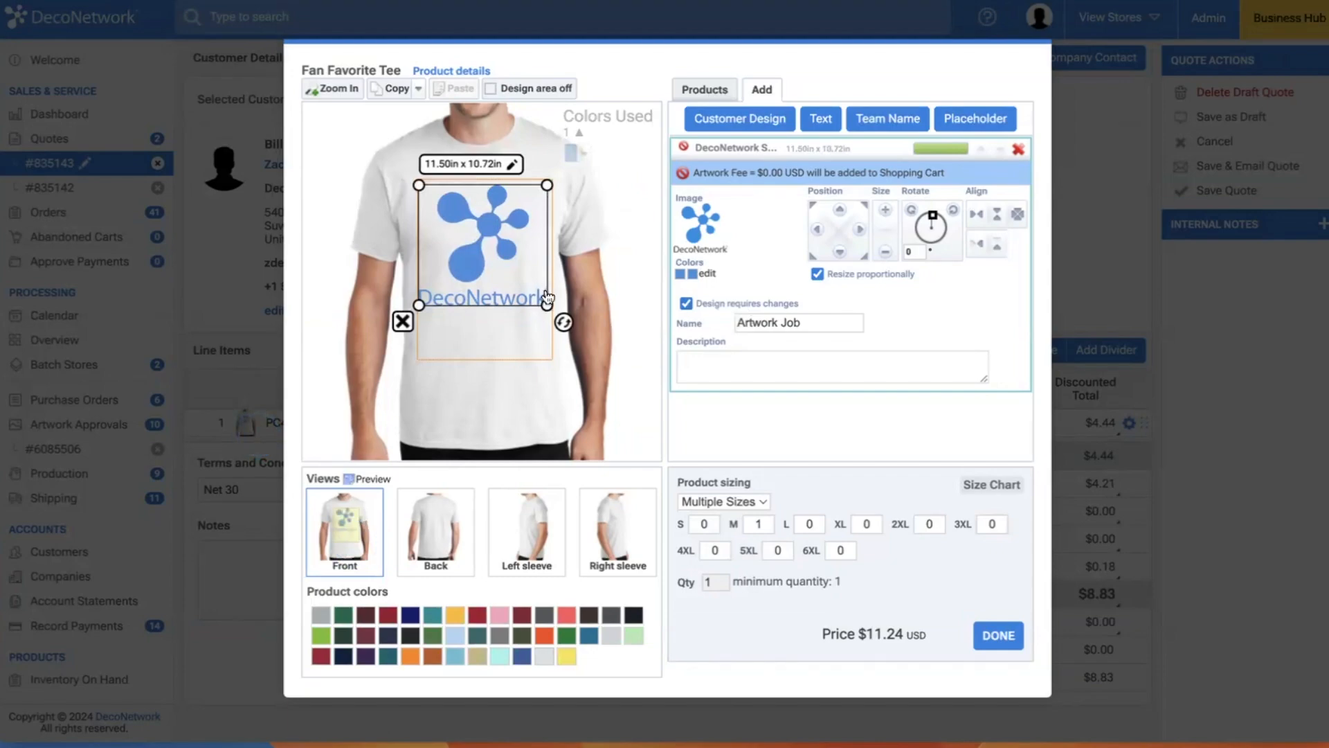
click(999, 636)
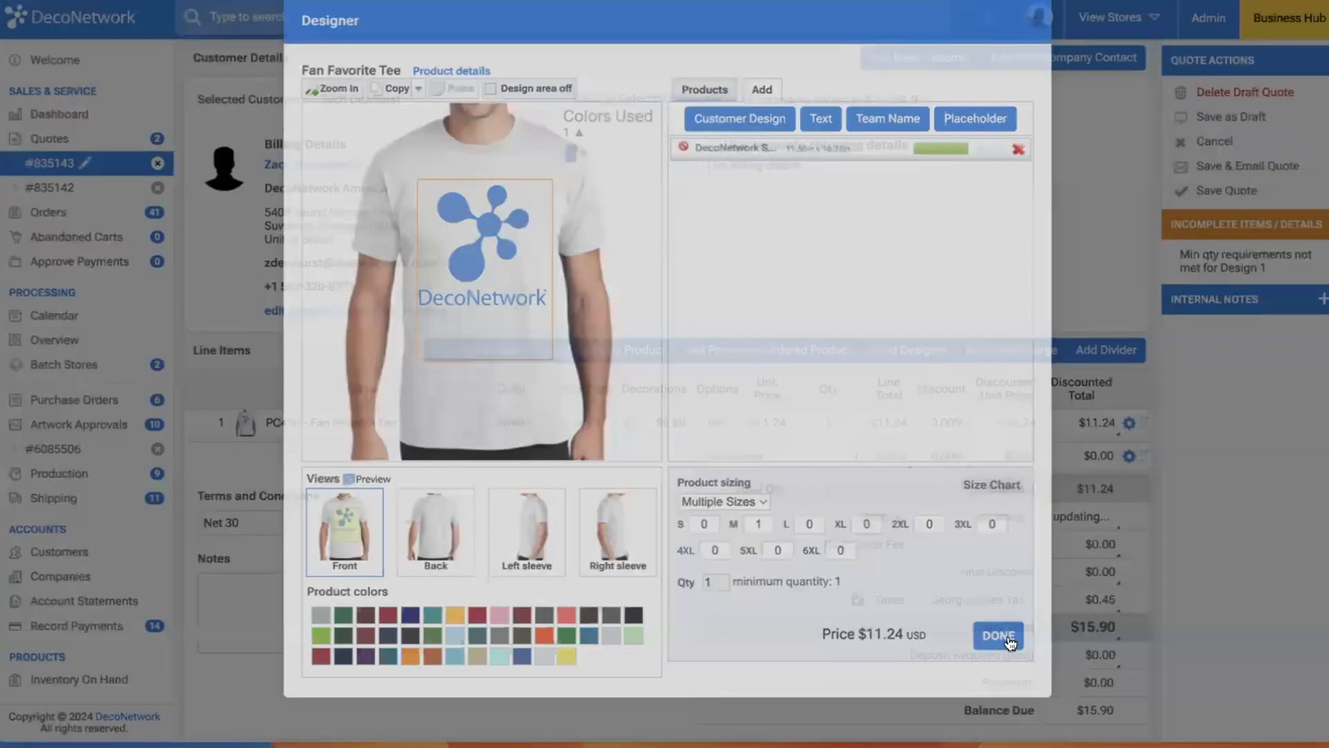
Save the new quote, dismiss the live-quote message, and open the Artwork Approvals list.
scroll(1044, 311, up, 2)
scroll(1041, 306, down, 2)
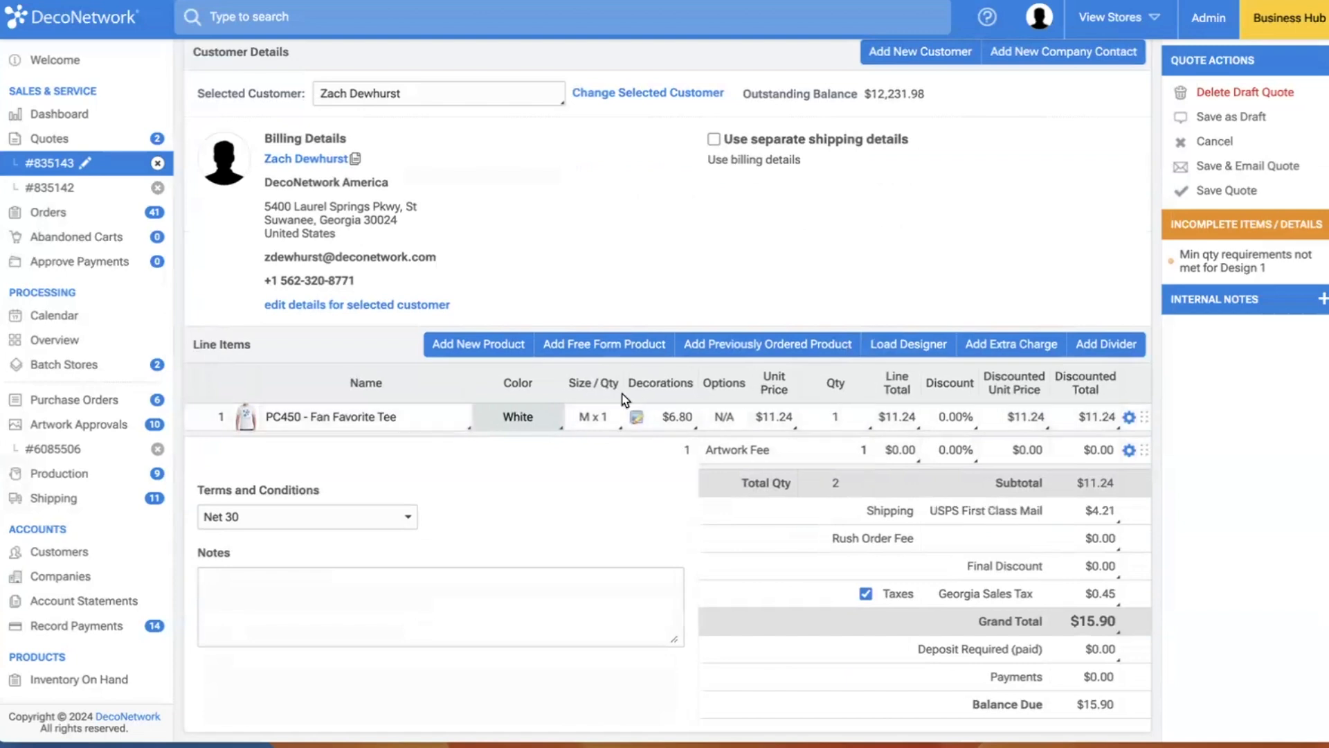
mouse_move(244, 417)
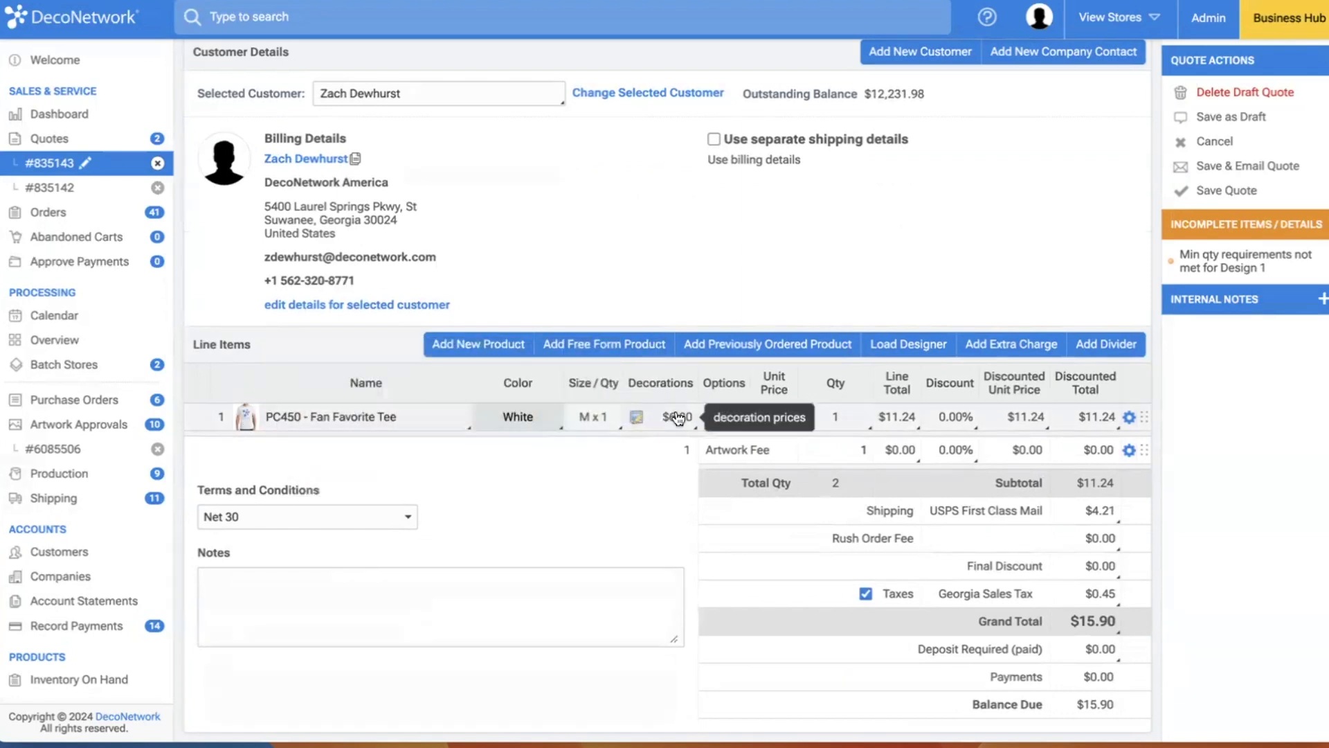
click(1227, 192)
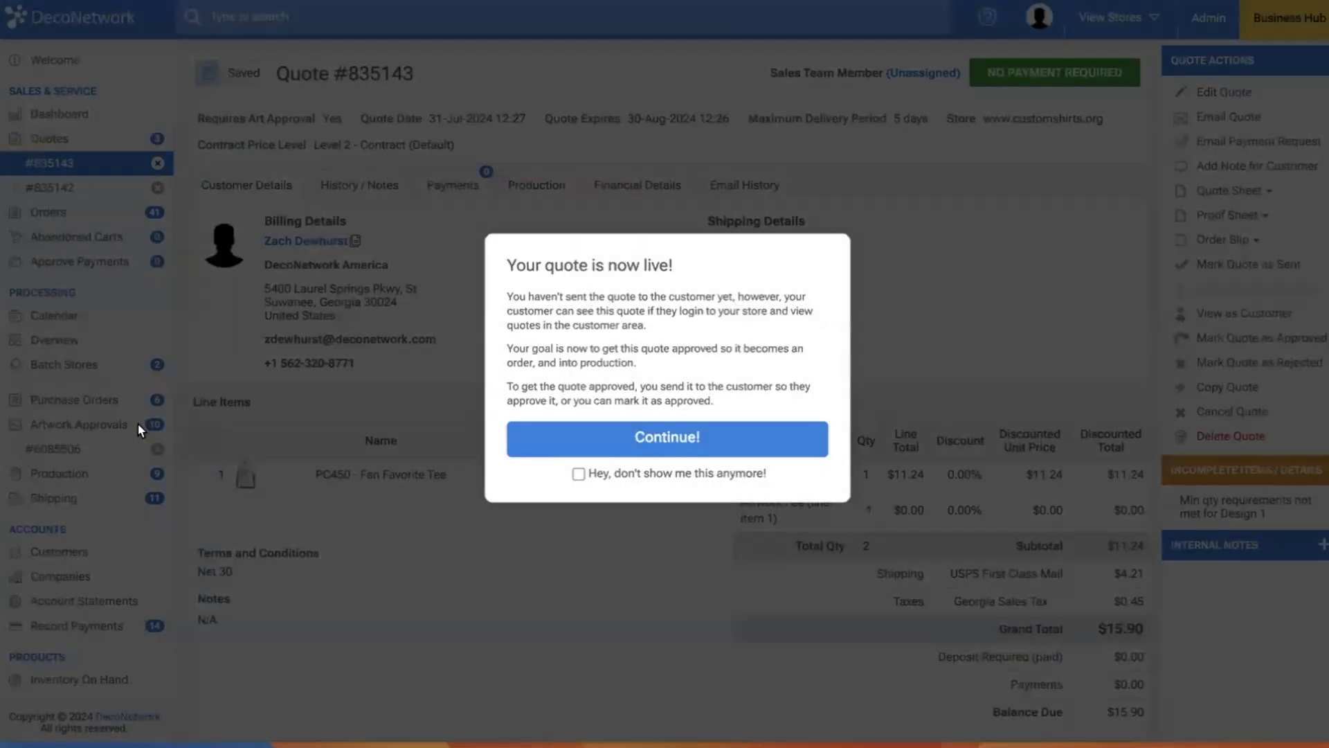
click(760, 425)
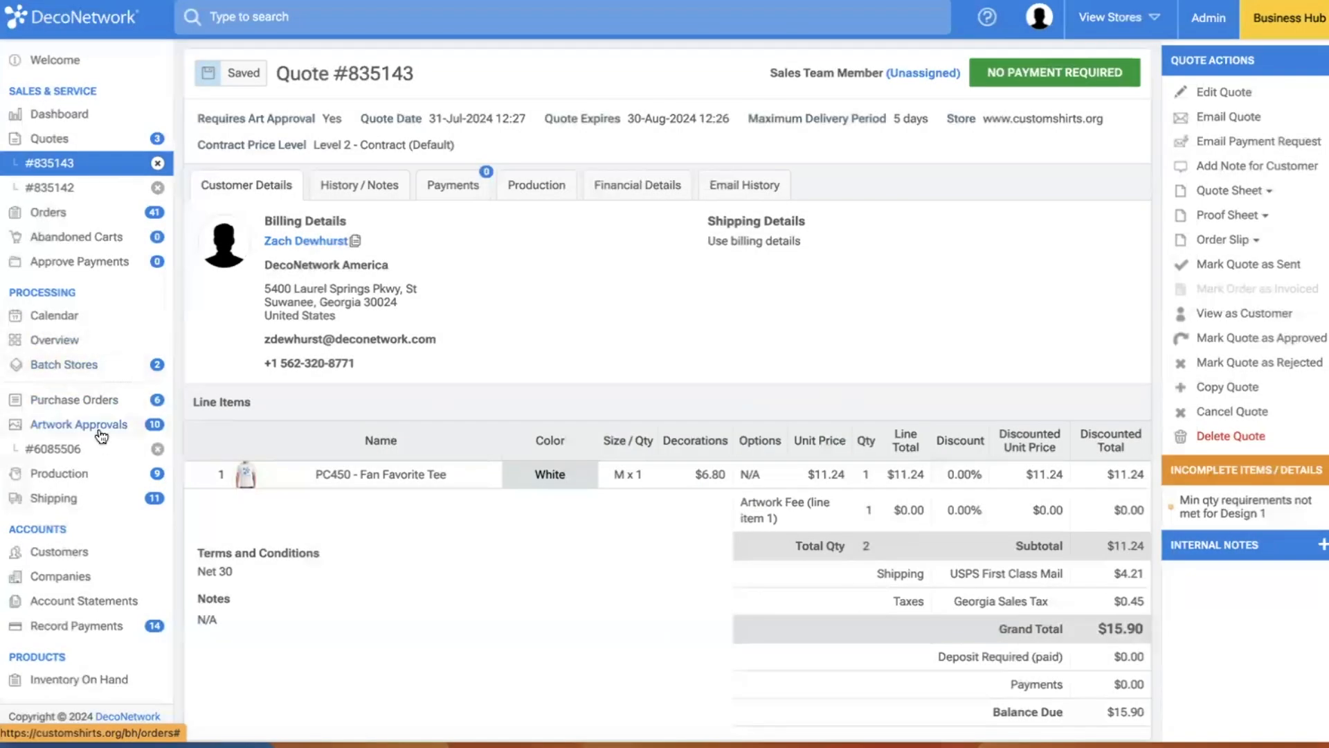
click(62, 432)
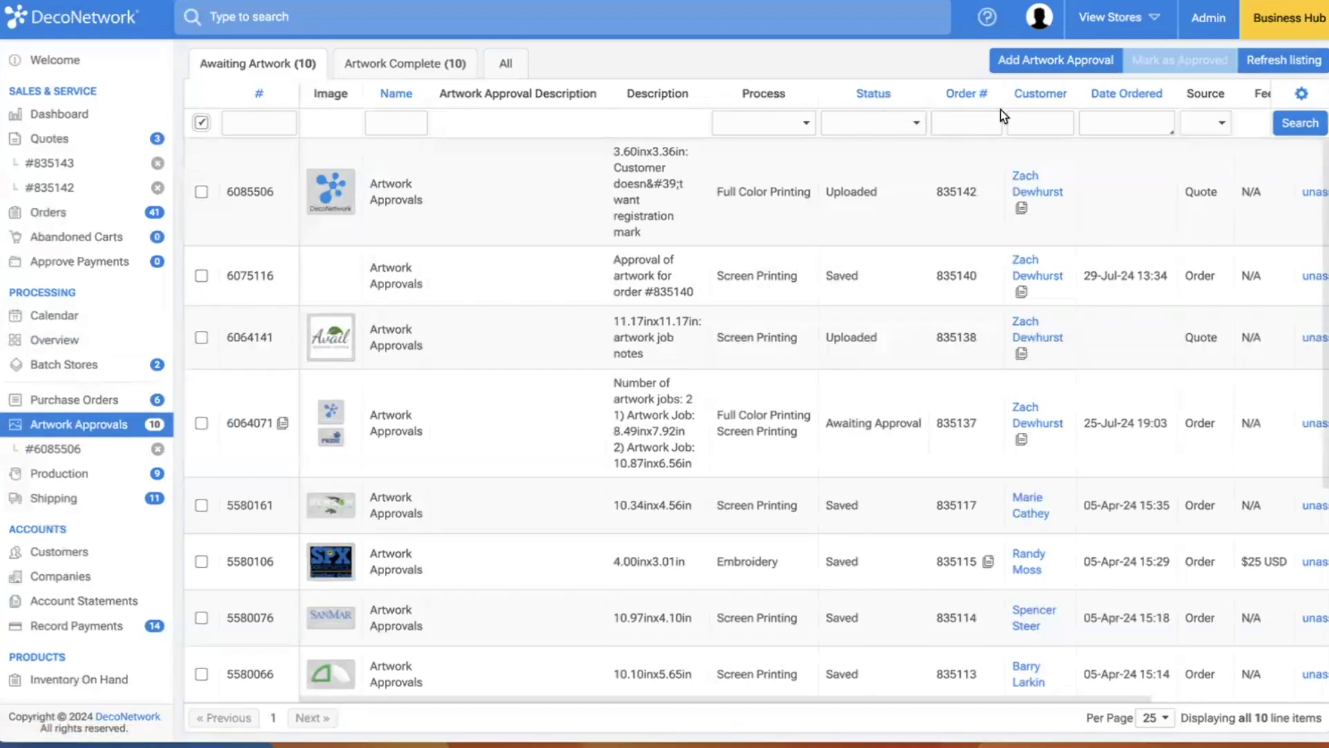
Filter the awaiting artwork approvals to those whose source is Order.
scroll(1000, 109, right, 5)
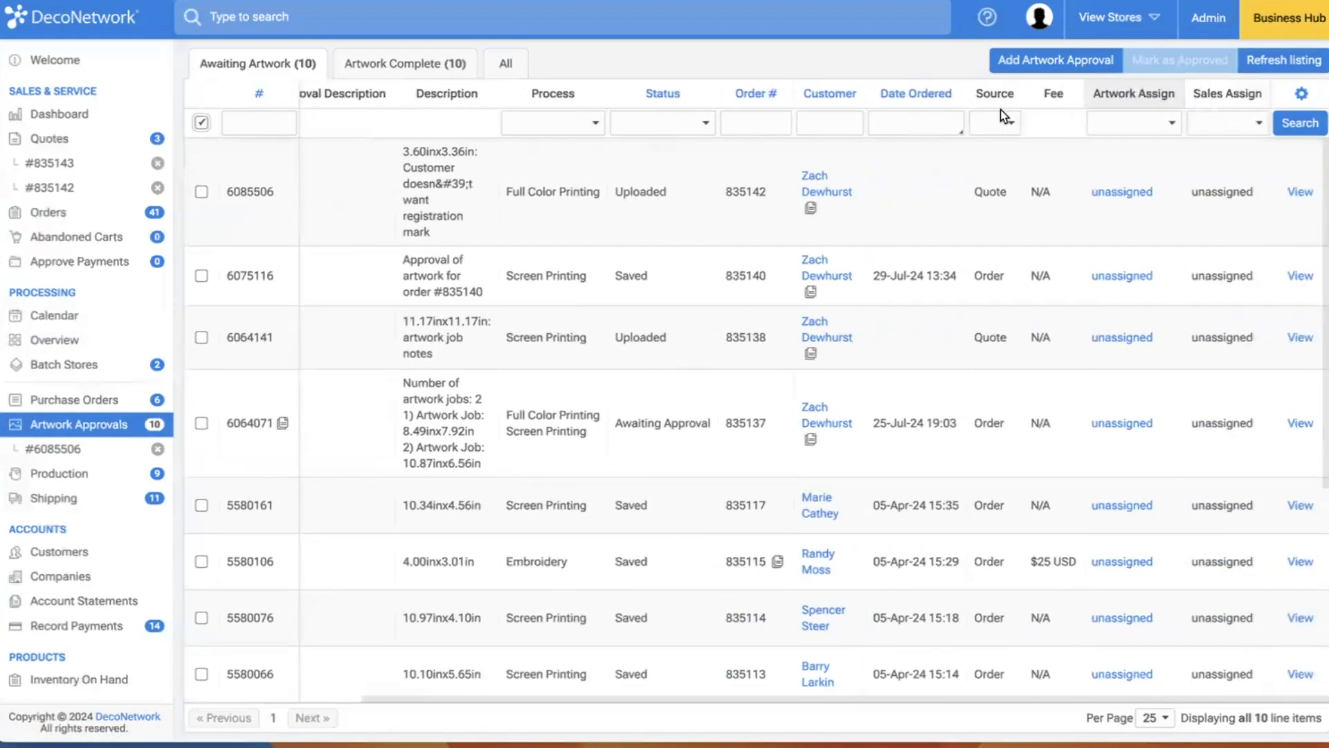
click(993, 125)
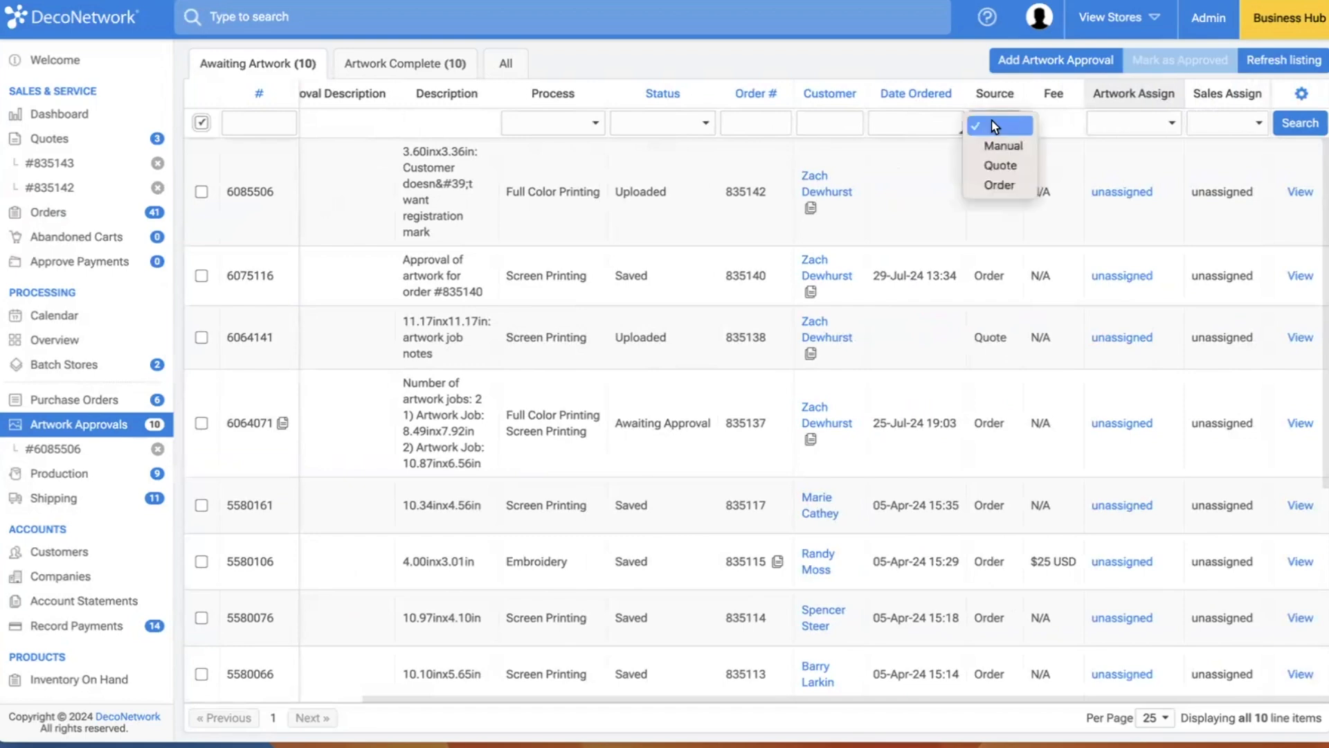
click(1015, 183)
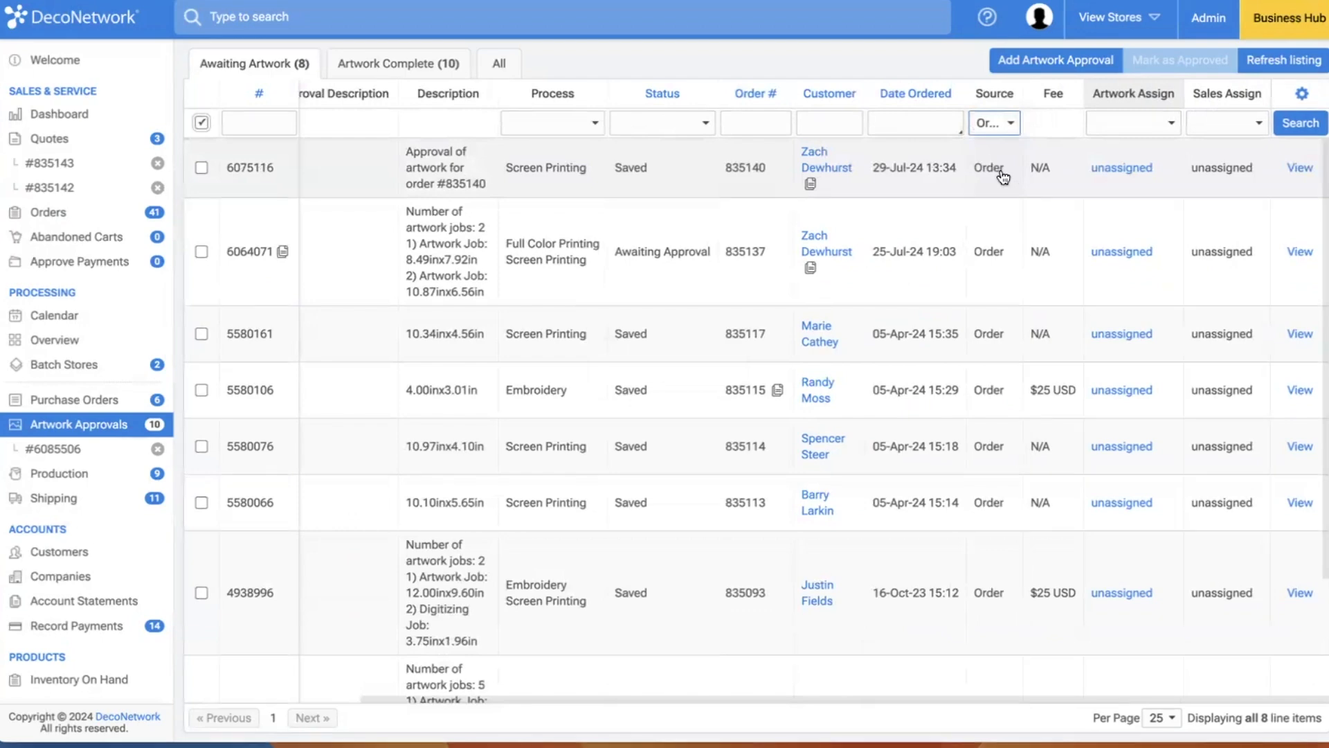
scroll(1003, 177, left, 5)
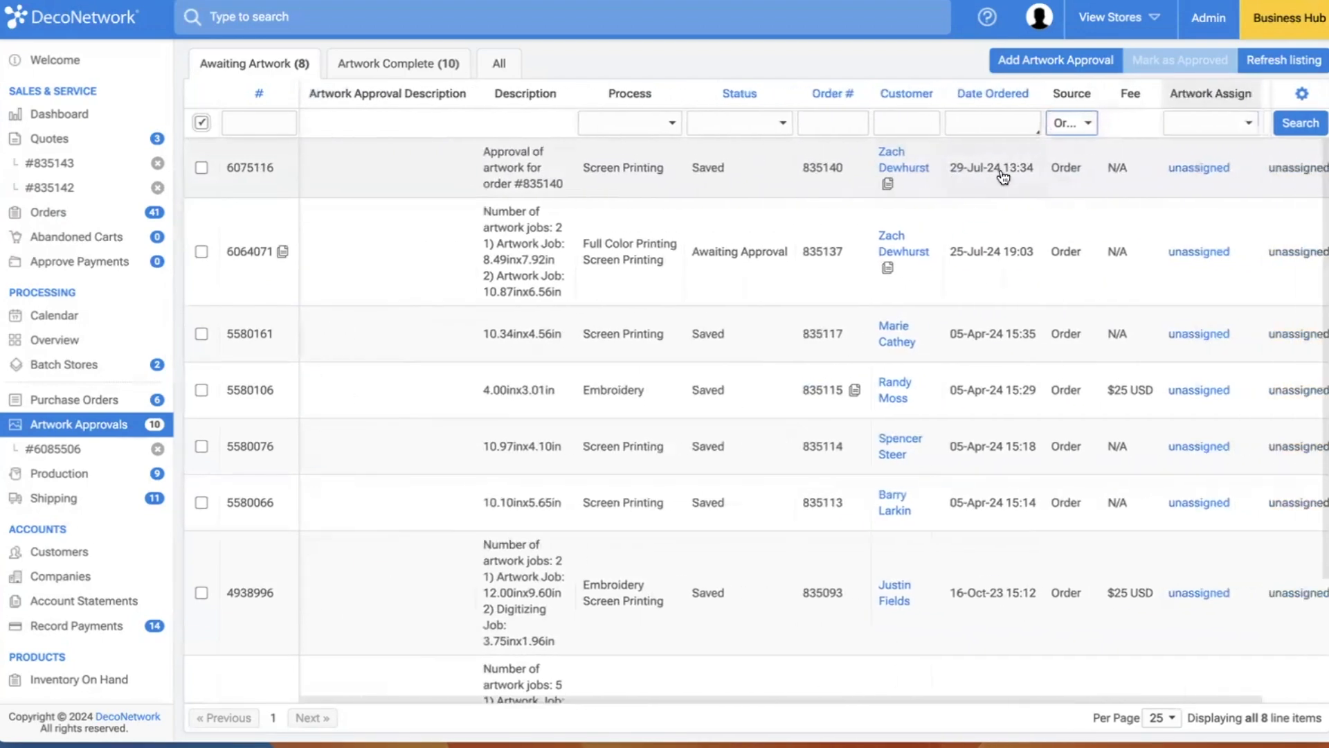
Filter the awaiting artwork approvals to those whose source is Quote and run the search.
scroll(1003, 177, right, 2)
click(997, 124)
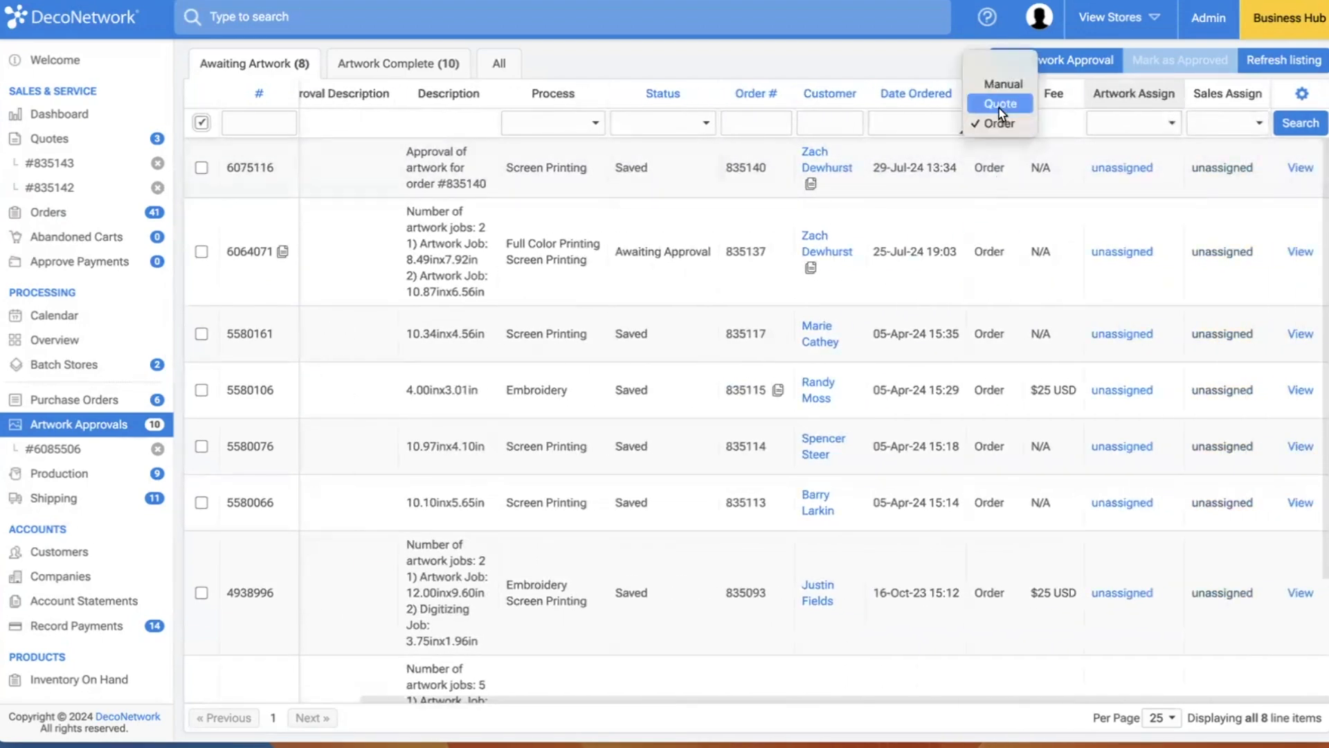
click(999, 104)
click(1298, 123)
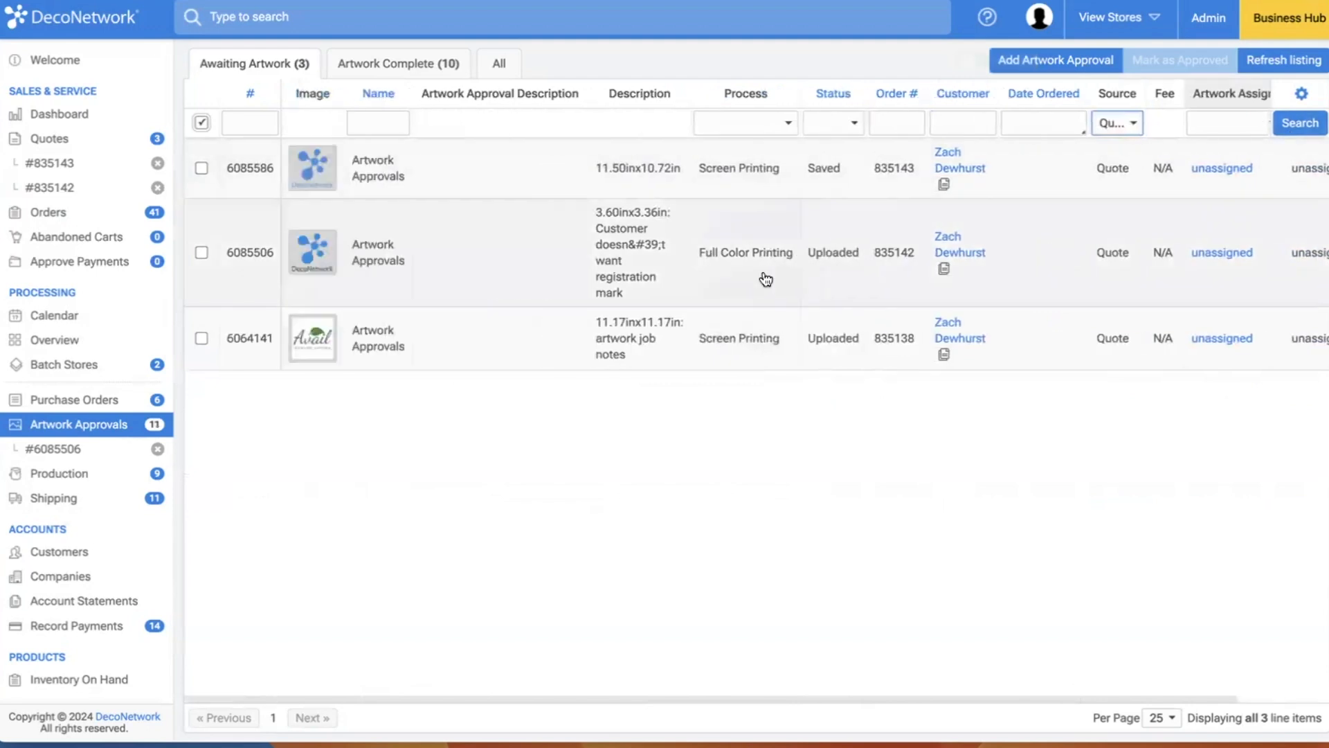
Open the artwork approval for the 11.50 x 10.72 in screen-printed logo and start editing its quote.
mouse_move(949, 324)
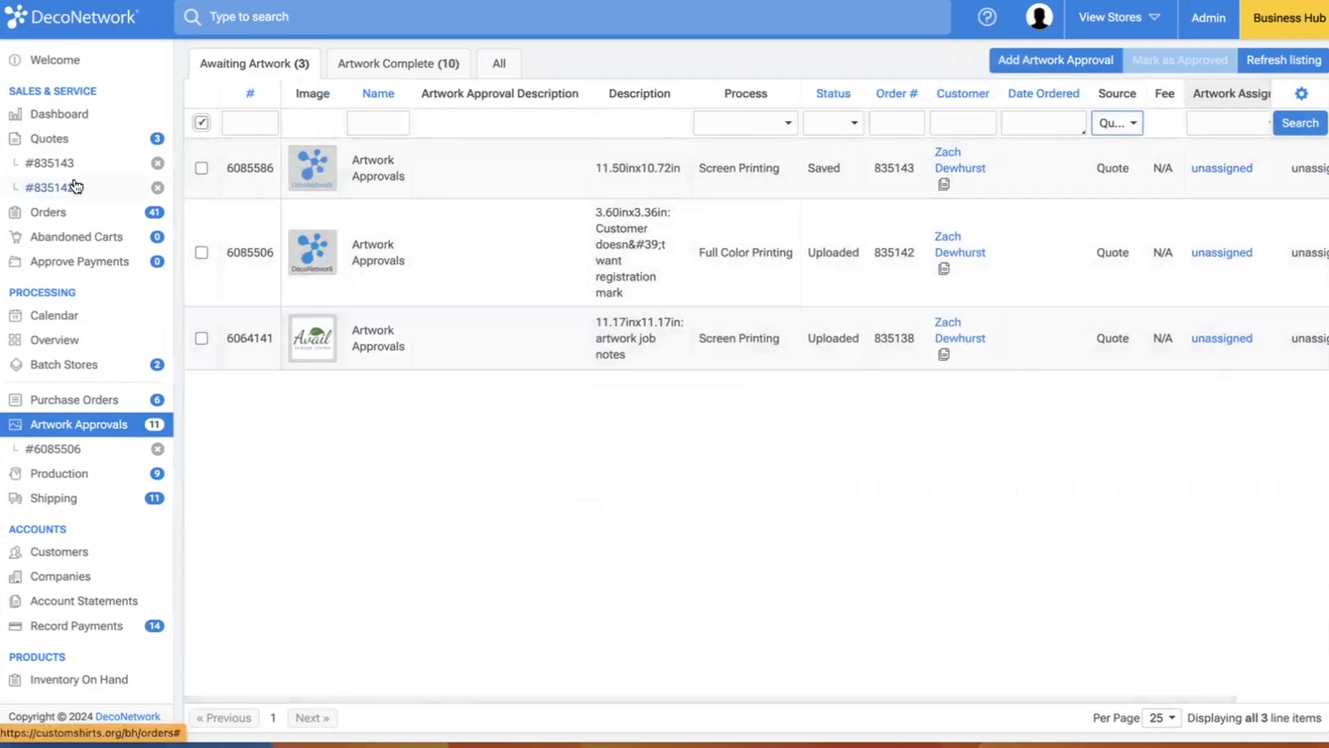
mouse_move(313, 171)
click(580, 169)
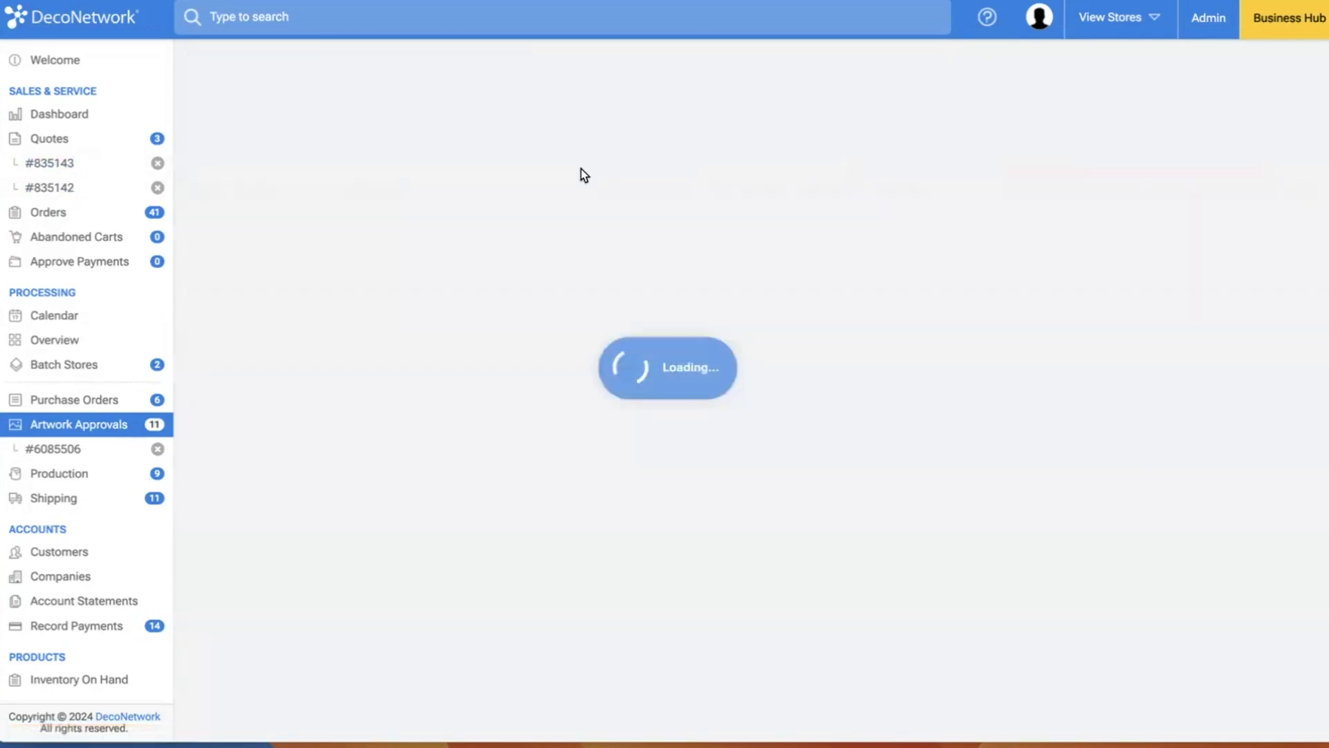
click(995, 369)
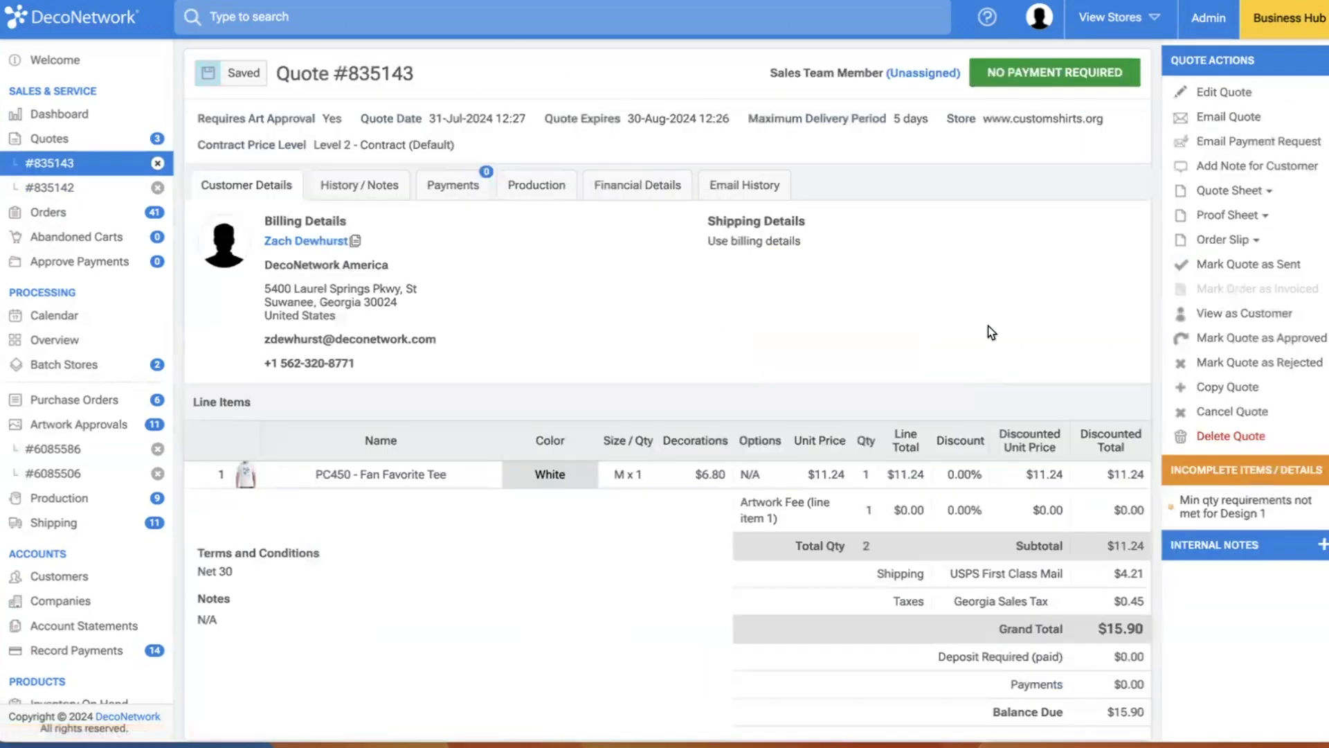
click(1224, 94)
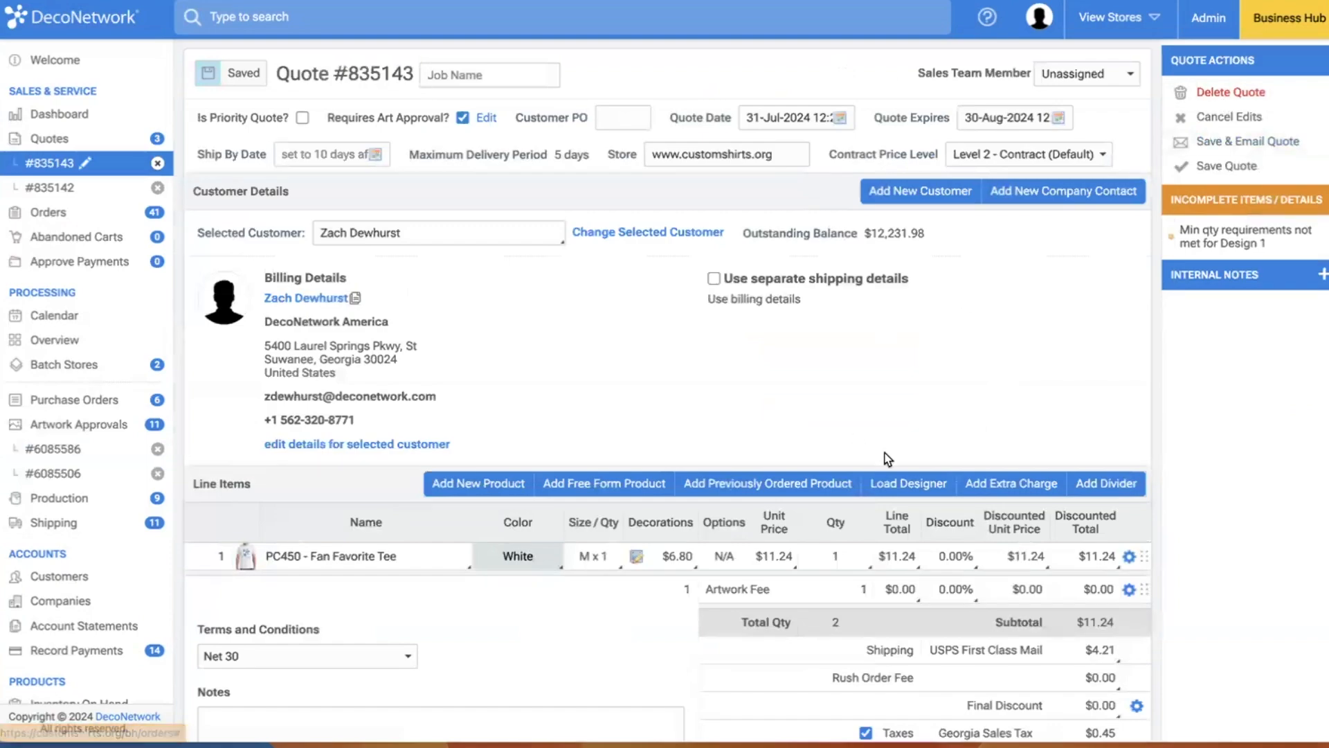
Open the Fan Favorite Tee's design and delete the screen-printed logo from the front, confirming the deletion.
click(632, 558)
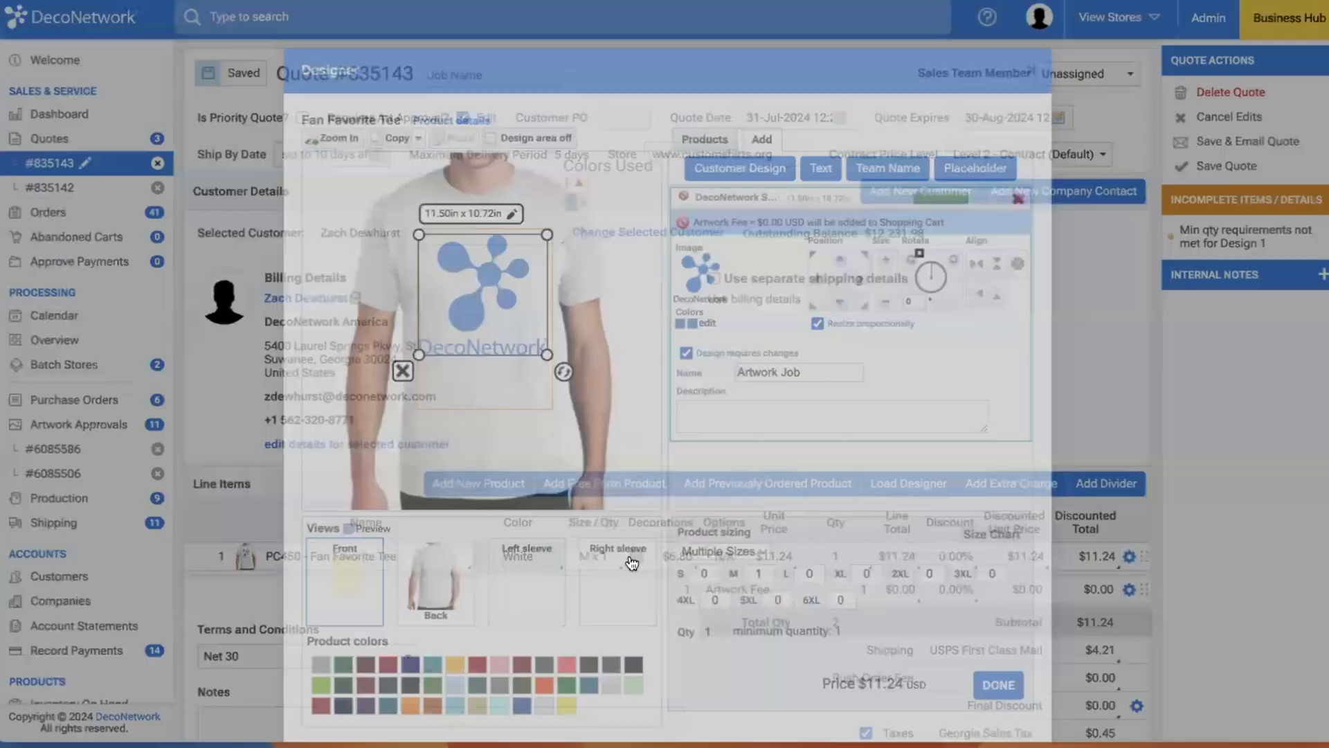
click(404, 376)
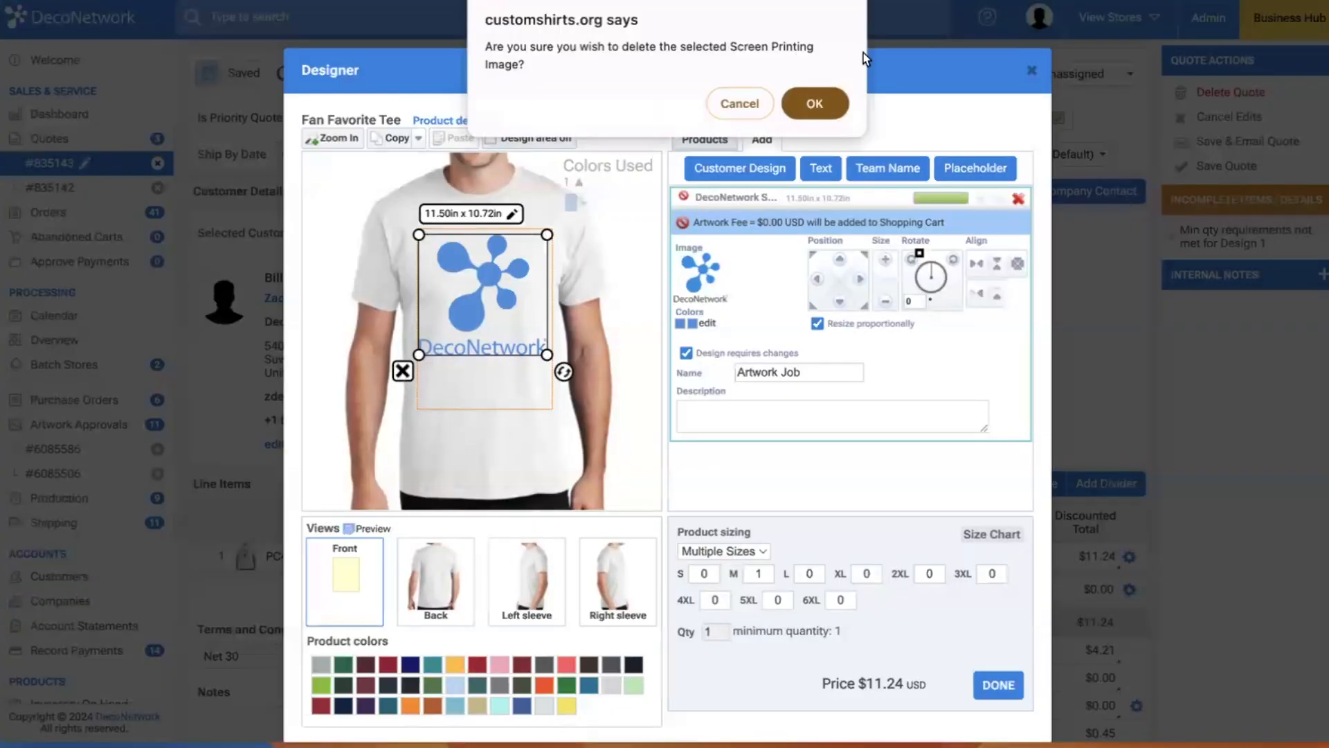
click(799, 101)
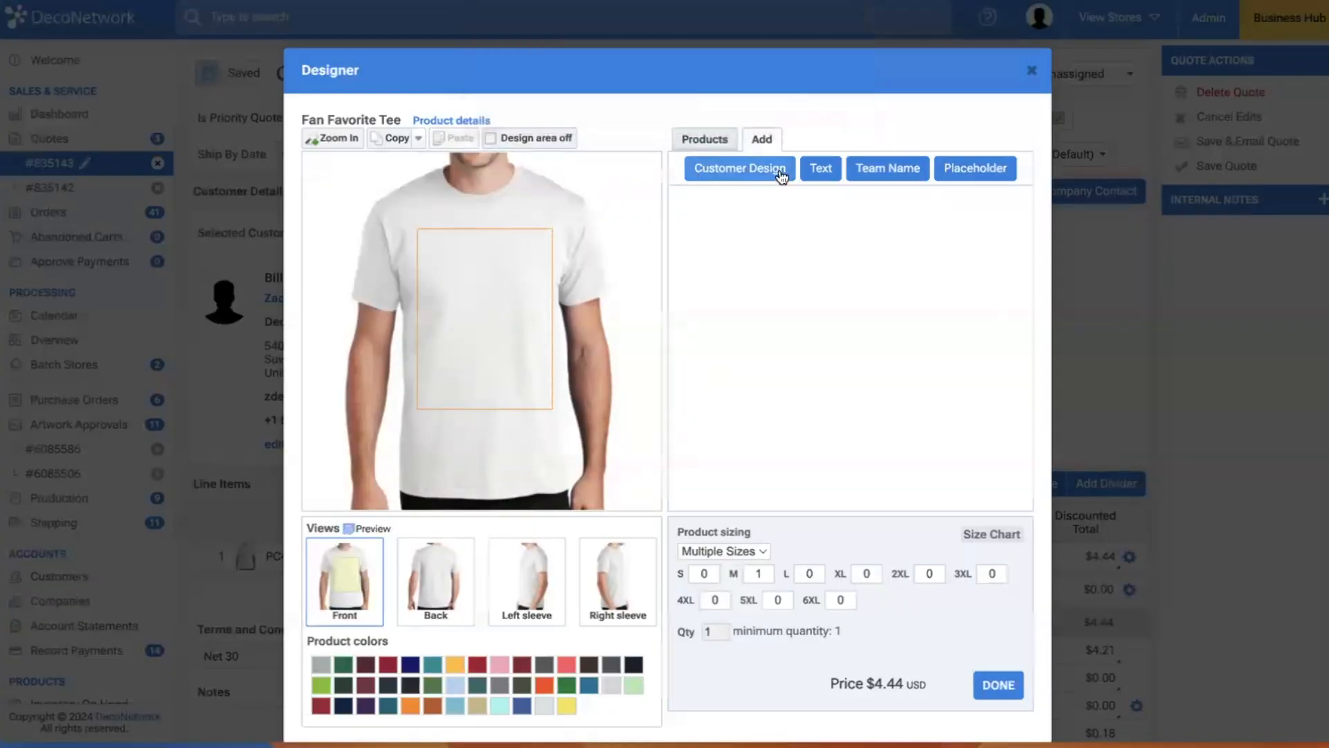
Add a one-color placeholder to the tee's front, shrink it to about 10.32 x 9.34 in, and finish the design.
click(977, 168)
click(634, 390)
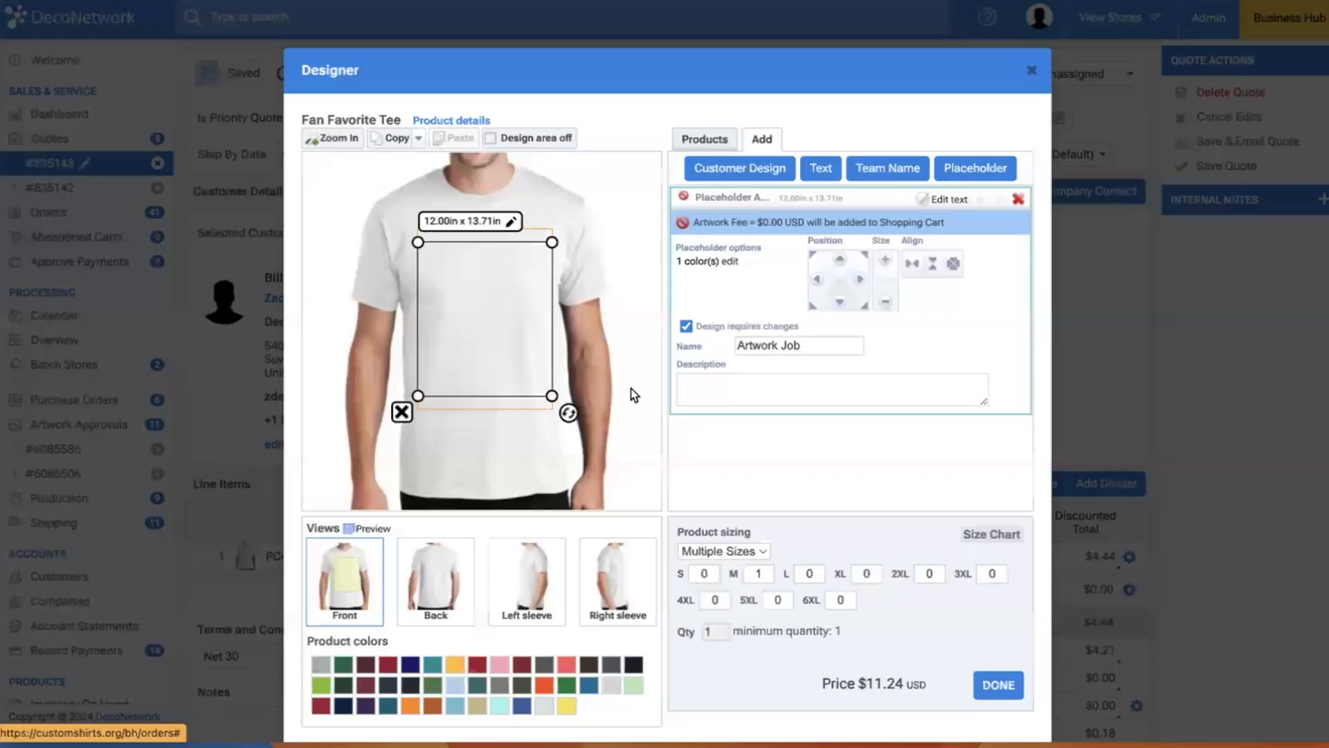
drag(547, 362, 540, 347)
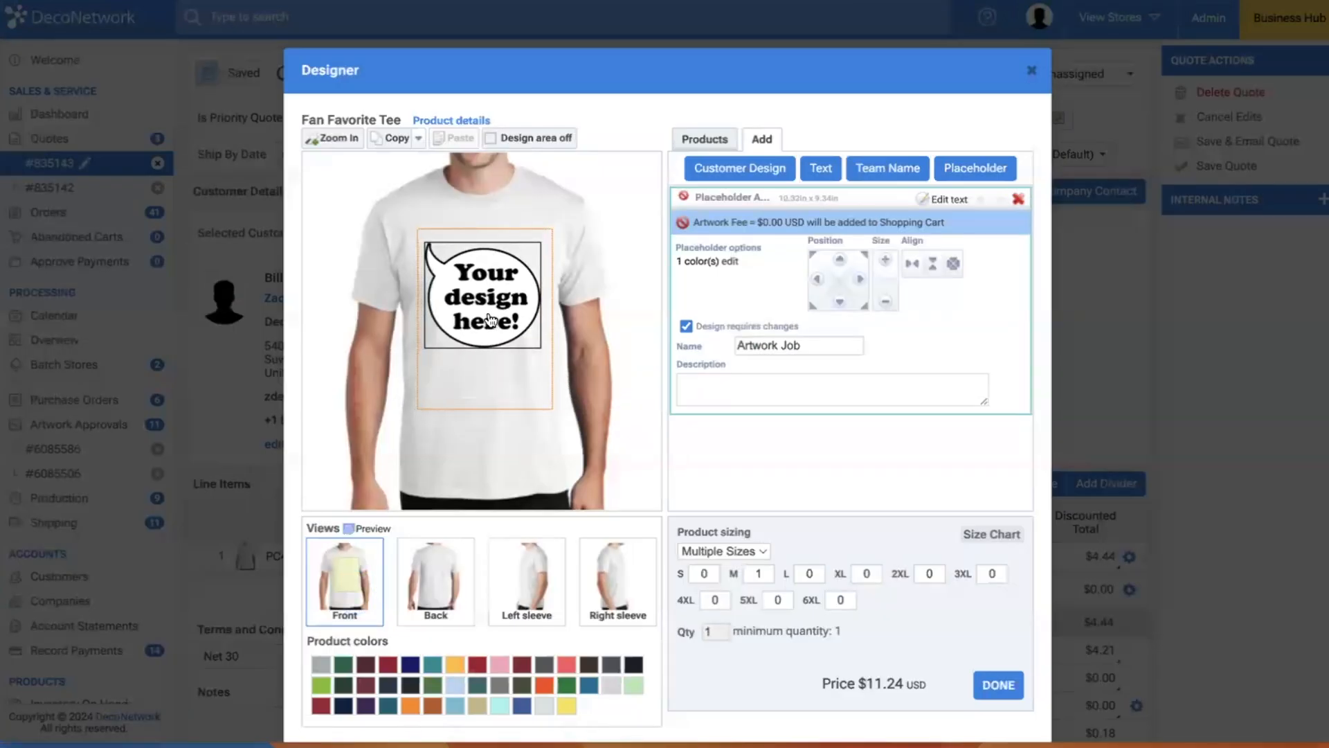
click(998, 685)
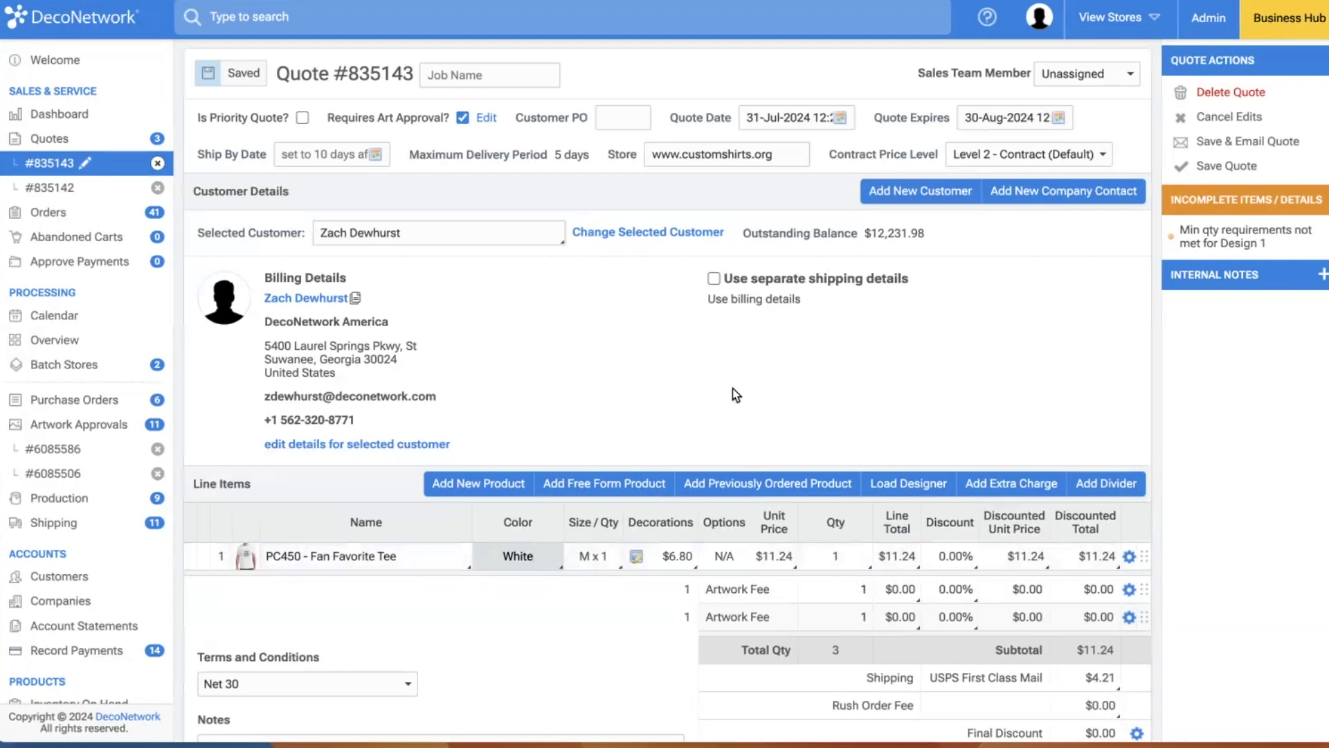
Try enabling the tee's decorations price override and reopen the front placeholder design from its decoration pricing.
click(668, 563)
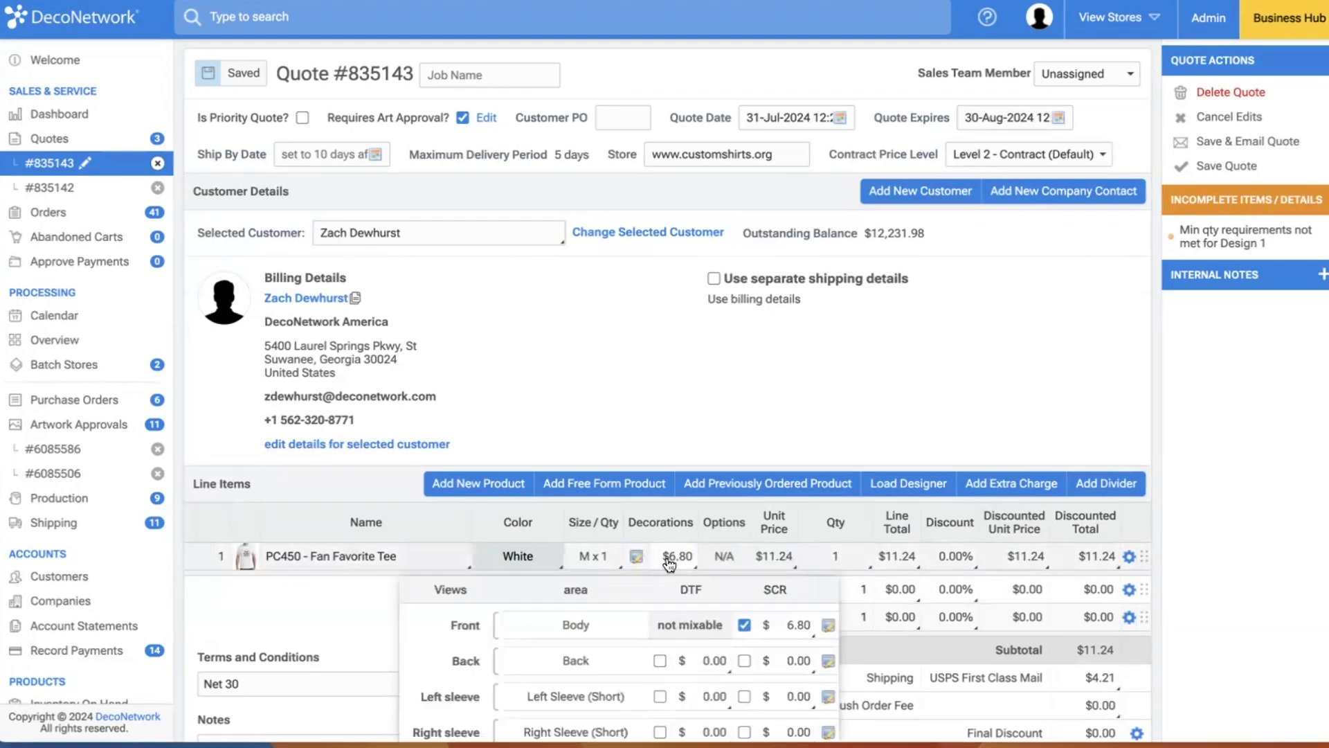
scroll(673, 564, down, 2)
scroll(671, 561, down, 1)
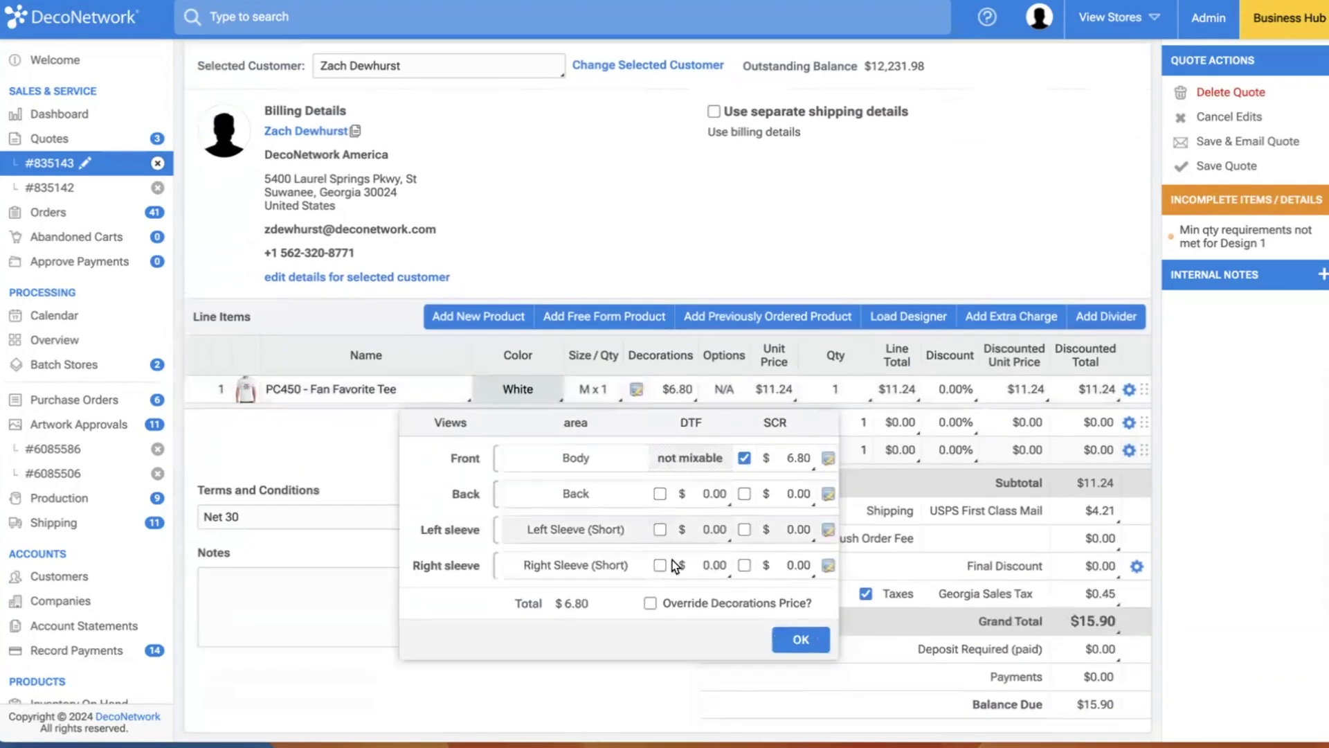
click(691, 605)
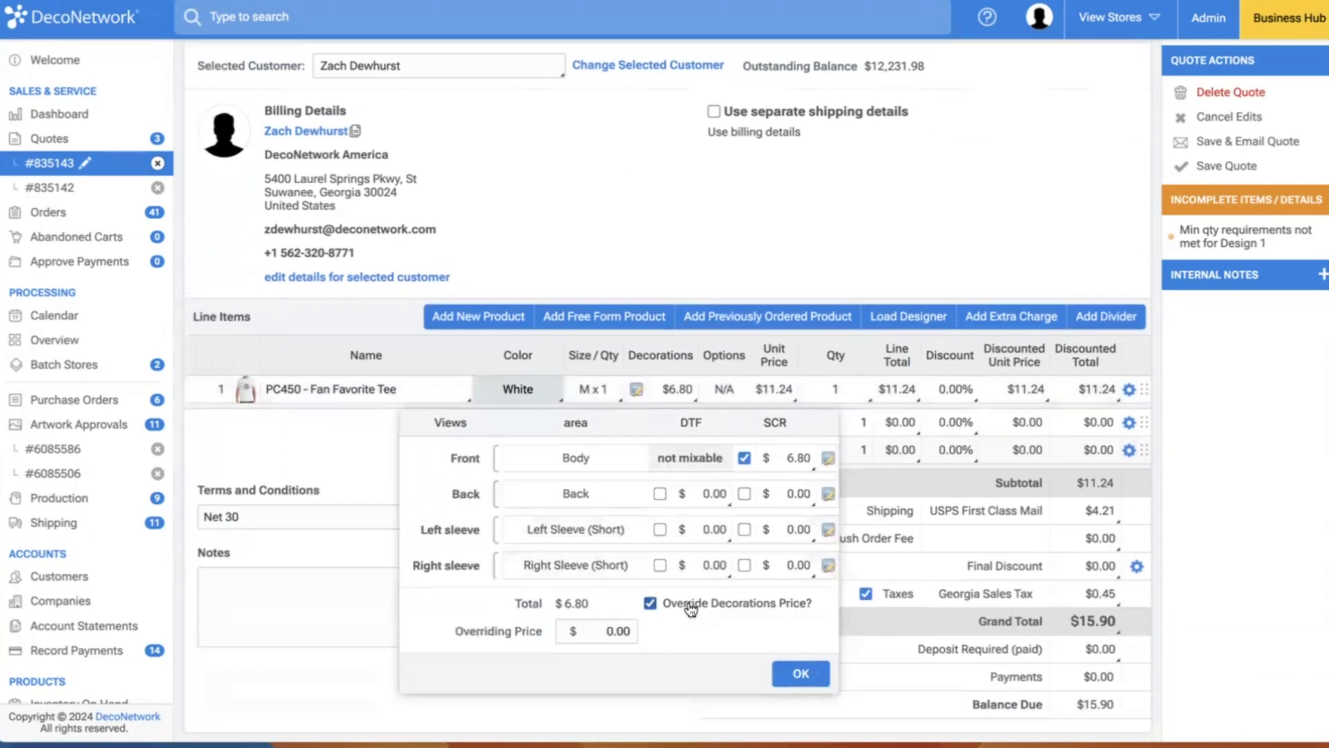
click(795, 464)
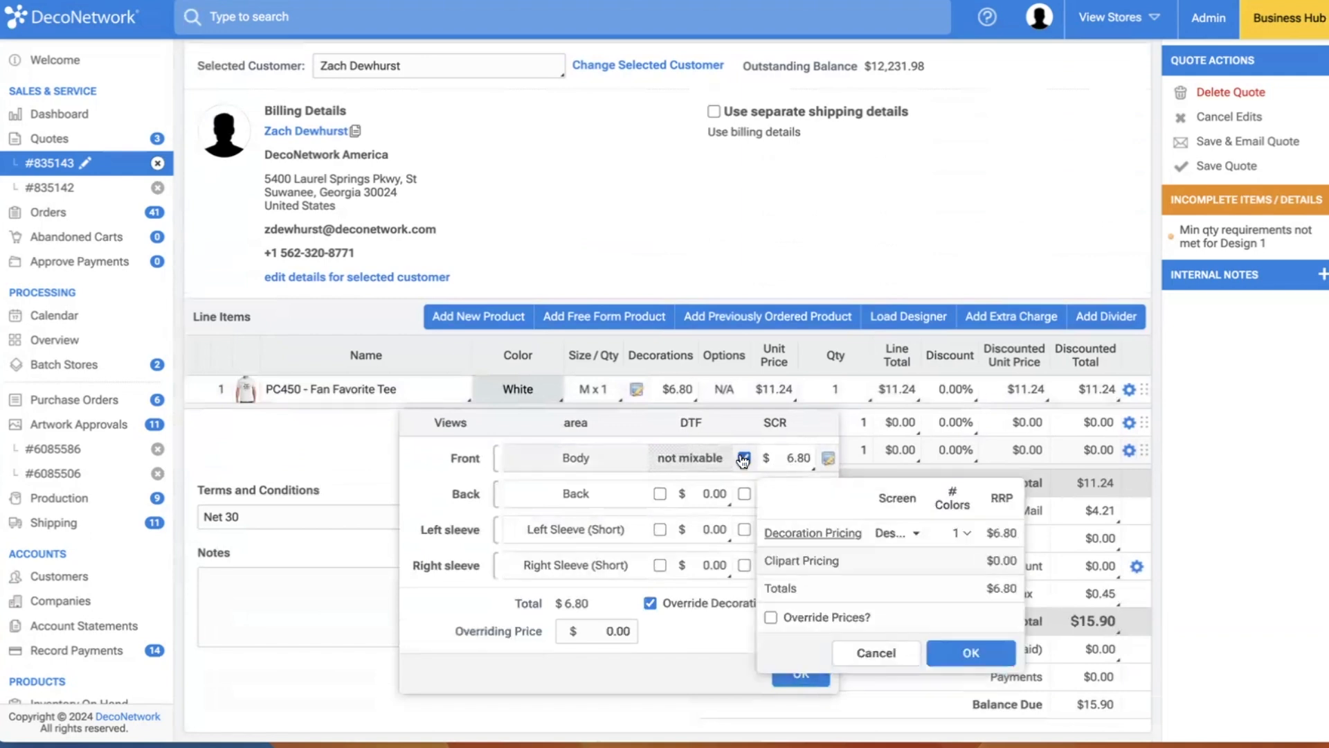
click(828, 459)
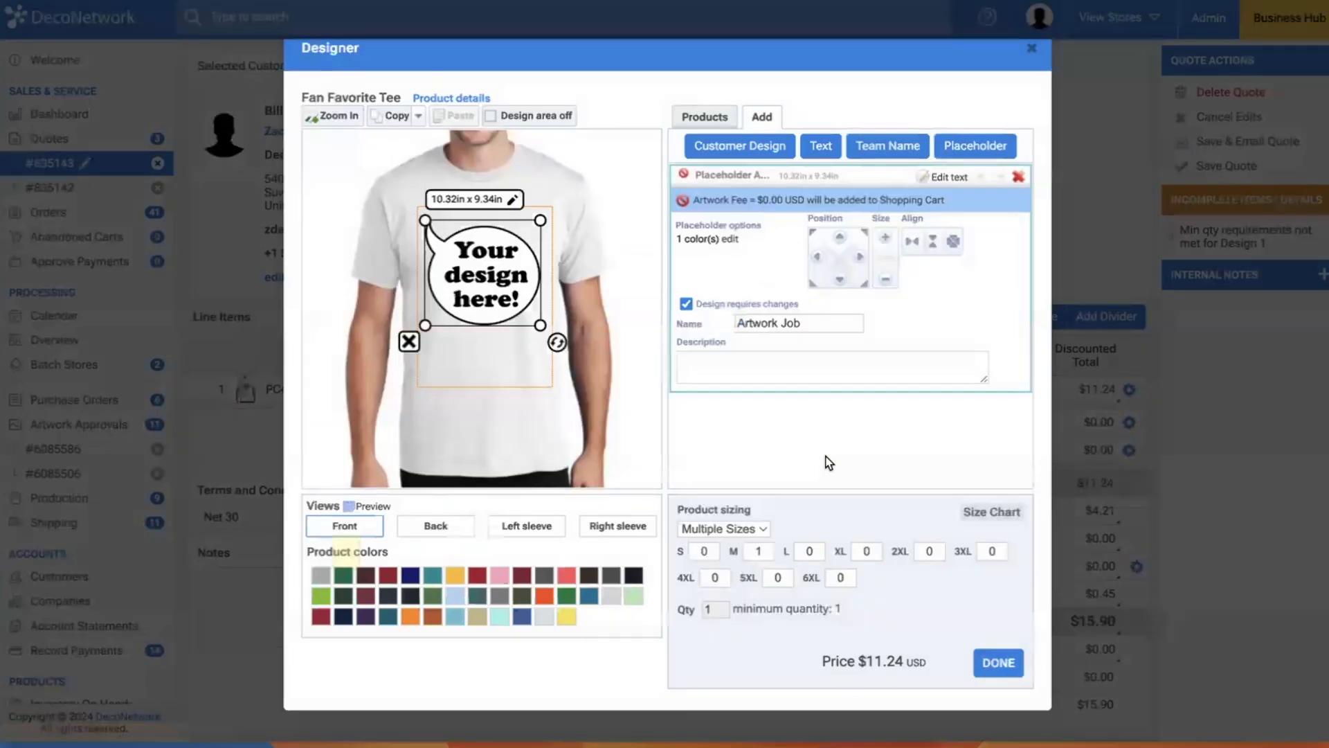
click(1012, 670)
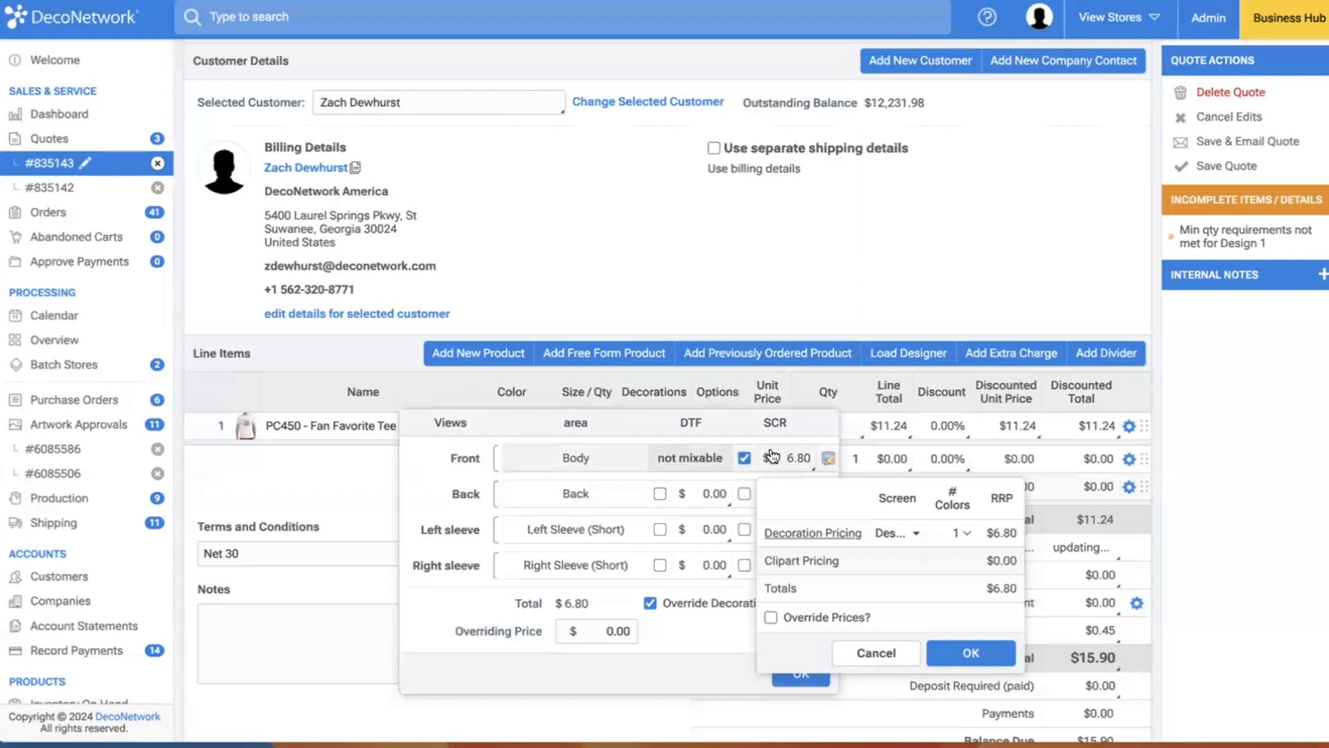
click(801, 678)
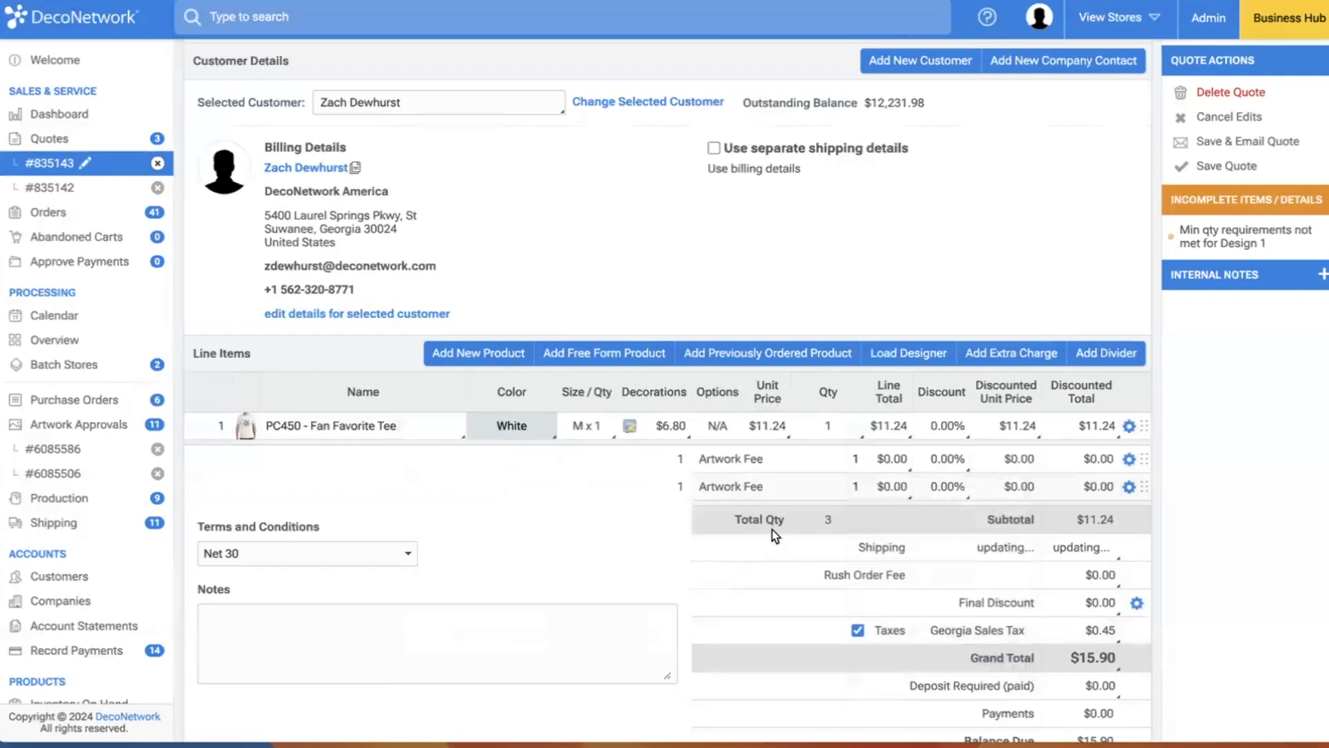
Override the tee's decorations price with $0.00, checking the front screen-print color options without changing them.
click(630, 425)
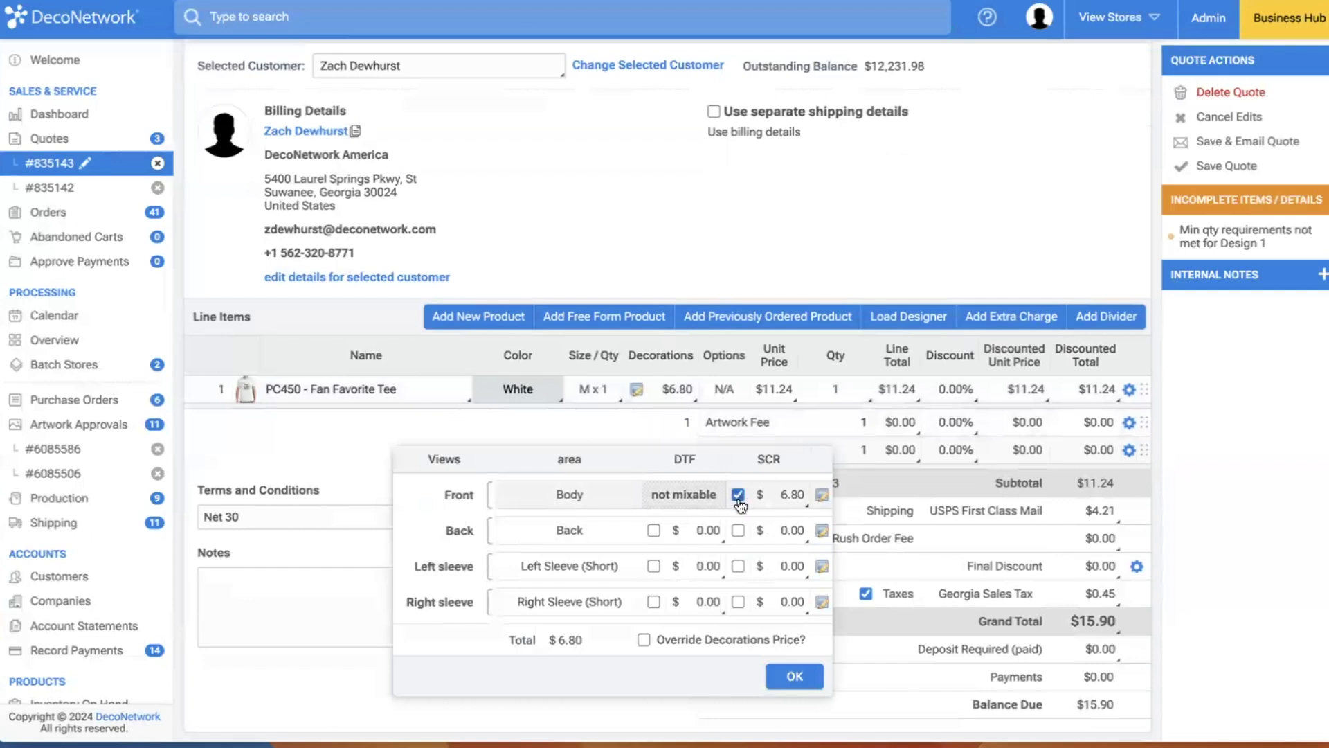
click(671, 644)
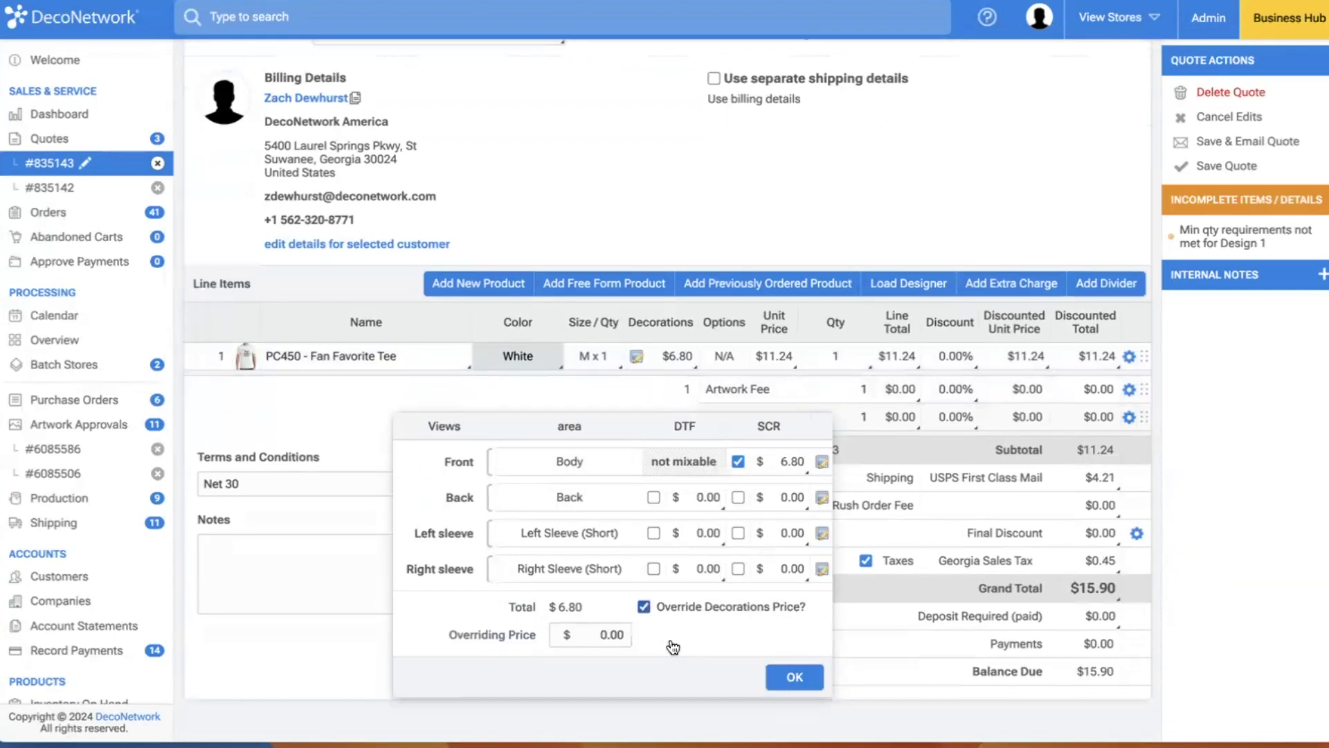
click(822, 461)
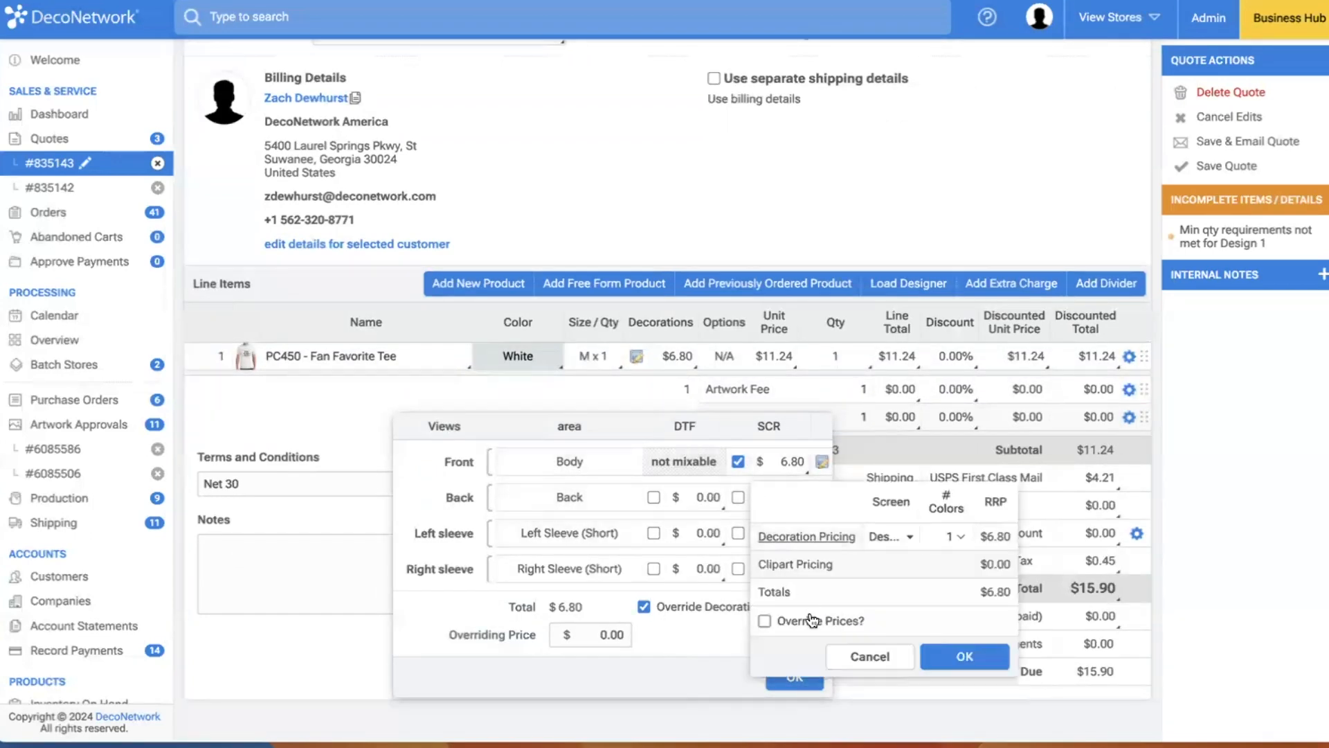
click(766, 622)
click(954, 537)
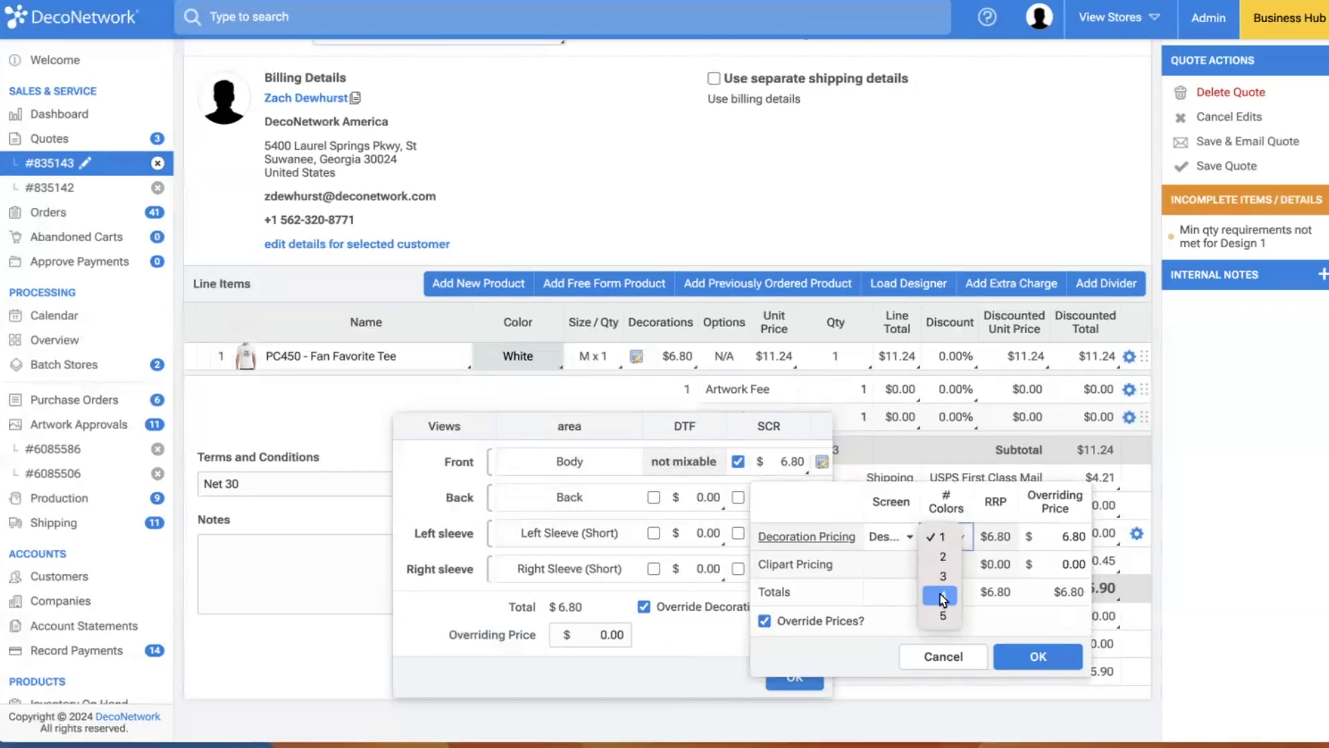
click(951, 653)
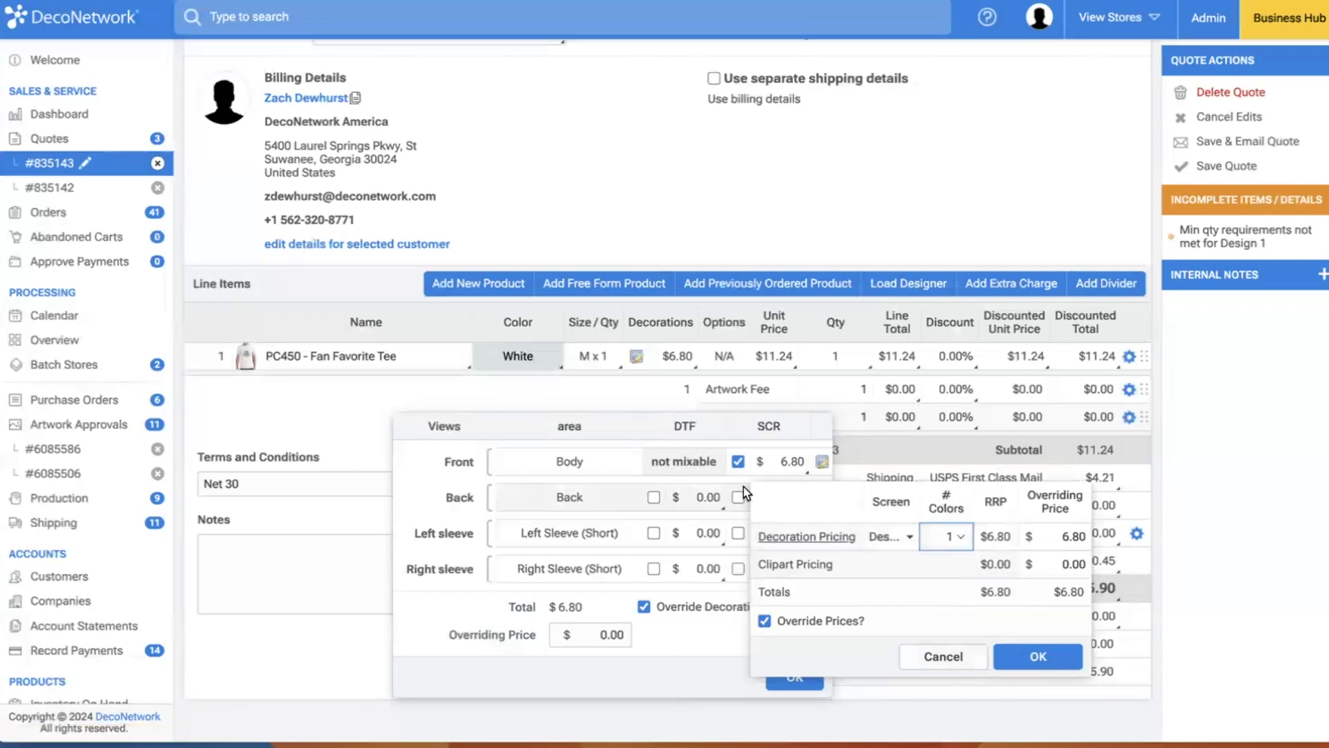
click(947, 546)
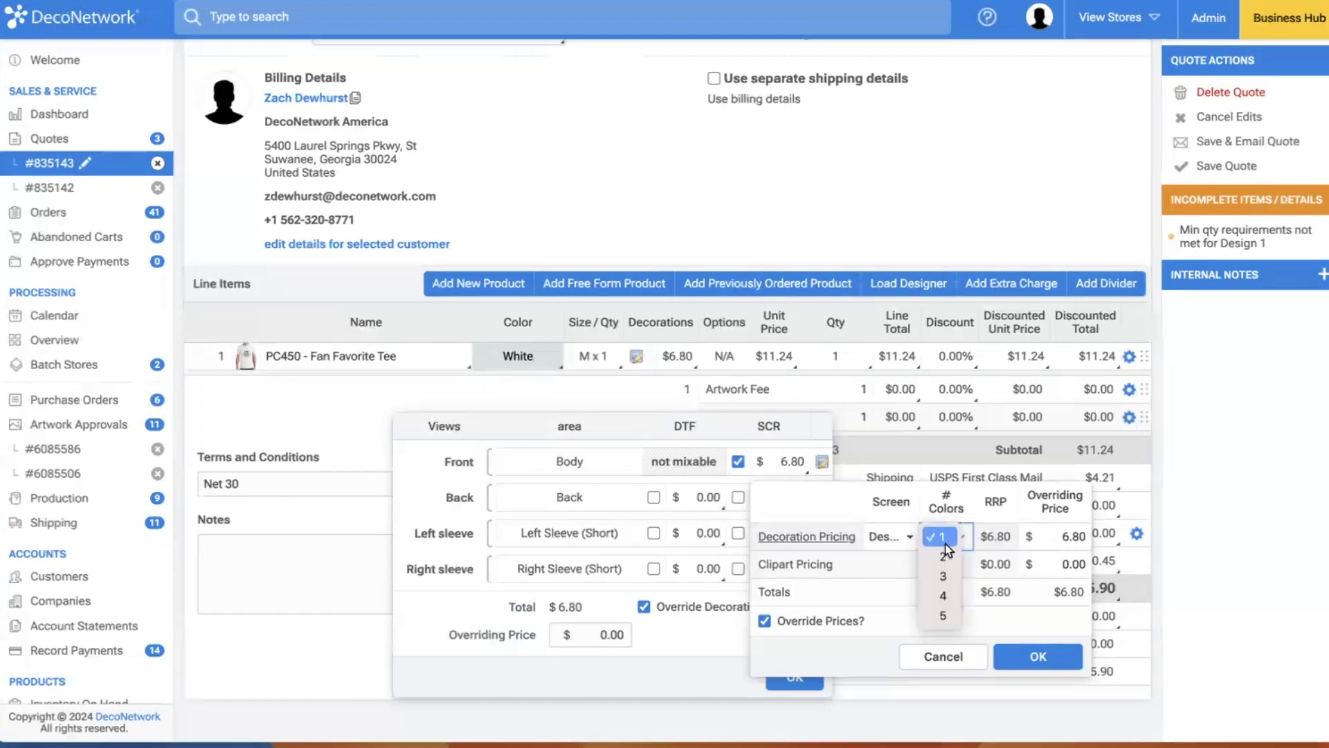
click(578, 135)
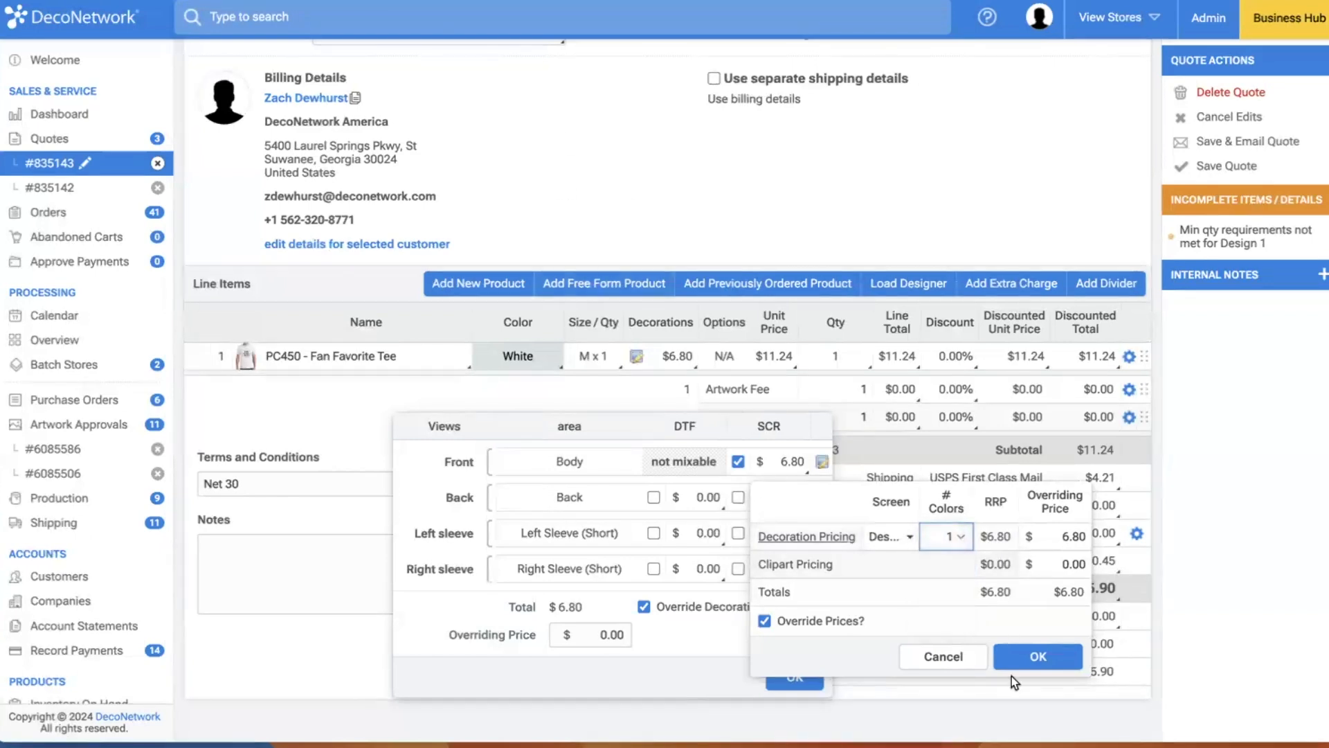
click(982, 657)
click(792, 679)
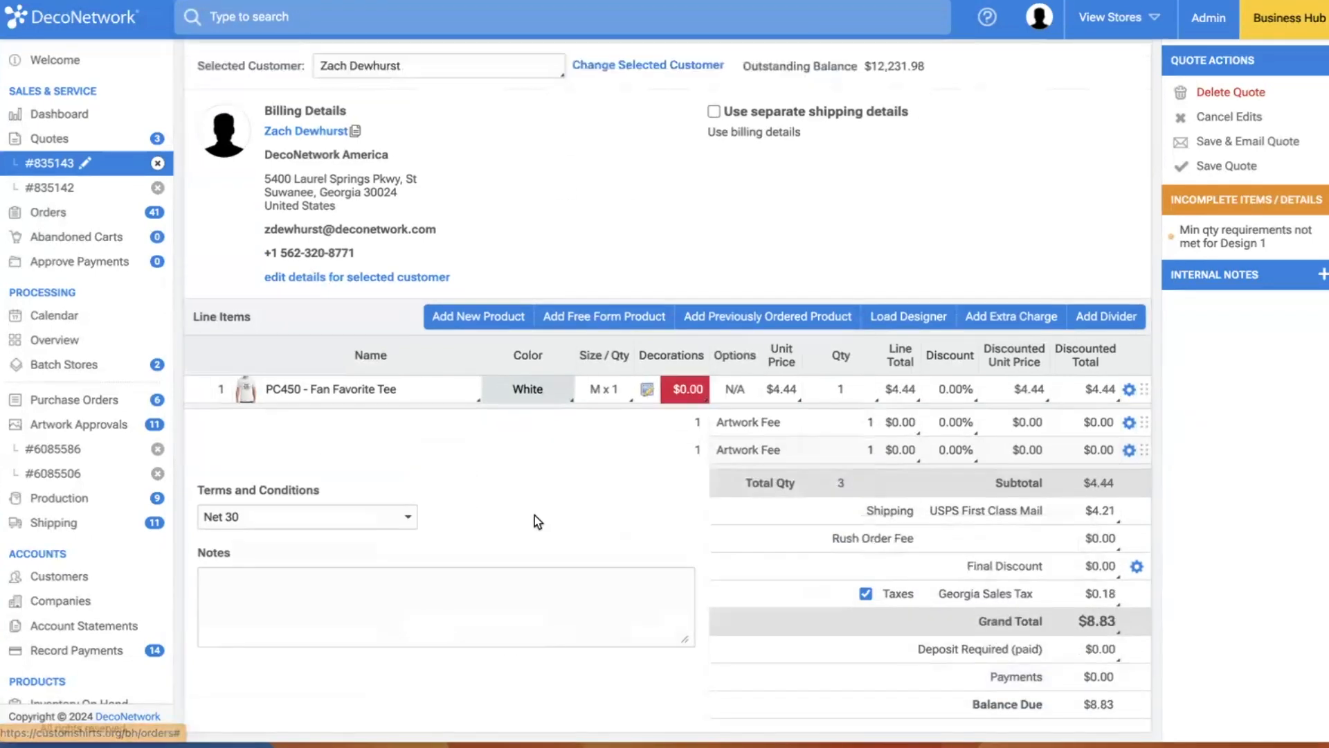
Save the edited quote and dismiss the live-quote message.
click(1222, 168)
click(866, 511)
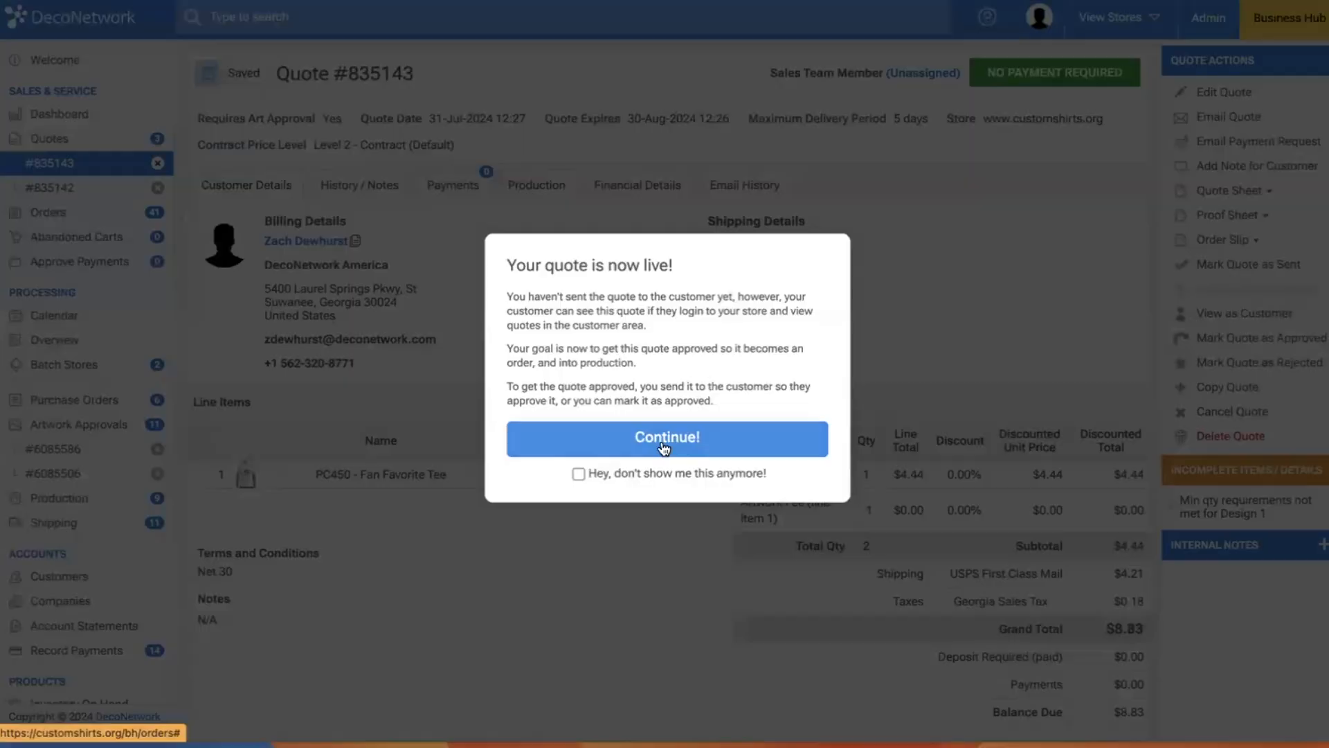
click(656, 440)
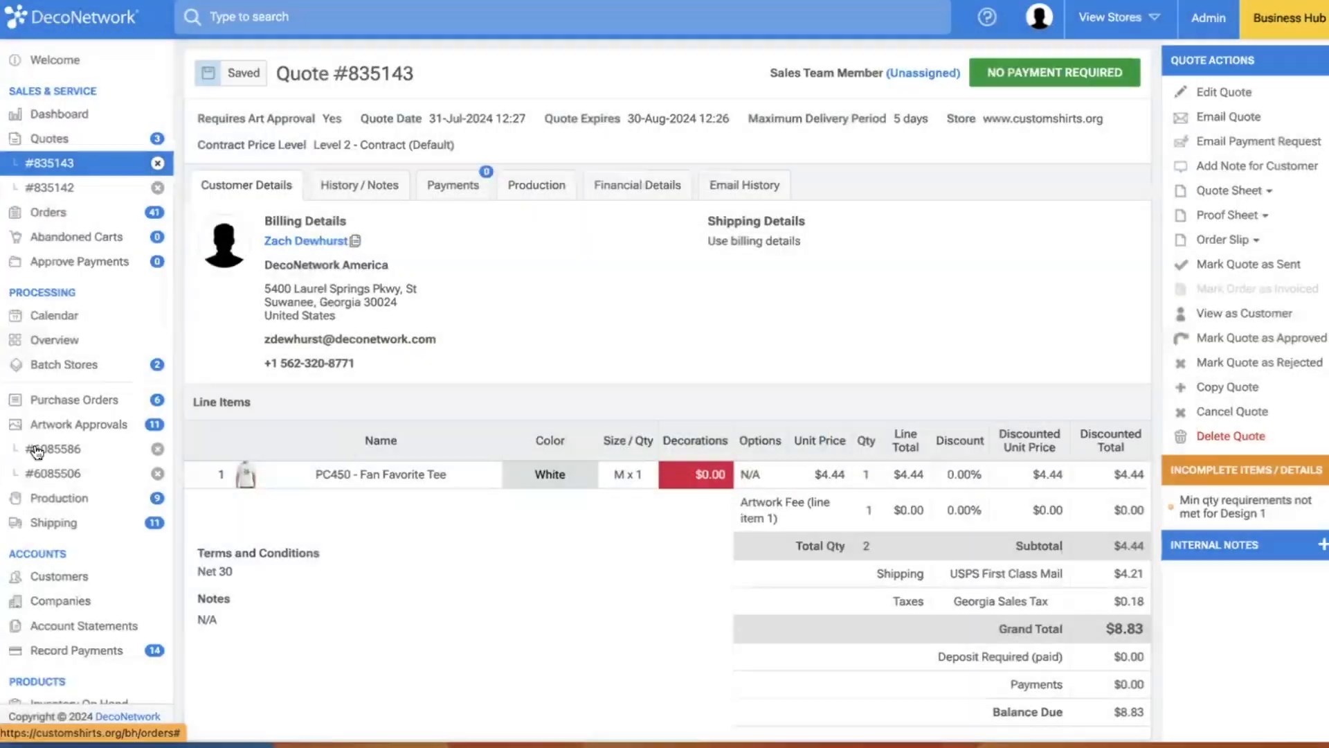
Return to the artwork approvals and open the saved 11.50 x 10.72 in screen-printing approval.
click(75, 425)
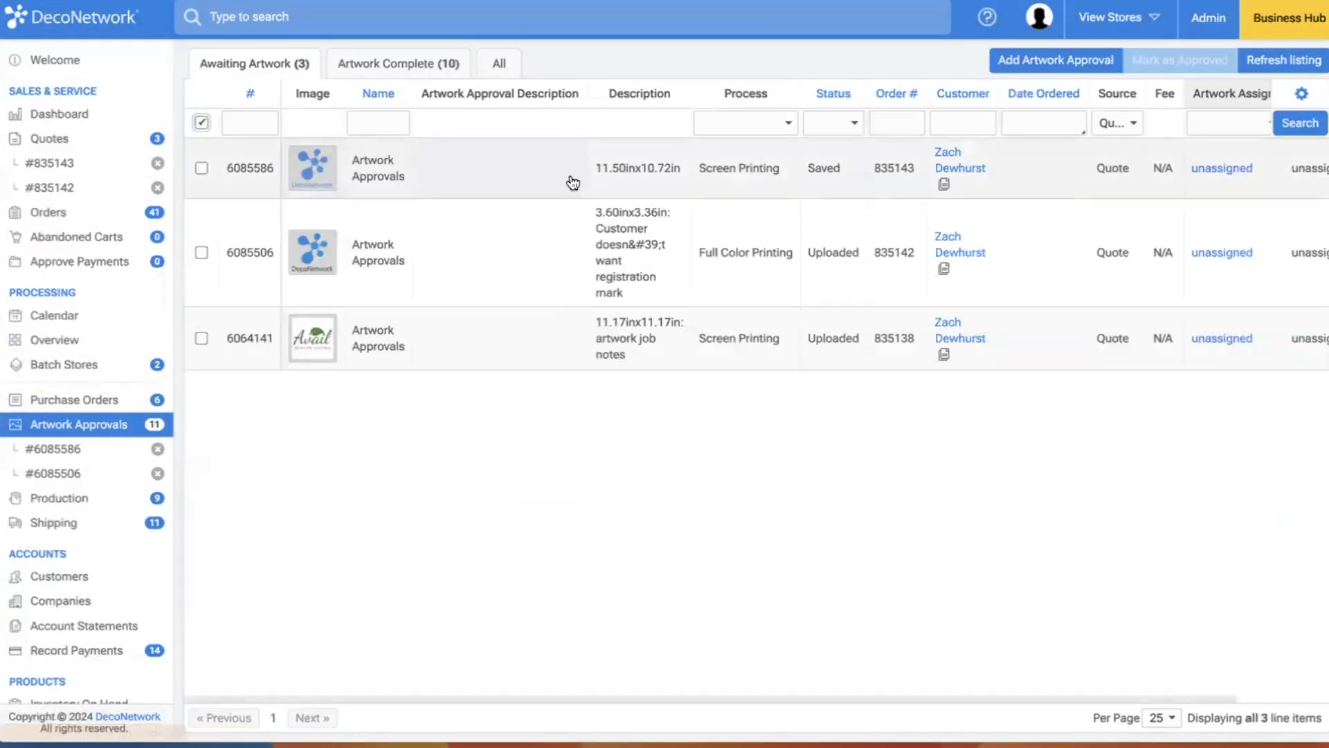
click(575, 183)
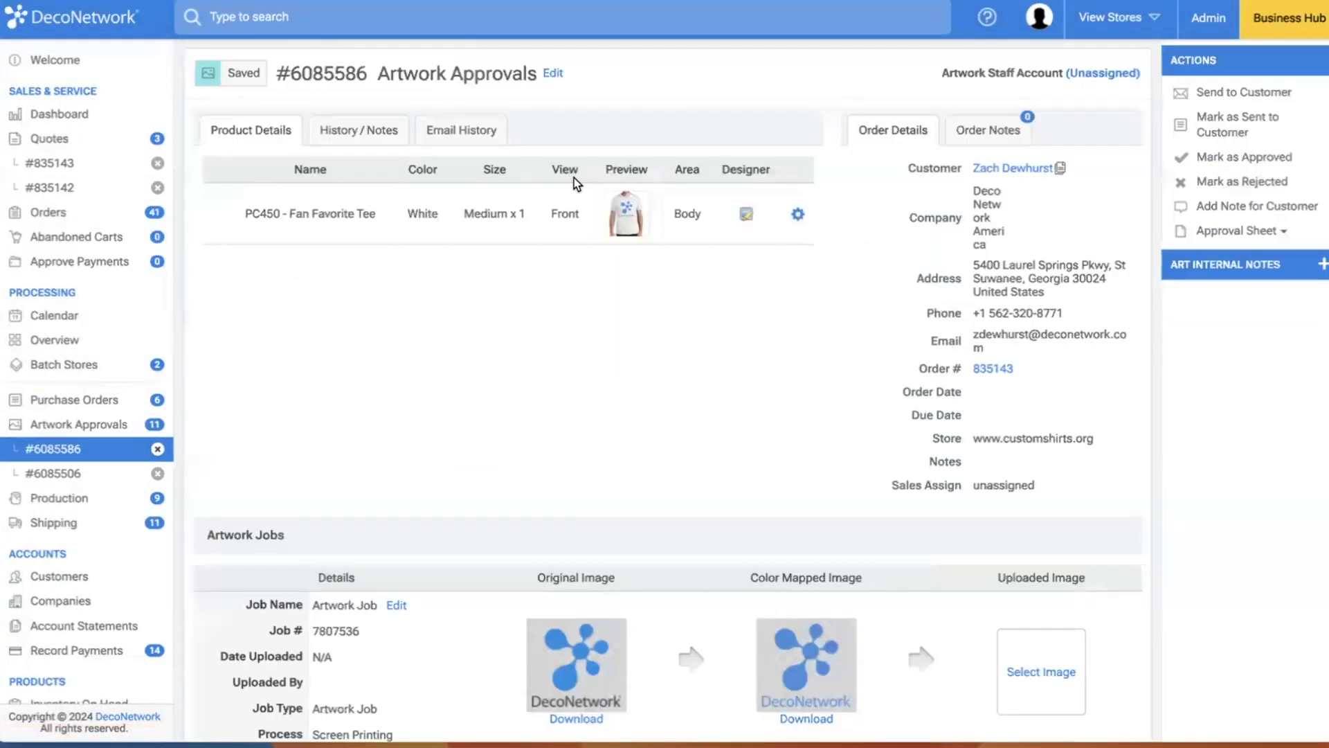
Check the two open quotes for the tee and reload the Business Hub.
click(70, 184)
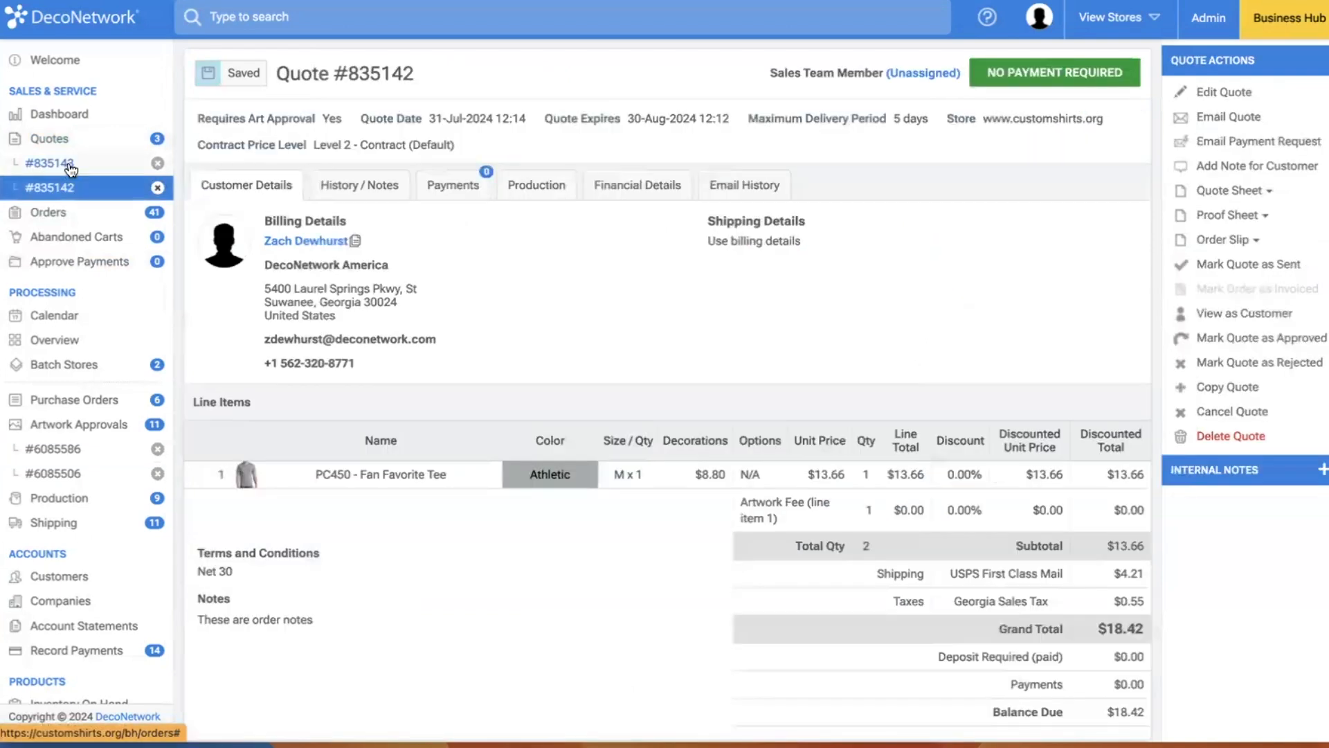
click(72, 166)
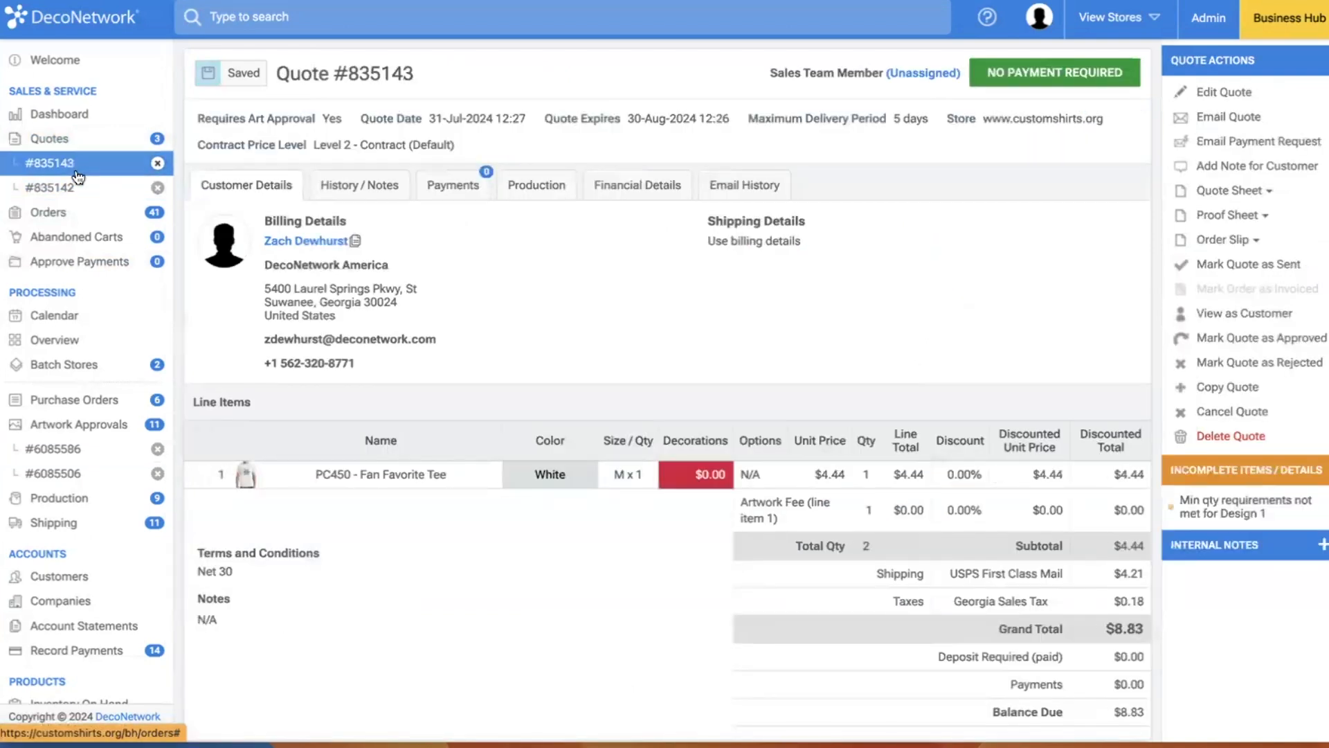
click(73, 428)
click(90, 1)
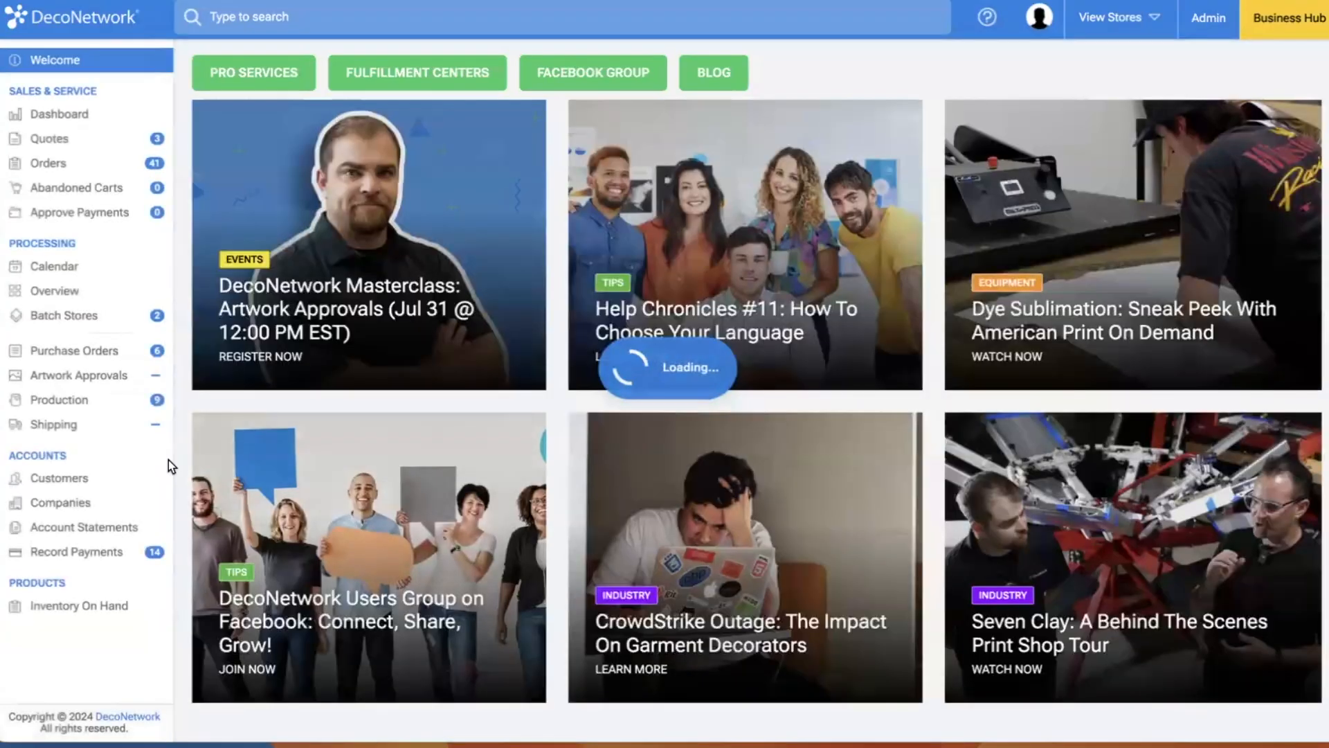
Open the saved 10.32 x 9.34 in screen-printing approval from the artwork approvals and examine its artwork job.
click(86, 367)
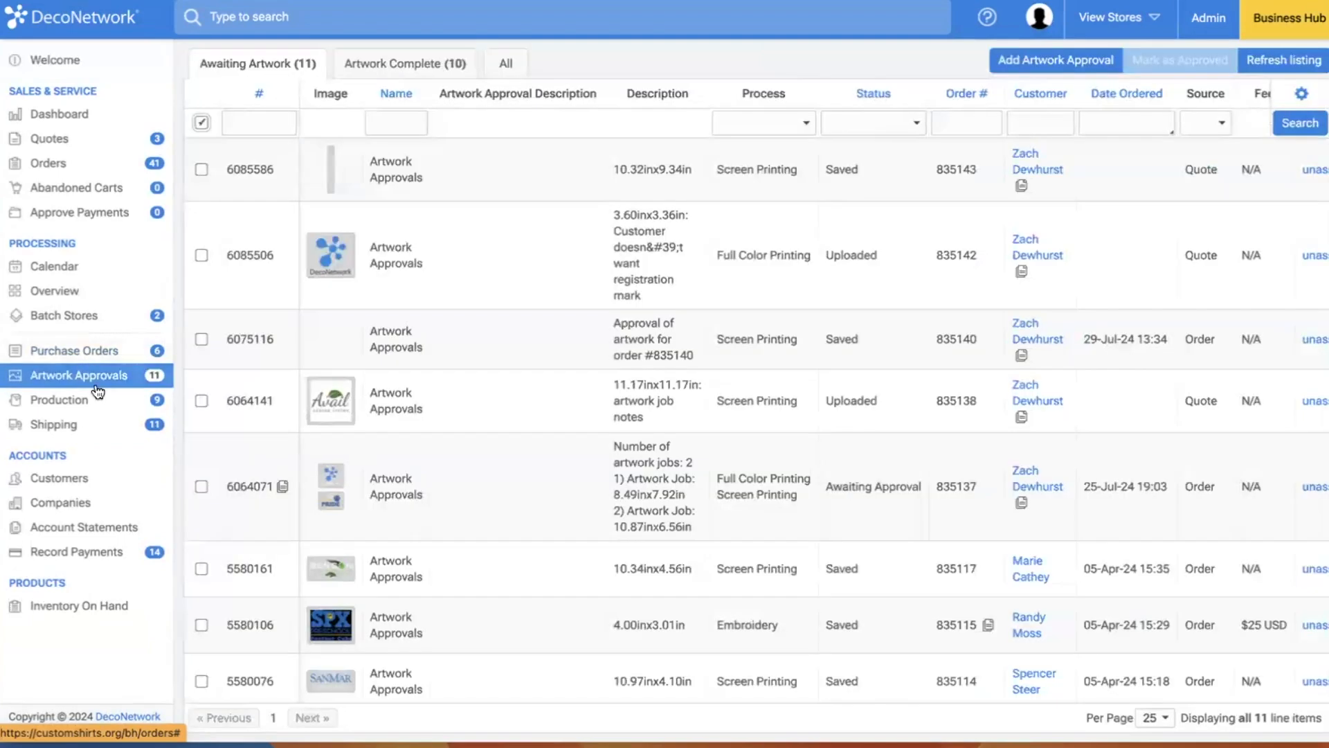
mouse_move(352, 239)
click(533, 175)
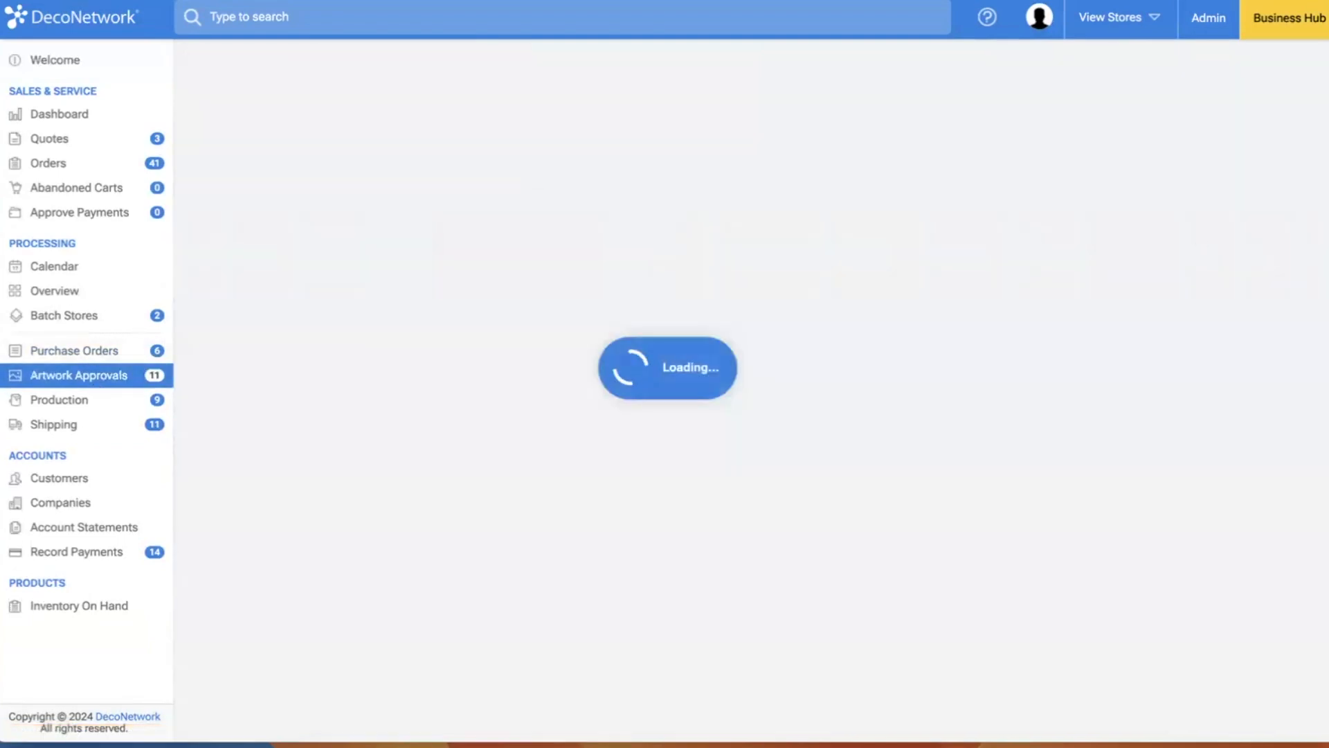
scroll(705, 615, down, 2)
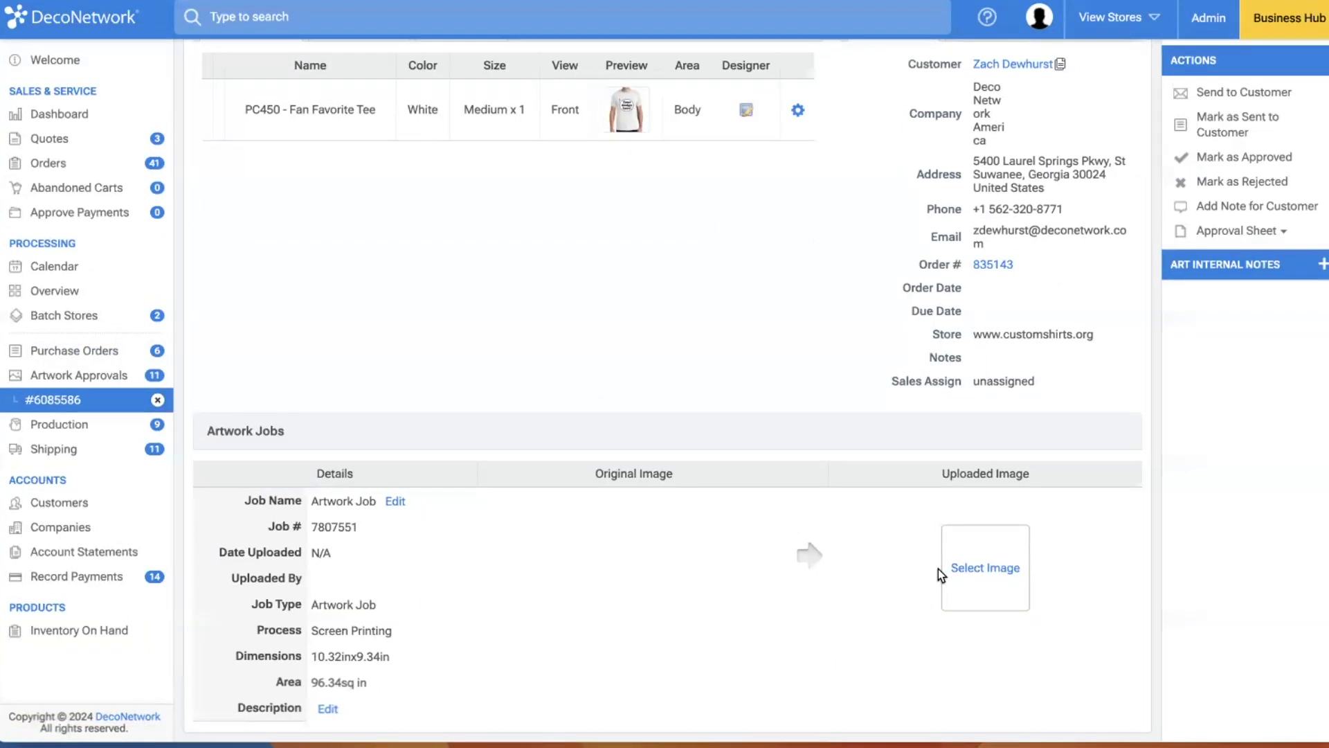
Open the uploaded 3.60 x 3.36 in full color printing approval and show the attachment and note options for its tee.
click(104, 378)
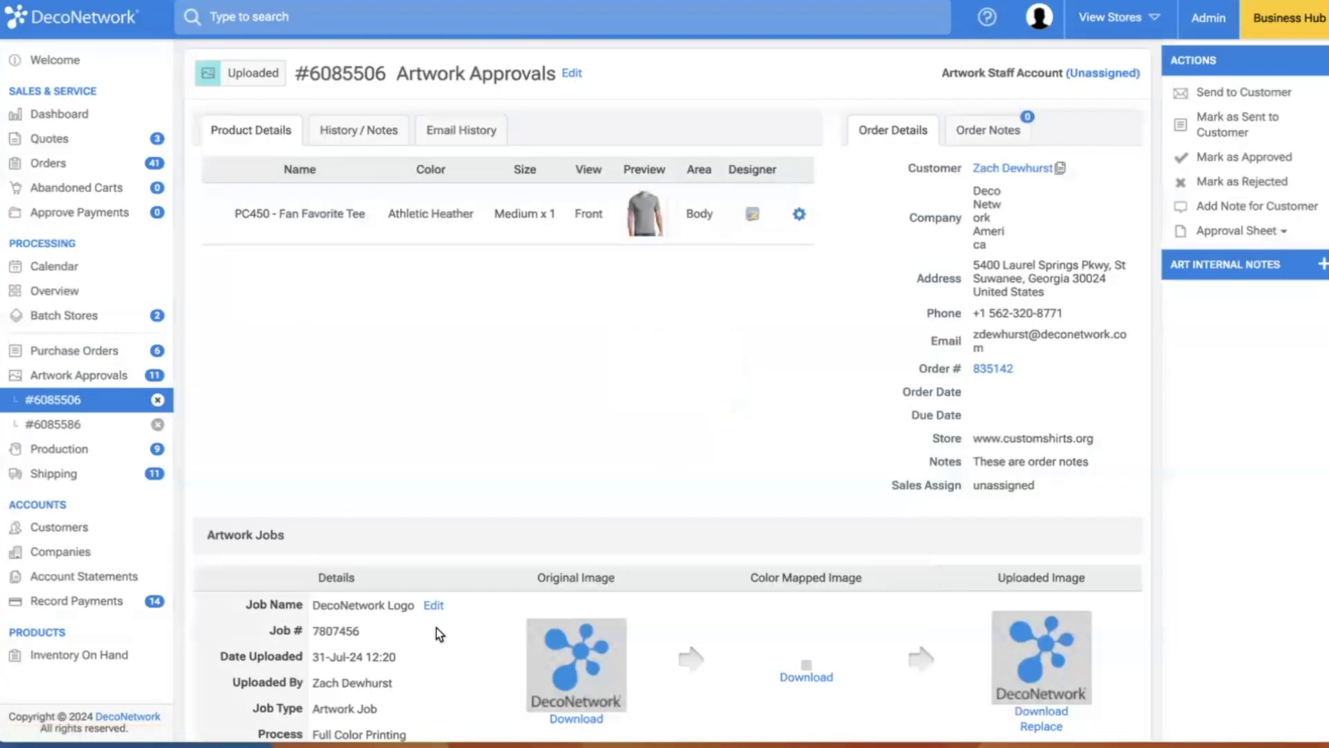
scroll(437, 629, down, 2)
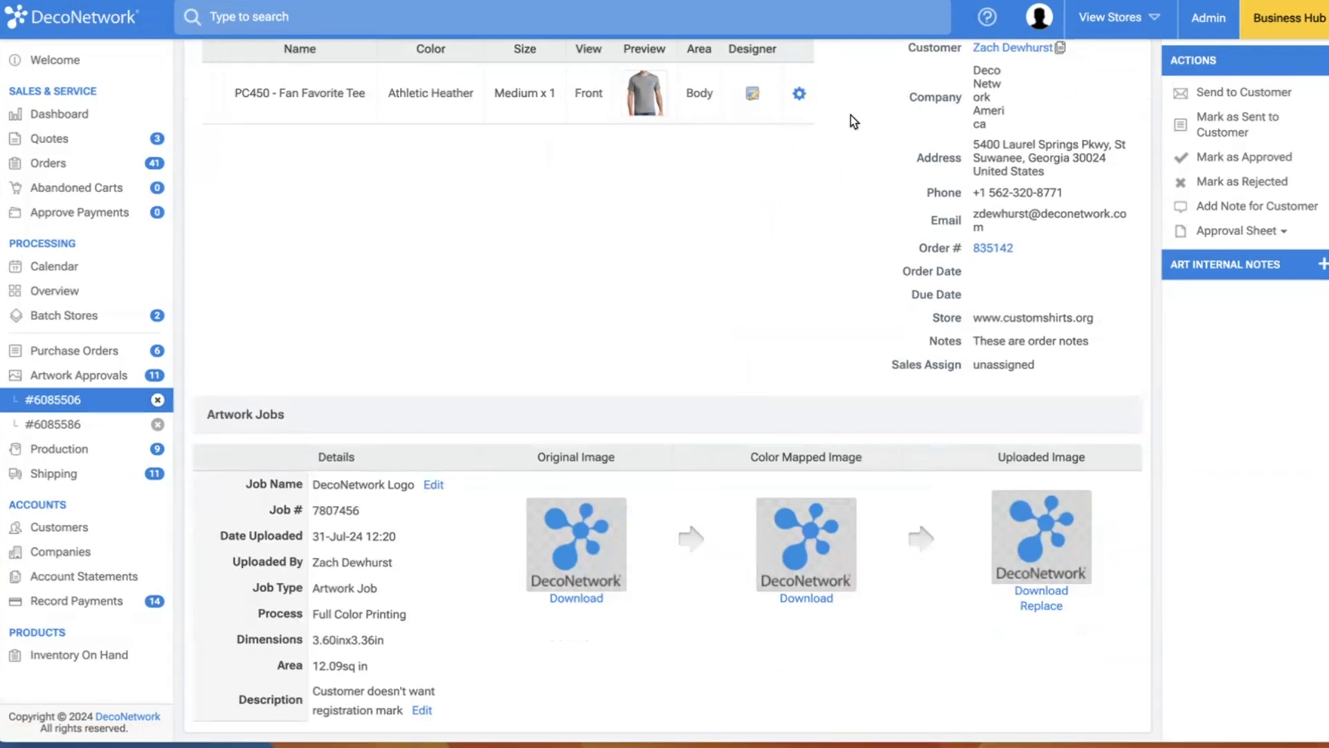
click(799, 93)
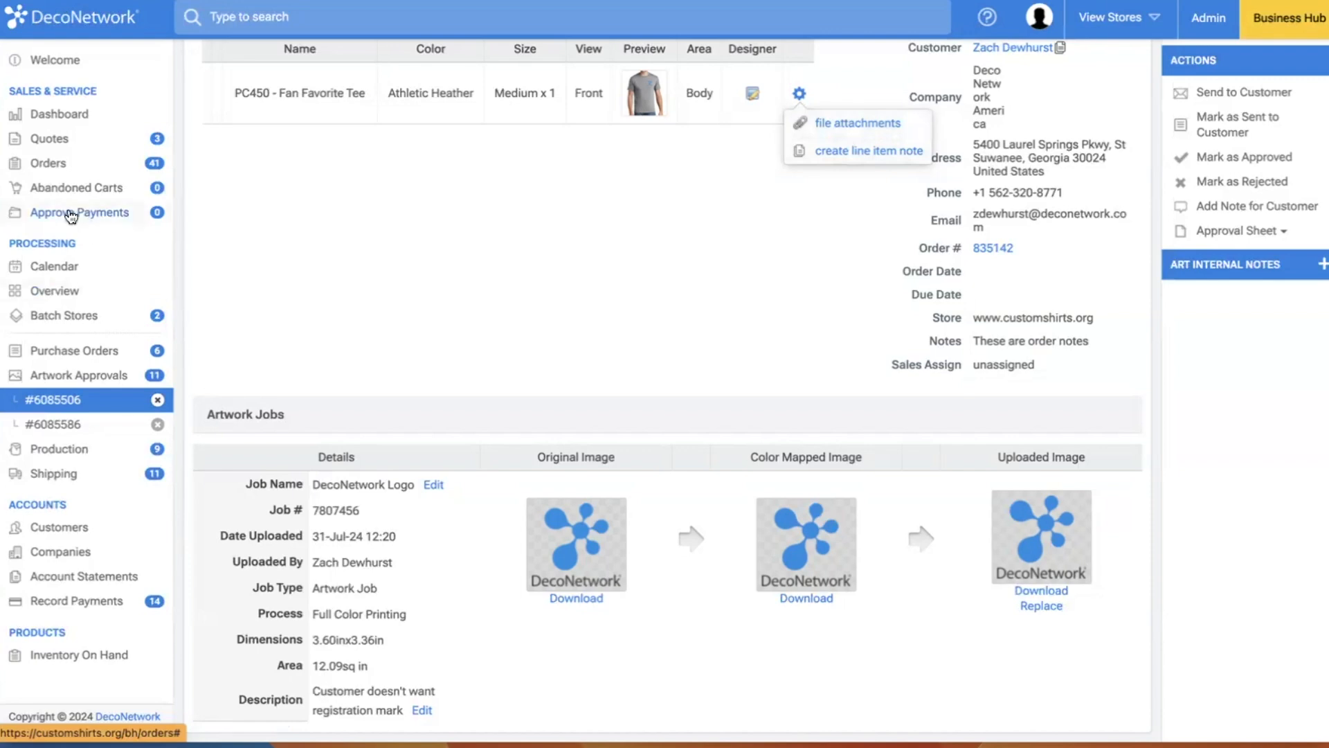
Open the quote linked to the uploaded DecoNetwork Logo approval for editing.
click(62, 166)
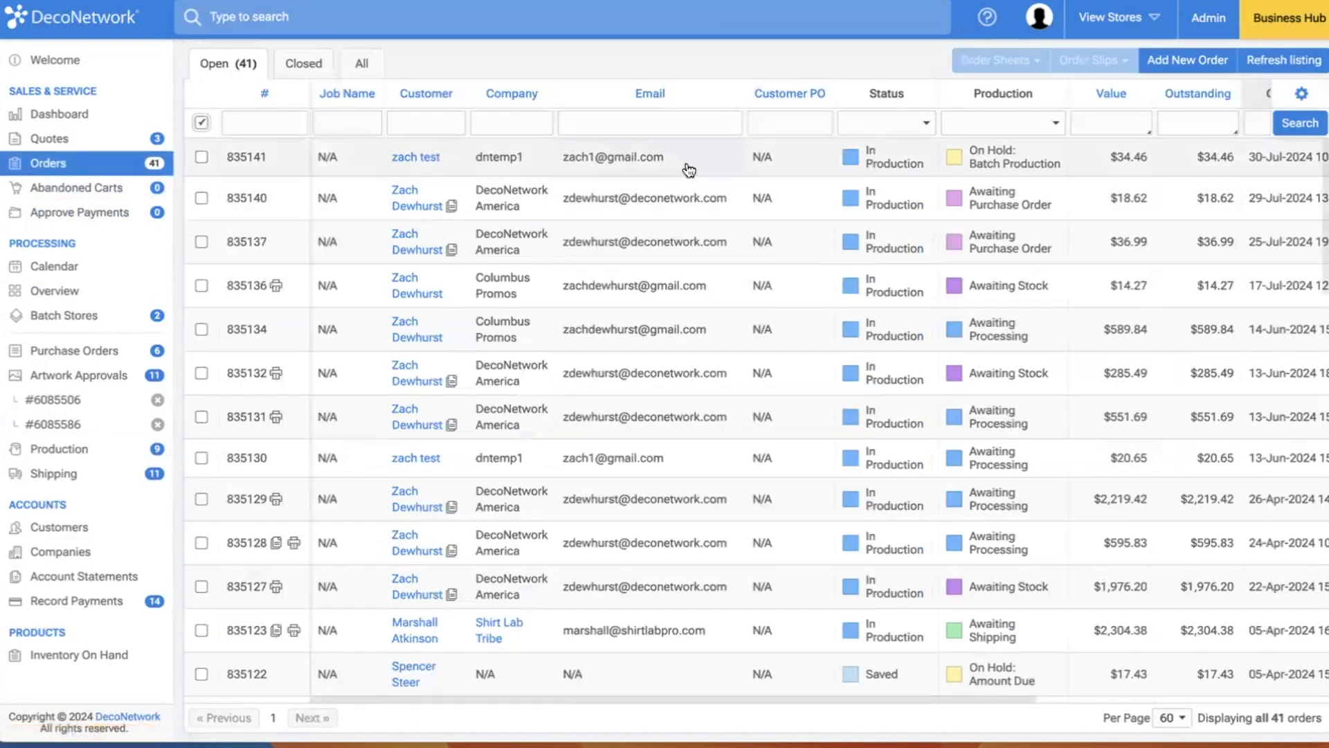
click(65, 401)
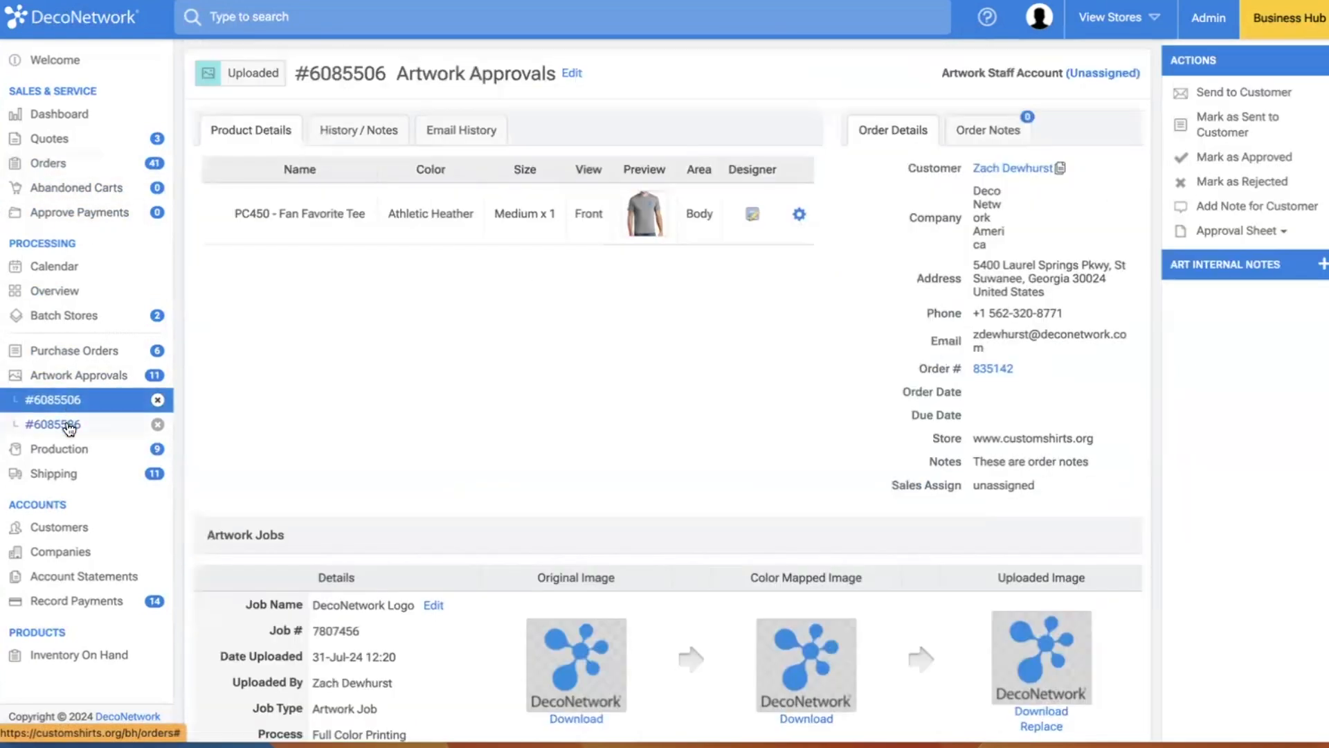
click(995, 370)
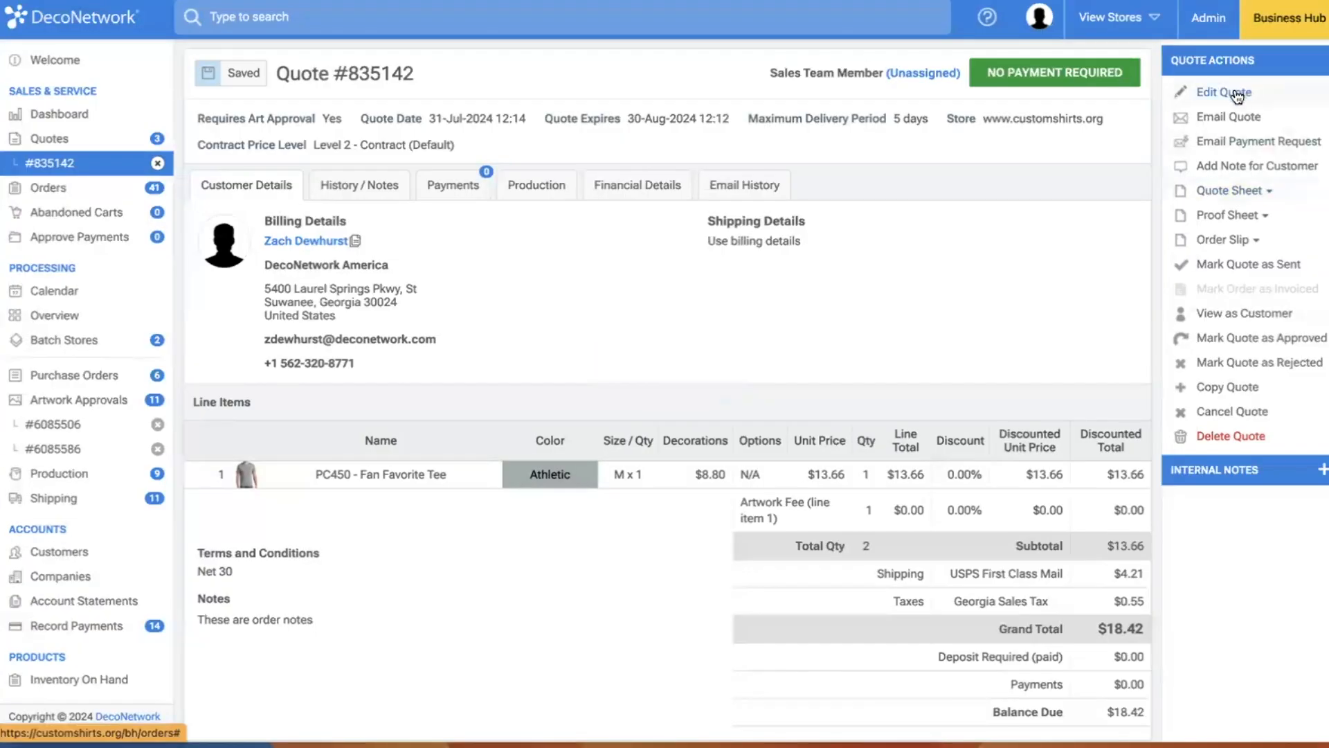
click(1218, 93)
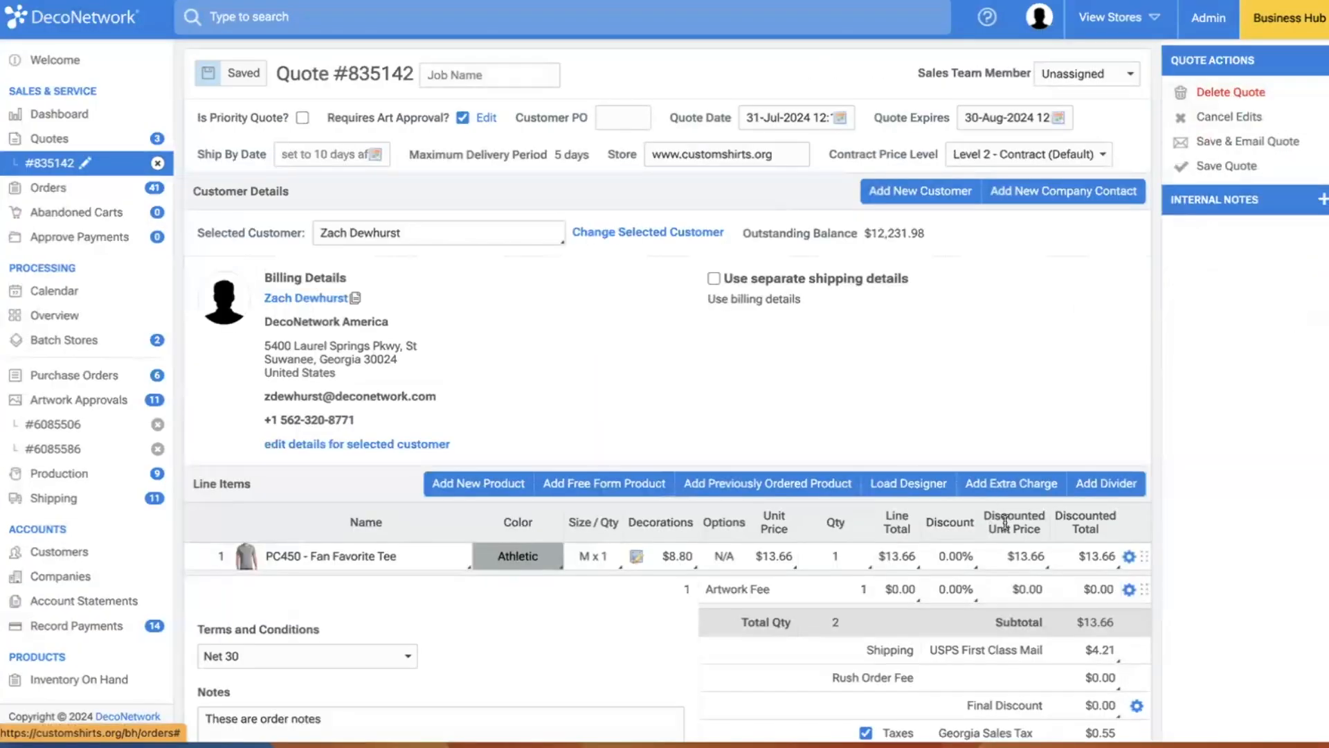
Add an internal production note to the tee line item reading "Blue = 160 Mesh, 70/90/70" and "Black = 260, 90".
click(1130, 556)
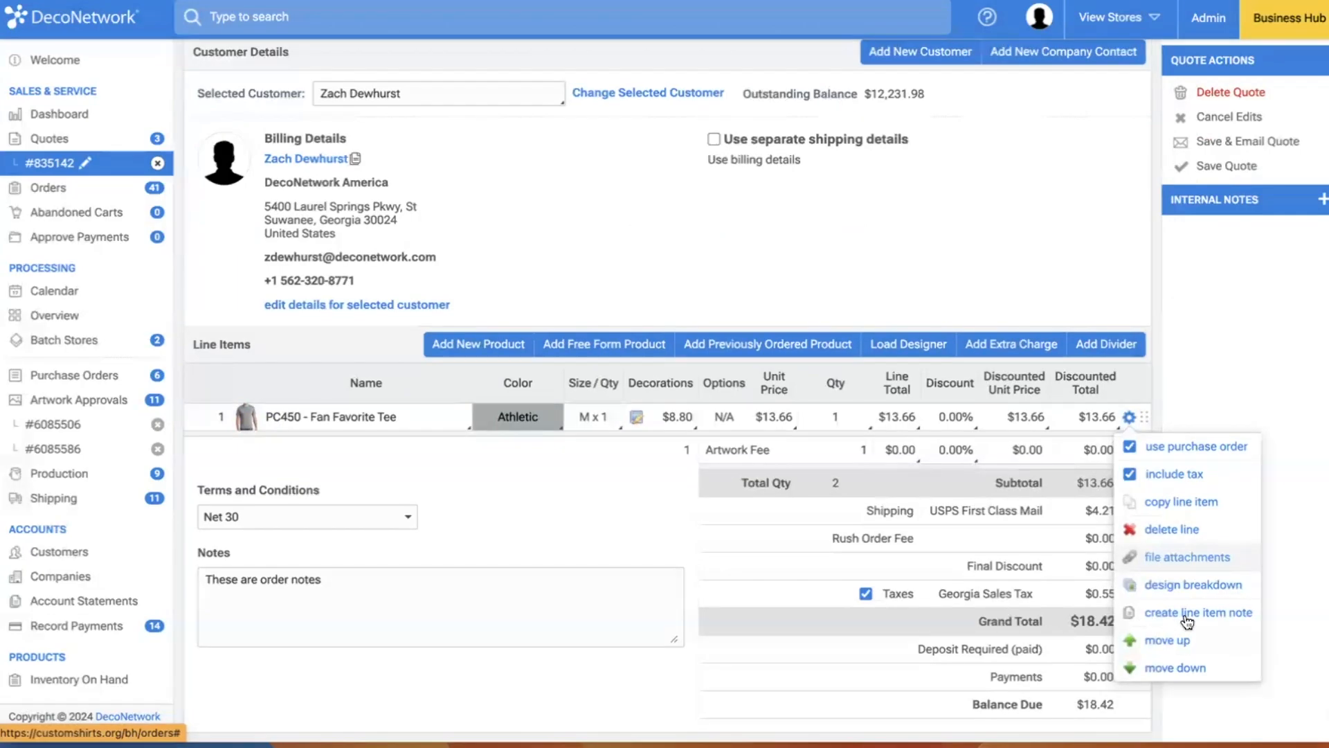
click(1163, 615)
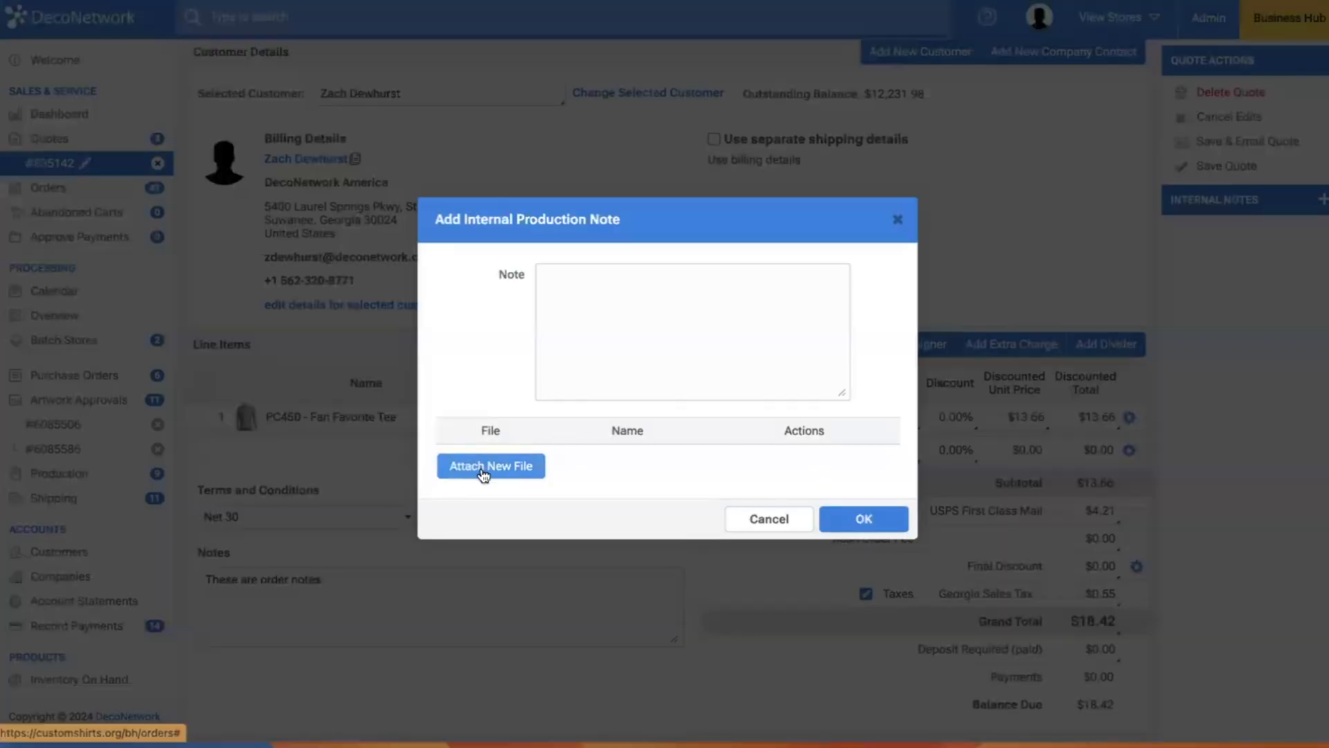
click(605, 306)
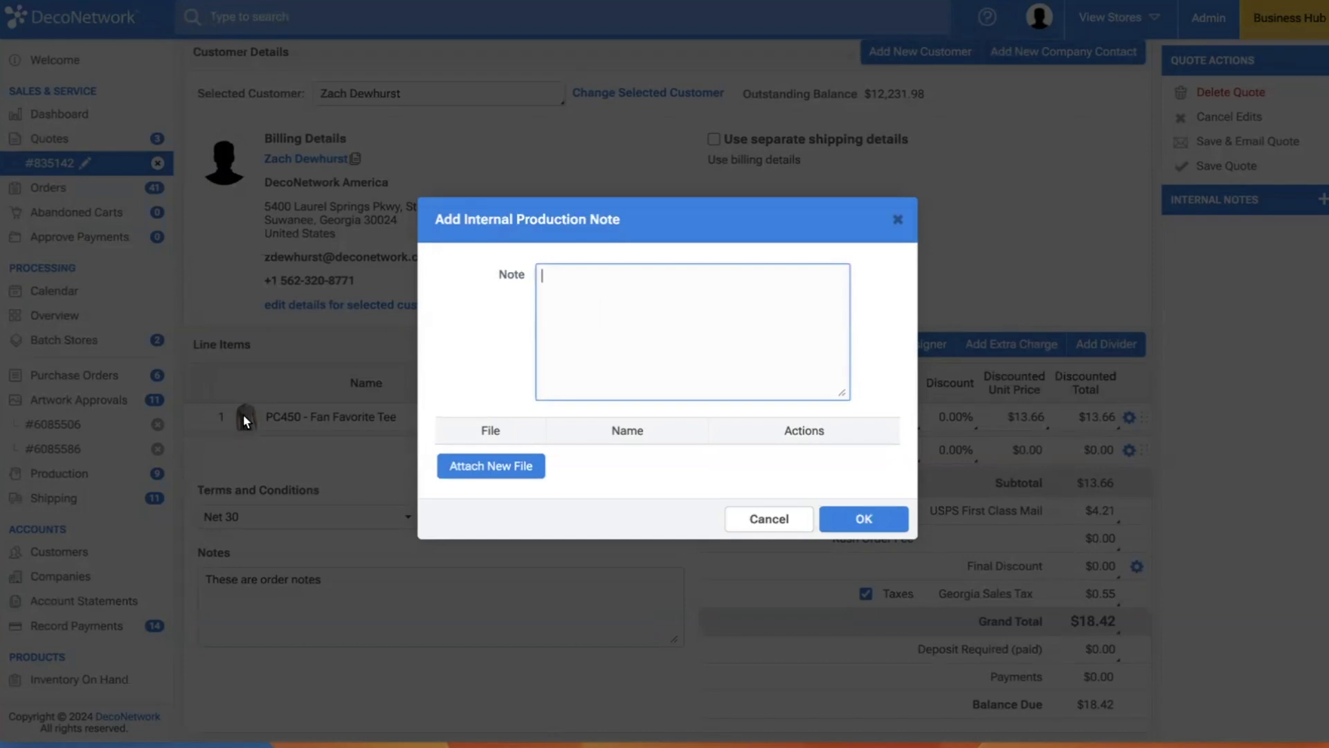
text(Blue = 160 Mesh, 70/9-/70)
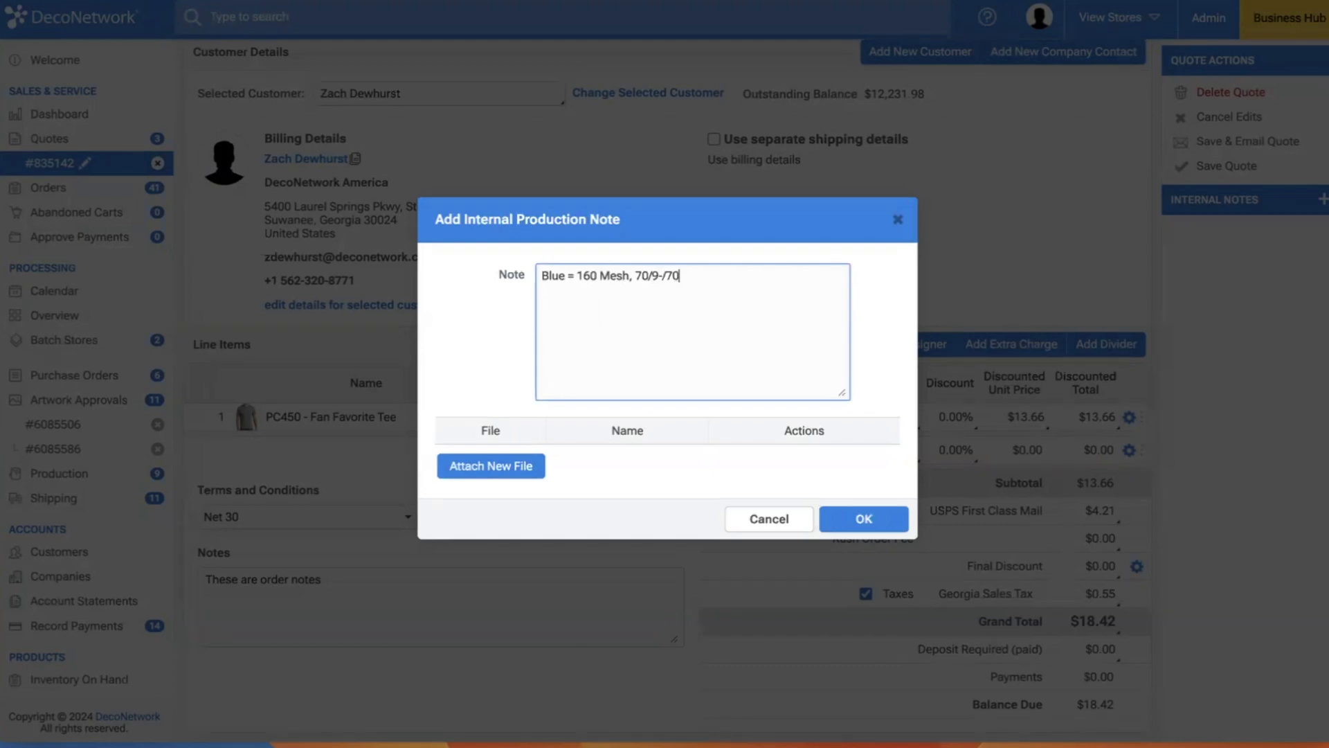
key(BackSpace)
key(BackSpace)
key(BackSpace)
text(0/70)
key(Return)
key(Return)
text(Black = 260, 9)
key(BackSpace)
key(BackSpace)
text(, 90)
click(874, 524)
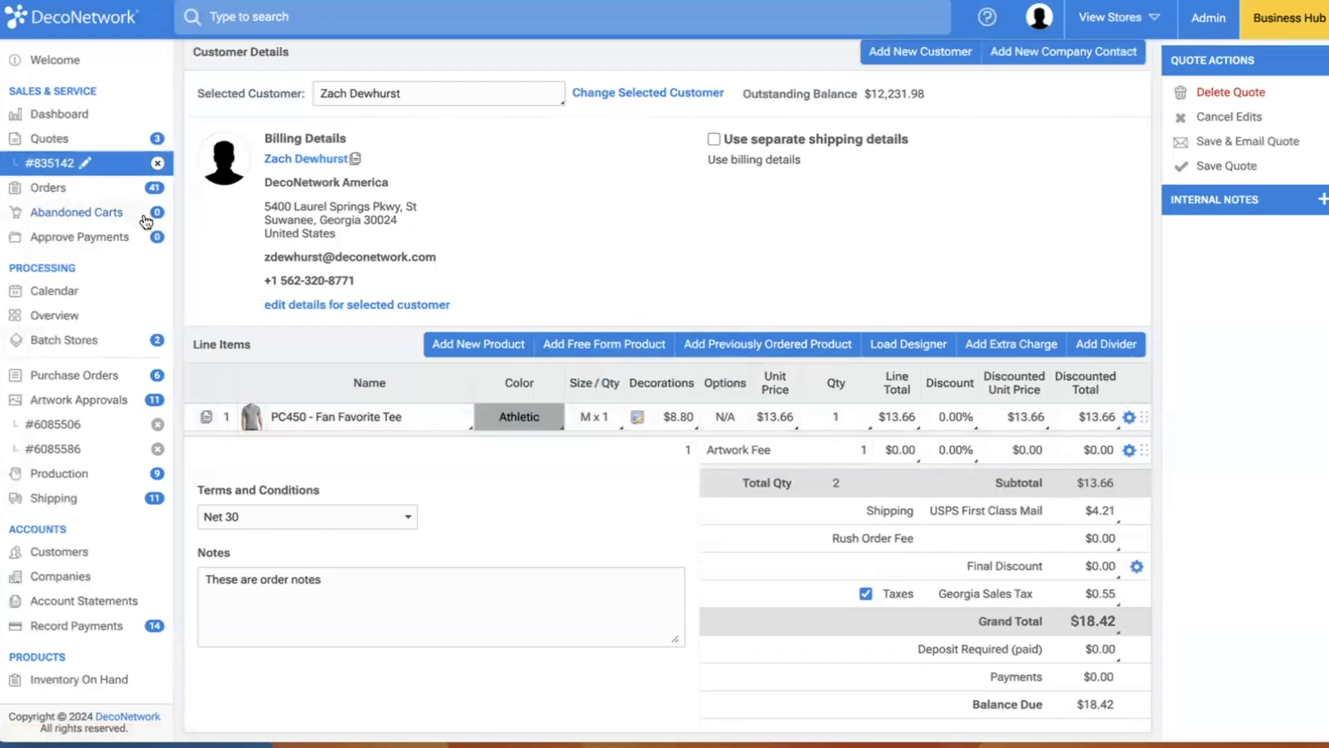
click(1129, 417)
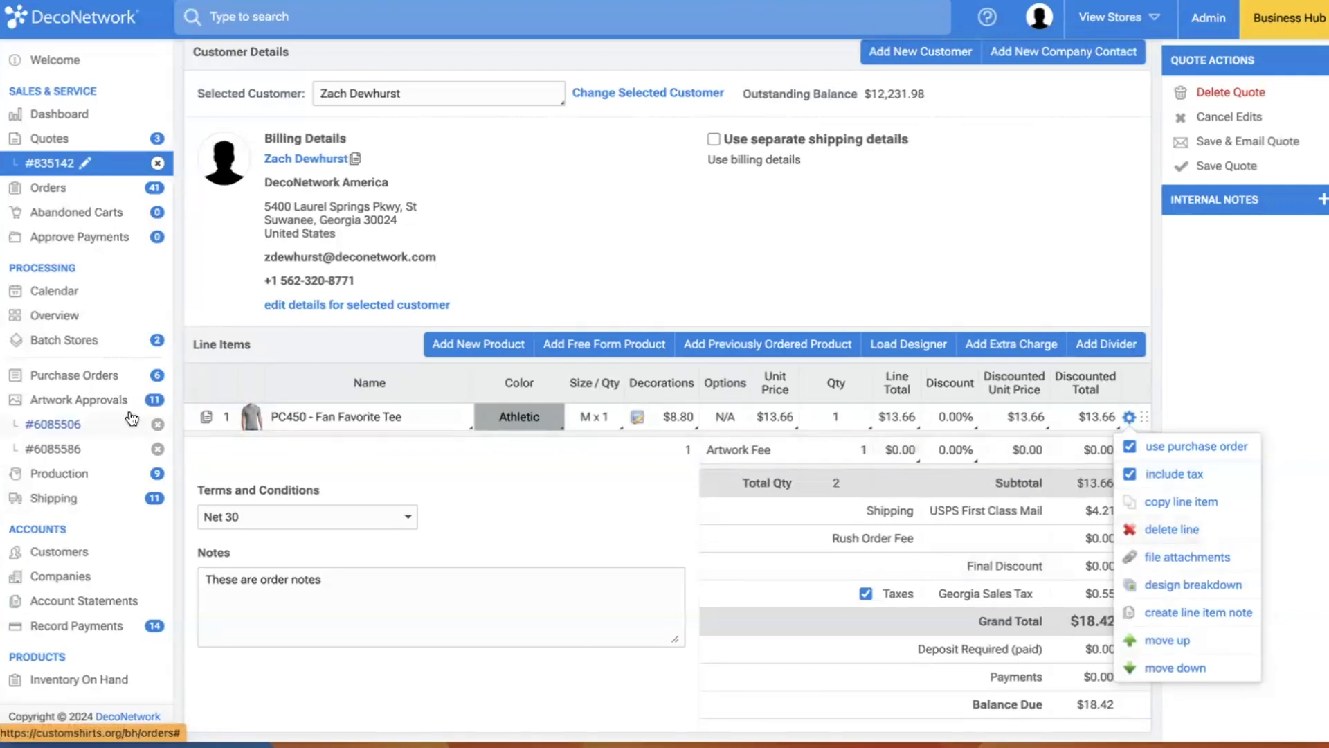
click(1177, 615)
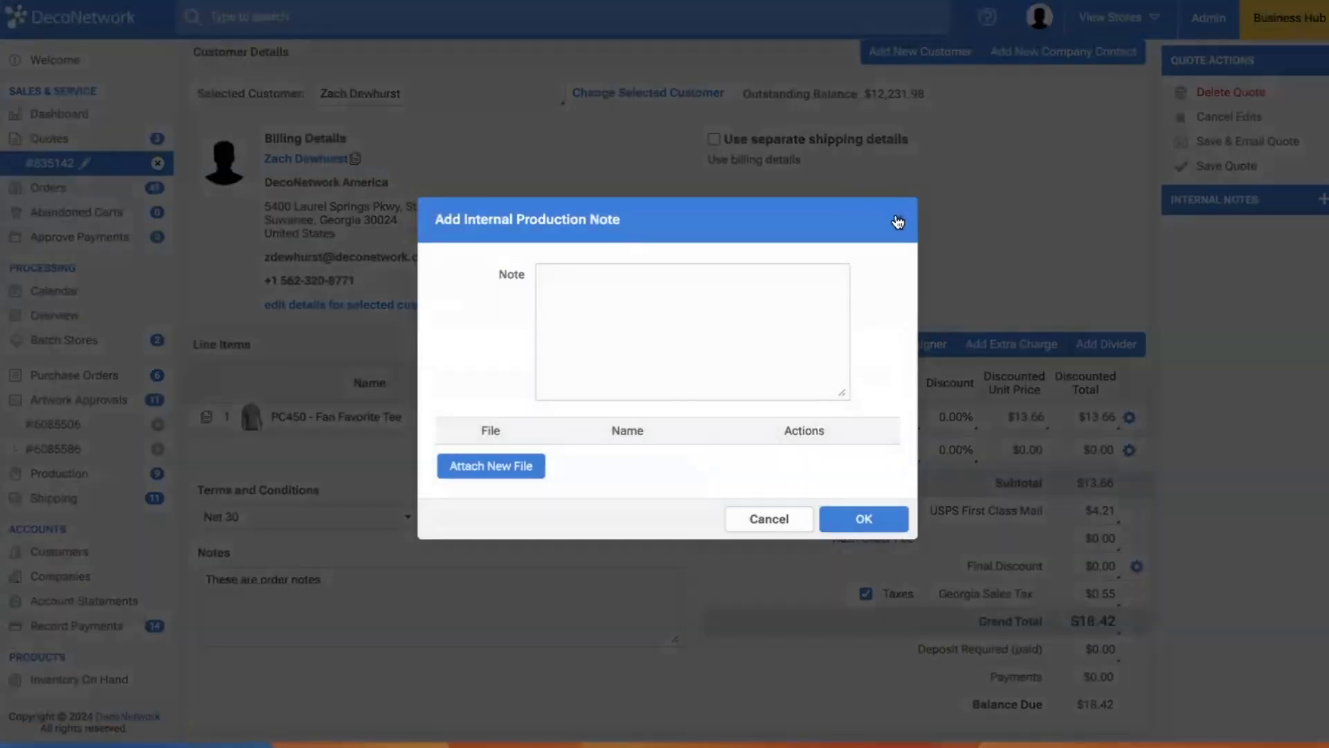
click(898, 221)
Reopen the uploaded full color printing approval to check for the tee's line item note.
click(79, 400)
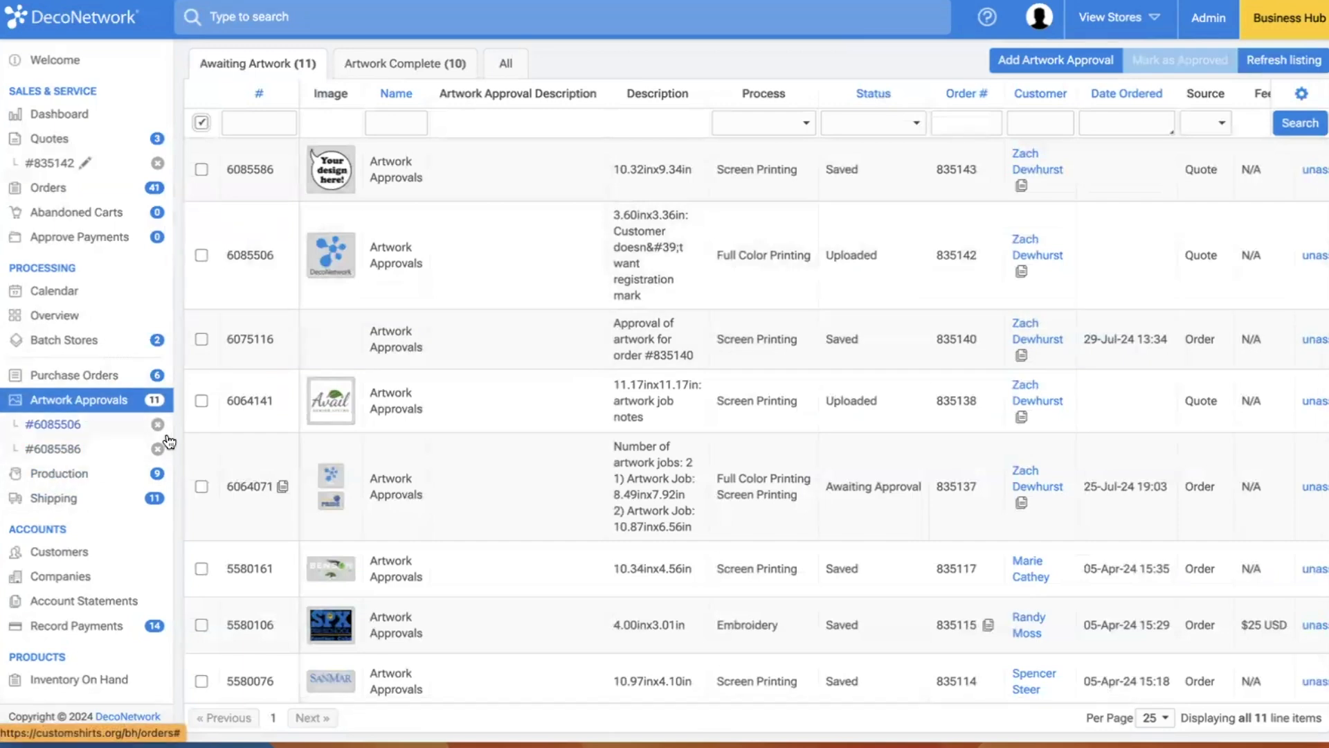
click(482, 231)
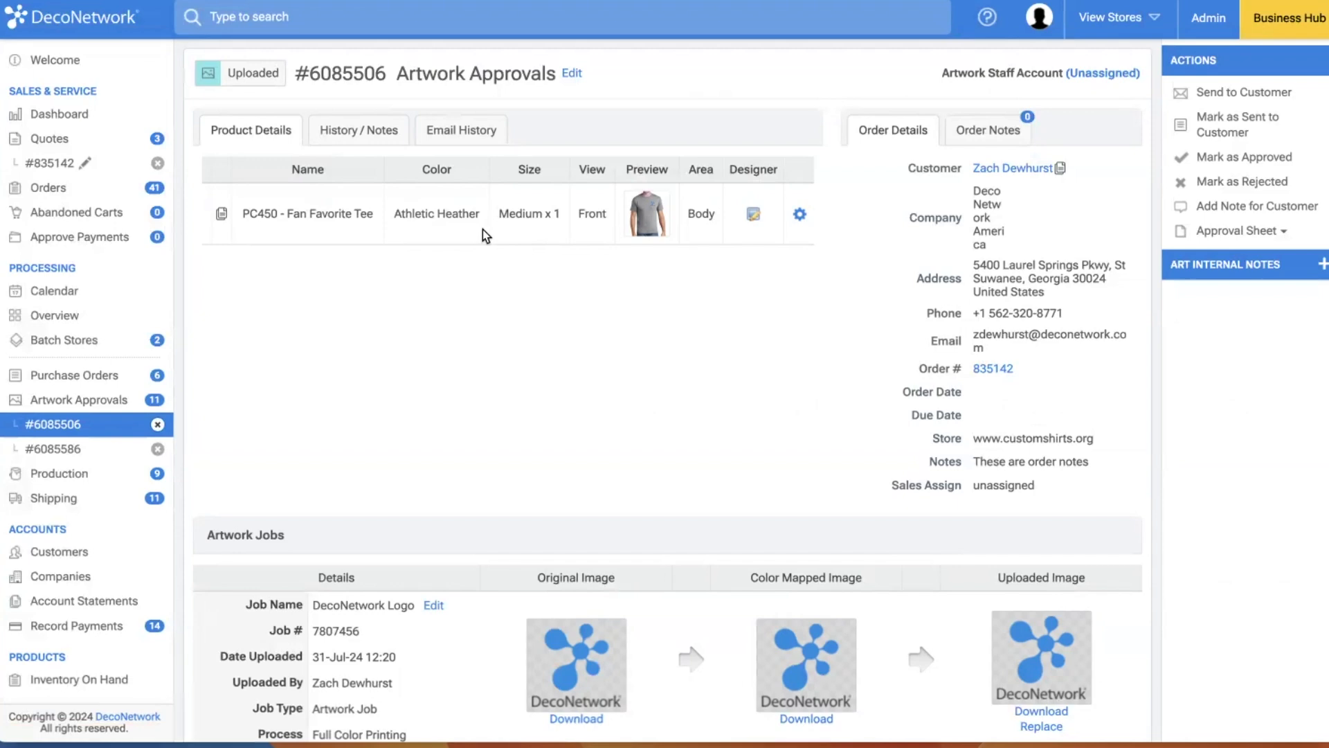
Return to the quote being edited, duplicate the tee line item and set the copy's color to Dark Heather Grey.
click(55, 164)
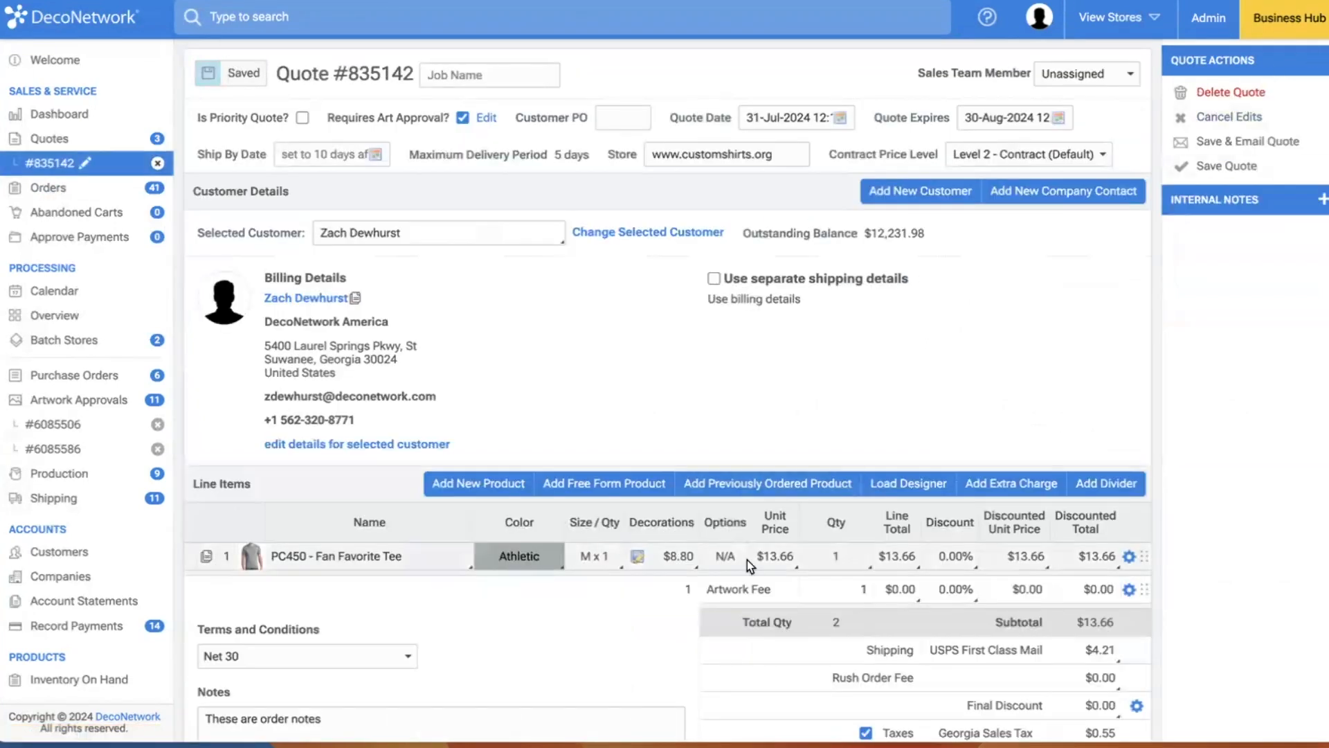
click(1130, 556)
scroll(1136, 554, down, 2)
click(1168, 504)
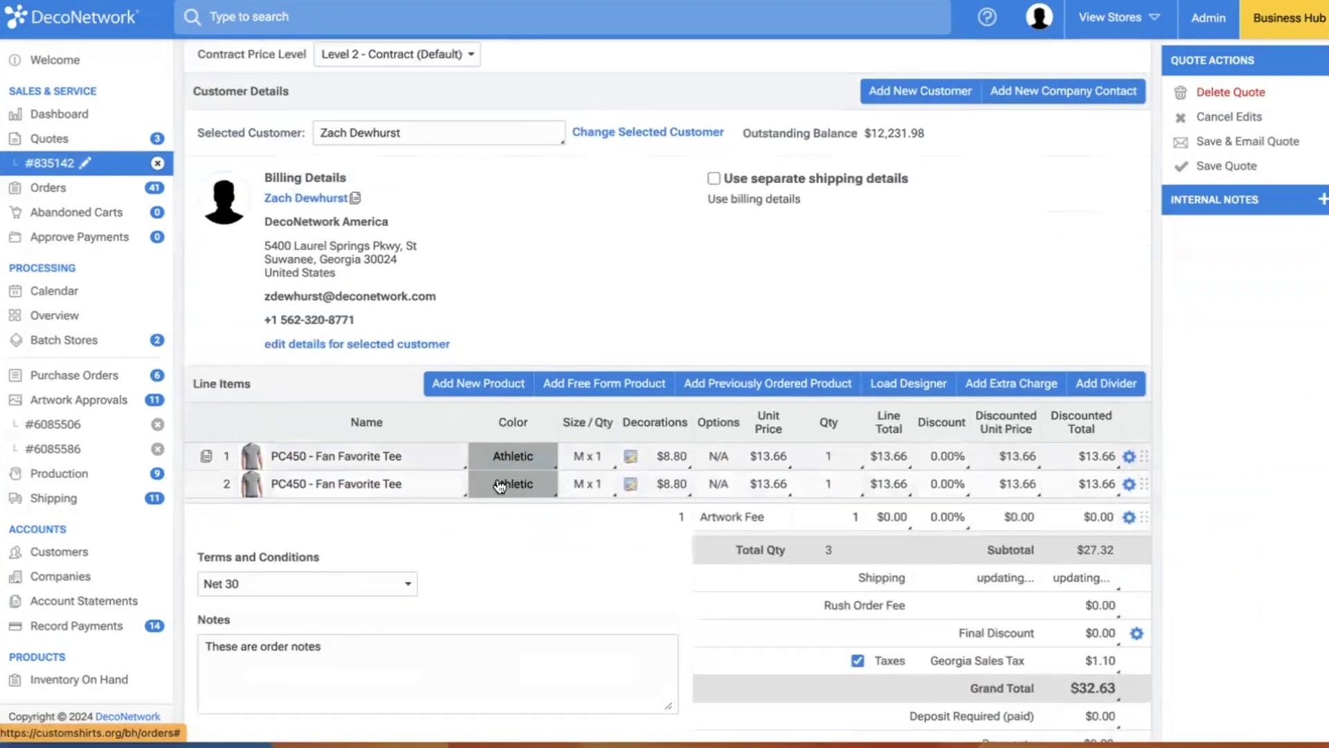
click(514, 483)
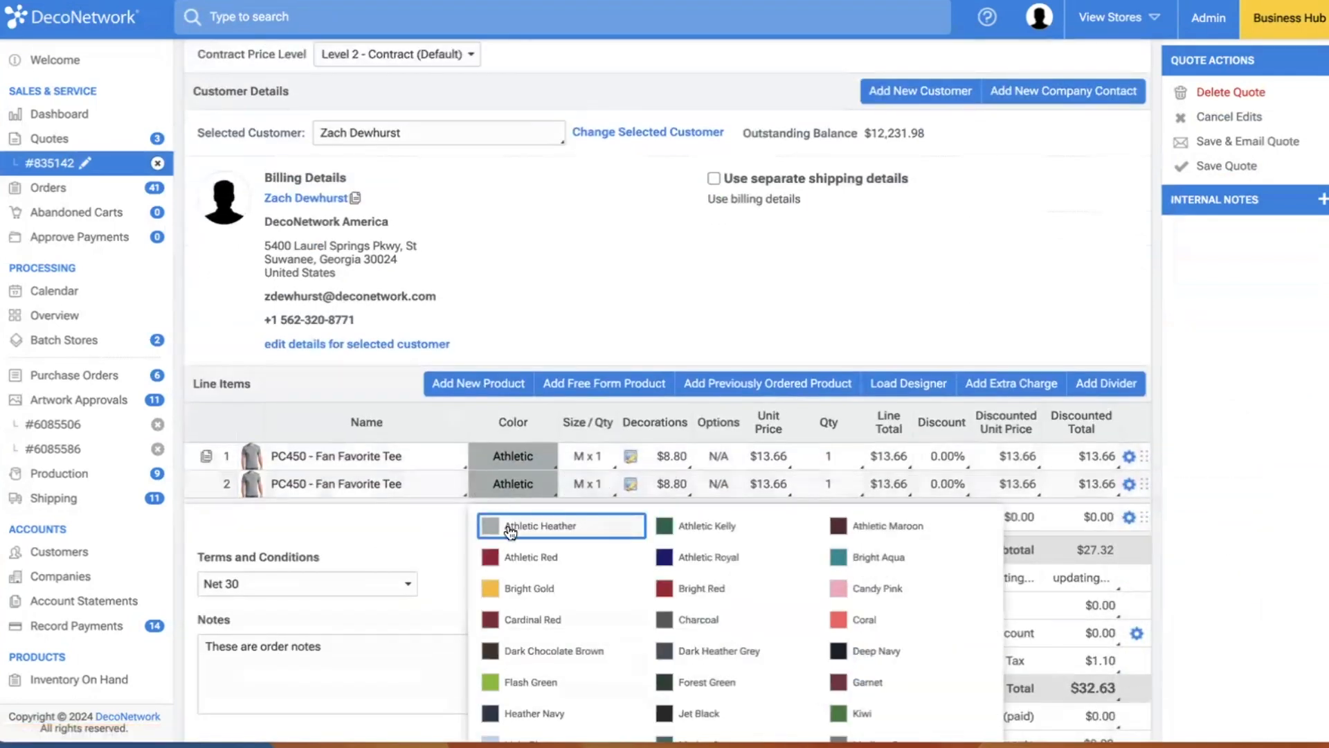
click(684, 658)
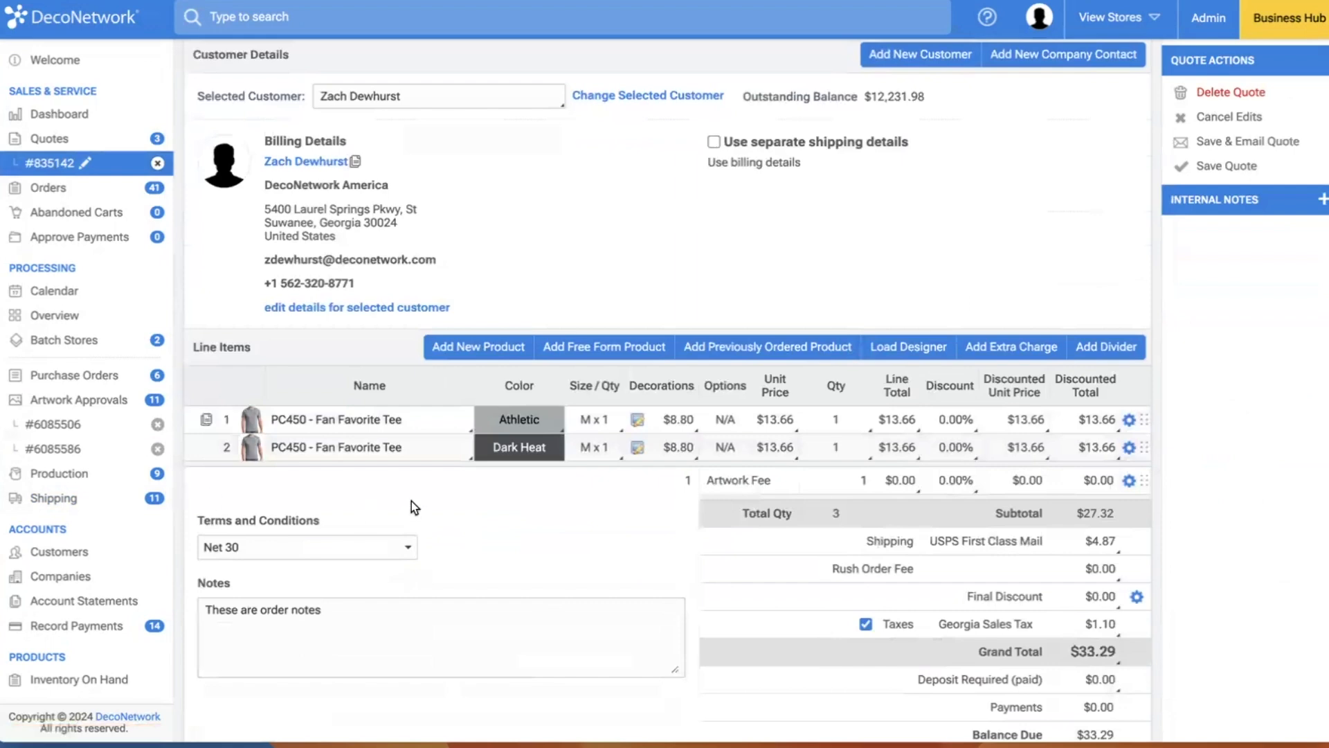
Check the first tee's line item options and the list of artwork approvals awaiting artwork.
click(1130, 422)
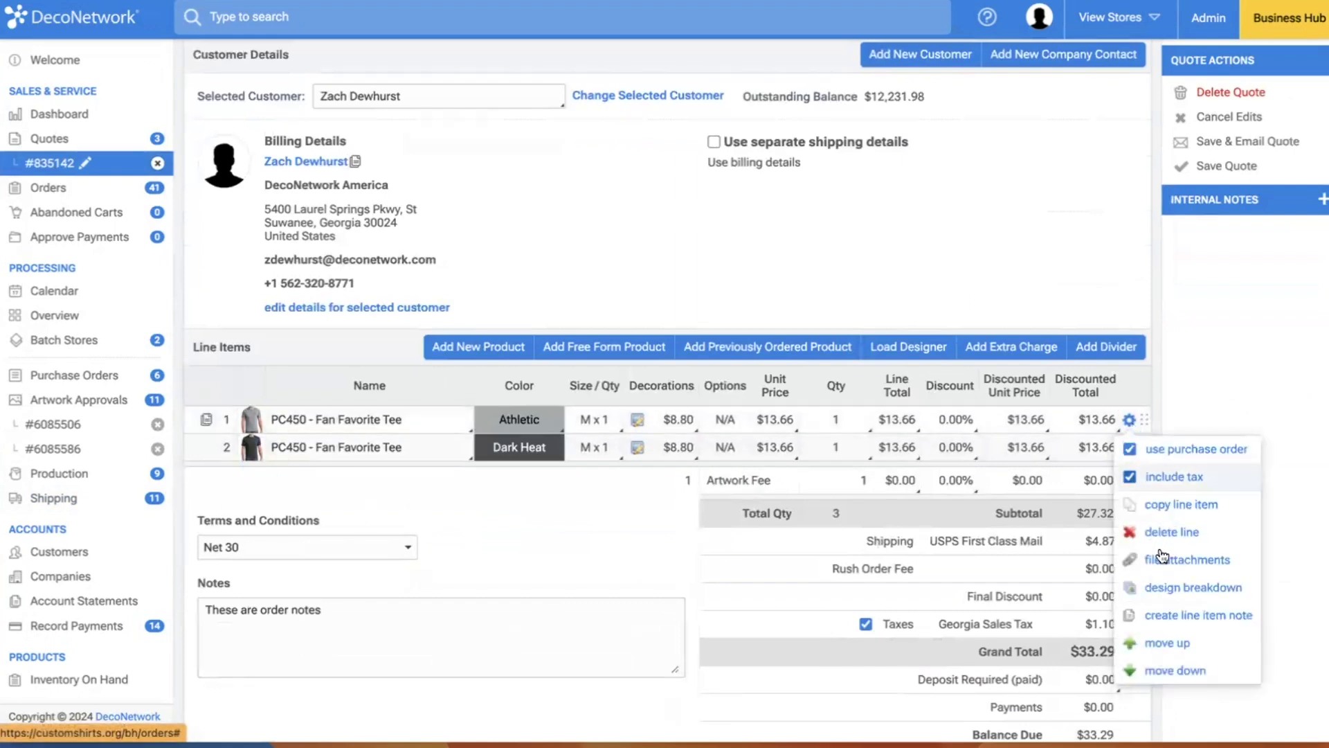
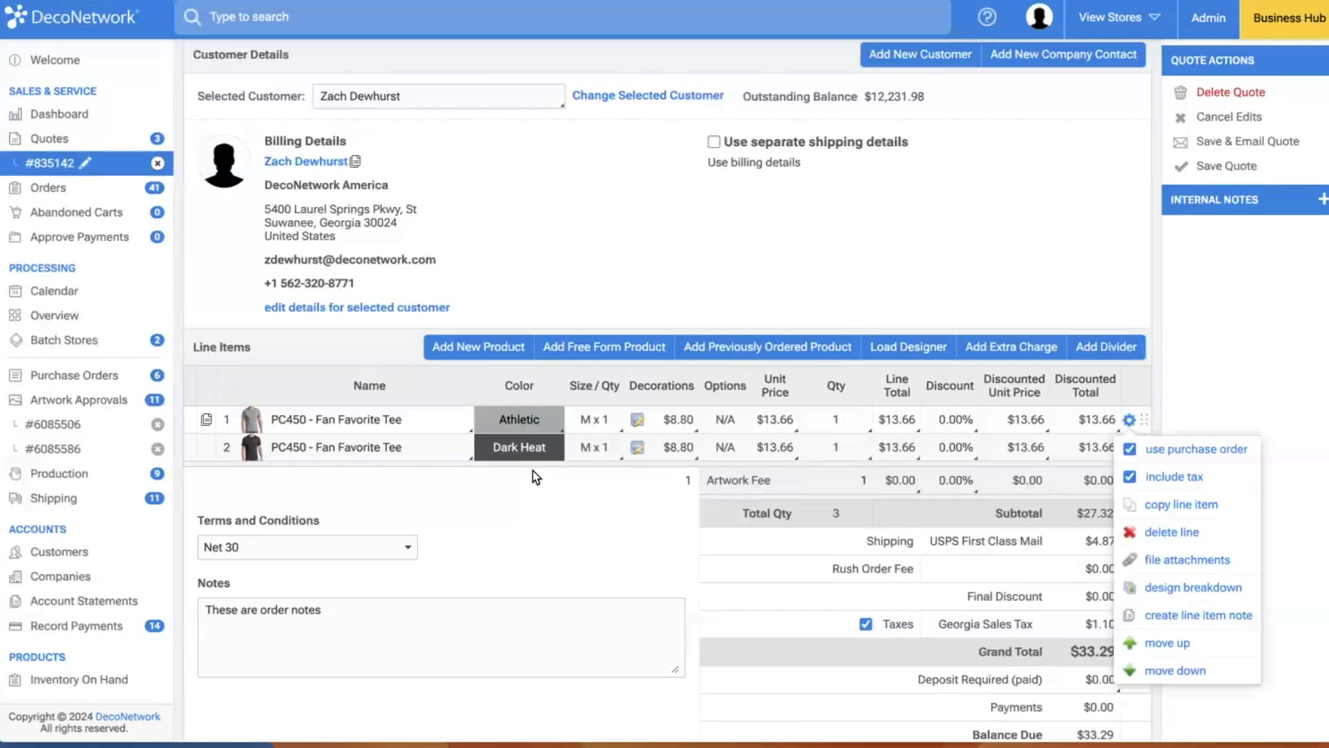
click(72, 402)
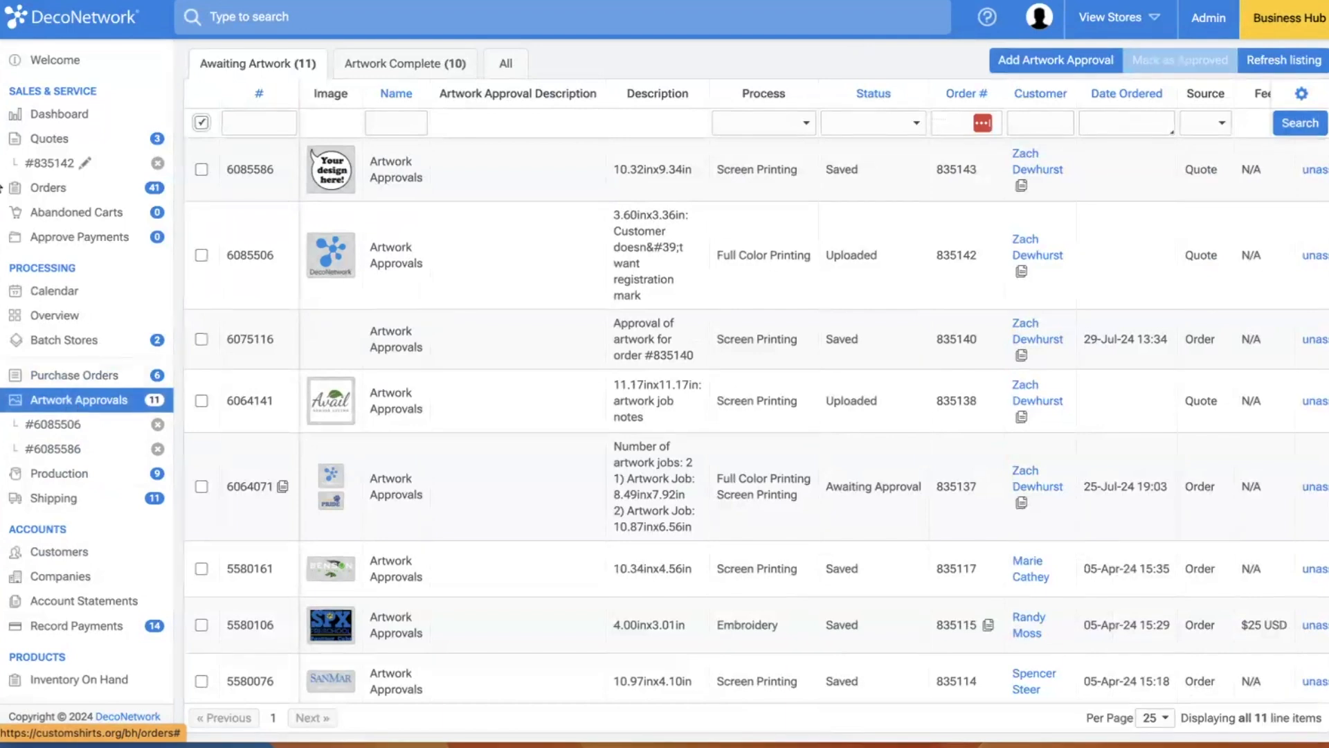
Return to the open quote and cancel its unsaved edits, reverting it to the last loaded version.
click(42, 164)
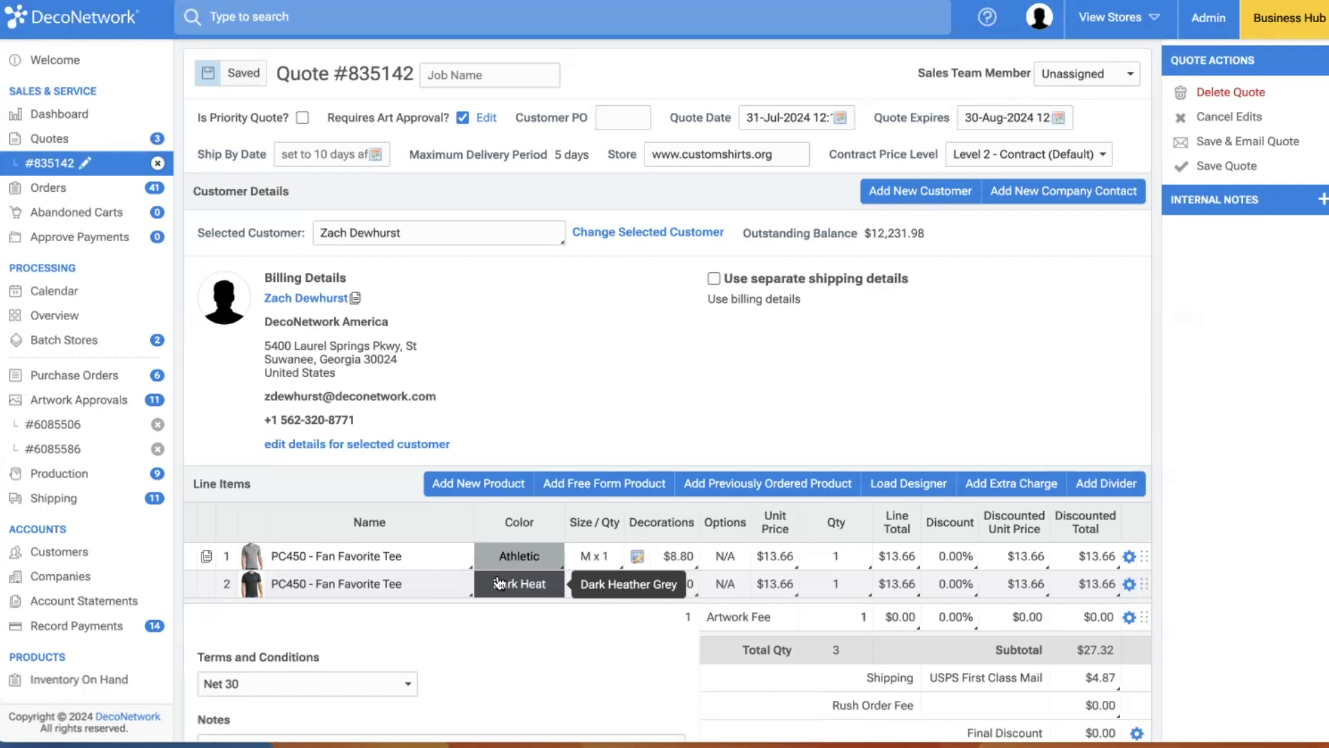
scroll(497, 583, down, 3)
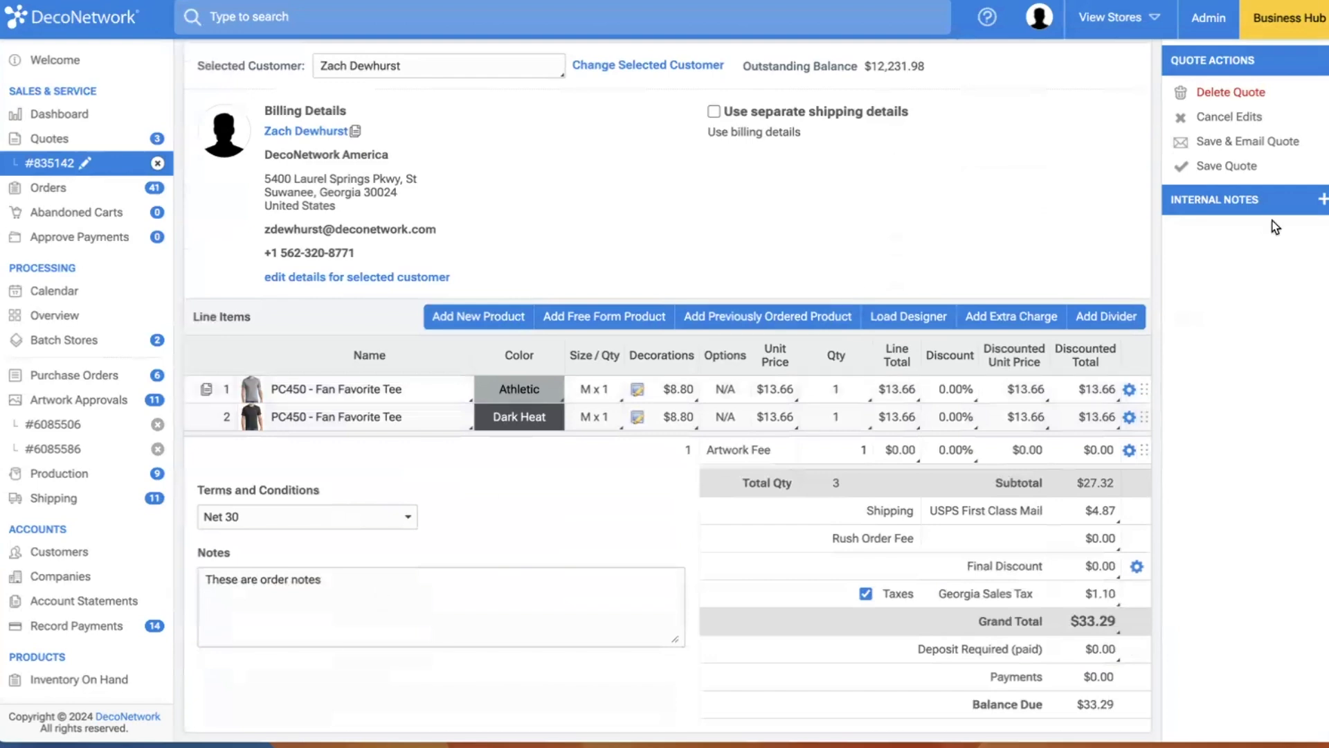
click(1226, 123)
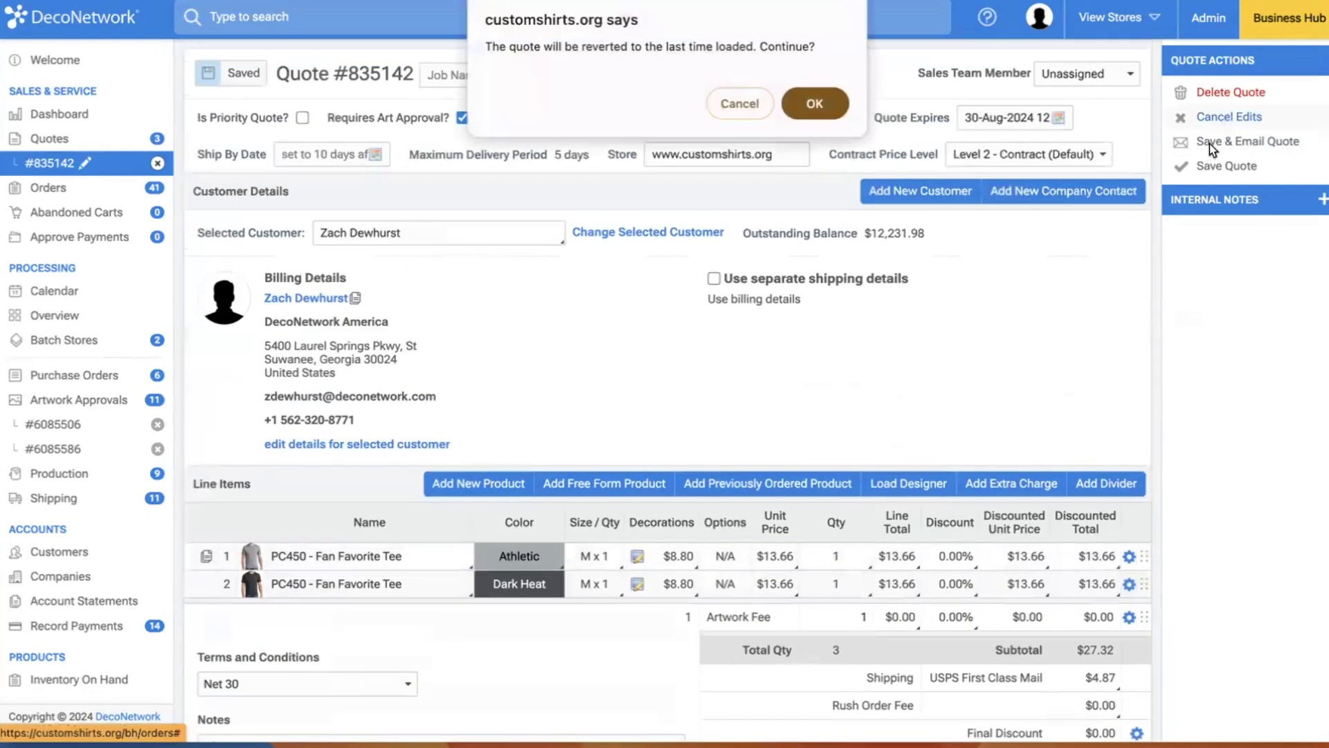
click(805, 102)
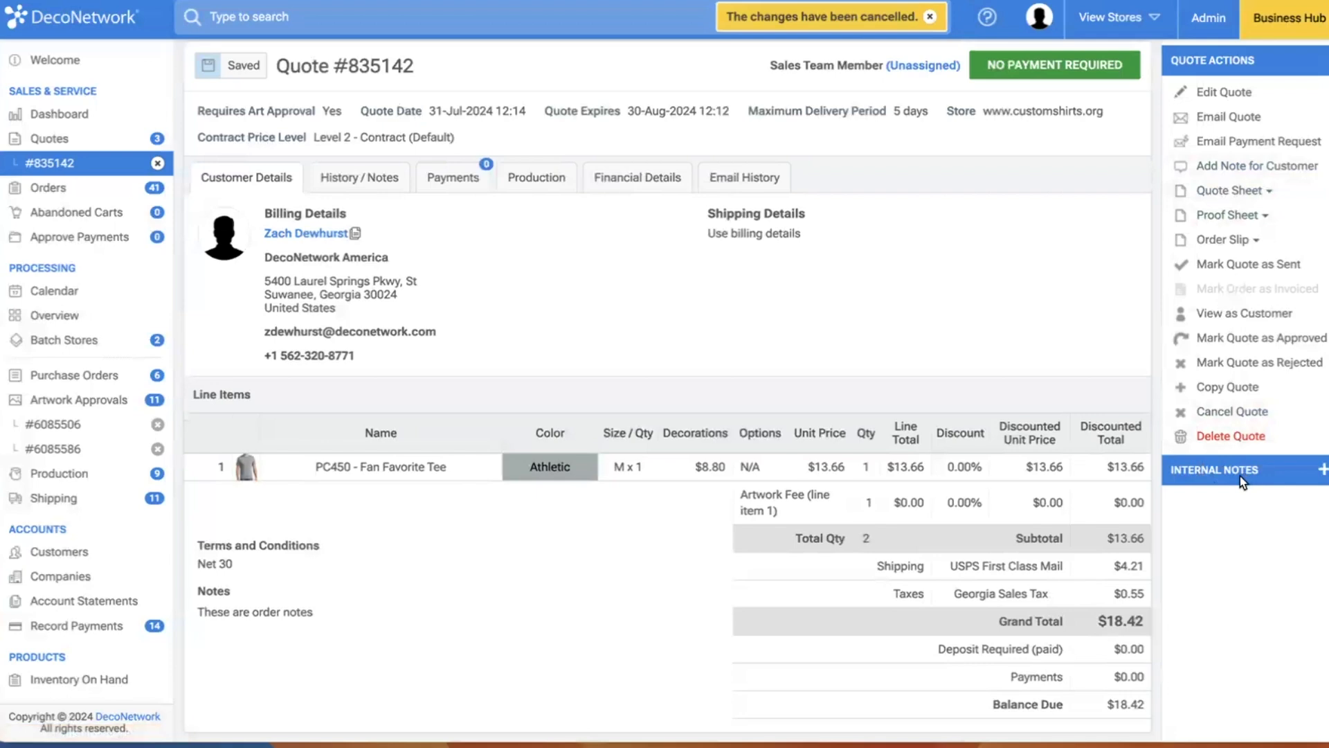
Return to the uploaded DecoNetwork Logo approval and examine its artwork job details.
click(53, 423)
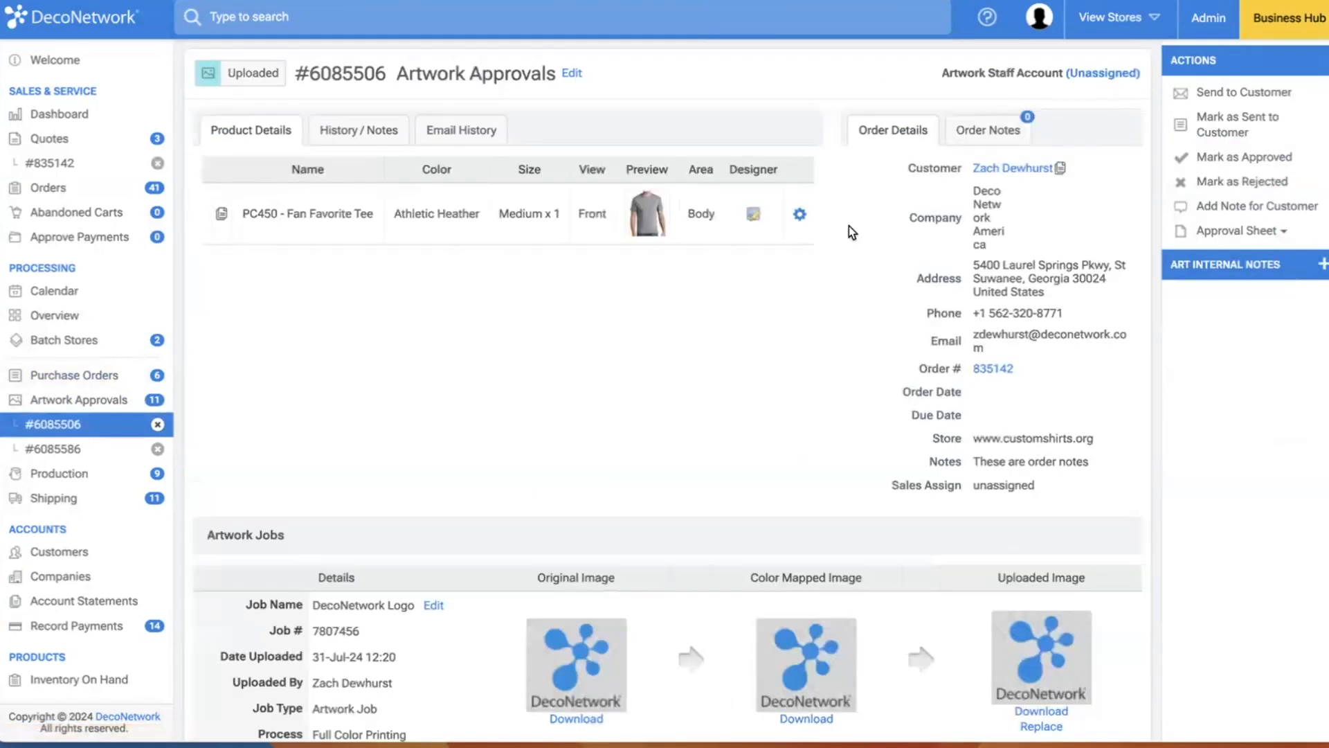
scroll(789, 228, down, 2)
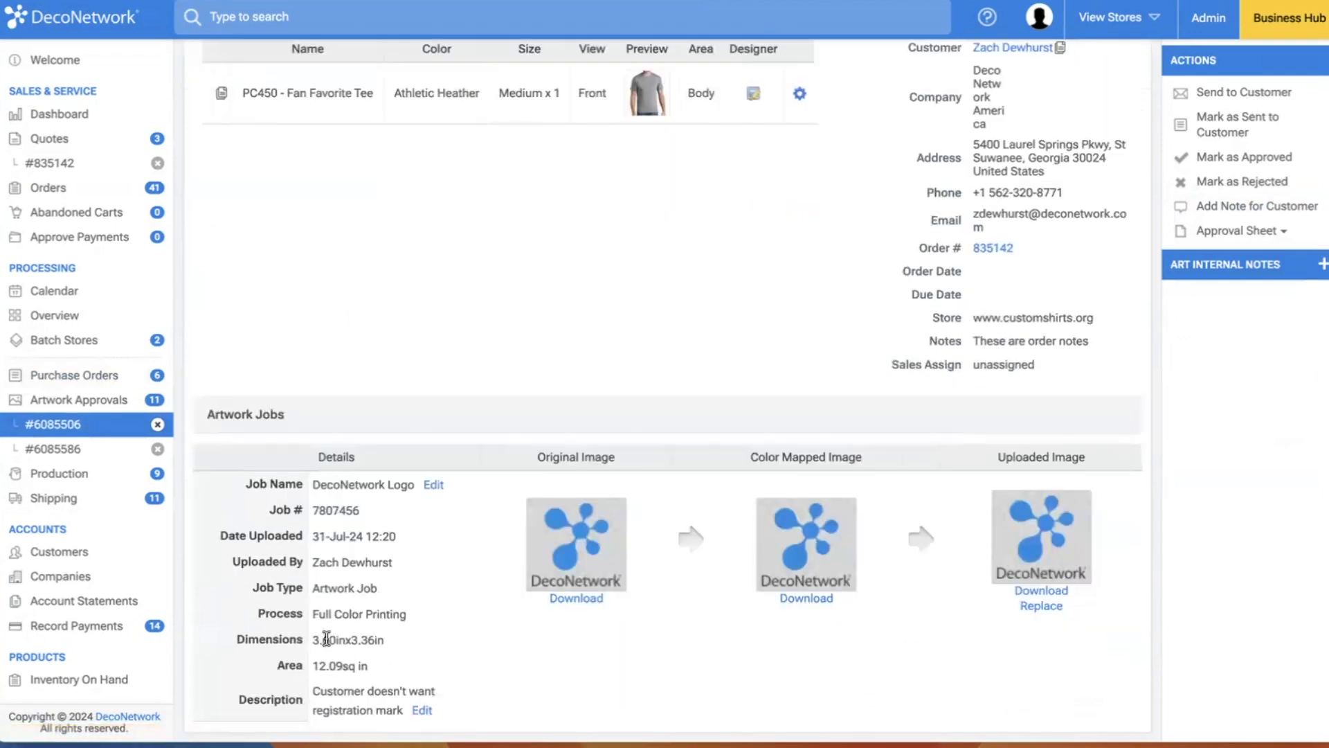
Check the order notes and the order details attached to the uploaded DecoNetwork Logo artwork approval.
scroll(524, 388, up, 2)
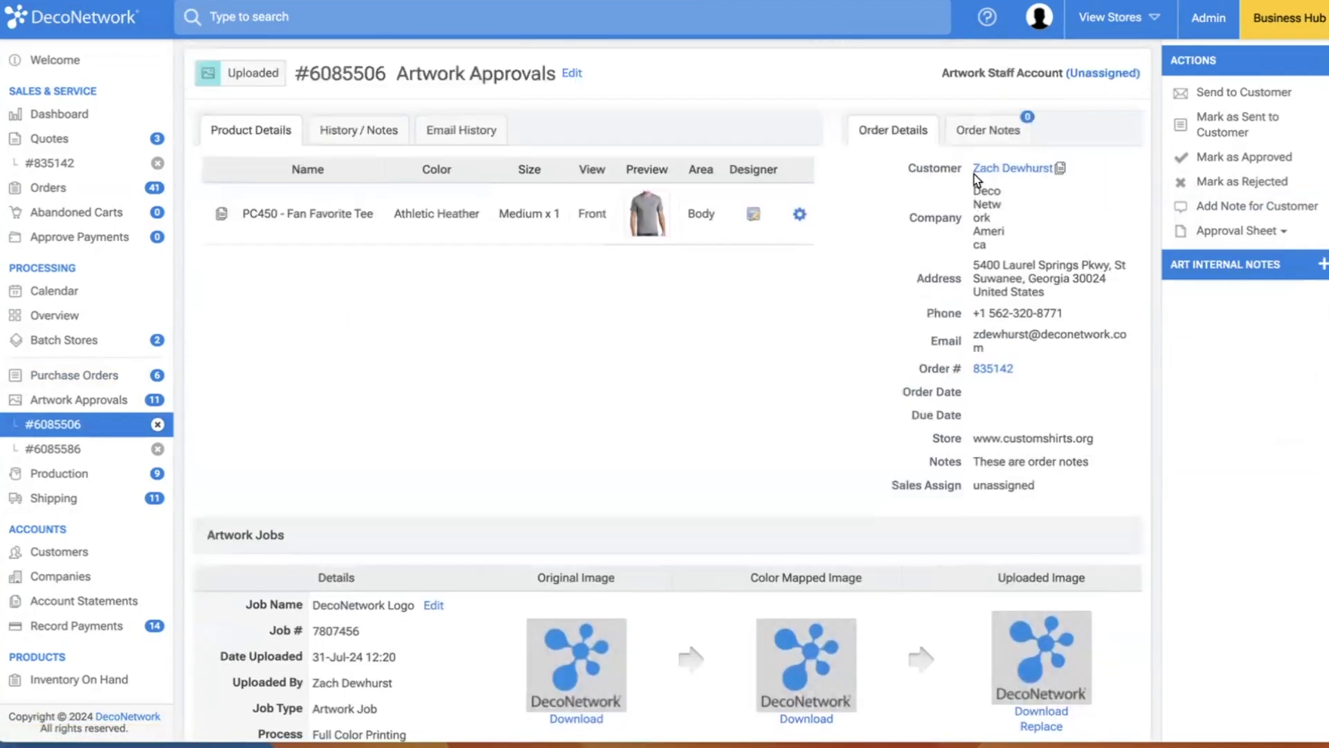
click(973, 132)
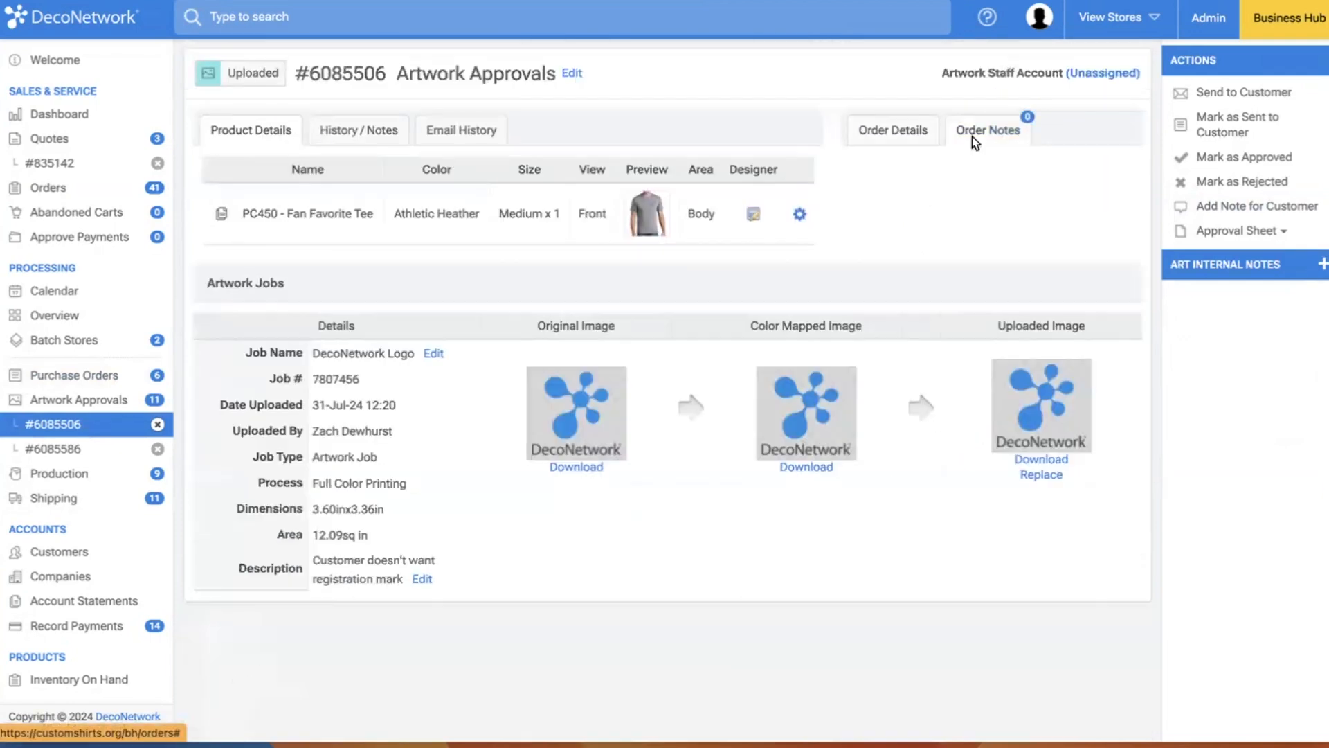
click(918, 135)
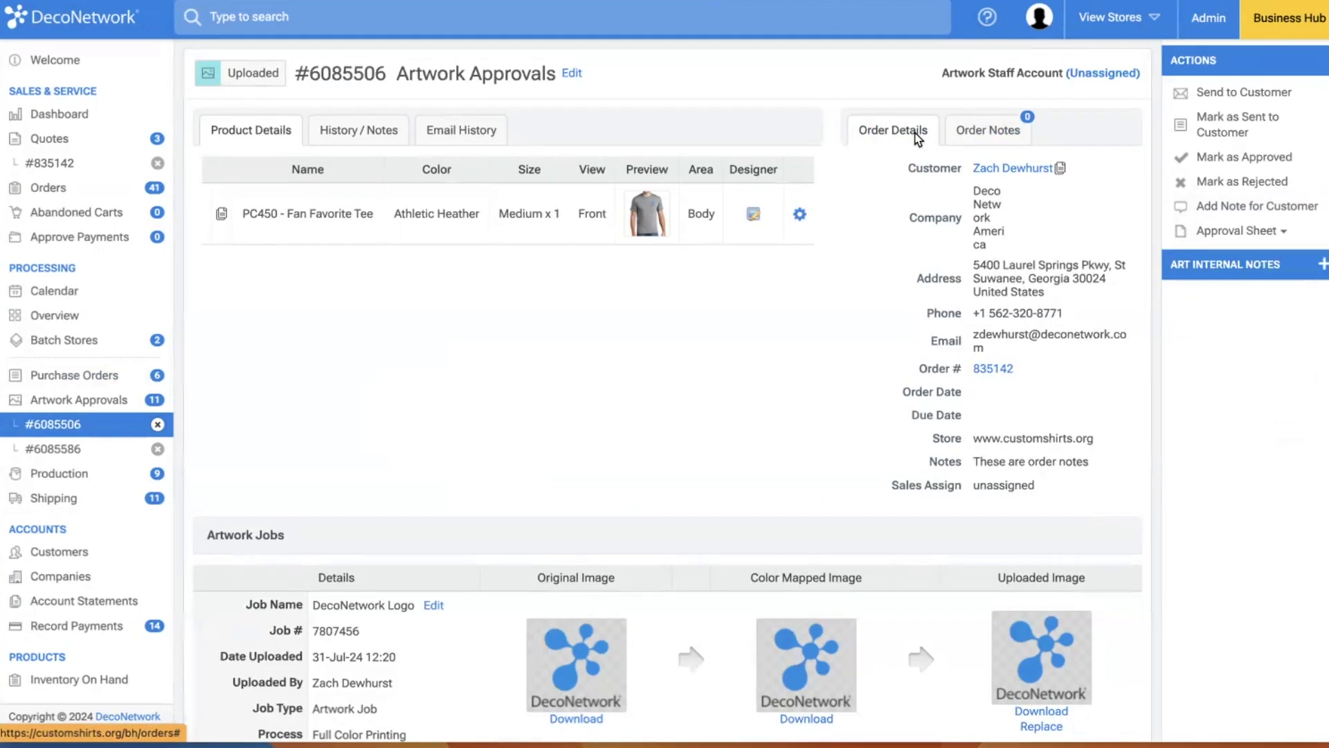
Mark the DecoNetwork Logo artwork approval as approved and check the list of approvals awaiting artwork.
click(89, 316)
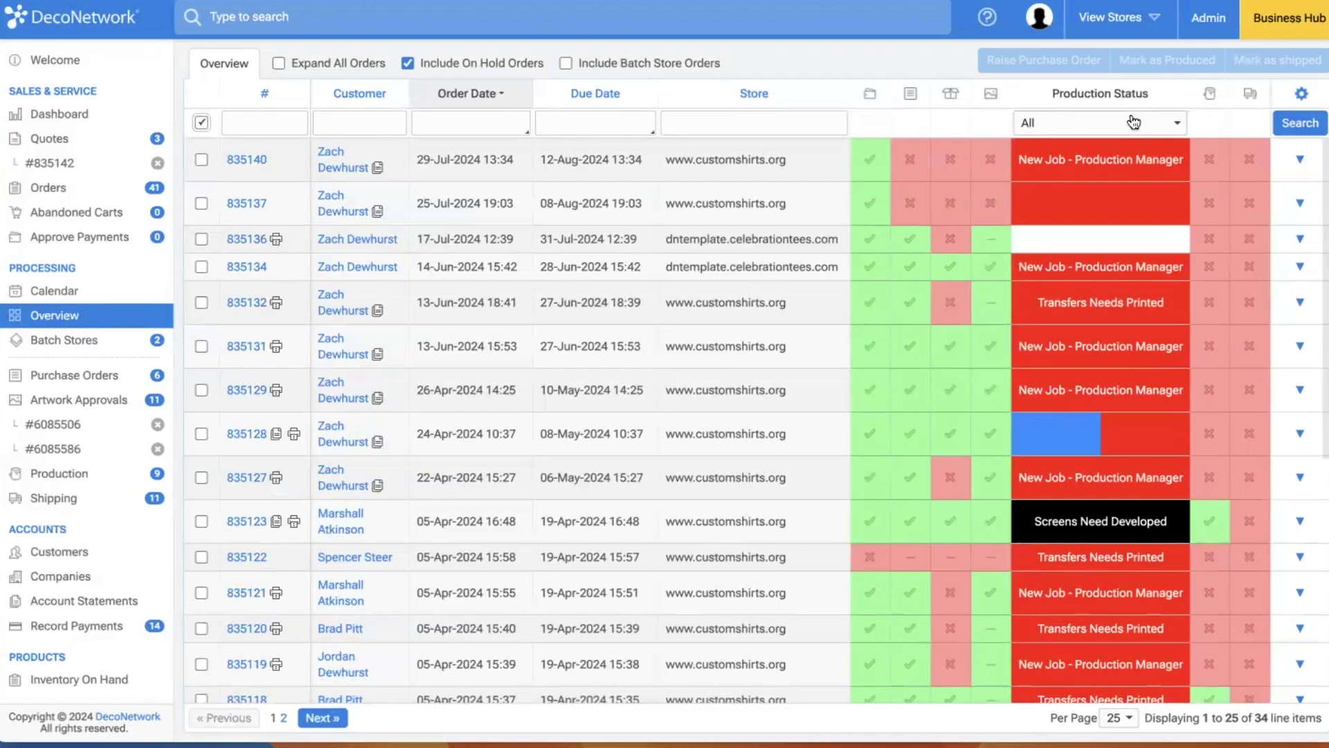
click(106, 401)
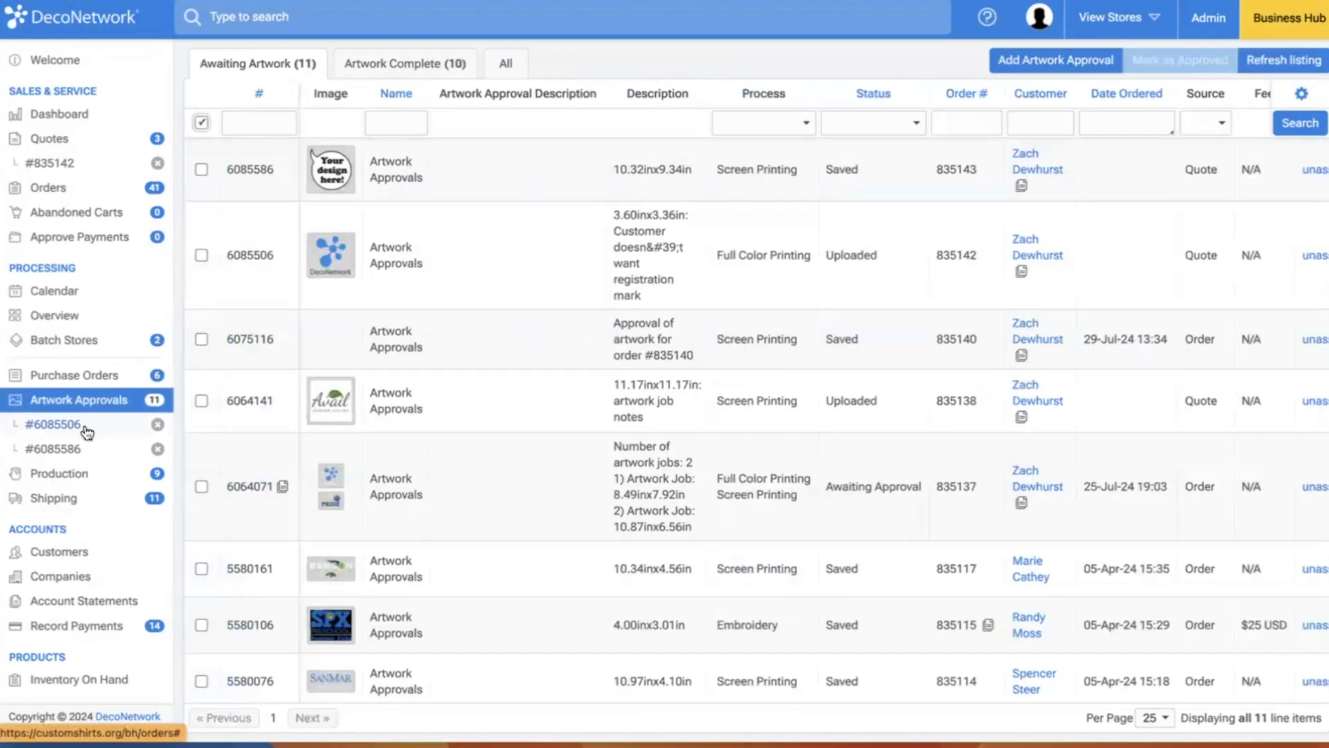
click(87, 430)
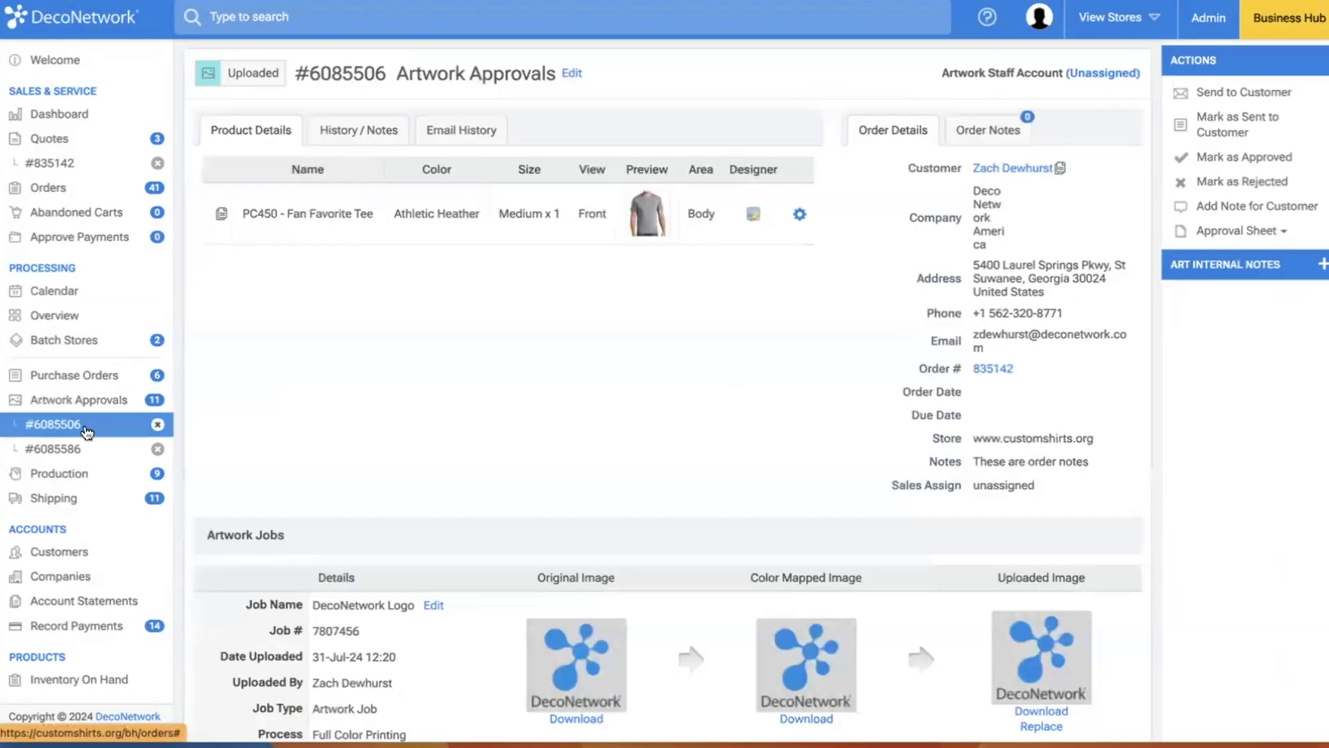
click(1279, 161)
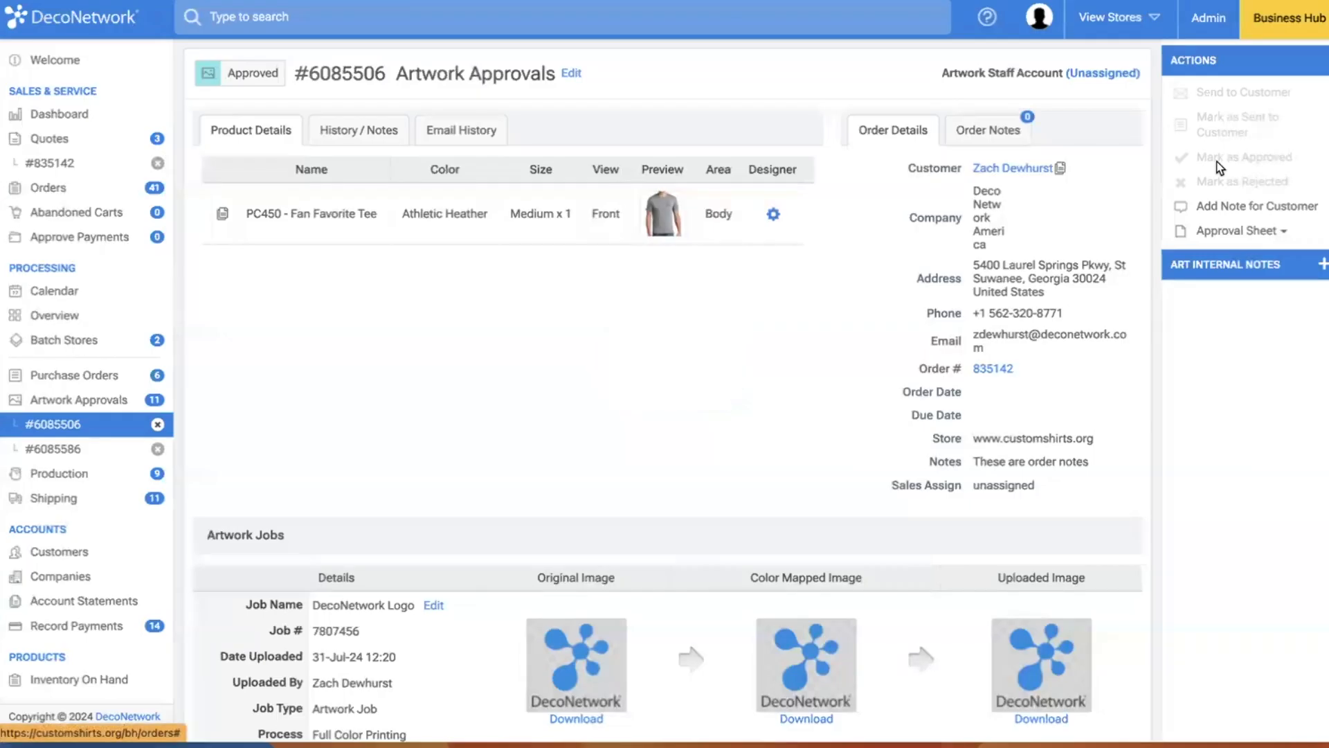
click(80, 399)
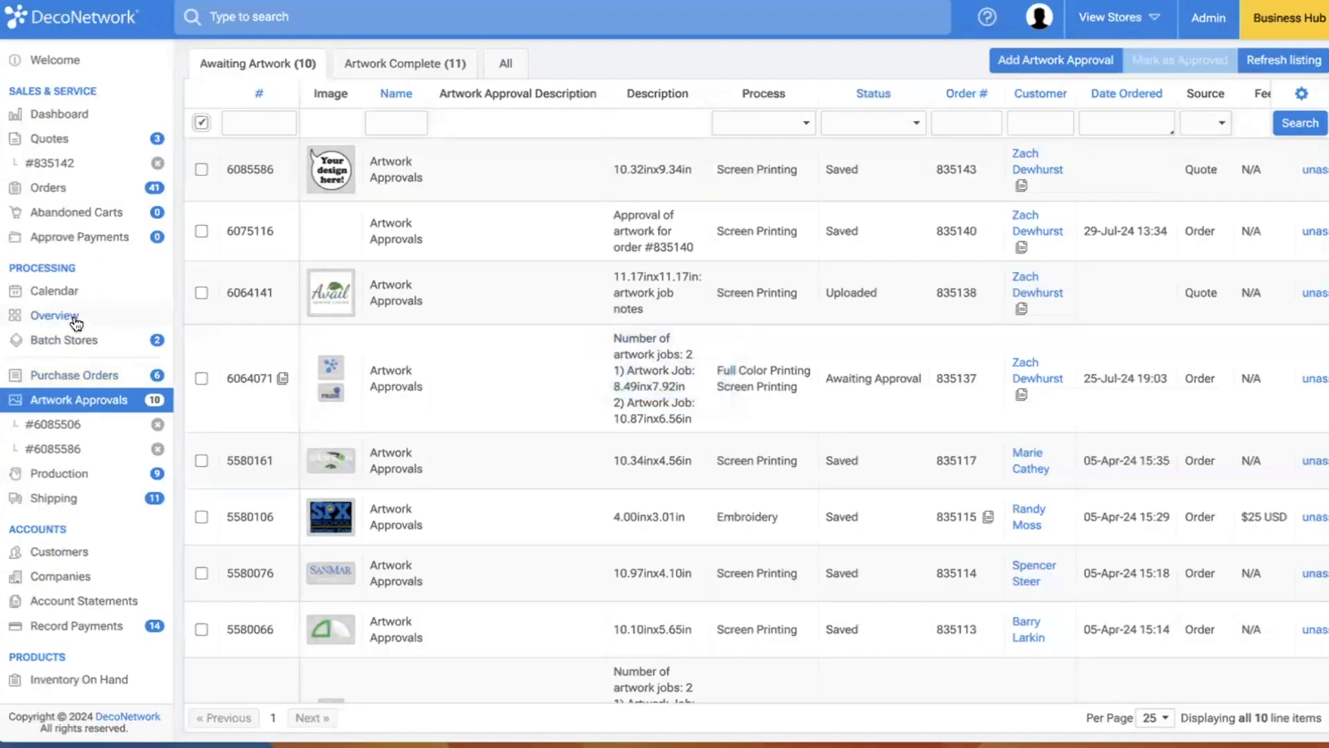
Review the processing overview and the production setting for waiting until artwork is approved before scheduling orders.
click(70, 318)
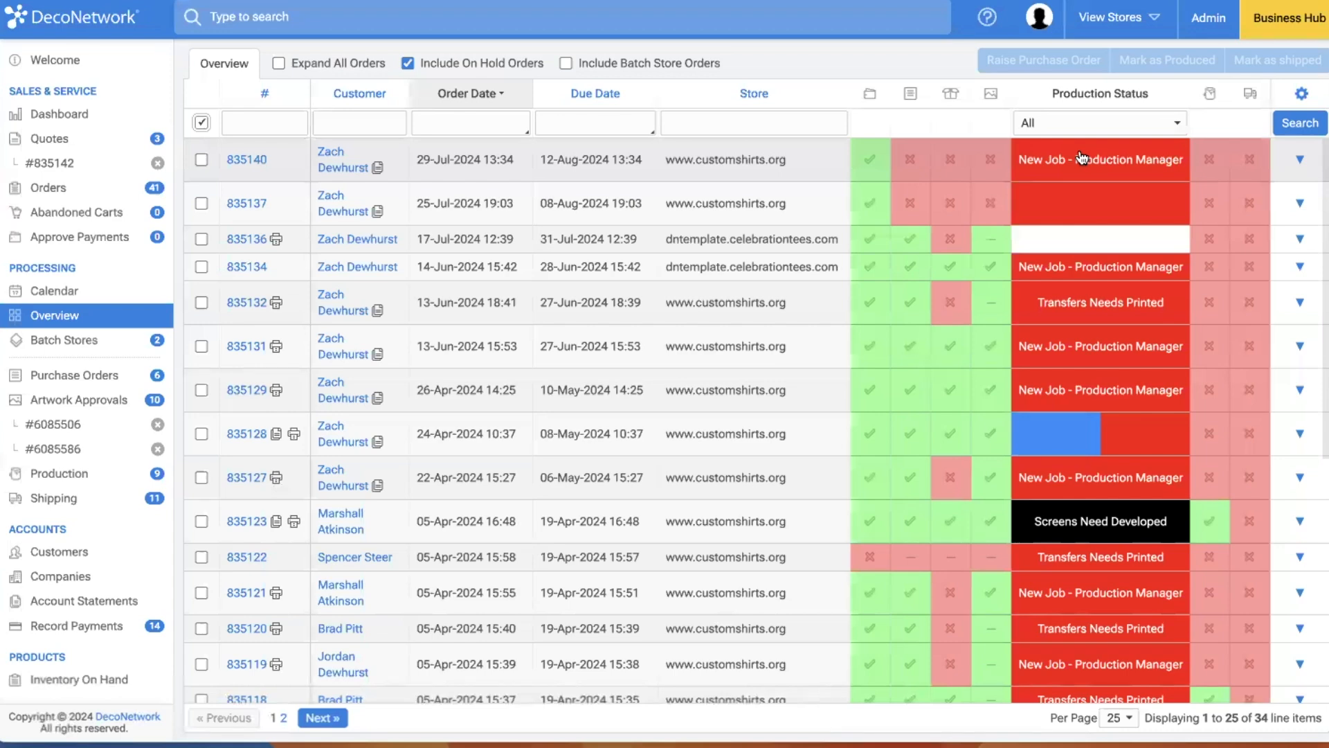
click(109, 473)
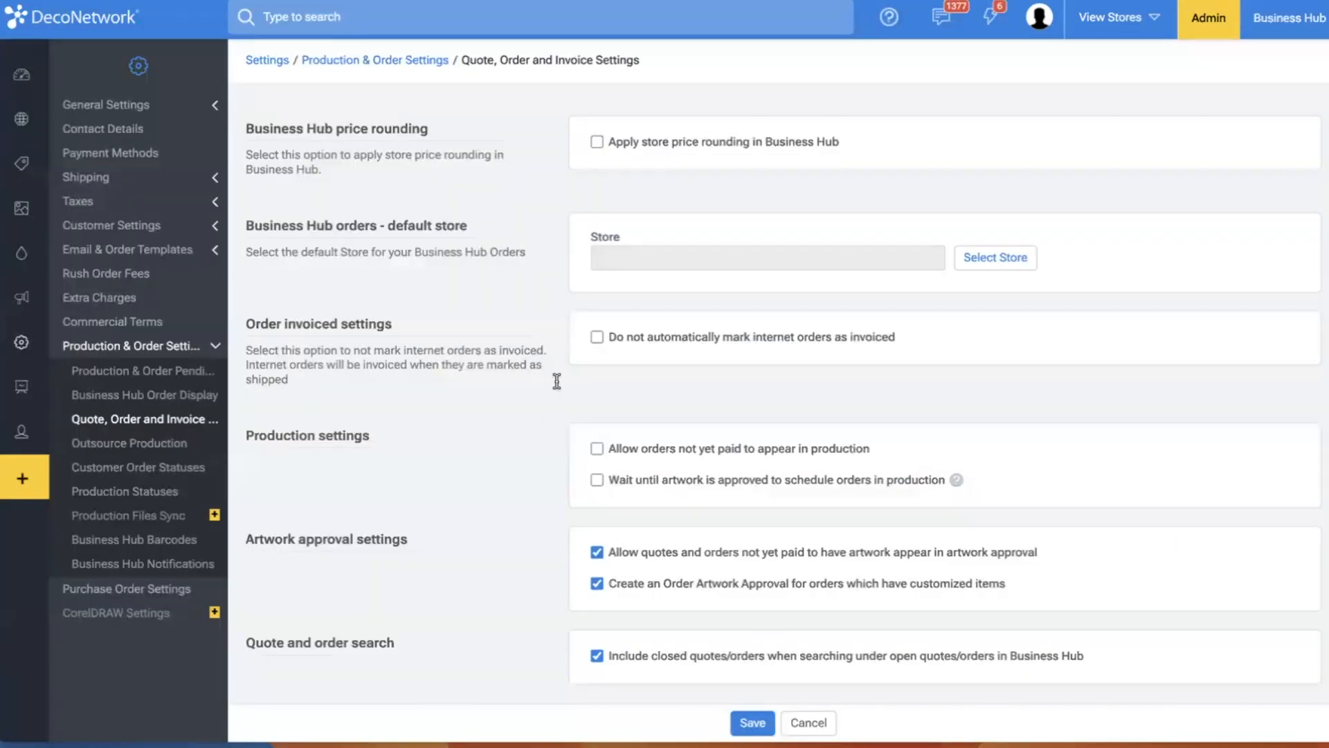
click(634, 483)
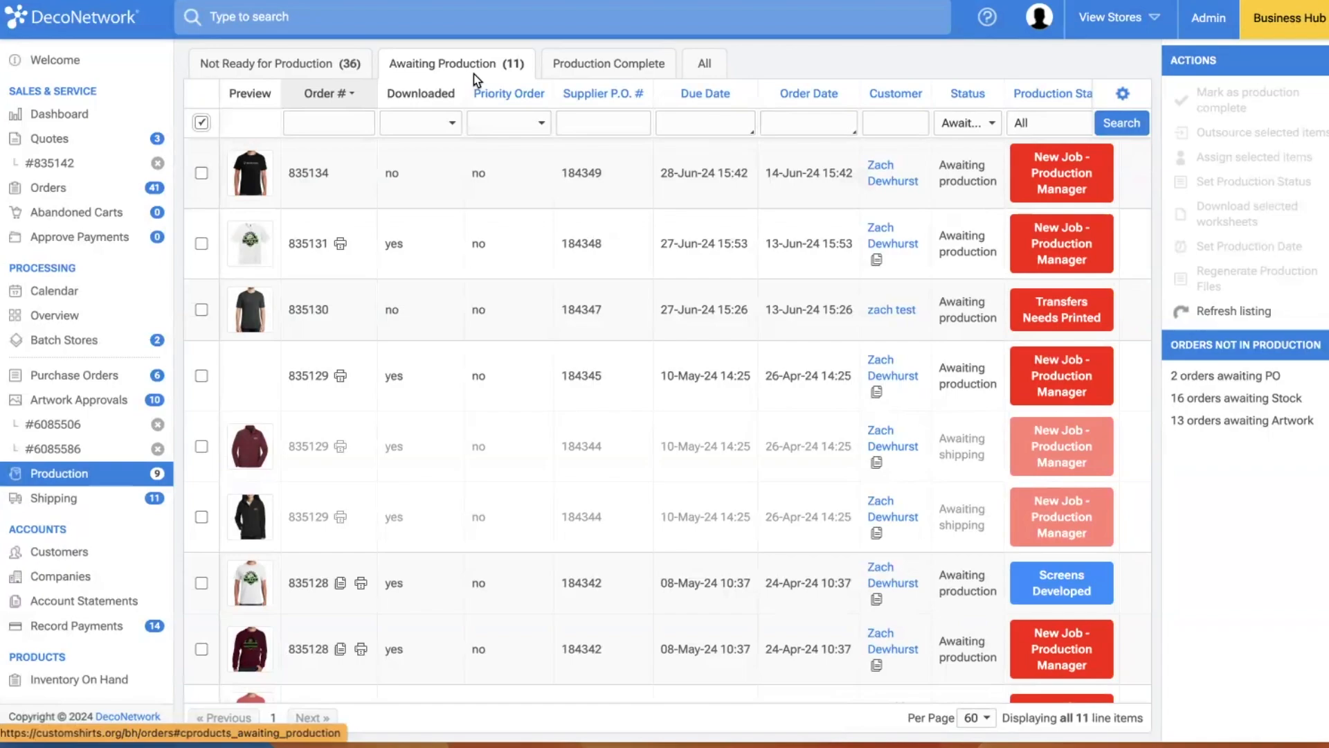
Filter the items not ready for production by the Awaiting stock status and look through them.
click(218, 69)
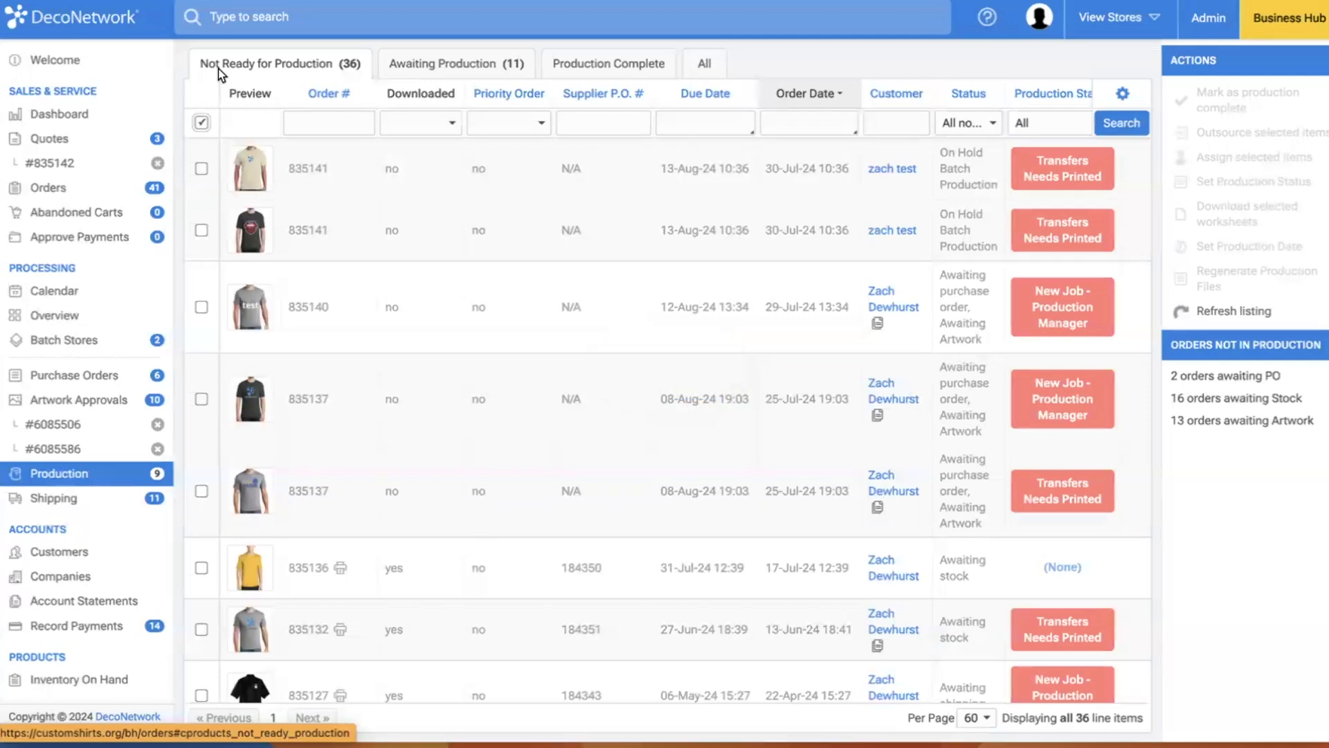
scroll(787, 119, right, 4)
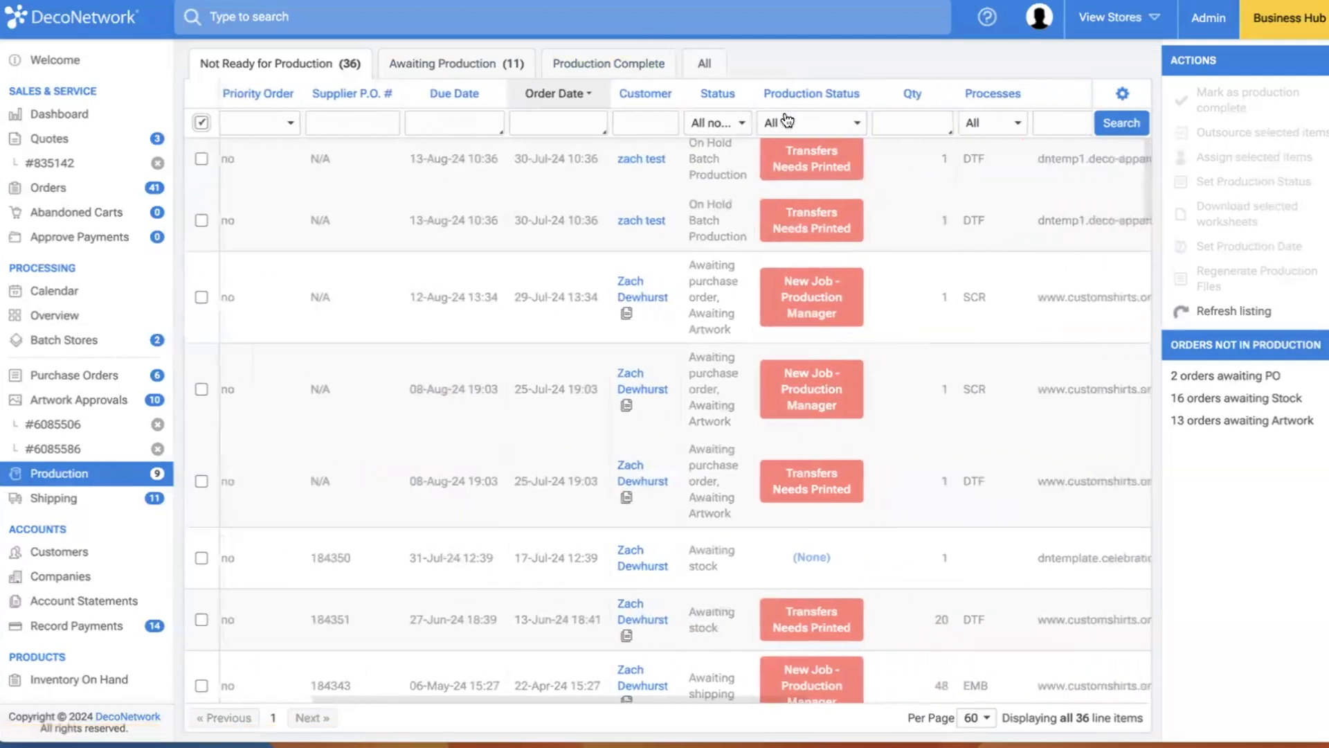
click(726, 123)
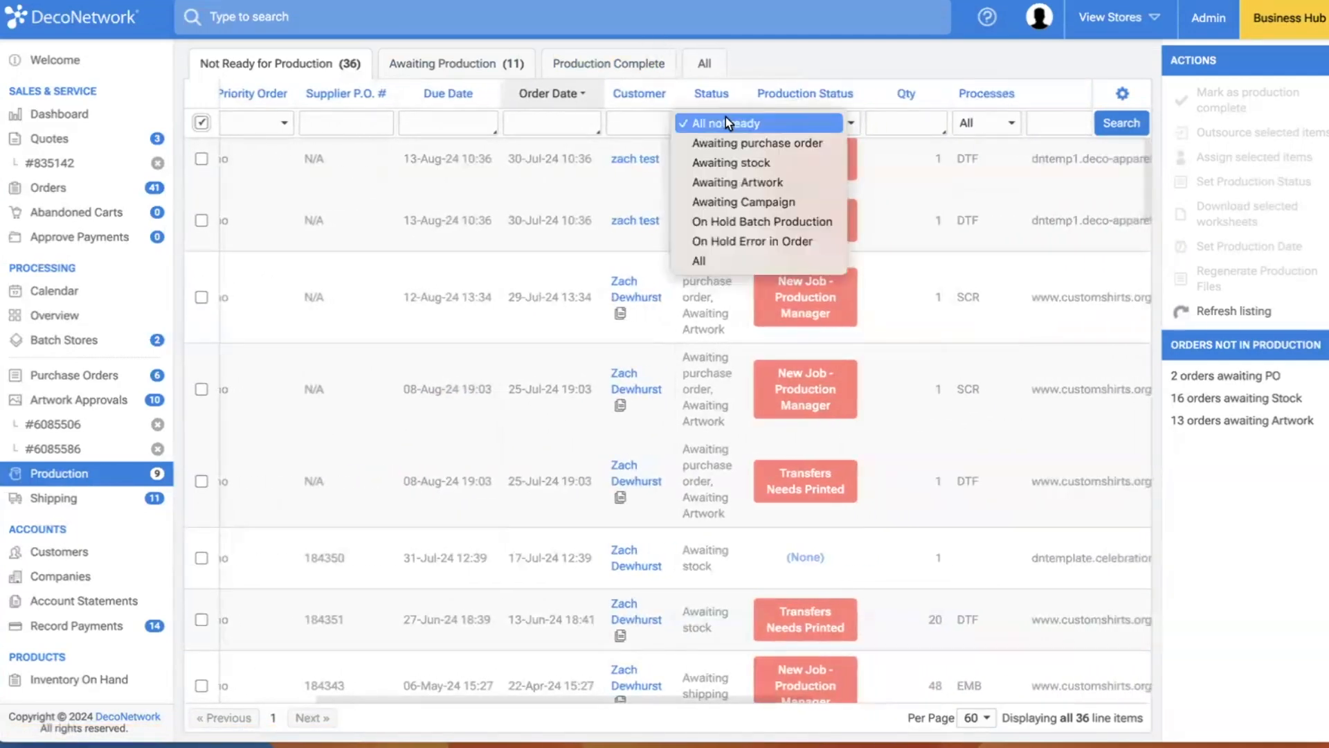
click(788, 170)
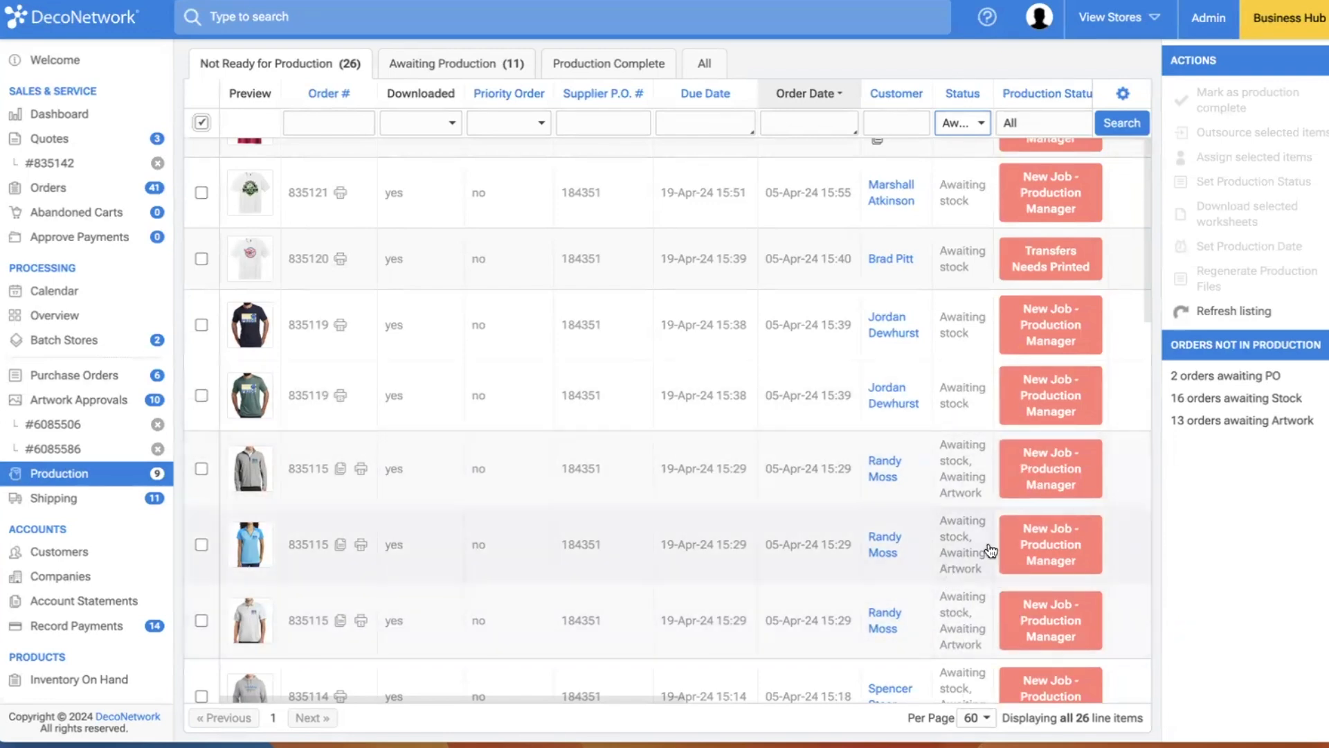
mouse_move(266, 214)
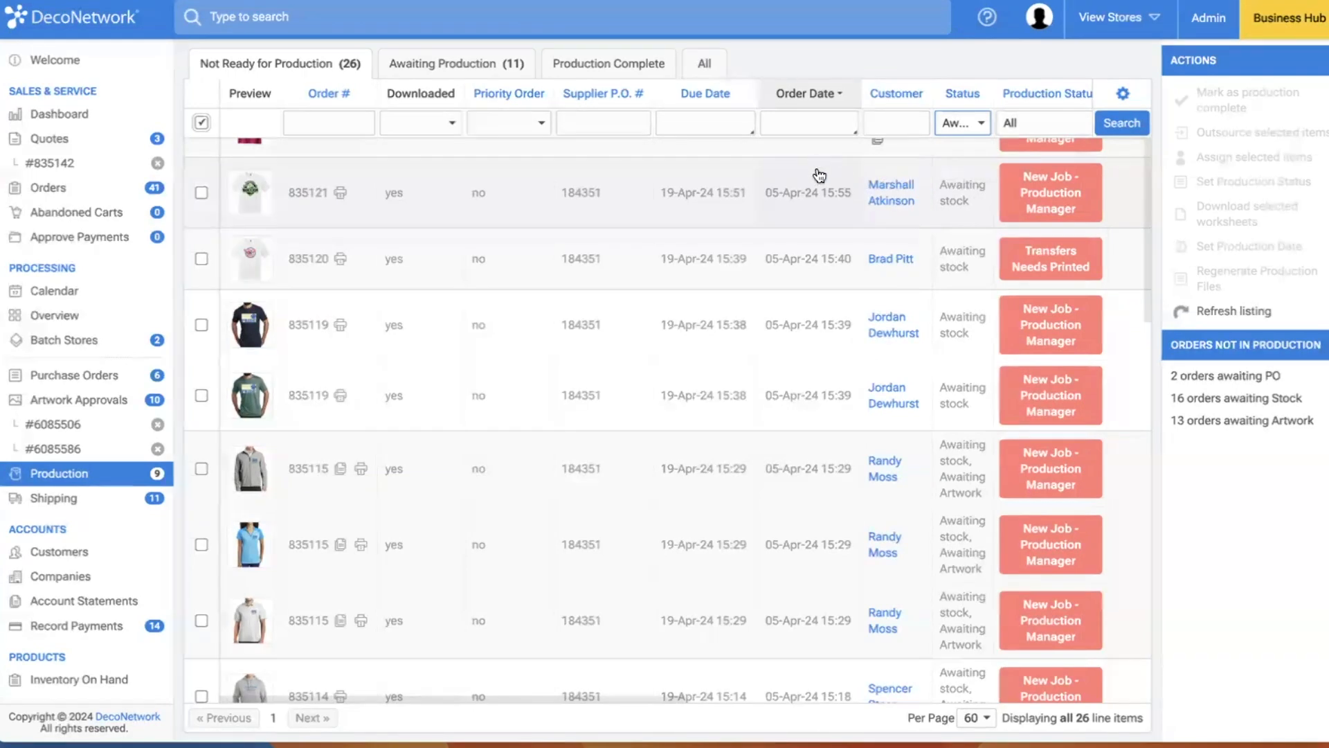
scroll(817, 173, up, 1)
scroll(819, 173, up, 5)
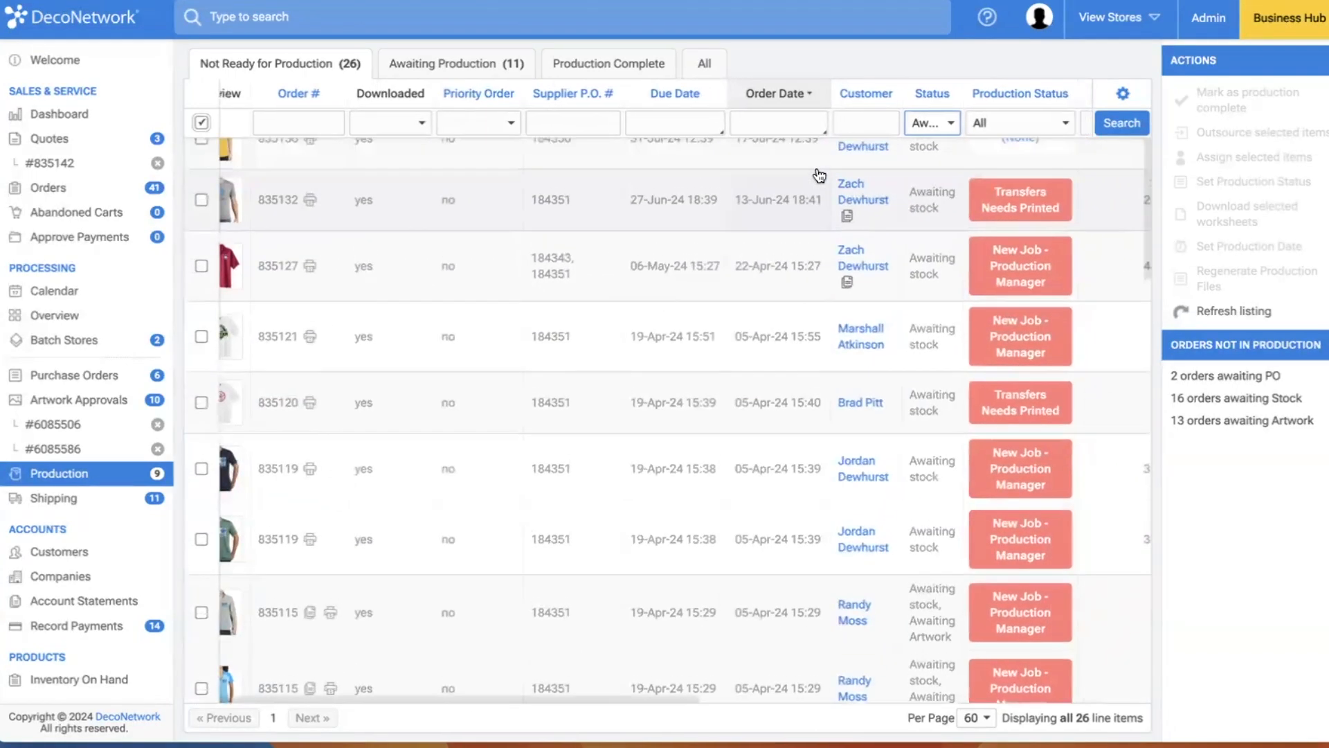
Filter the items not ready for production by the Awaiting purchase order status.
click(961, 130)
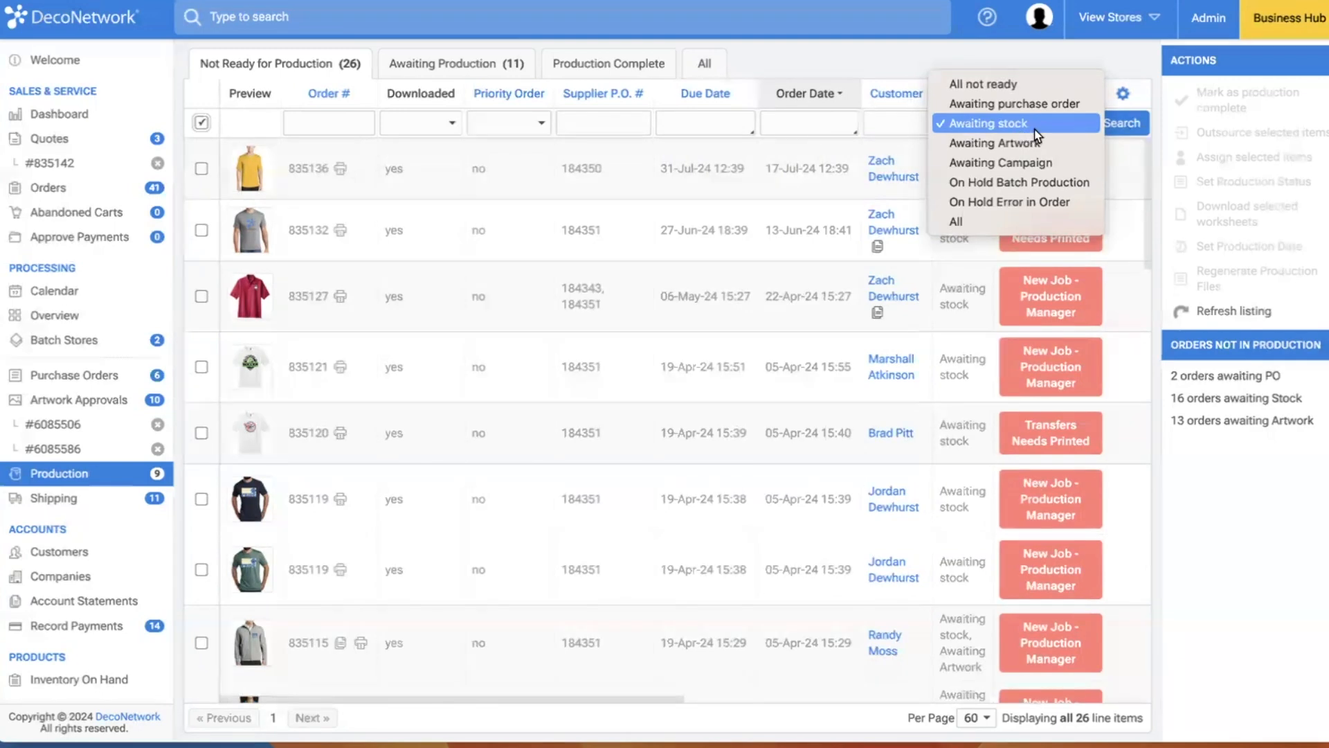
click(1044, 109)
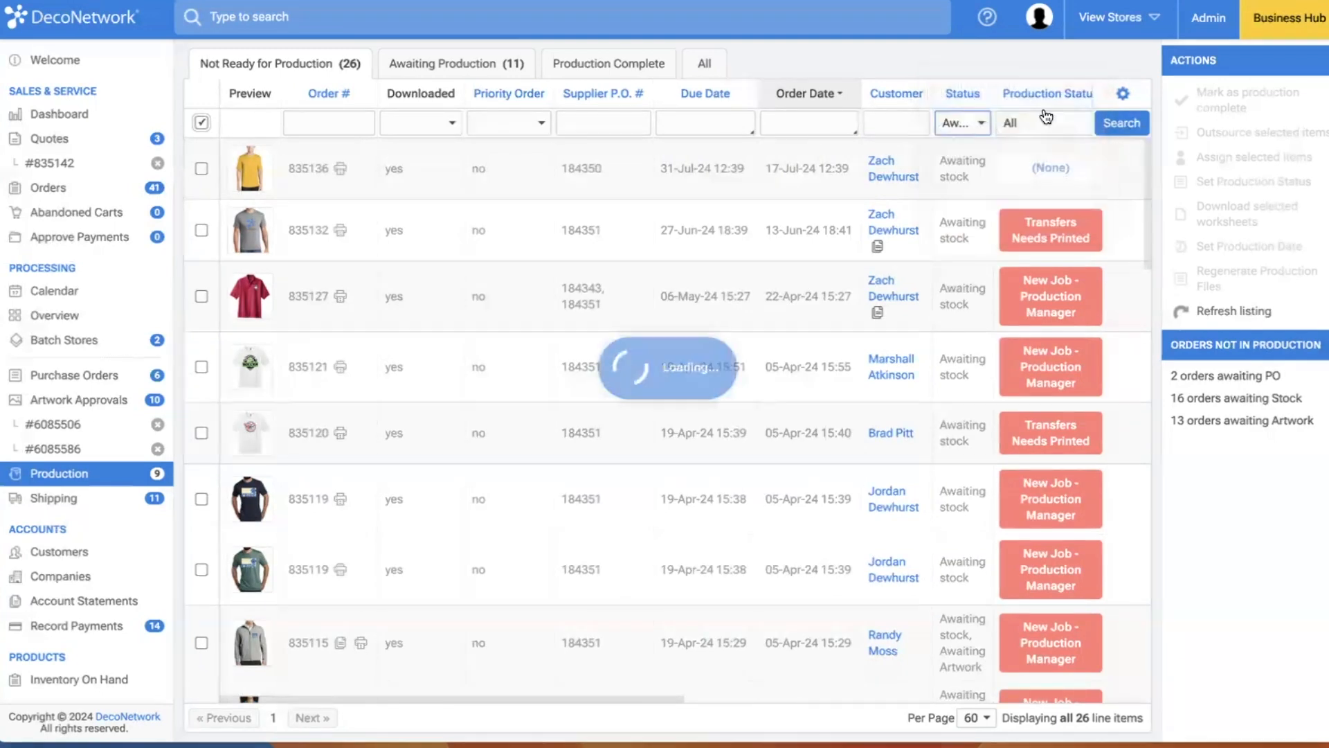
click(1122, 122)
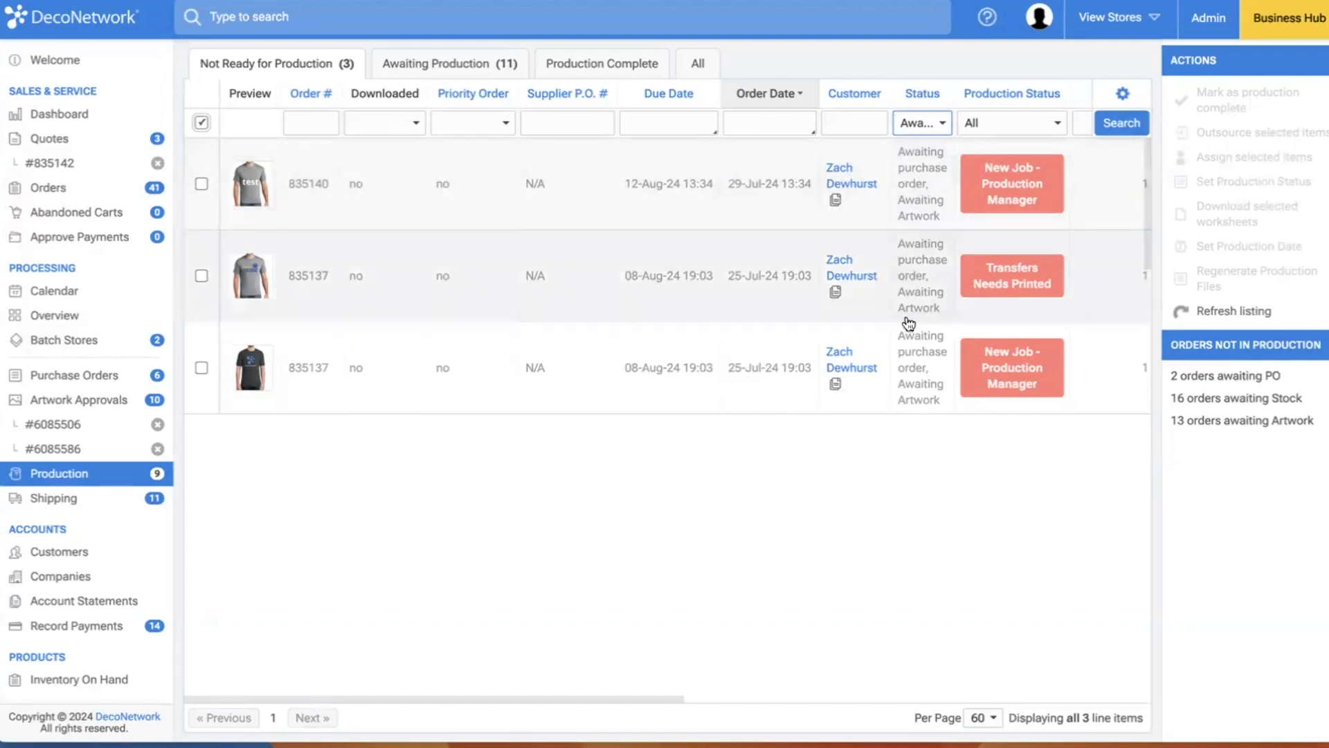
click(909, 125)
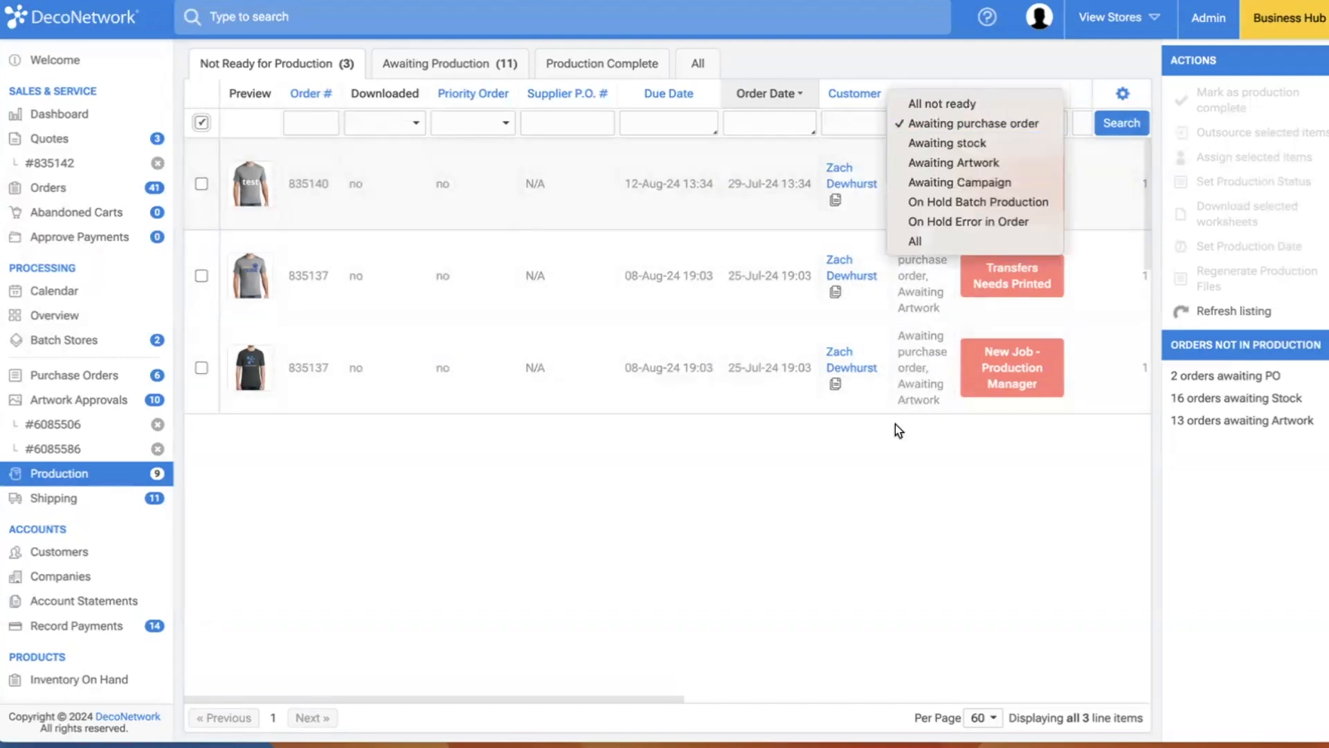
click(905, 453)
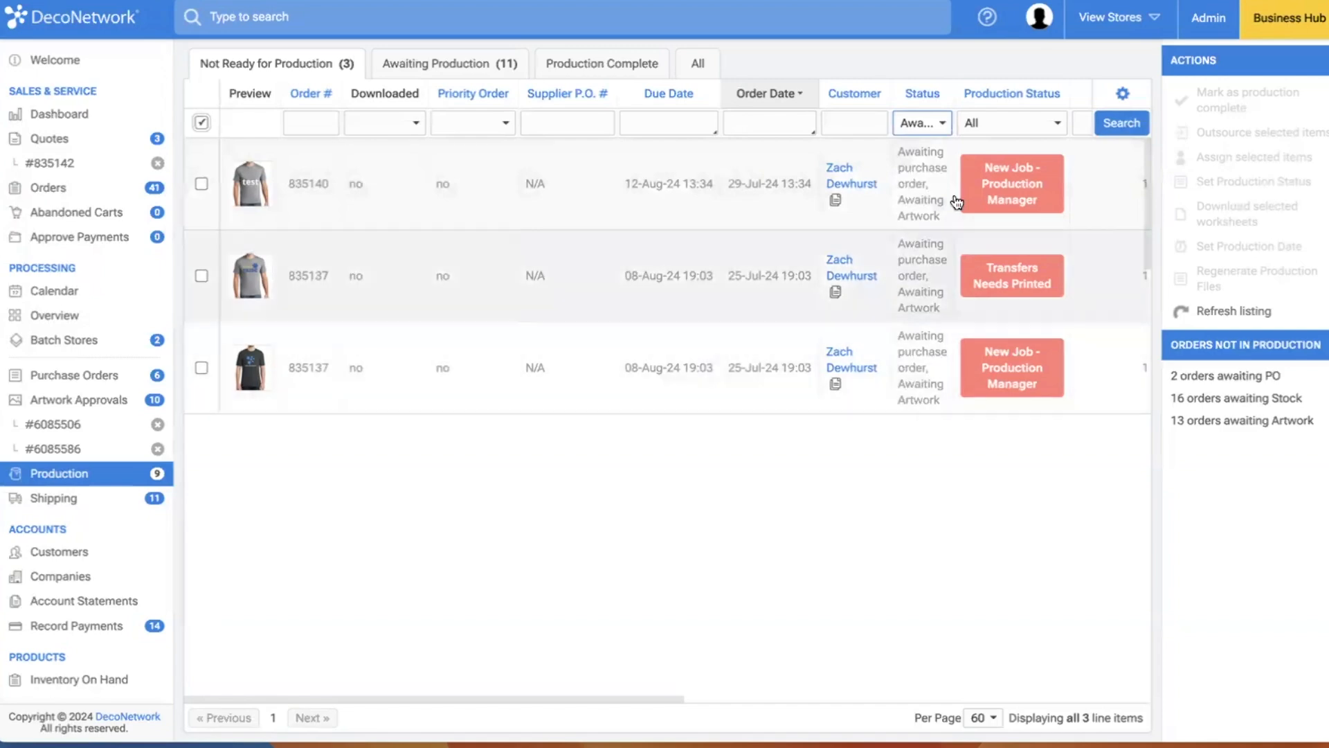
Filter the not-ready items by status Awaiting stock and production status New Job - Production Manager.
click(921, 123)
click(947, 144)
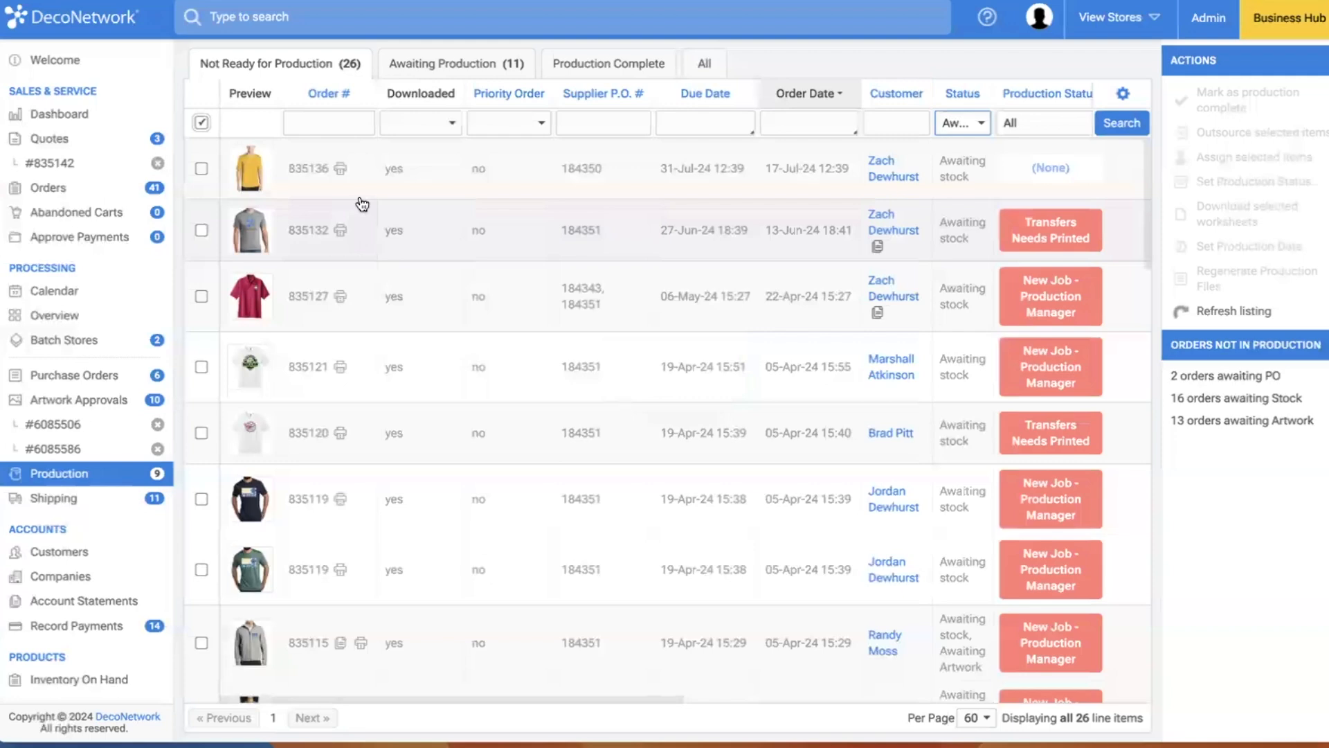
click(1022, 118)
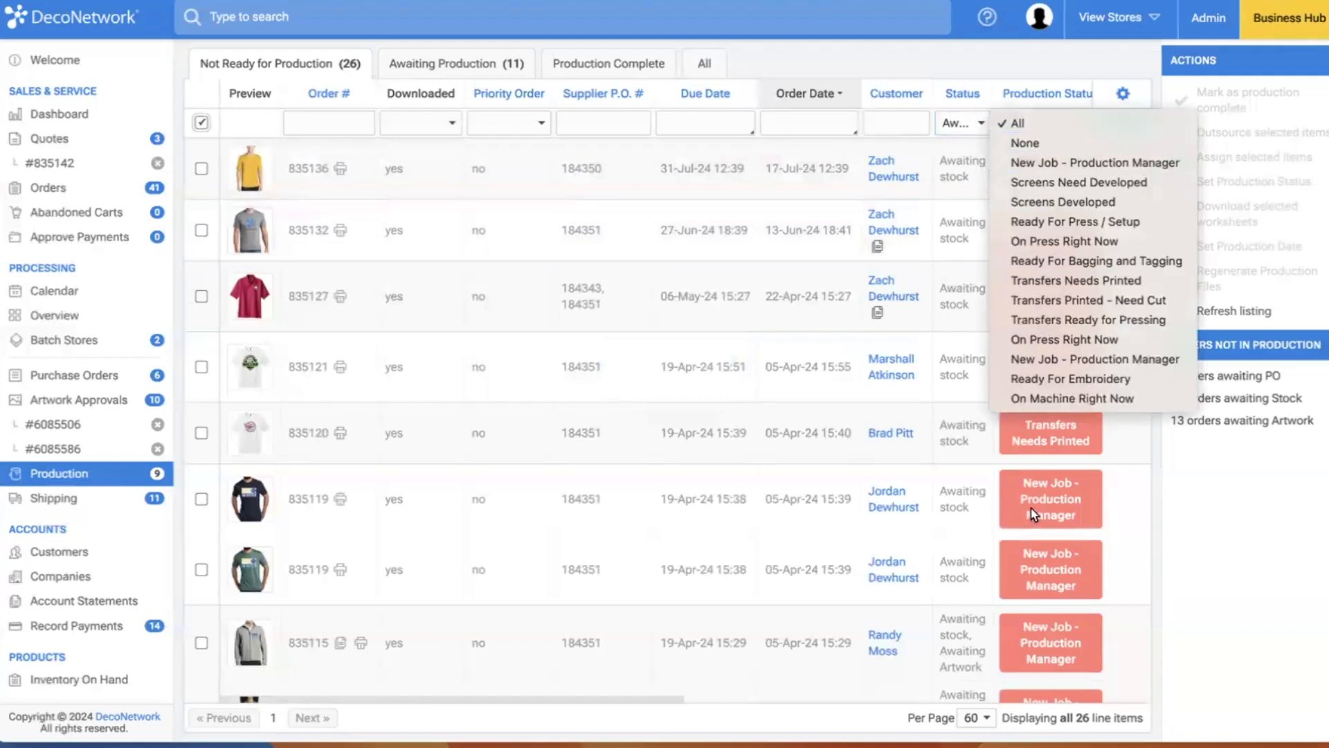
click(1049, 106)
click(1047, 120)
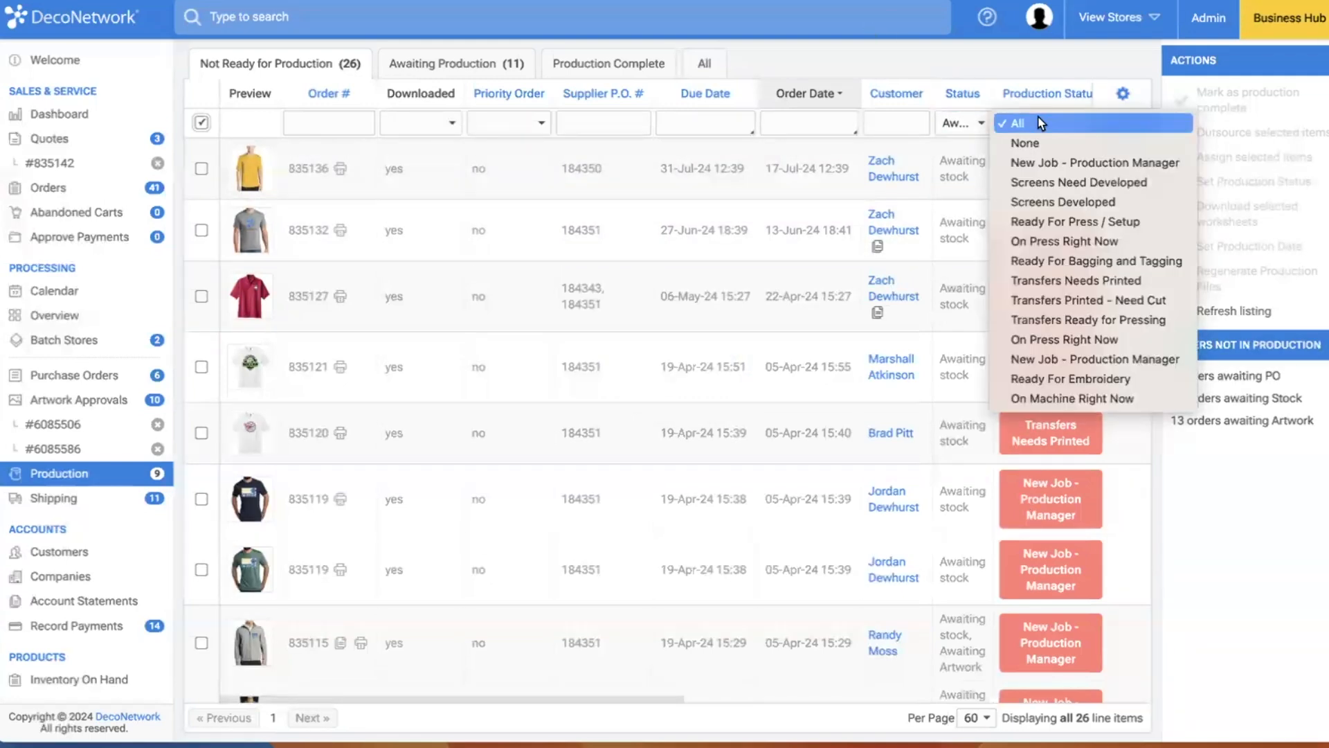
click(829, 82)
click(983, 122)
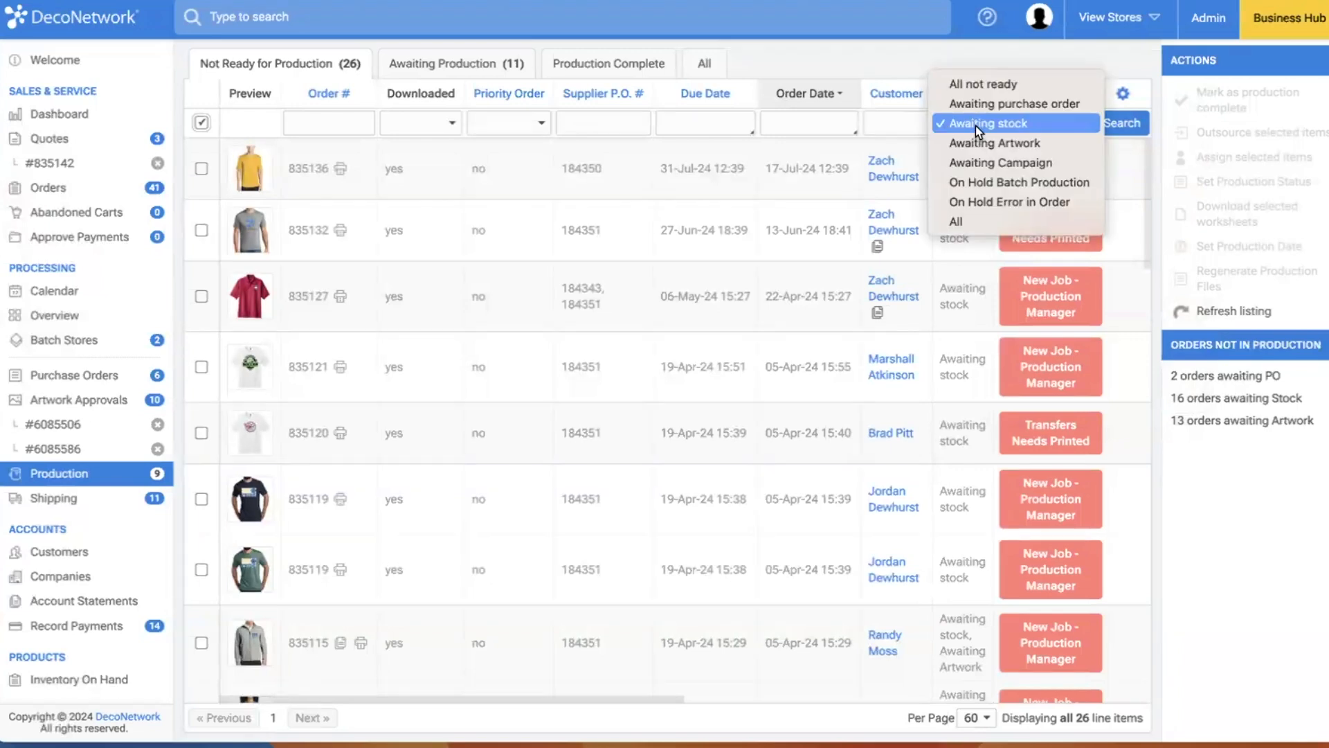
click(976, 125)
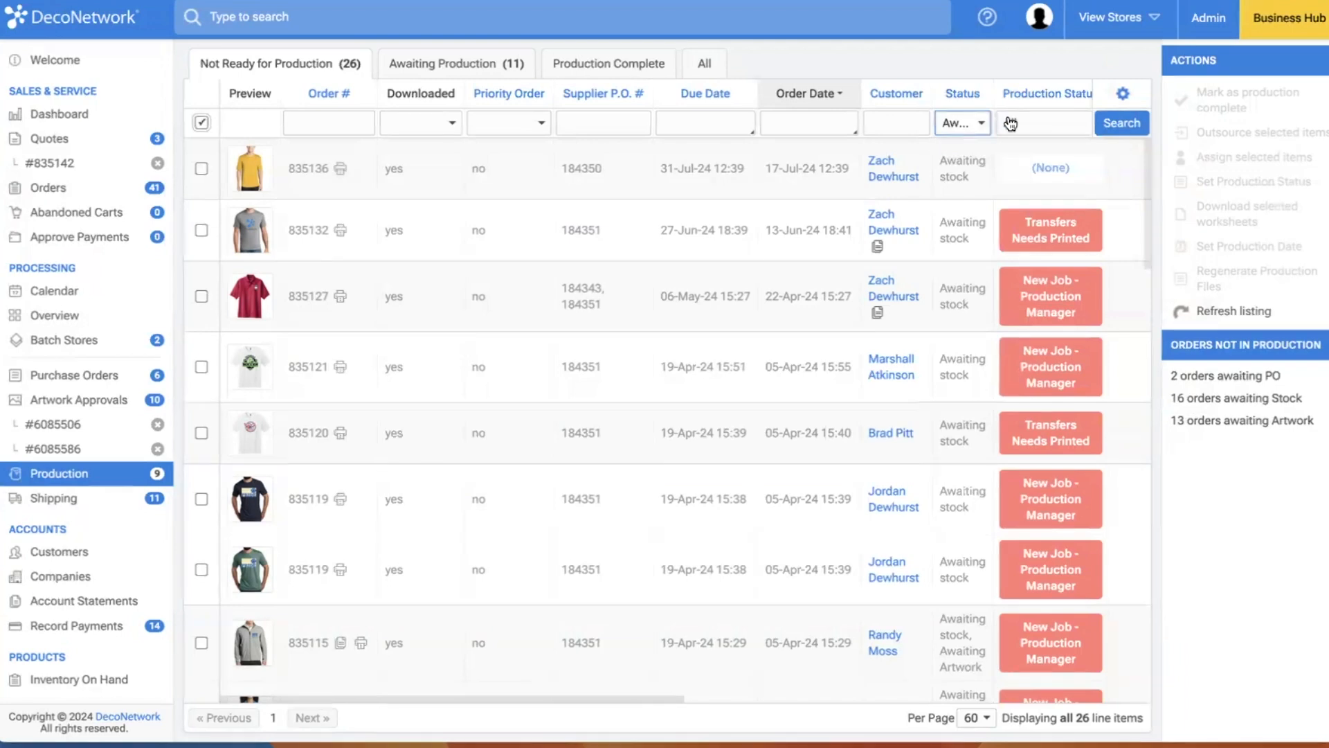
click(1010, 124)
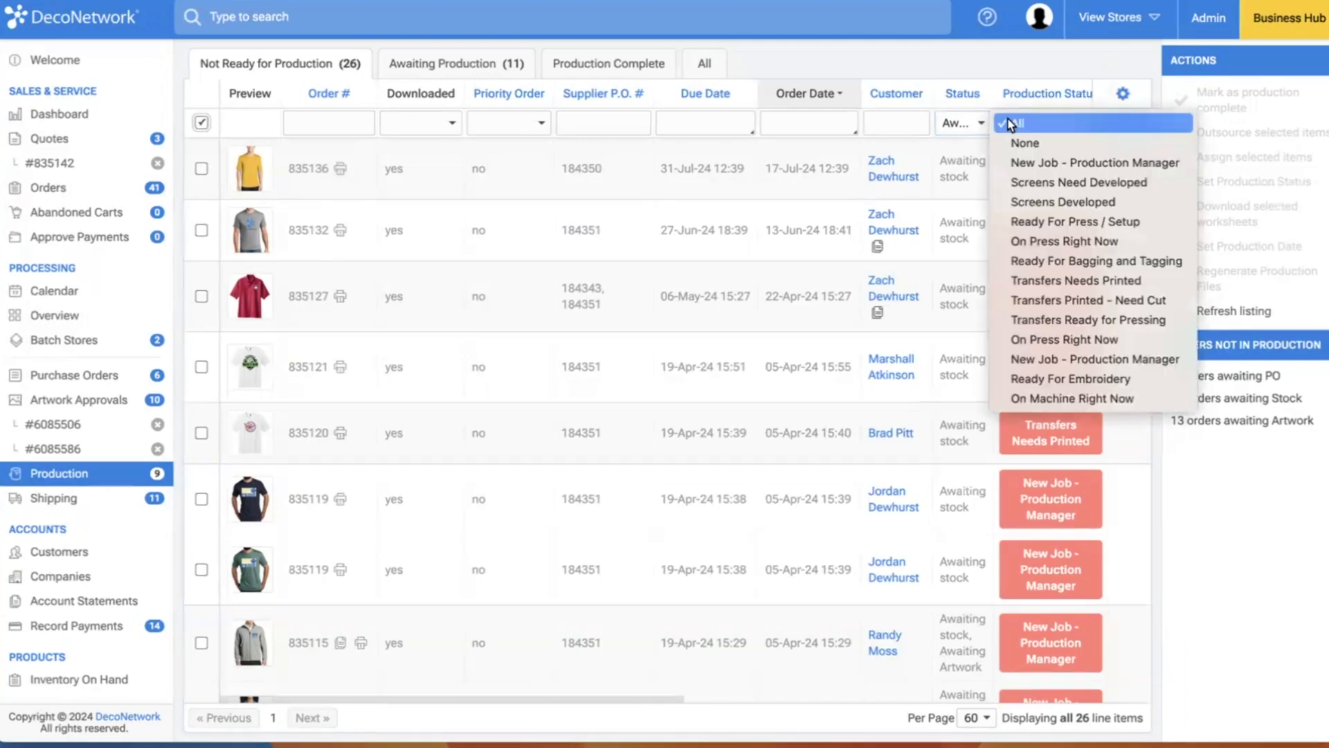
click(1032, 163)
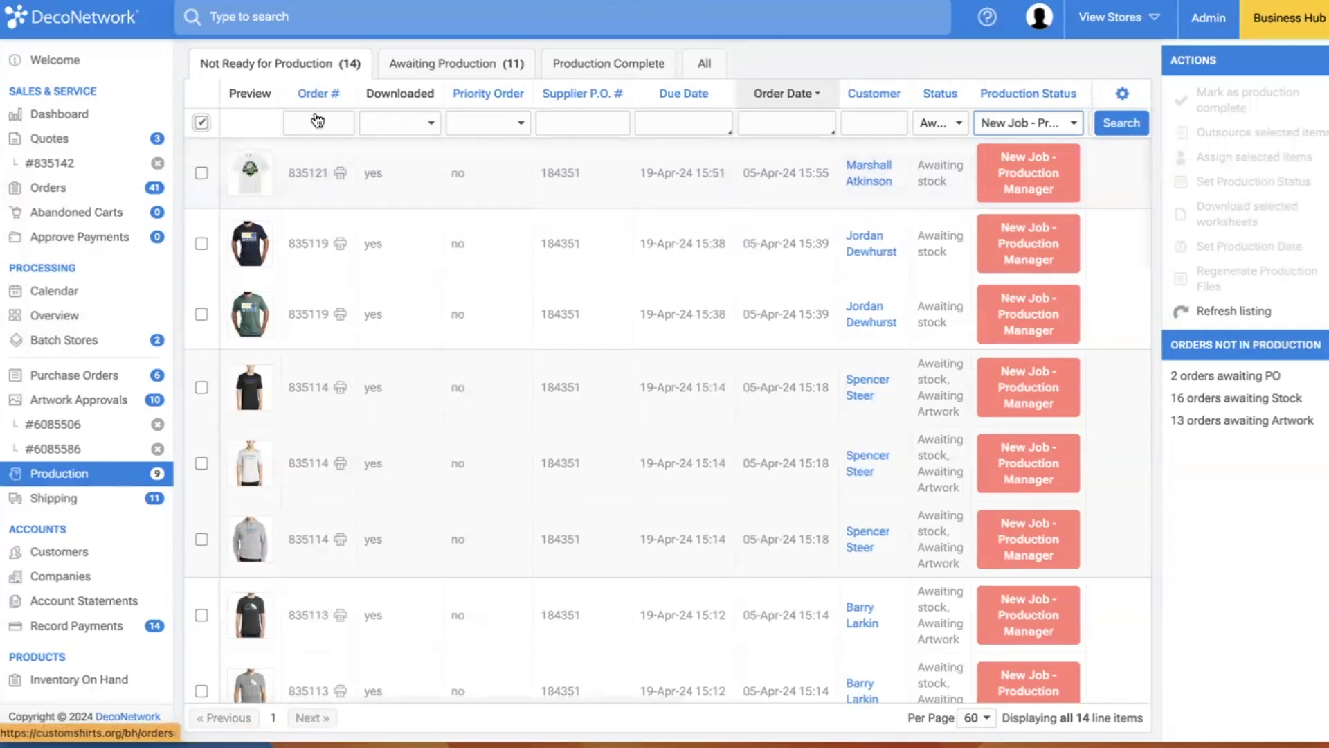
Set the production status of the first listed white tee item to Screens Need Developed.
click(202, 174)
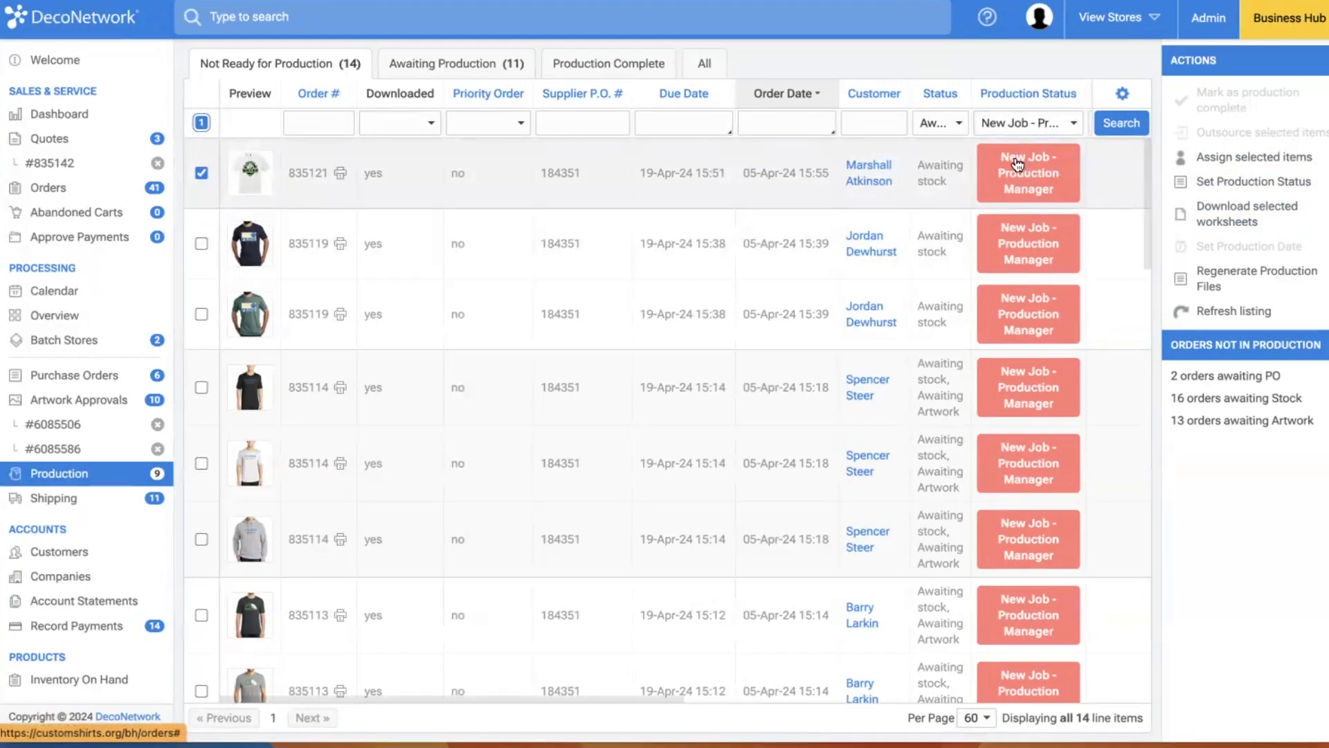
click(1263, 182)
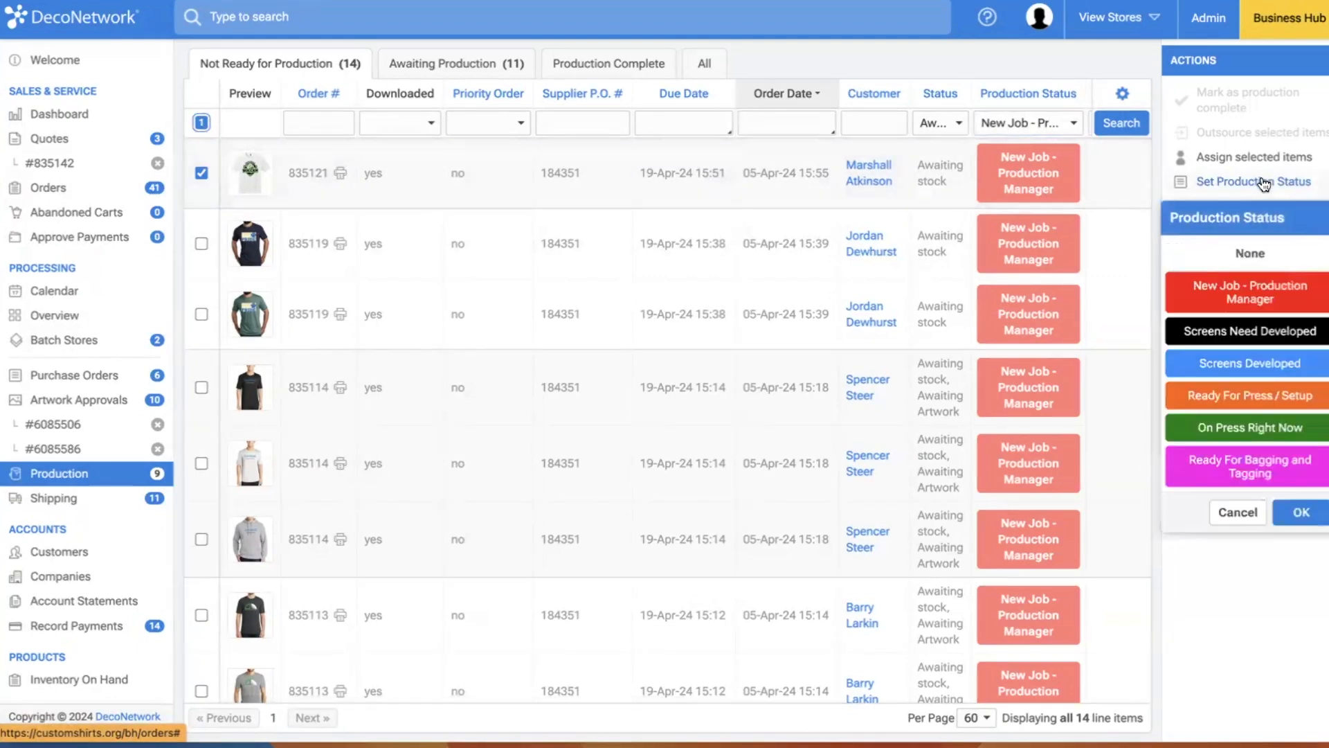
click(1261, 335)
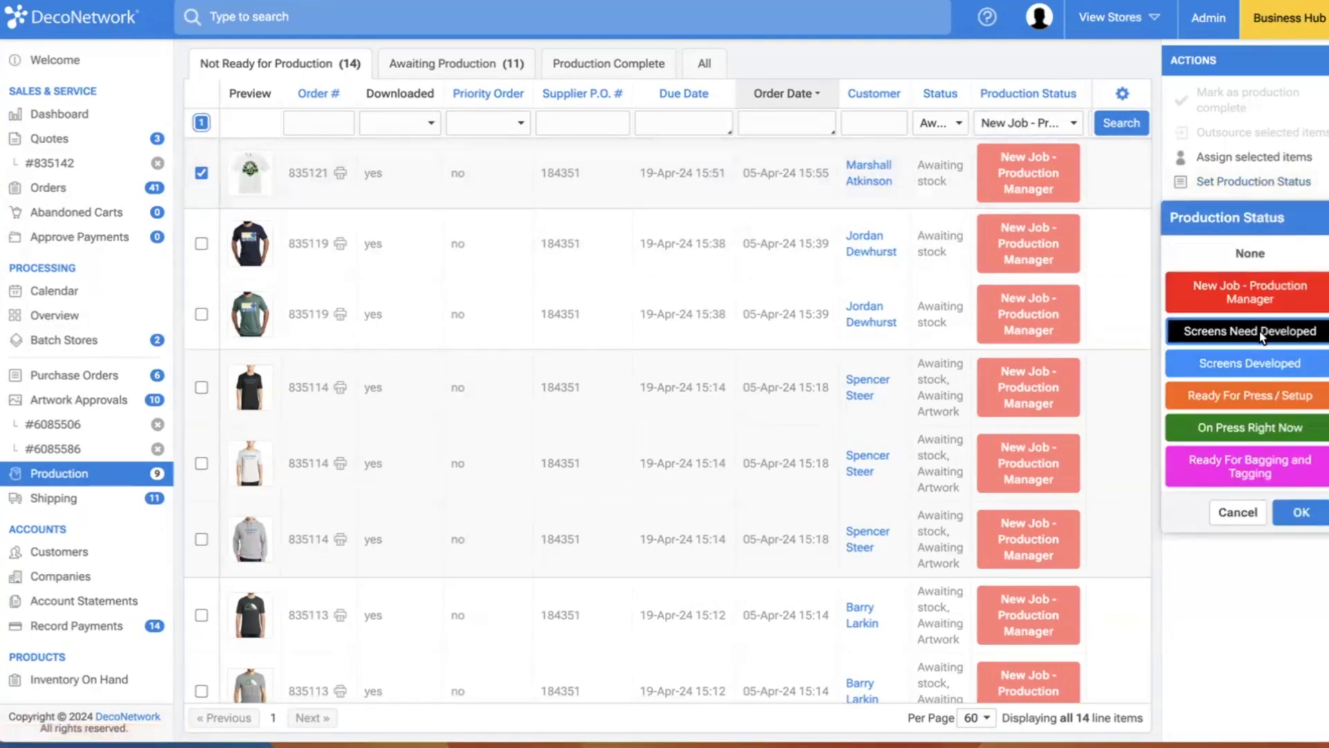
click(1301, 513)
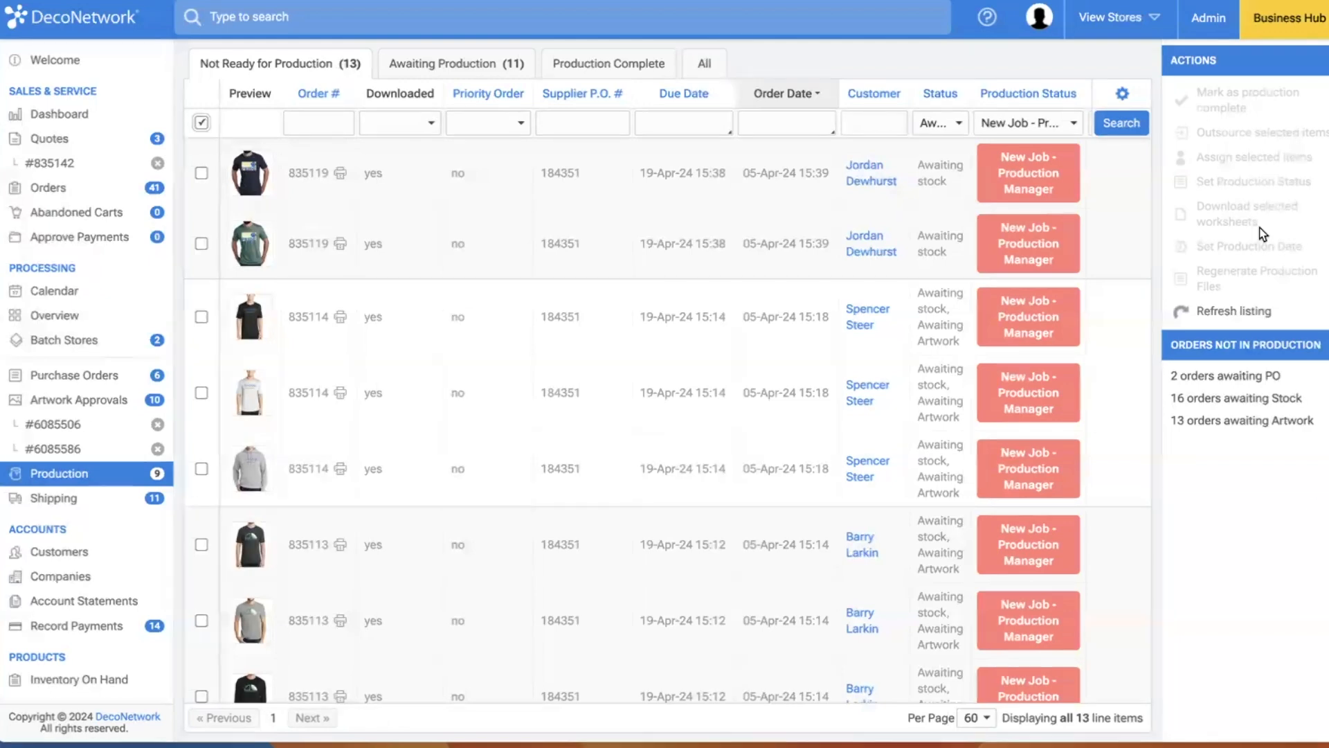
Filter the production list by status All not ready and production status Screens Need Developed.
click(936, 125)
click(938, 85)
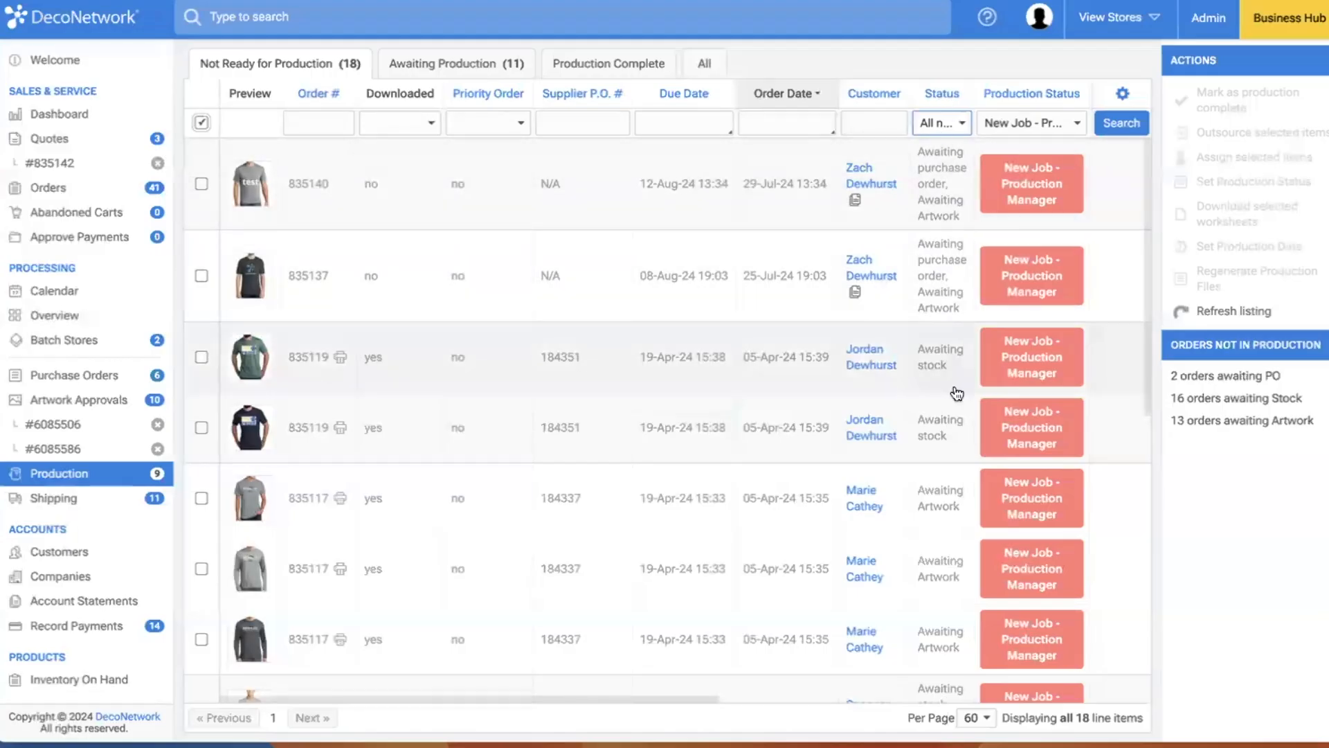
click(1030, 123)
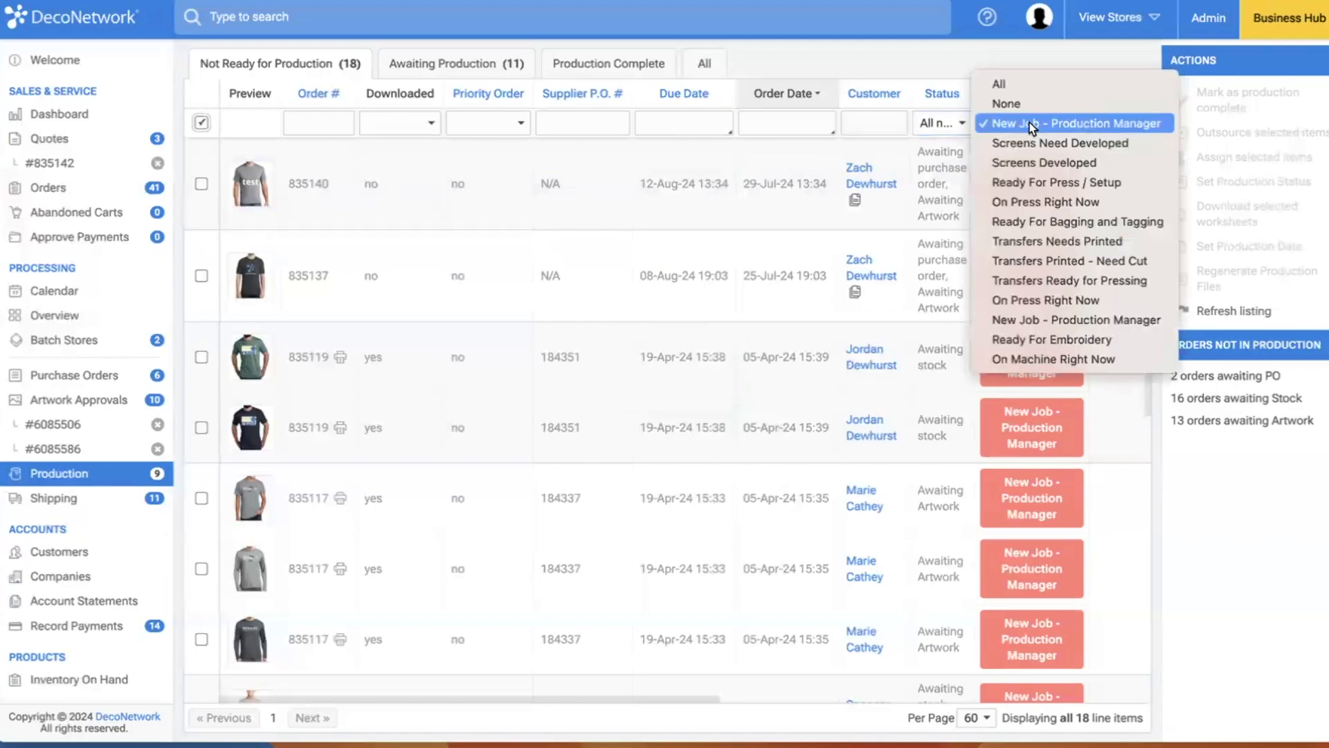
click(1051, 144)
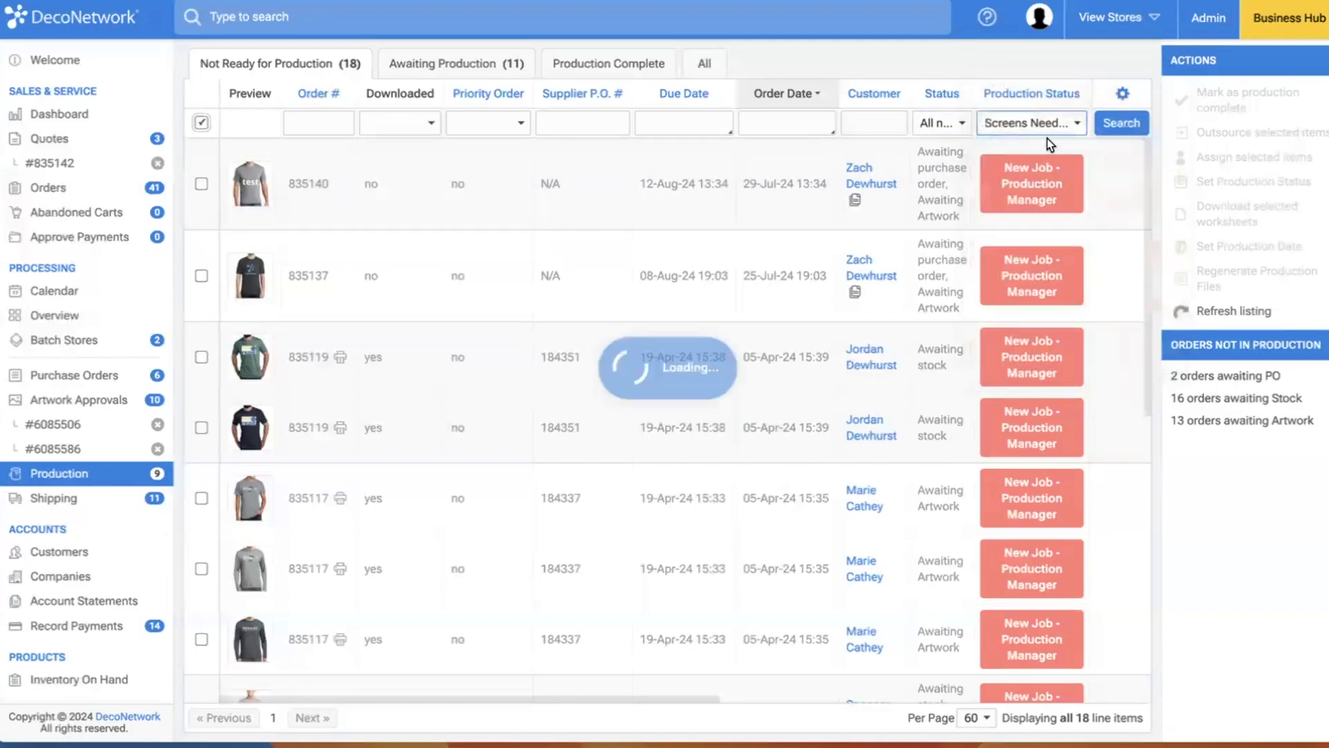
click(1107, 129)
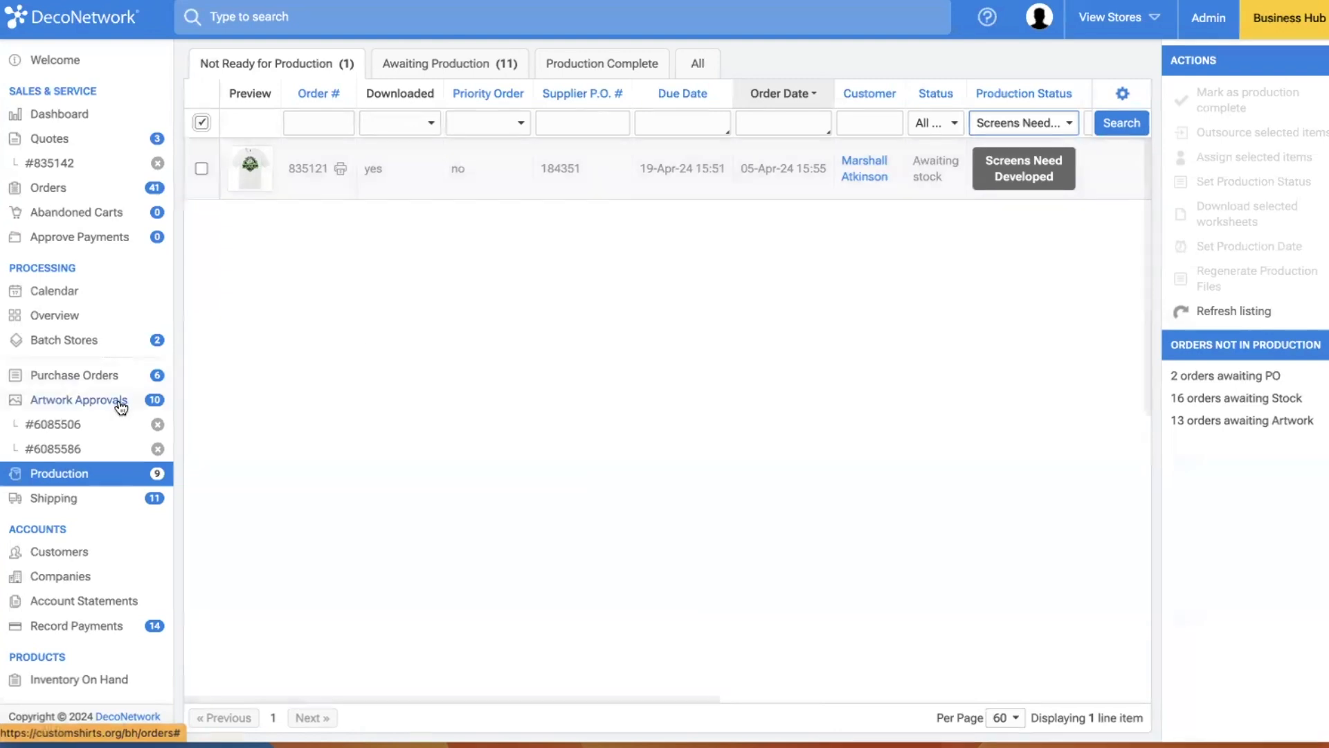
Close both open artwork approvals, returning to the list of approvals awaiting artwork.
click(158, 424)
click(158, 426)
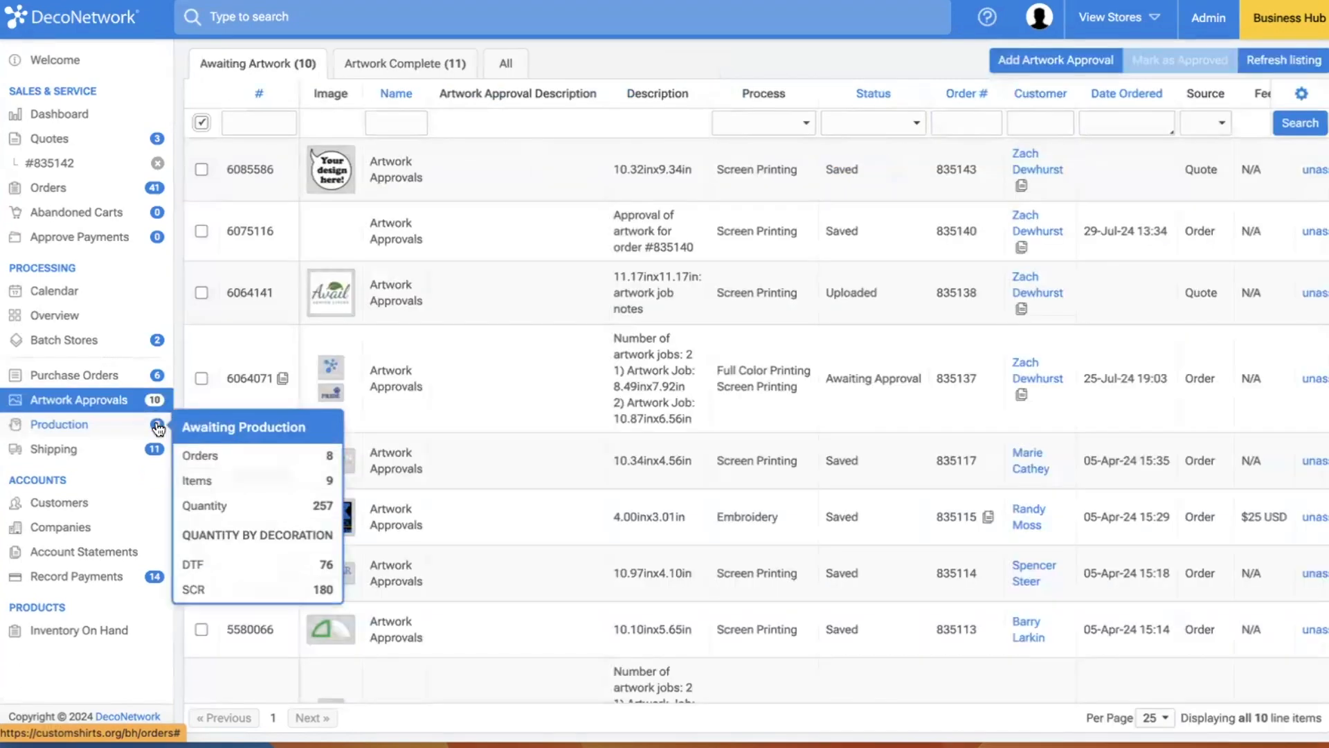